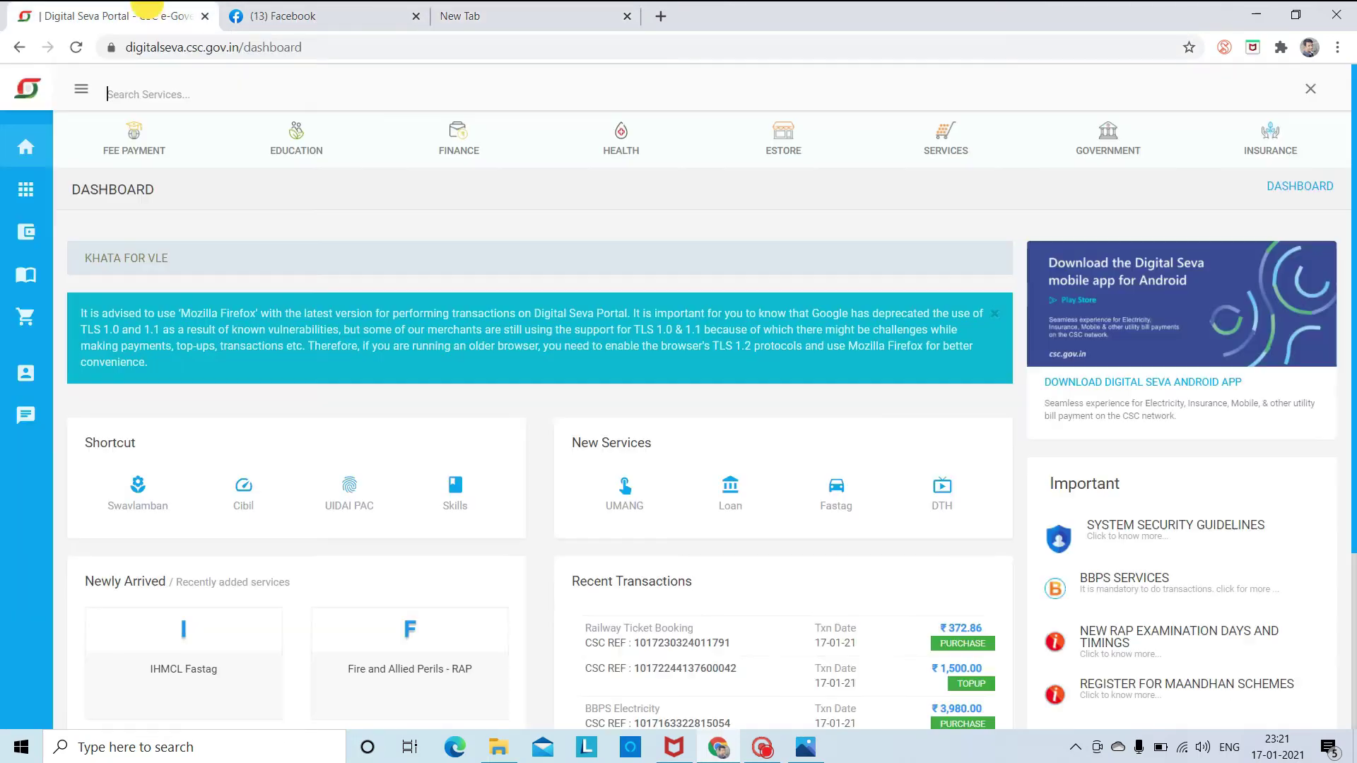
Switch to the Digital Seva Portal dashboard tab in Chrome
click(114, 16)
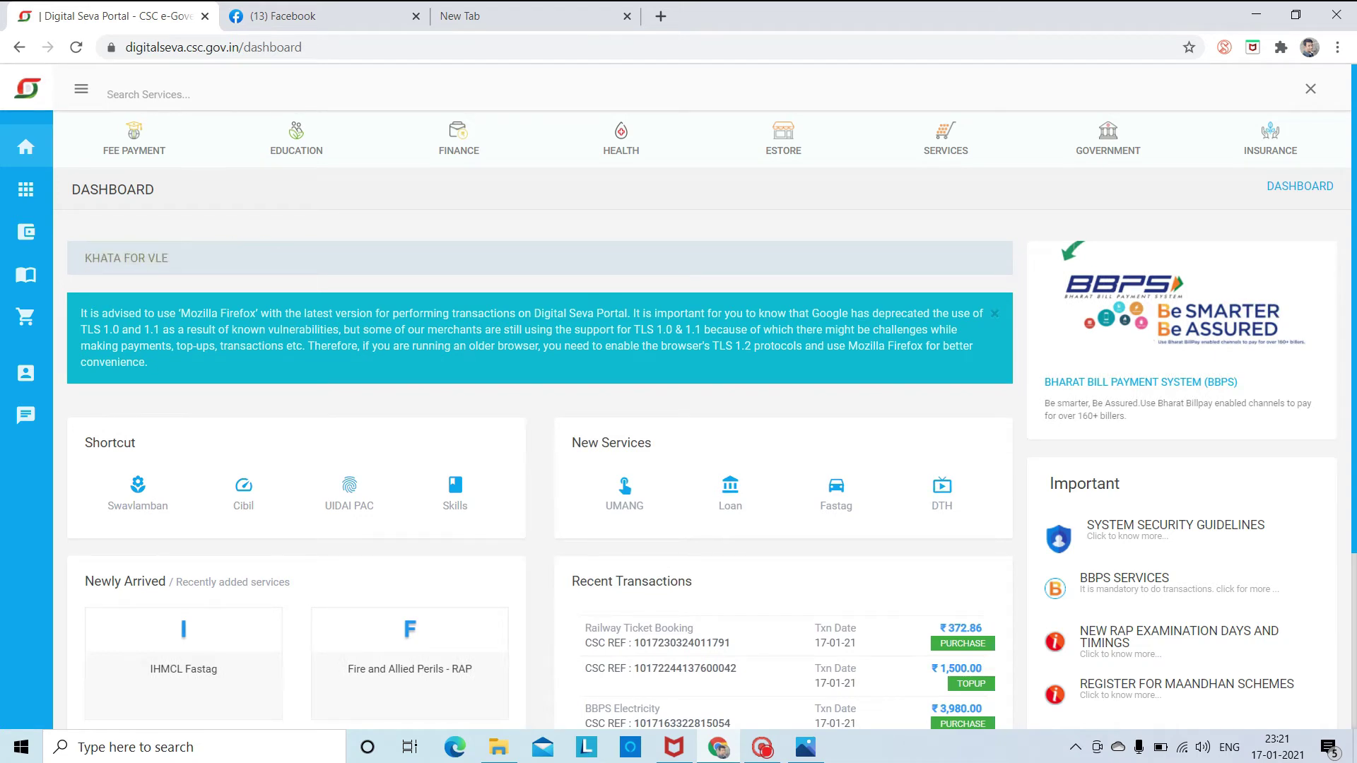
Focus the Search Services box, then cycle over to Chrome's New Tab page with Ctrl+Tab
click(166, 92)
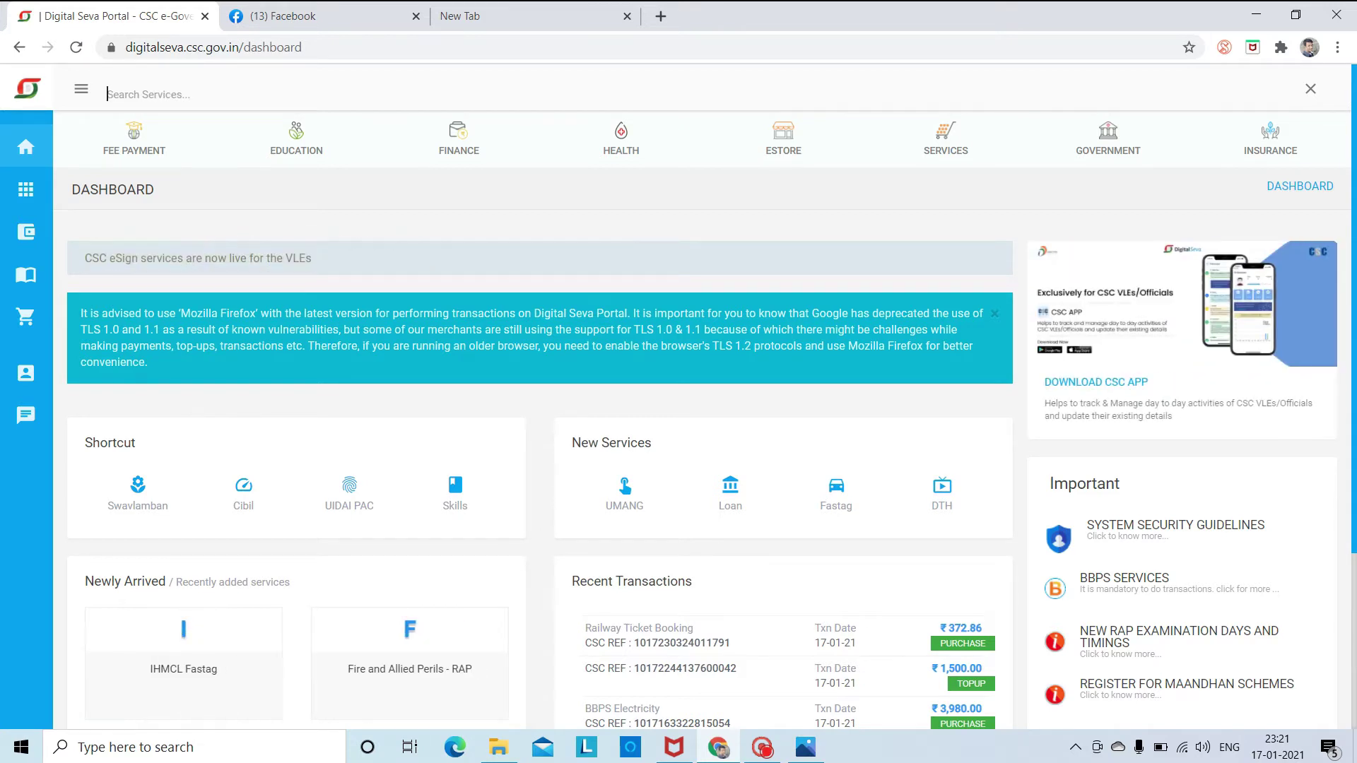
click(176, 92)
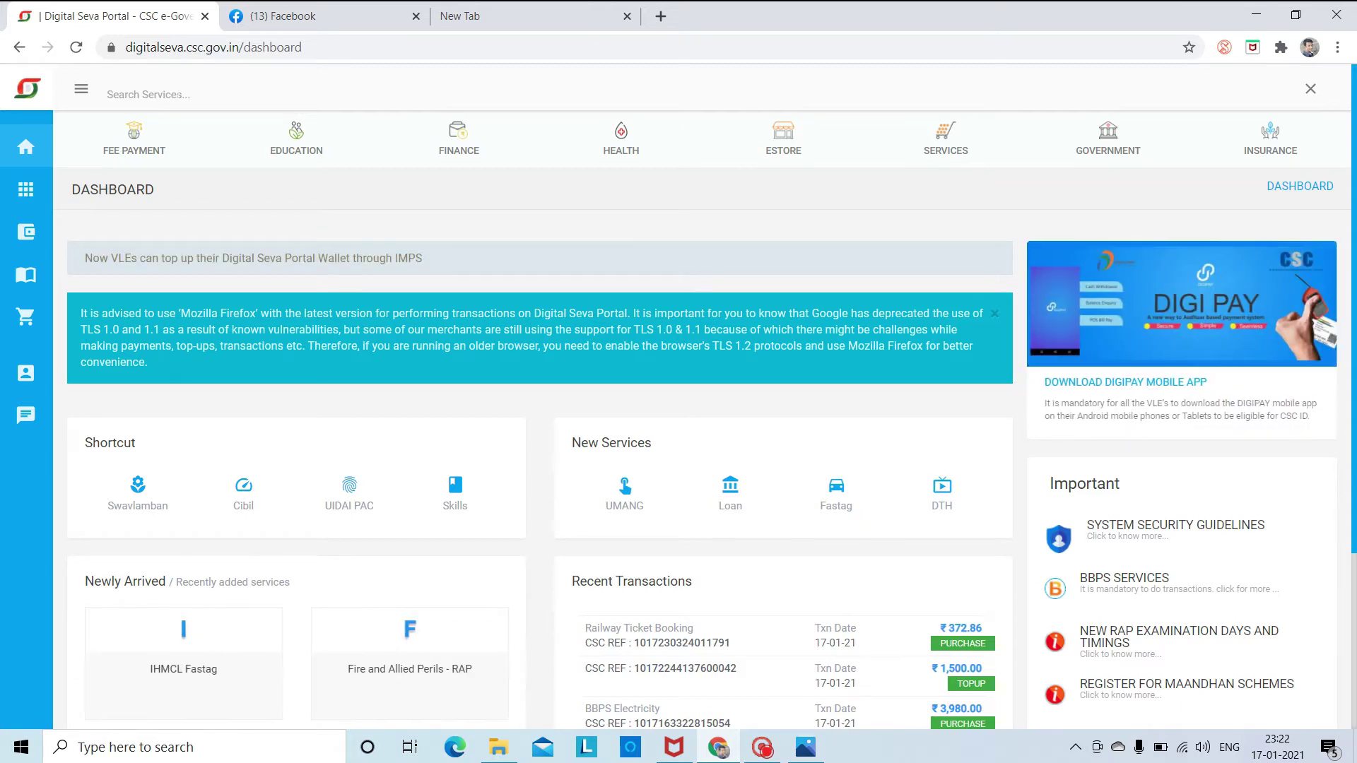
key(ctrl+Tab)
key(ctrl+Tab)
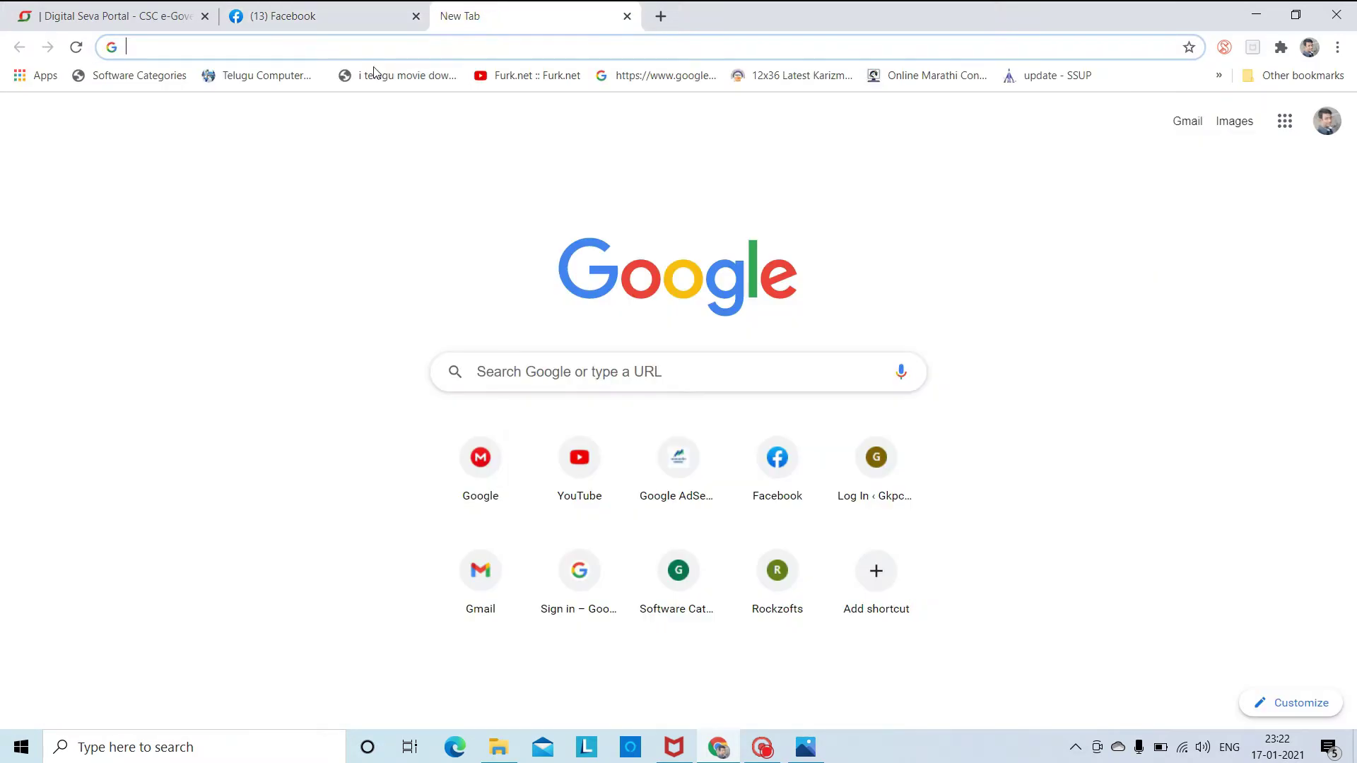
Load google.co.in and clear a mistyped 'jo' from its search box
text(g)
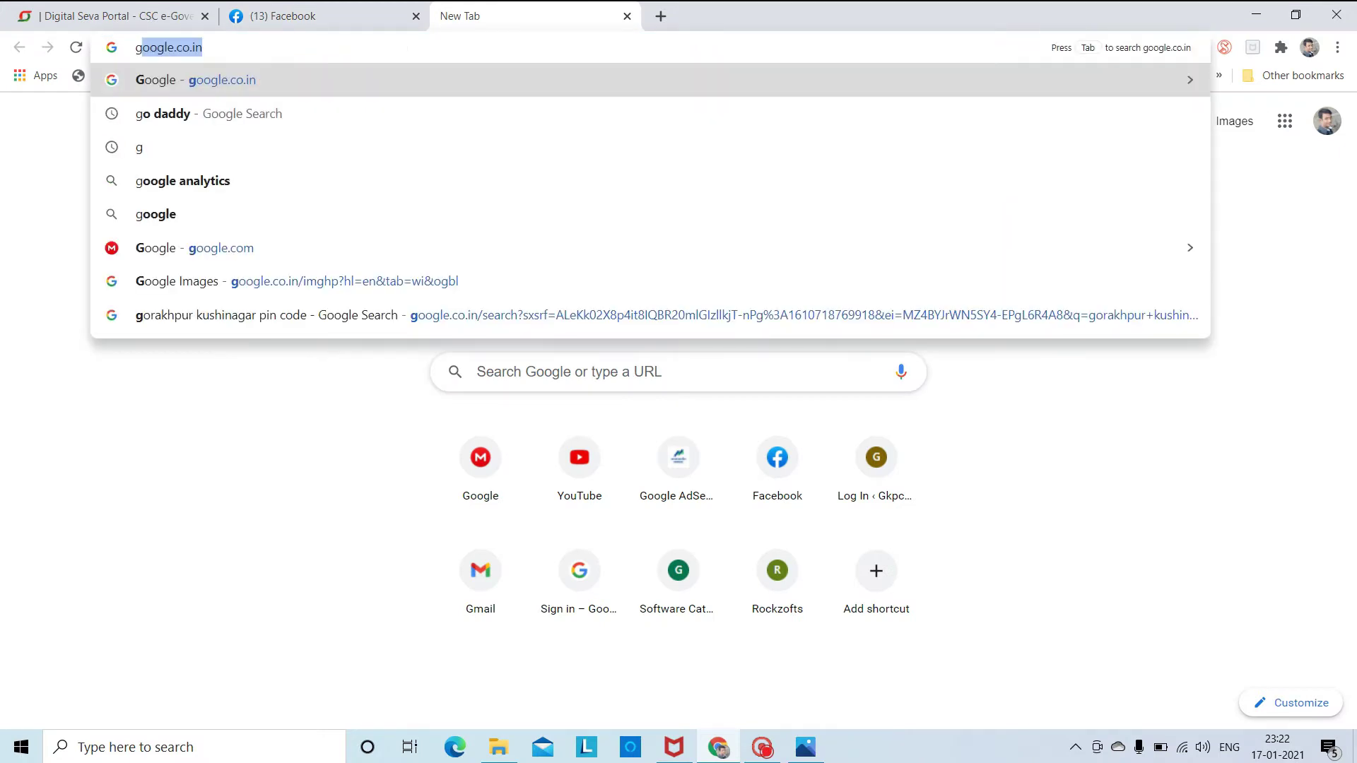
key(Return)
click(494, 322)
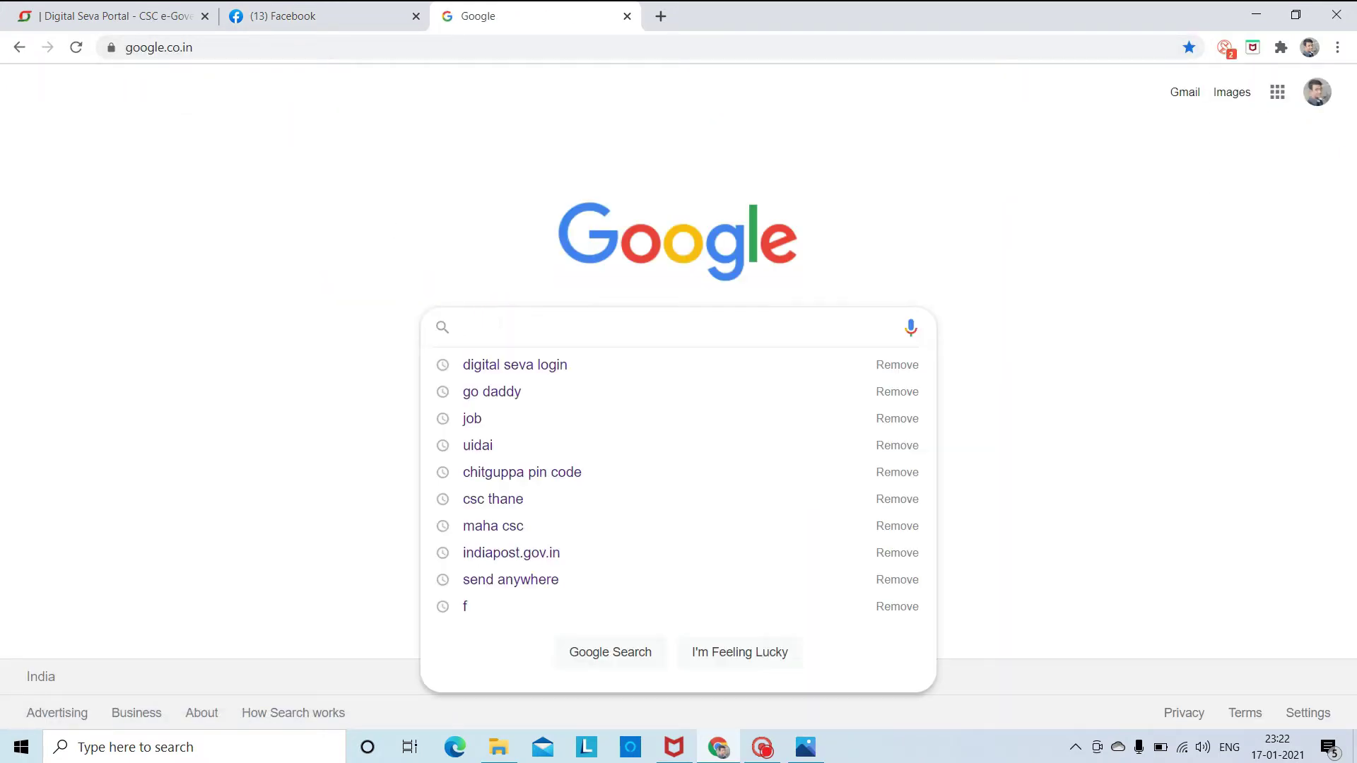
text(jo)
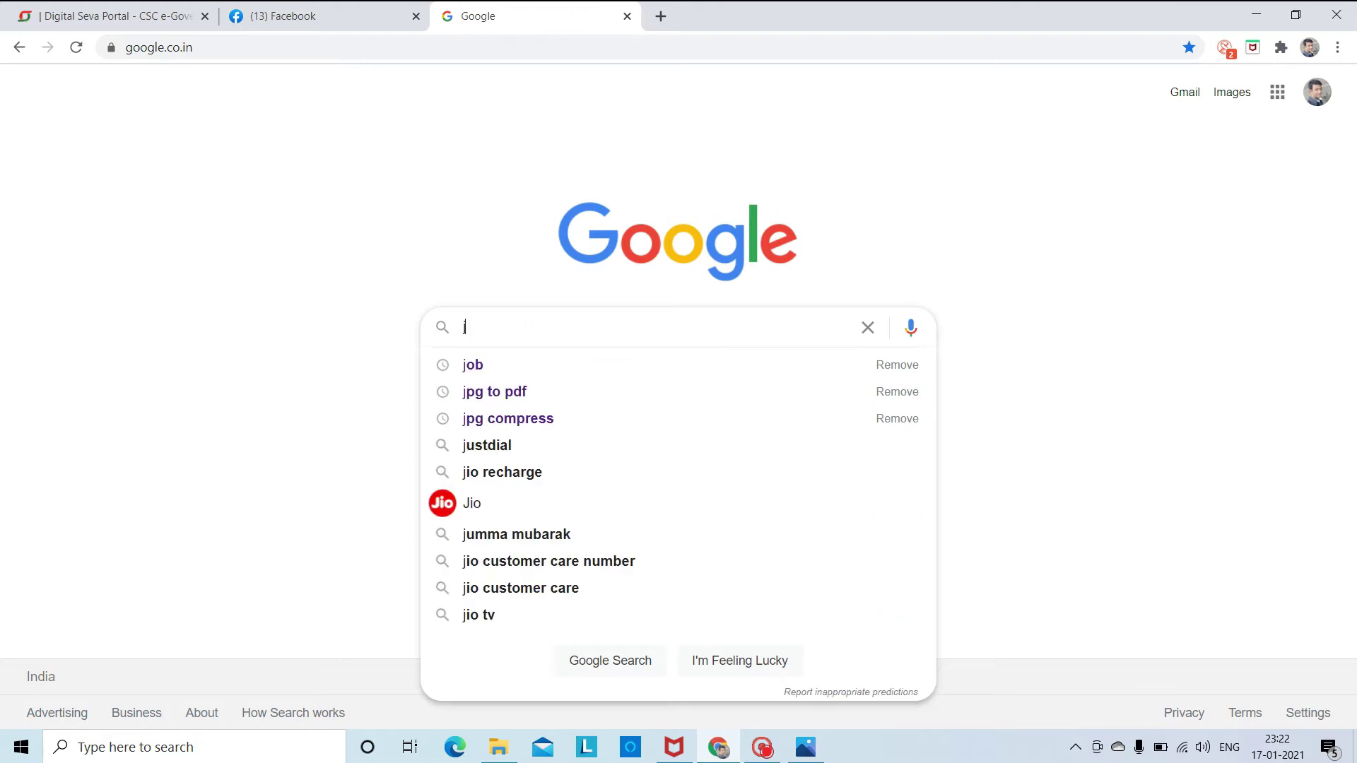
key(BackSpace)
key(BackSpace)
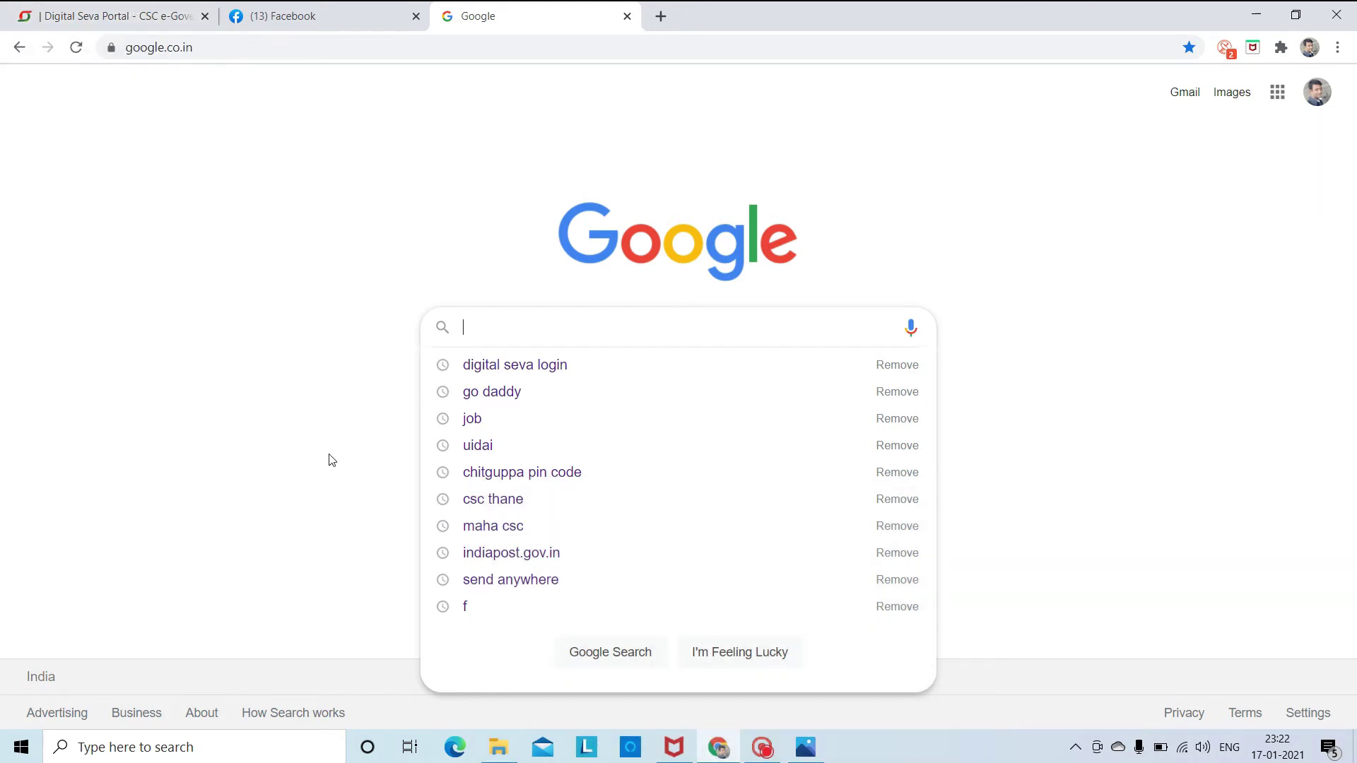
Search Google for 'go daddy' via the suggestion and scroll through the results
click(484, 329)
text(go)
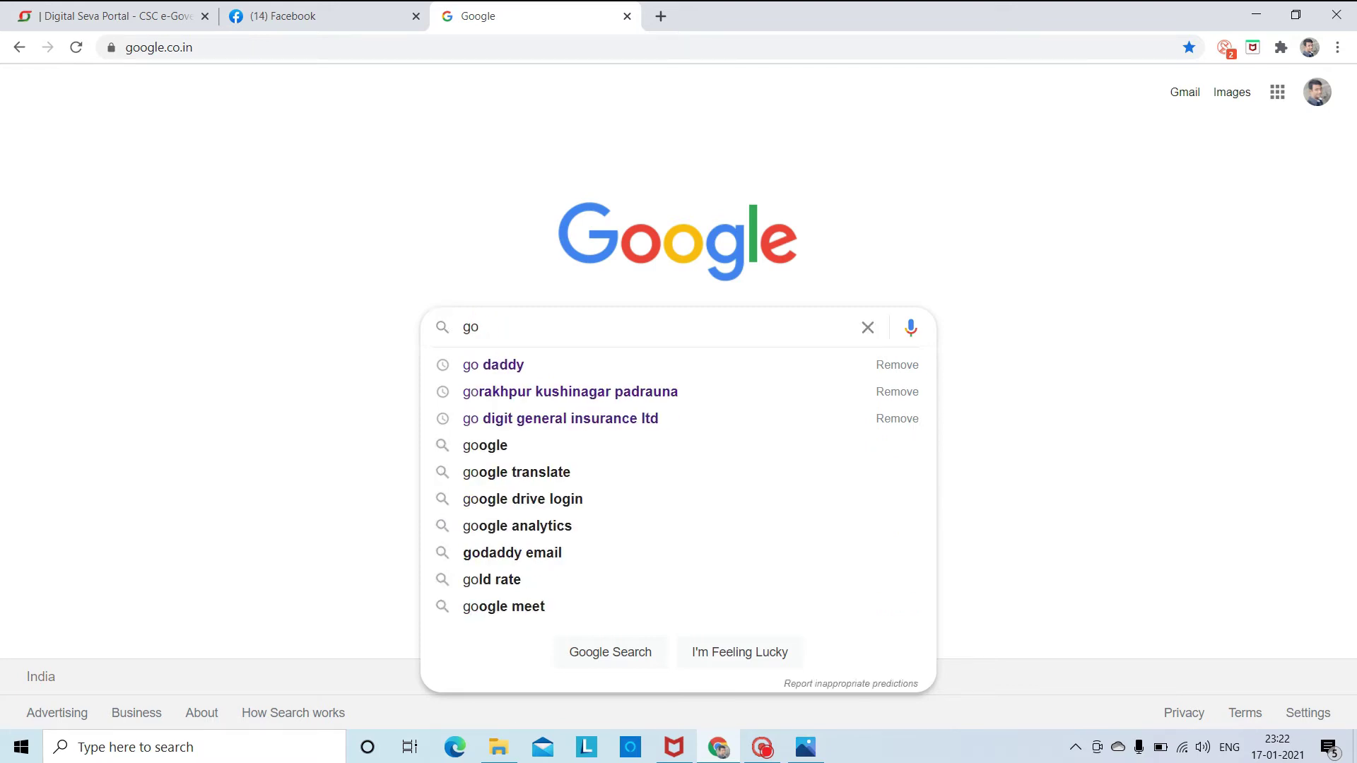
click(485, 365)
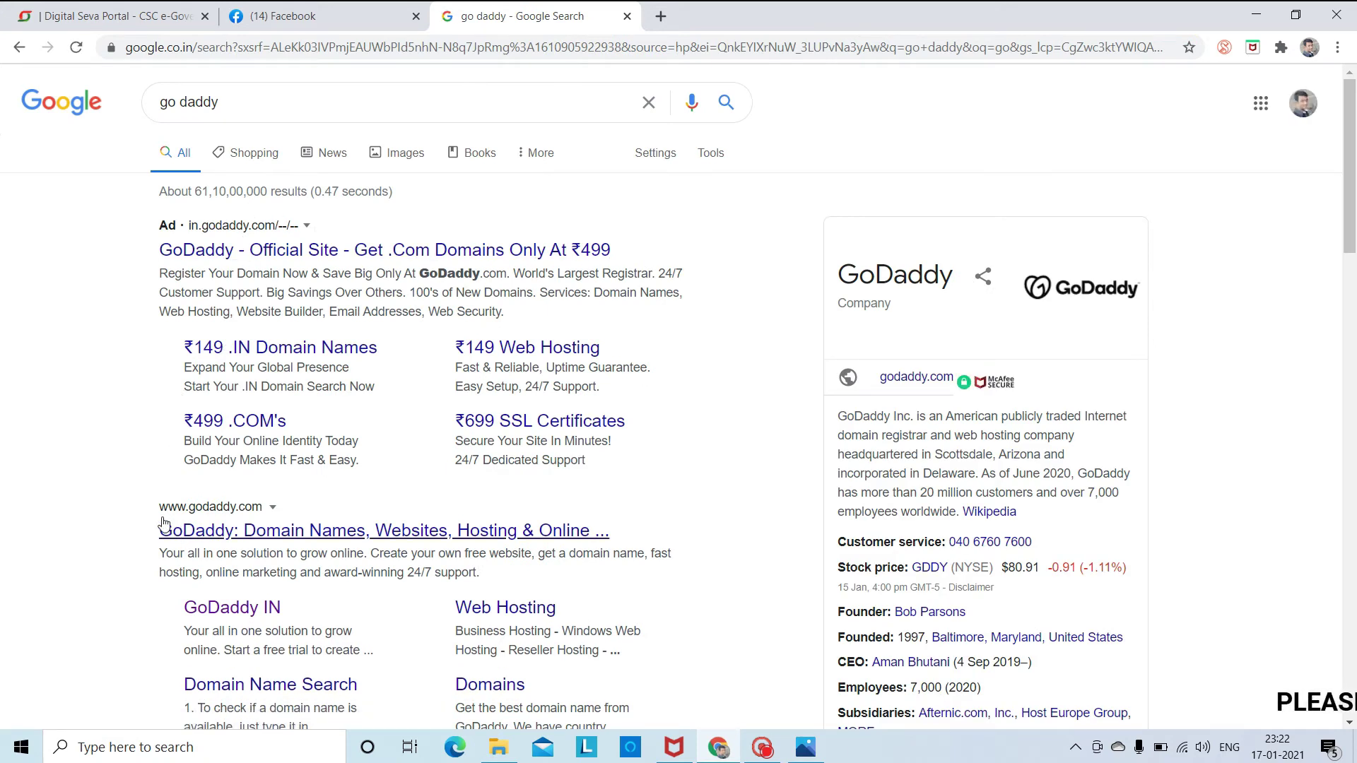
scroll(272, 534, down, 1)
scroll(272, 533, down, 7)
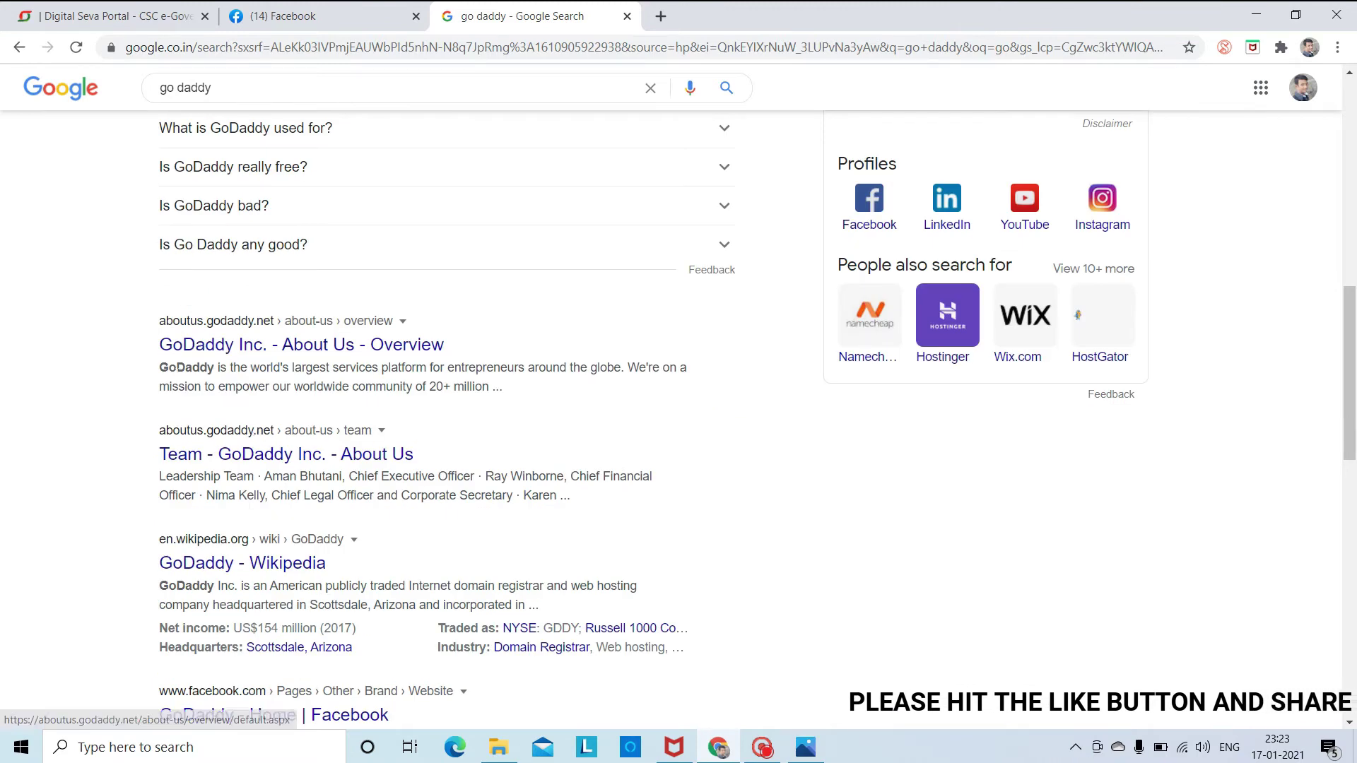
scroll(212, 408, down, 3)
scroll(212, 409, down, 1)
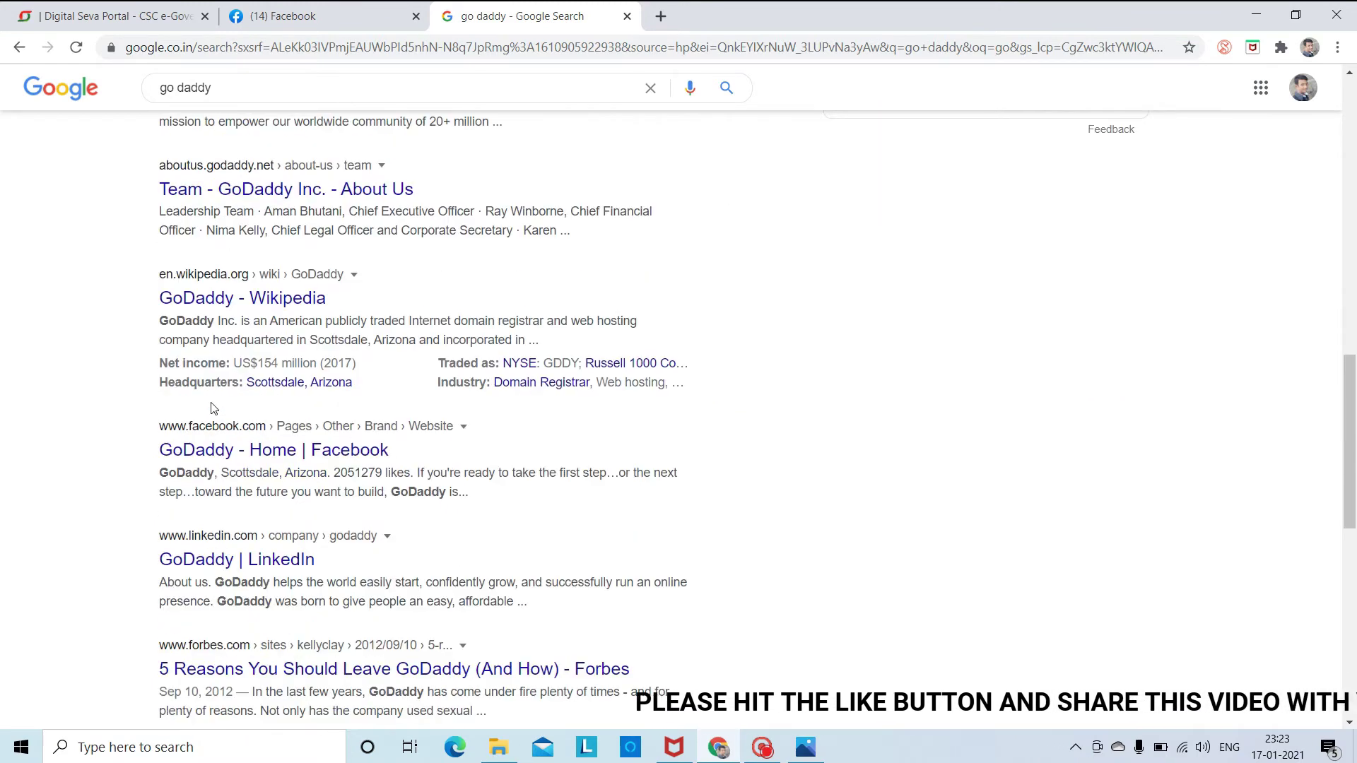
scroll(212, 409, up, 11)
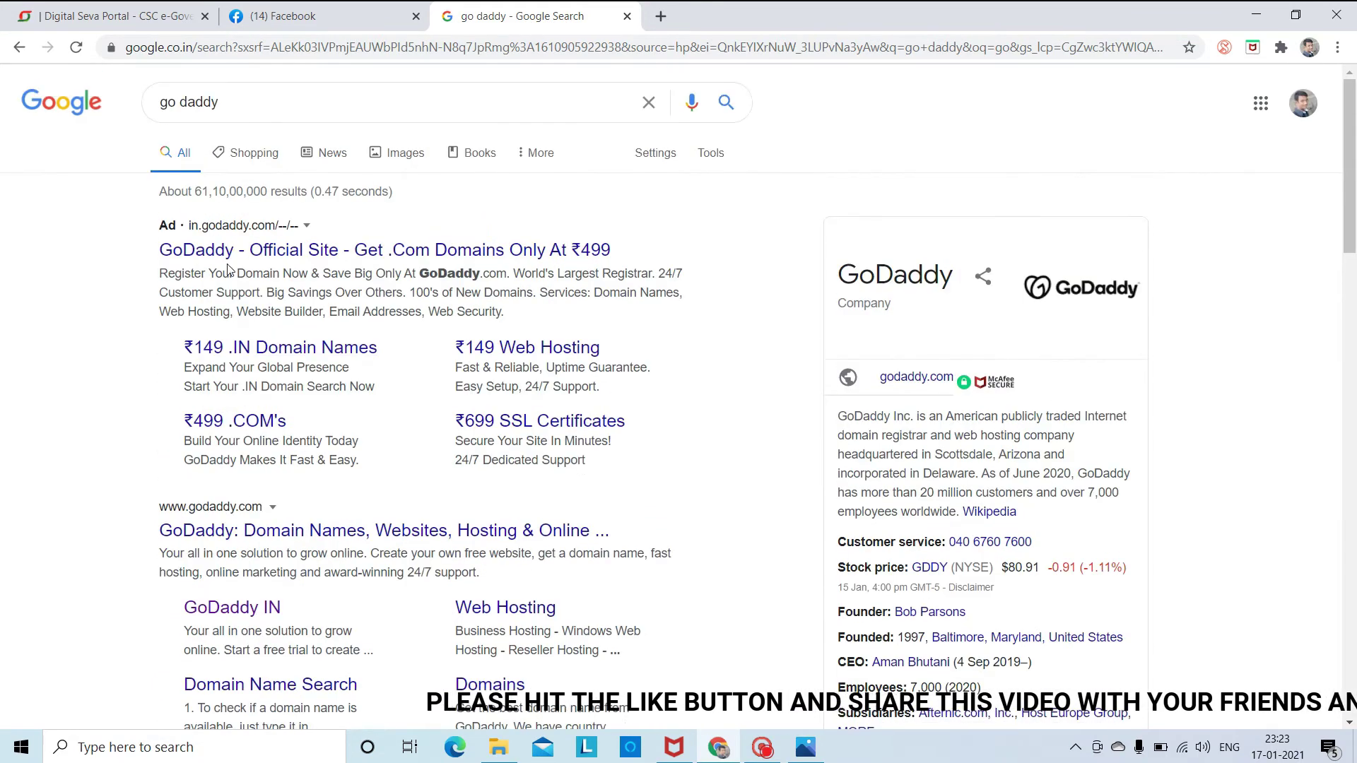
Open the GoDaddy India site, highlight the ₹199.00 .com price and select its web address
click(231, 532)
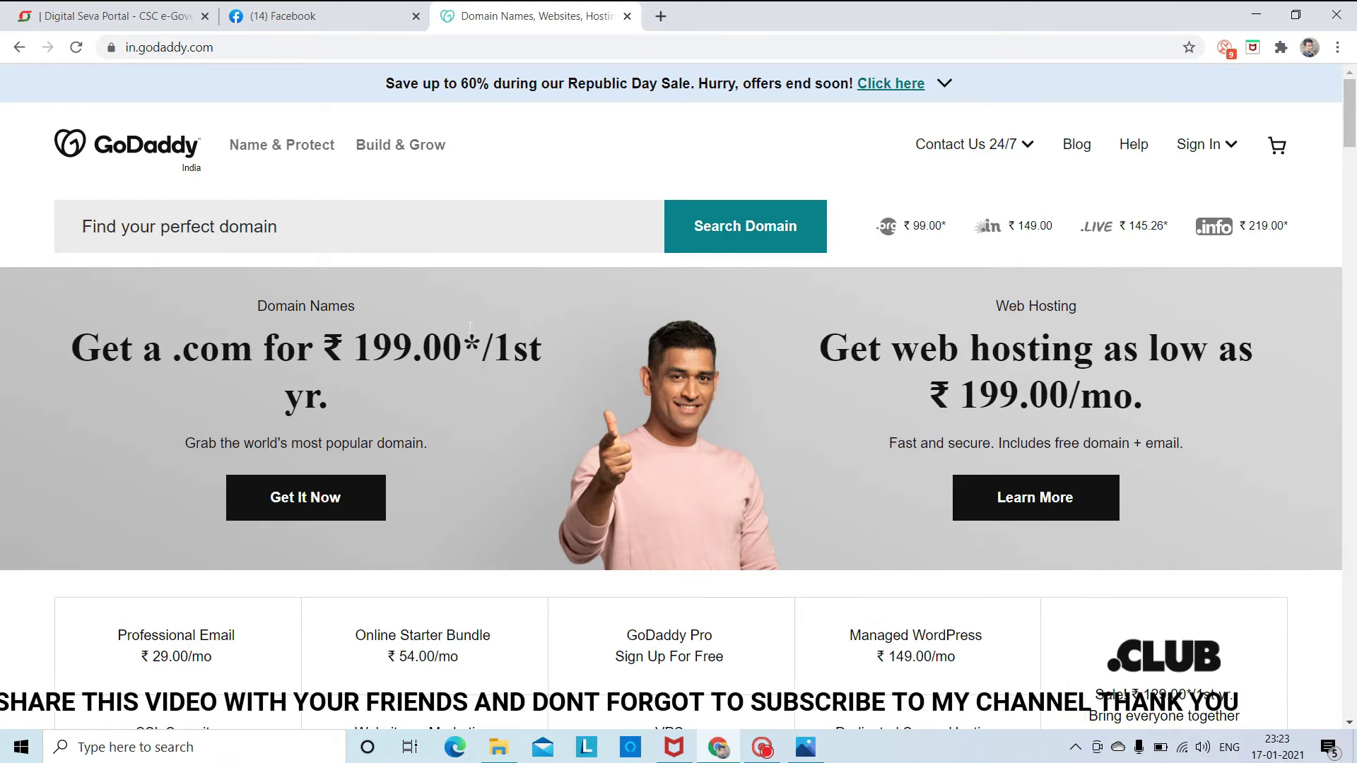
drag(358, 357, 461, 346)
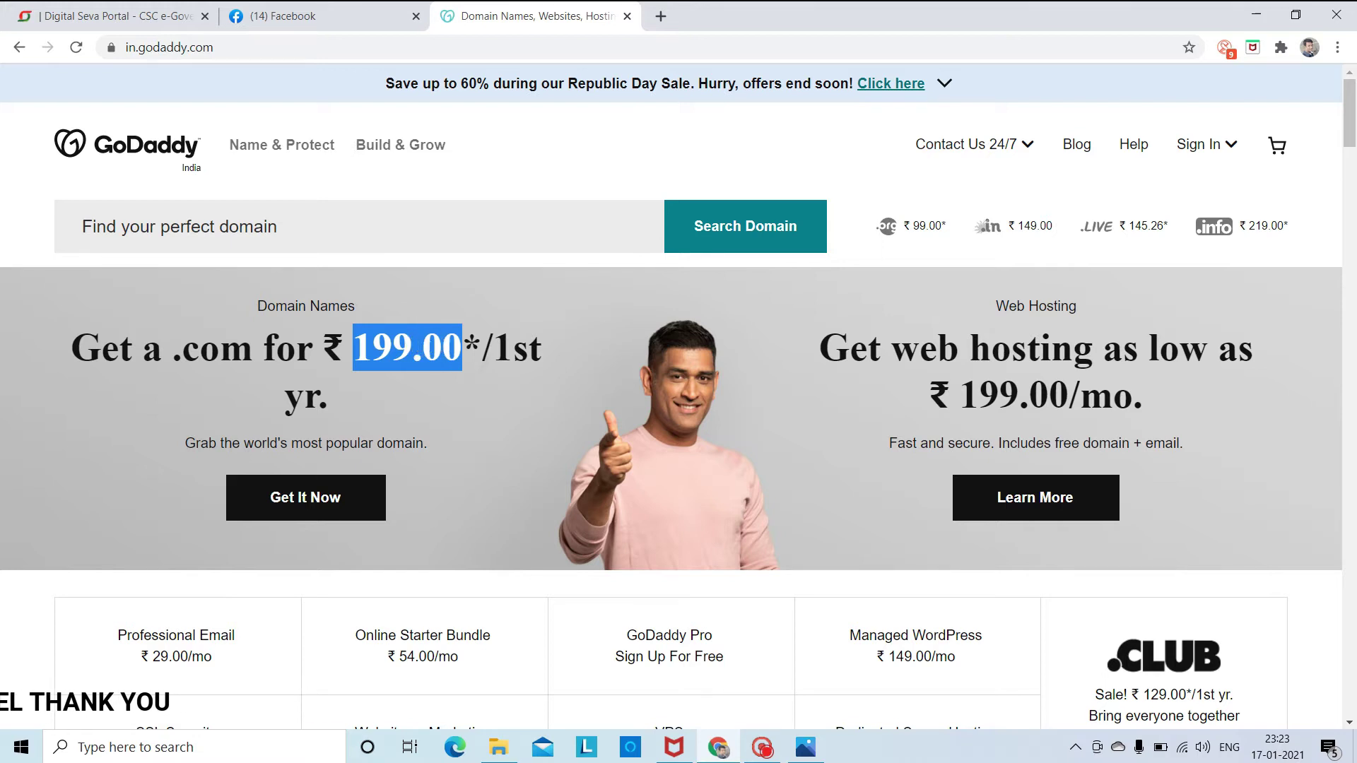
click(286, 48)
drag(286, 48, 113, 47)
click(311, 46)
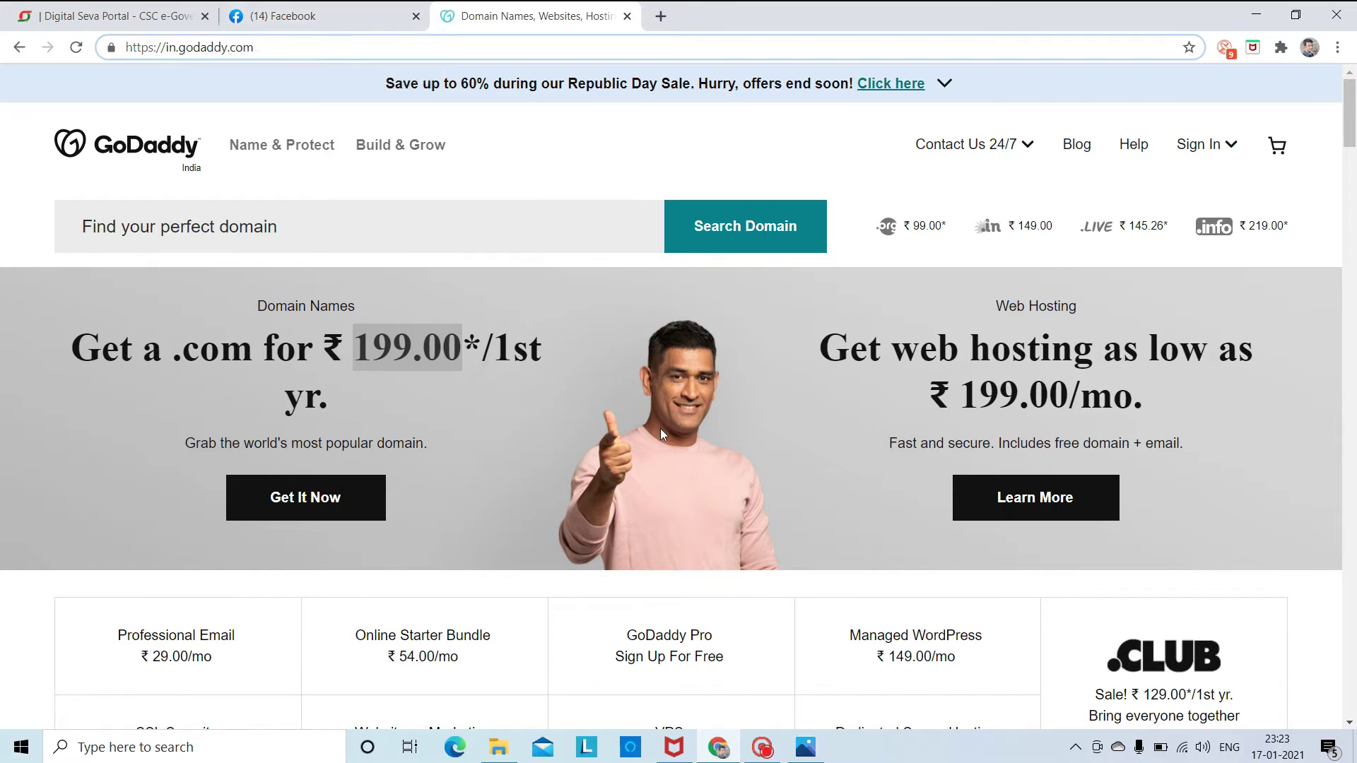
Highlight the 199.00 domain and 199 web hosting prices, then return to Digital Seva Portal
double_click(375, 356)
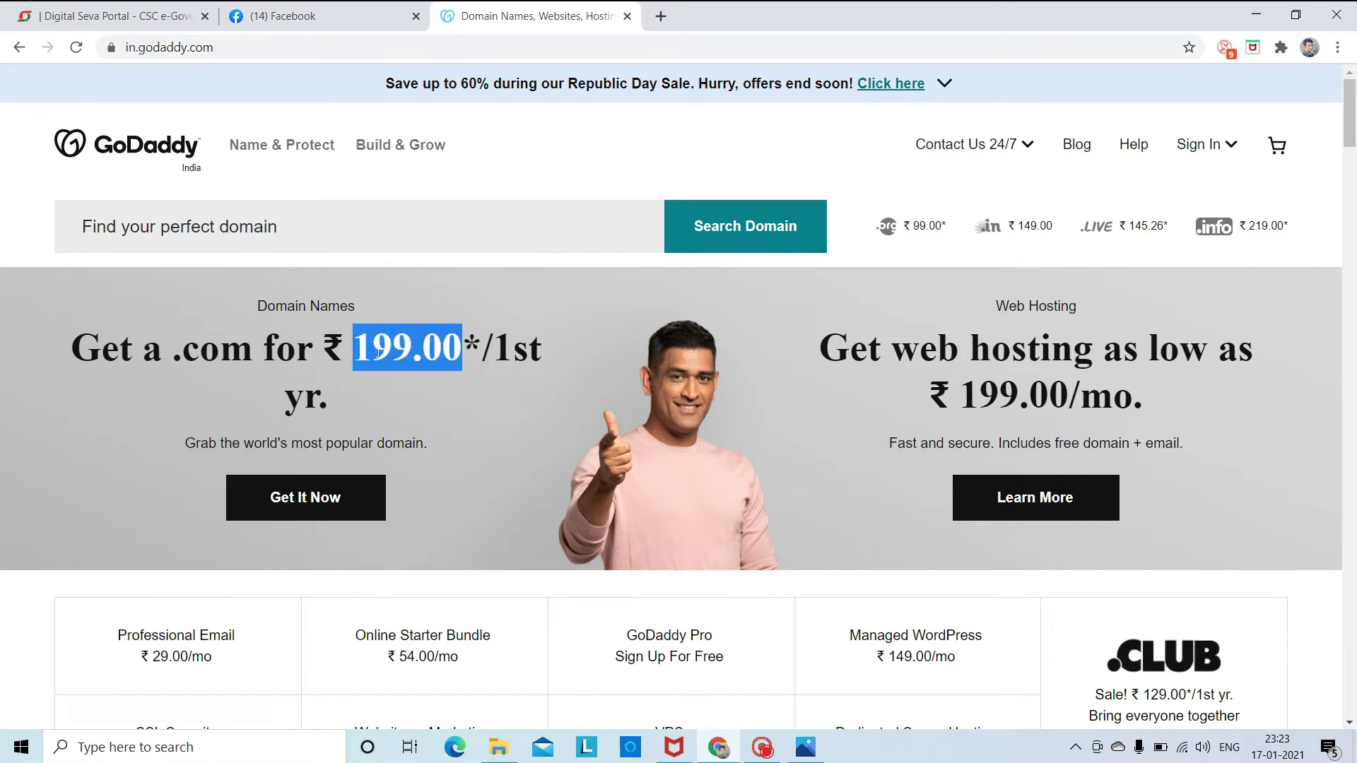
drag(992, 352, 1098, 354)
drag(960, 395, 1017, 397)
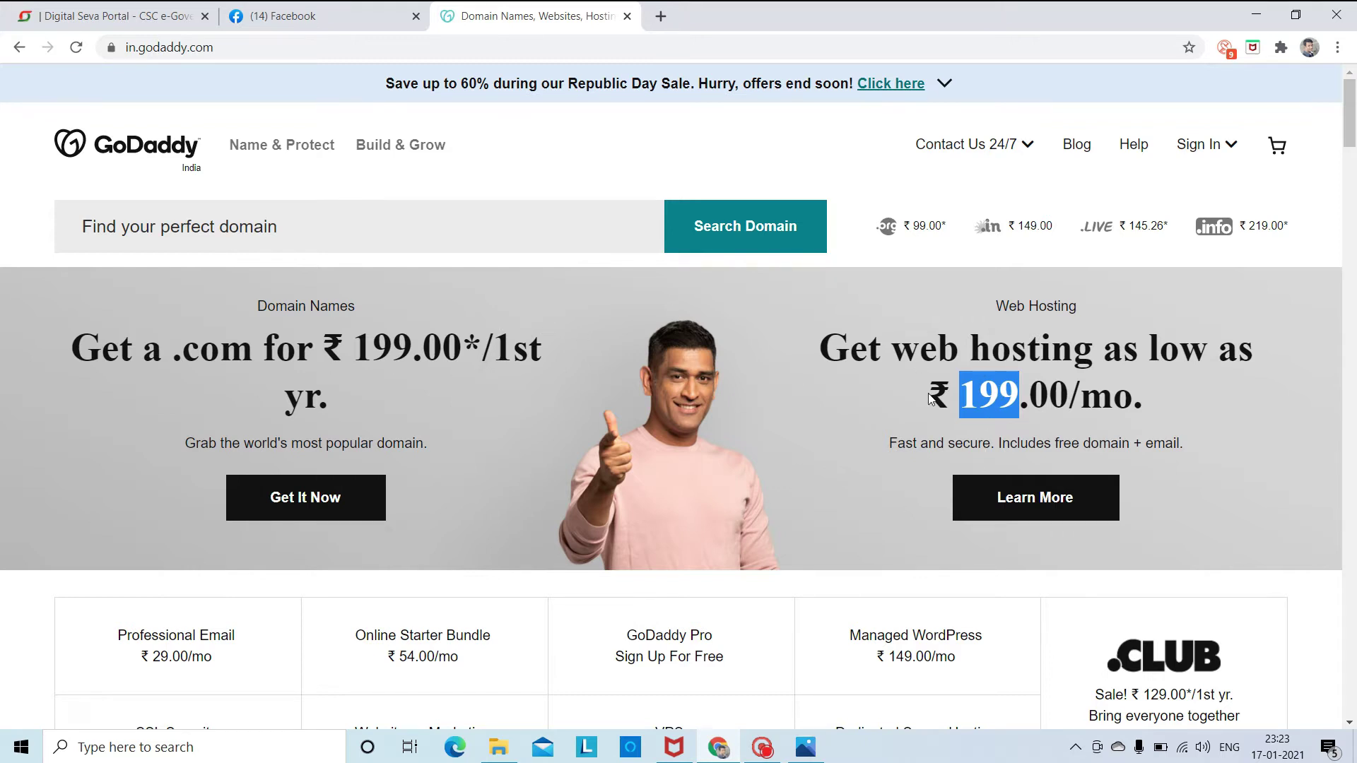
click(351, 13)
click(488, 13)
click(137, 13)
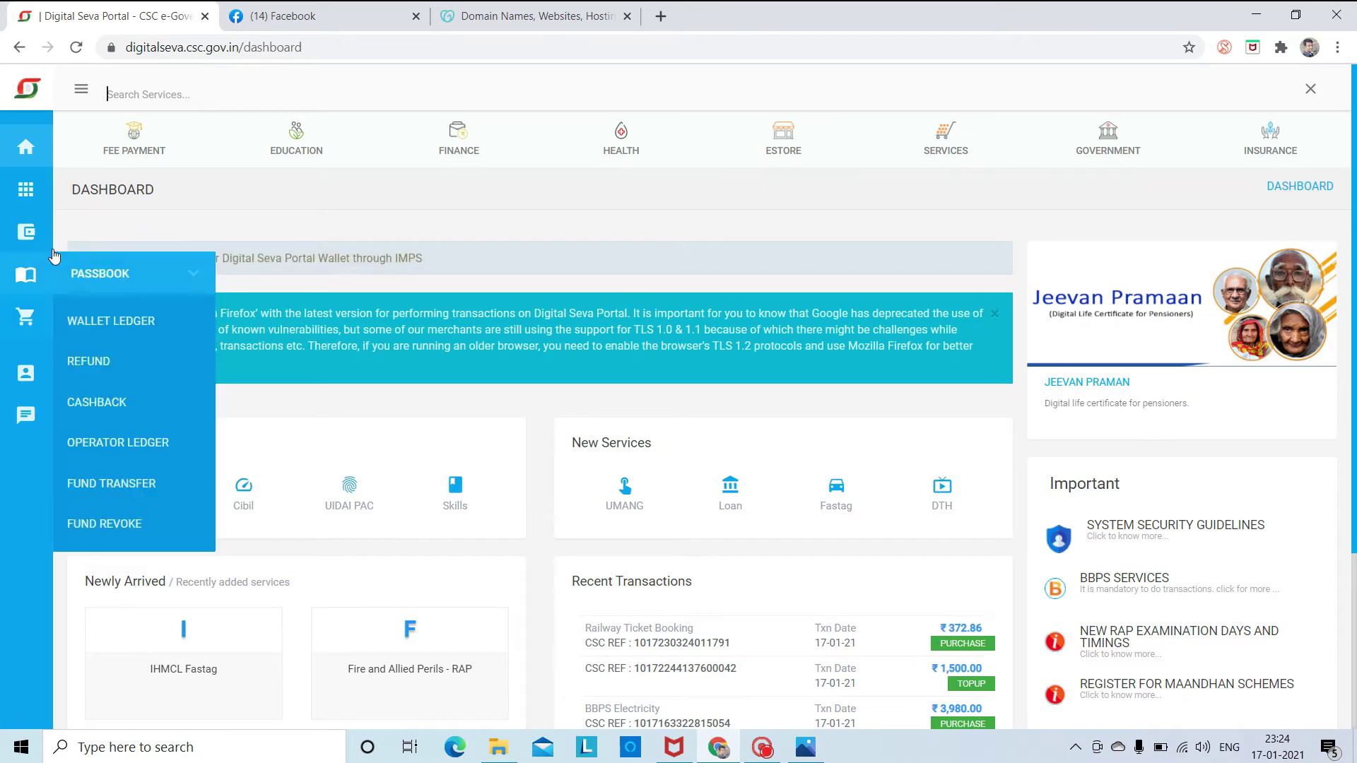
Open Wallet > Summary and highlight the ₹1,263.44 balance
mouse_move(37, 244)
click(94, 280)
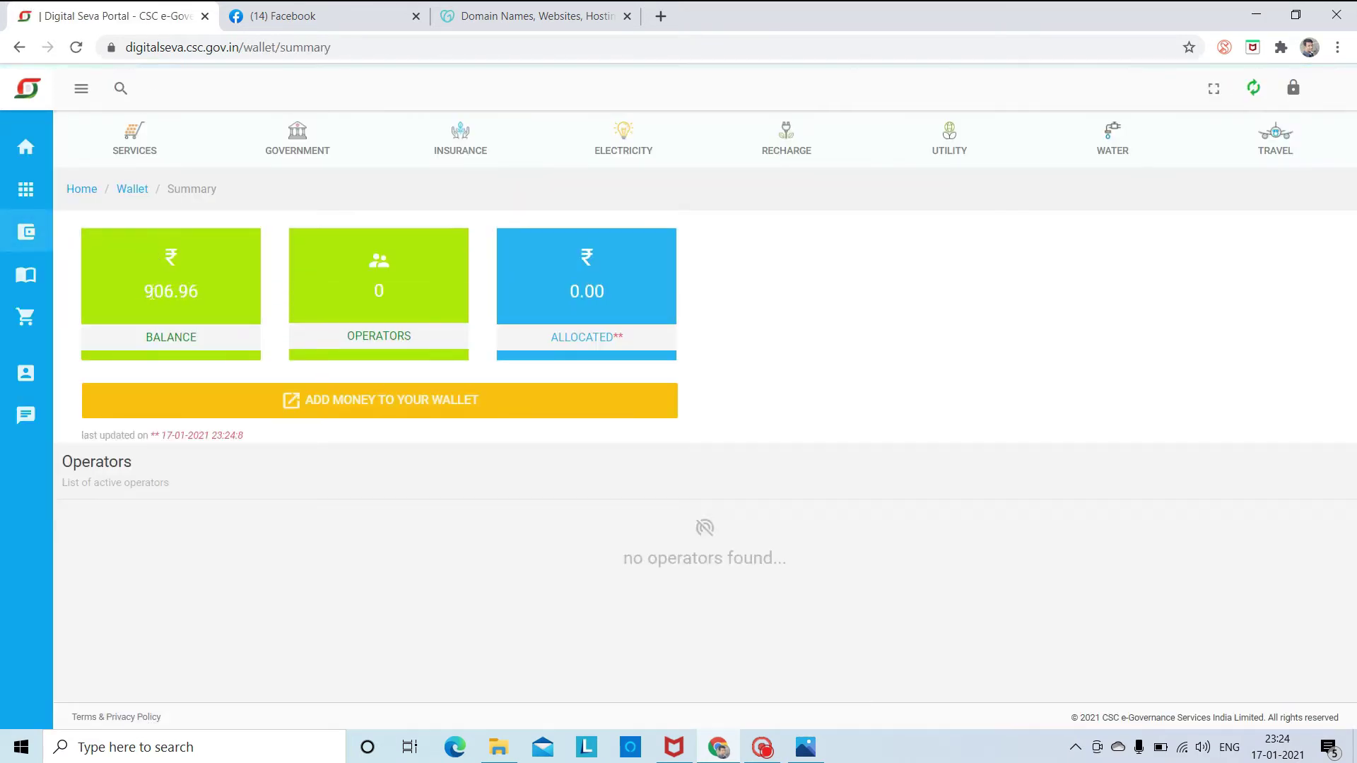
drag(139, 291, 186, 296)
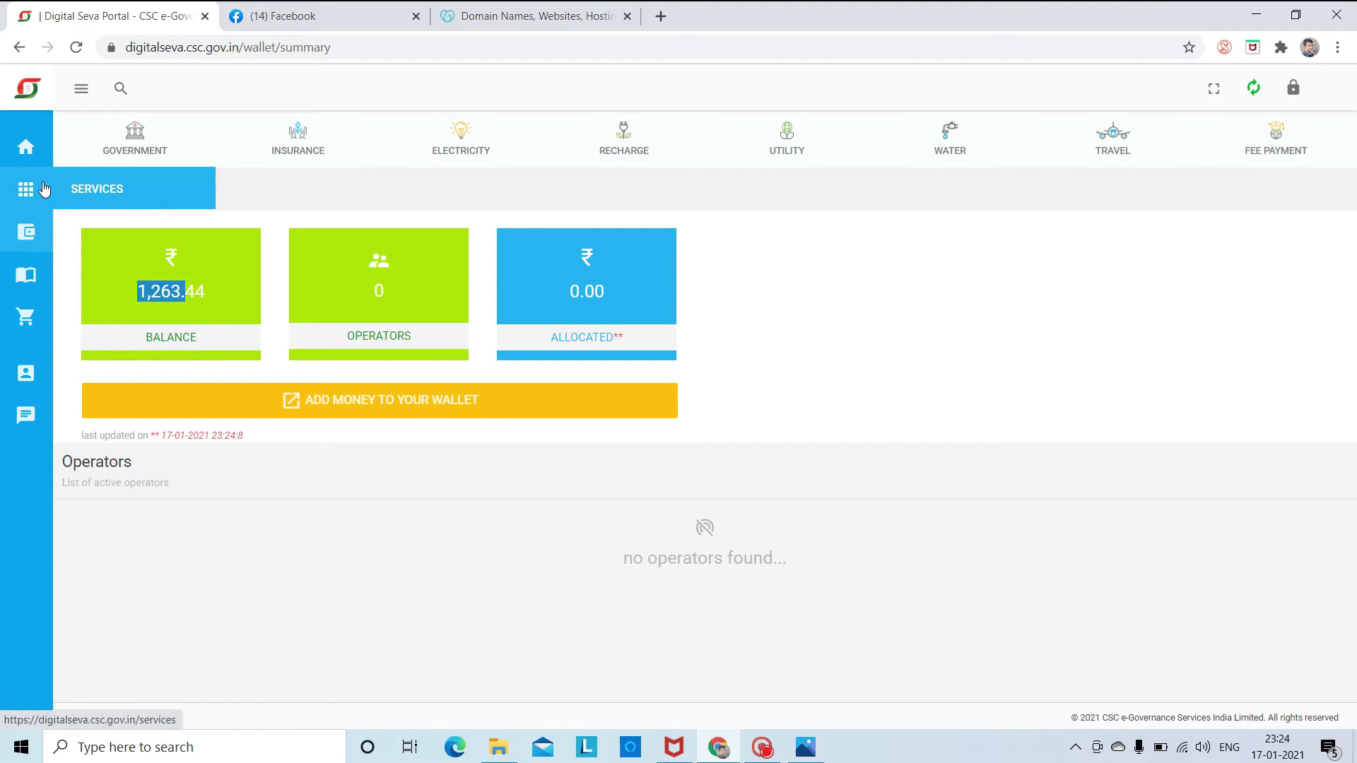
Search services for 'digi' and open DIGINAME Domain
click(126, 85)
click(143, 88)
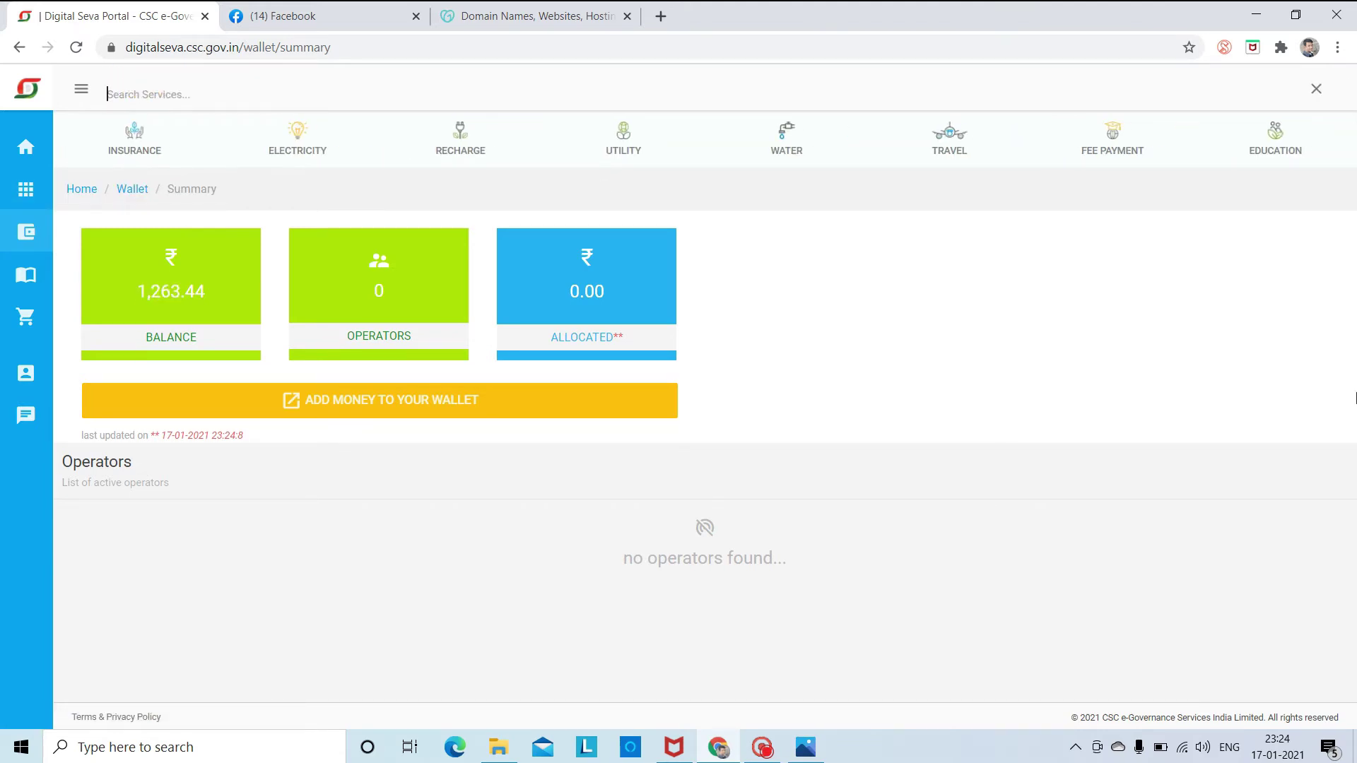
text(digi)
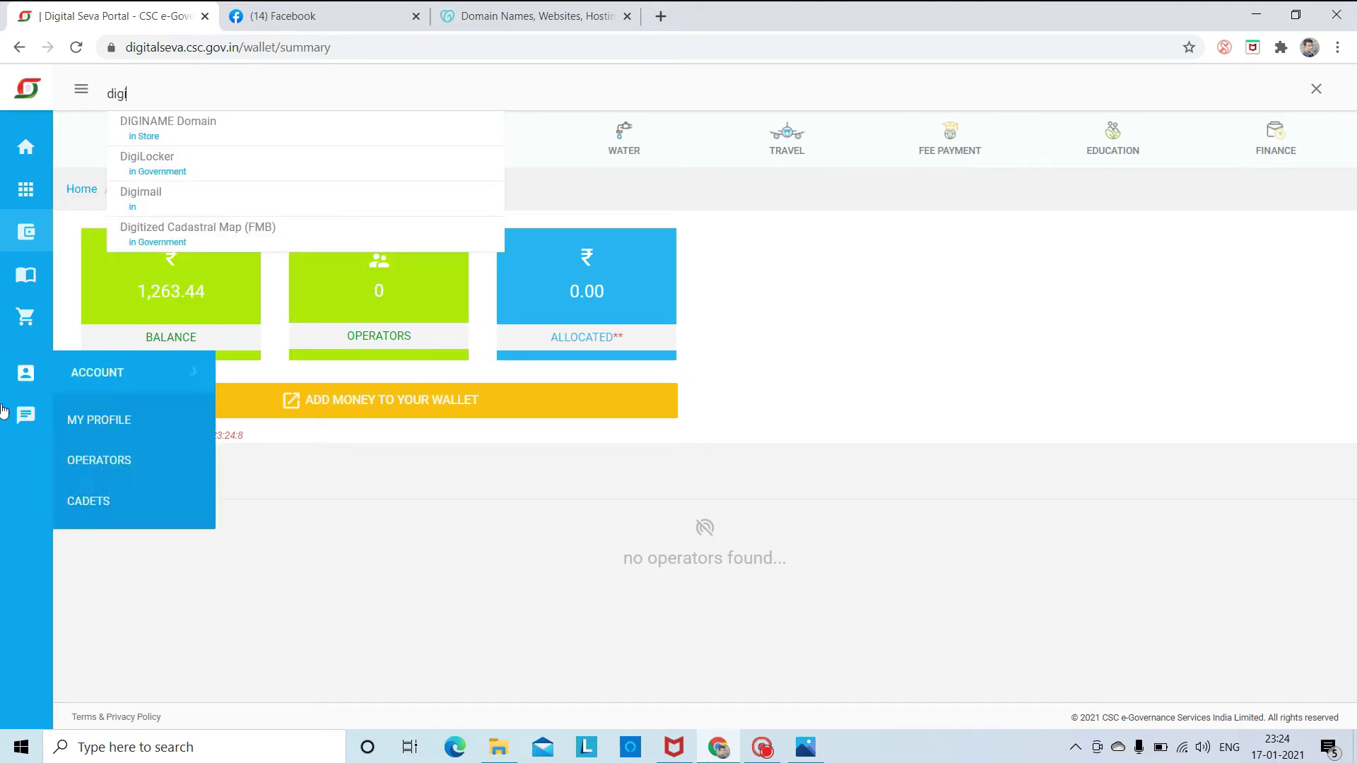
click(185, 133)
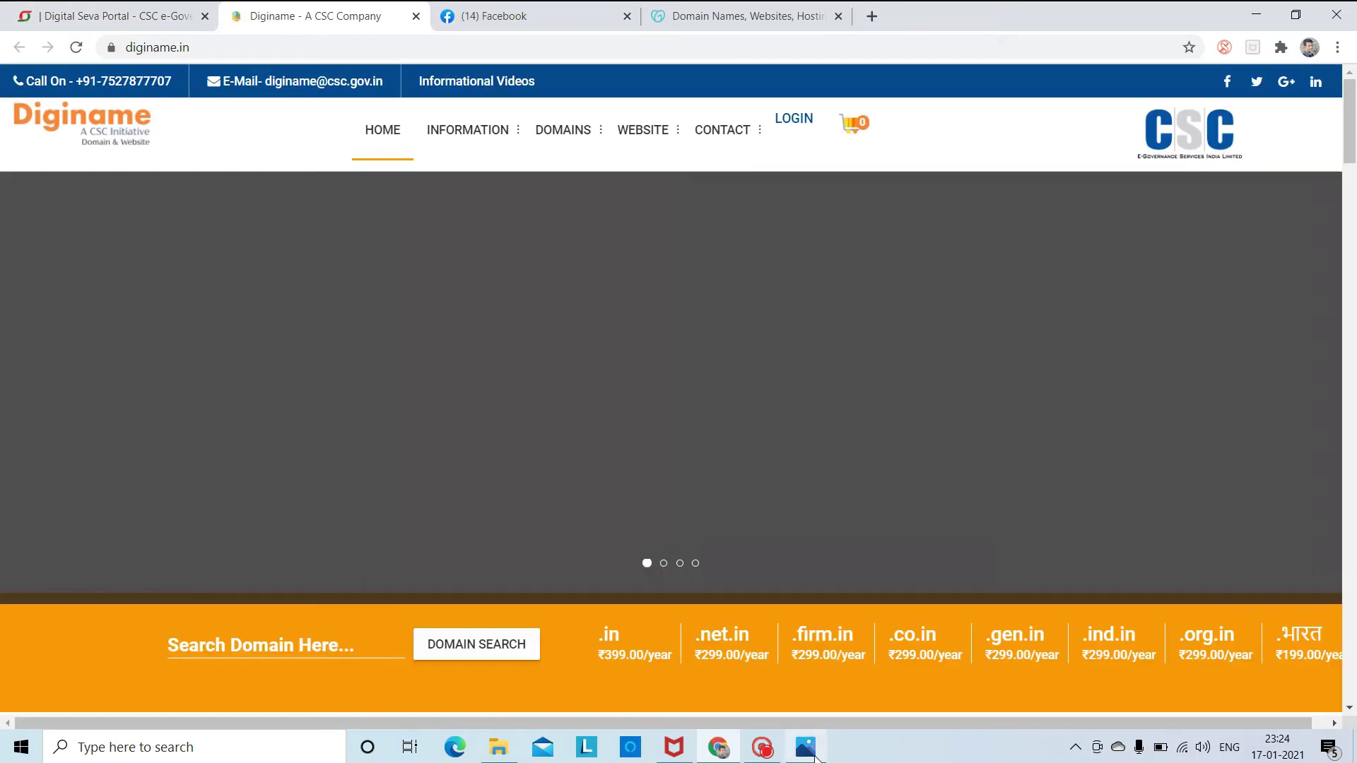
View the DIGINAME Login Day poster in Photos, close it, and return to the Diginame tab
click(806, 747)
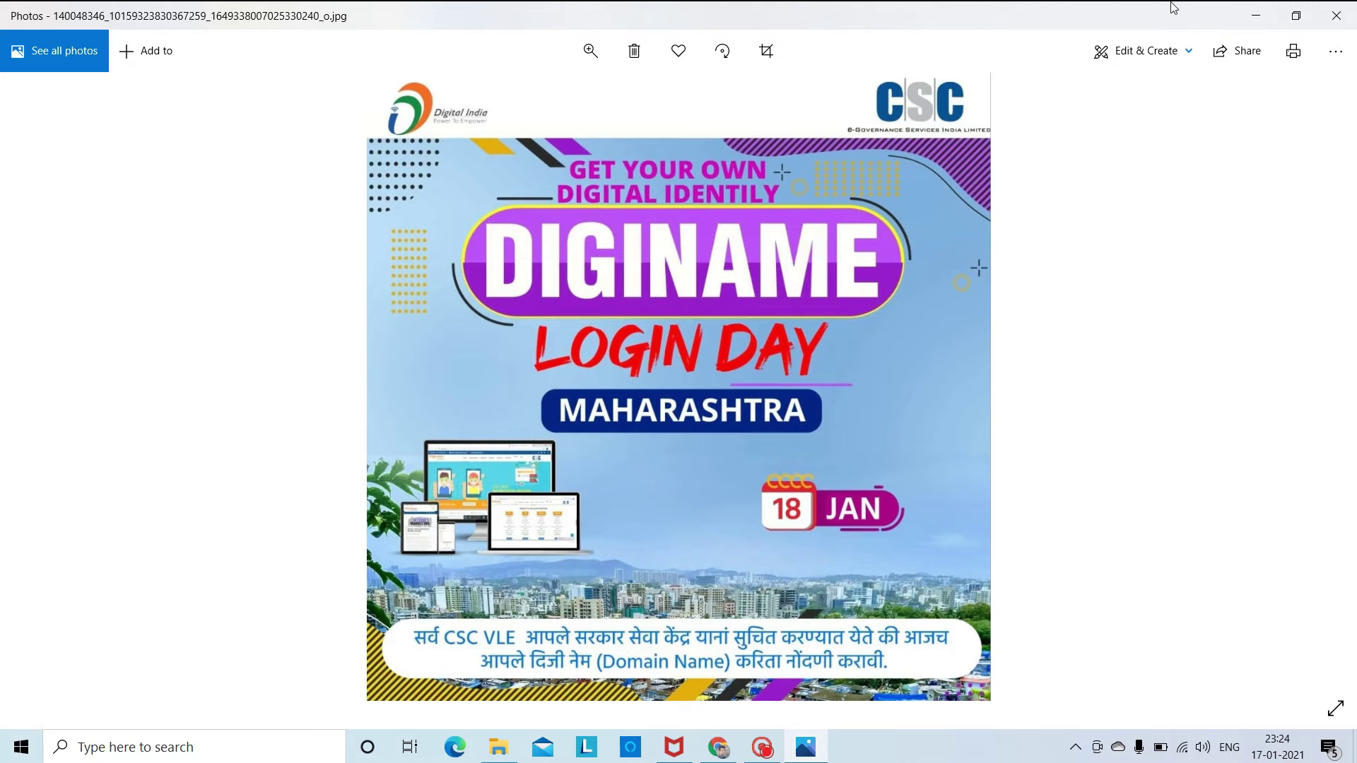
click(1336, 16)
click(113, 15)
click(318, 15)
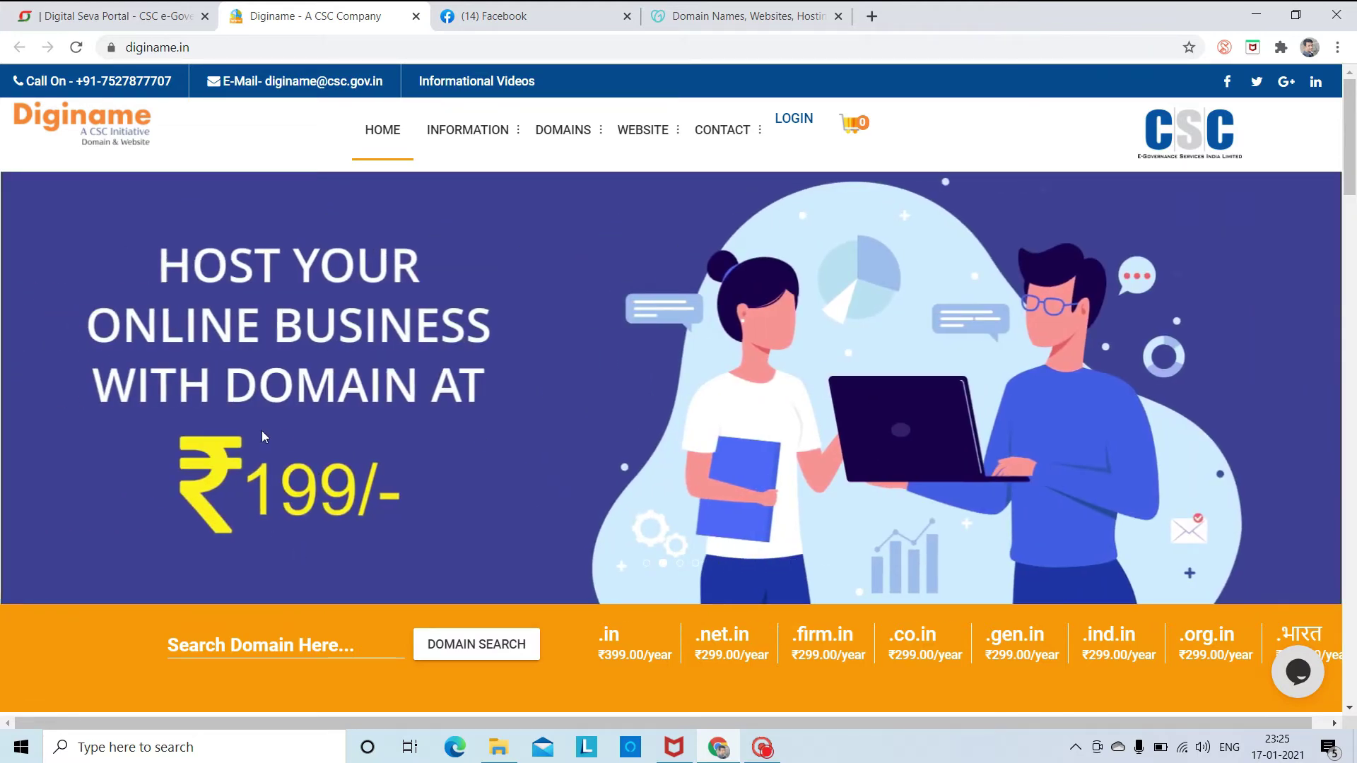
Slide the Diginame home banner through its offers and highlight the contact phone number
drag(629, 426, 338, 413)
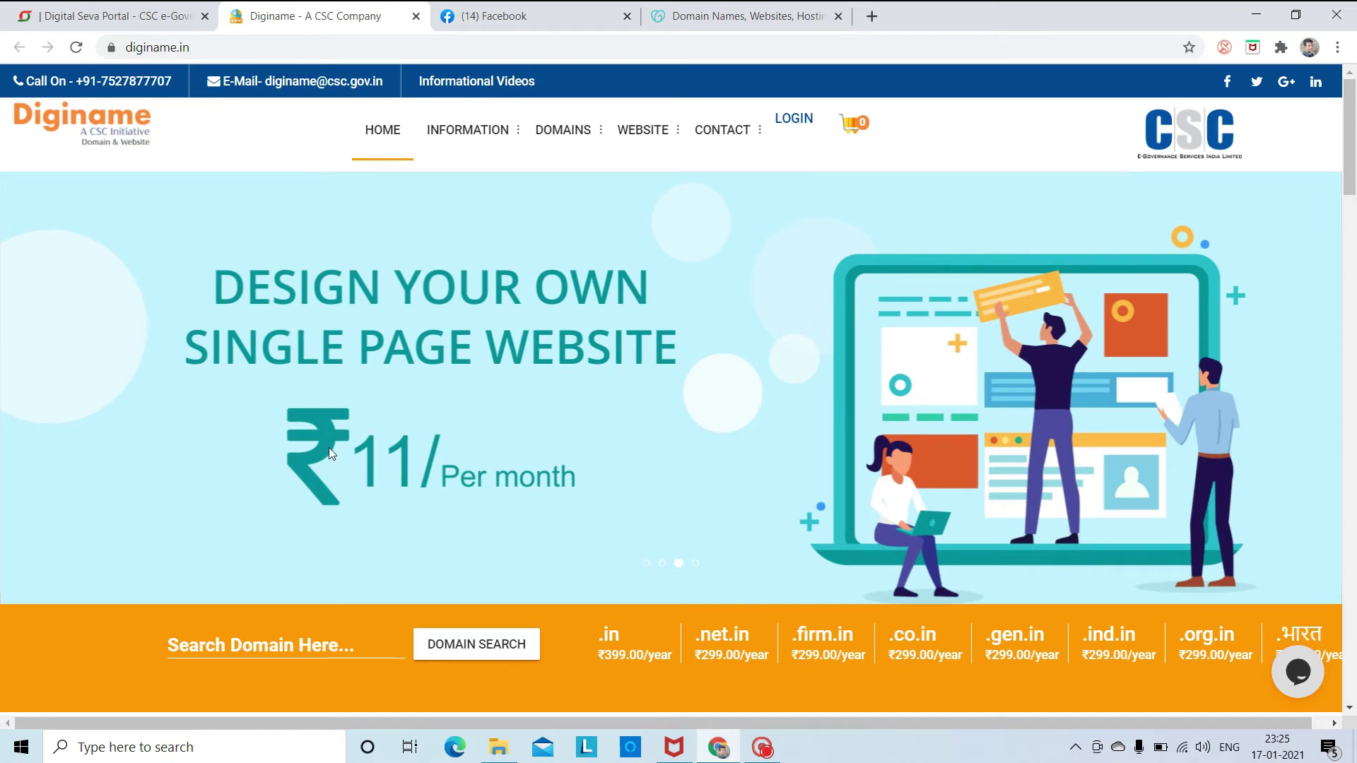
drag(479, 482, 869, 417)
drag(645, 417, 487, 417)
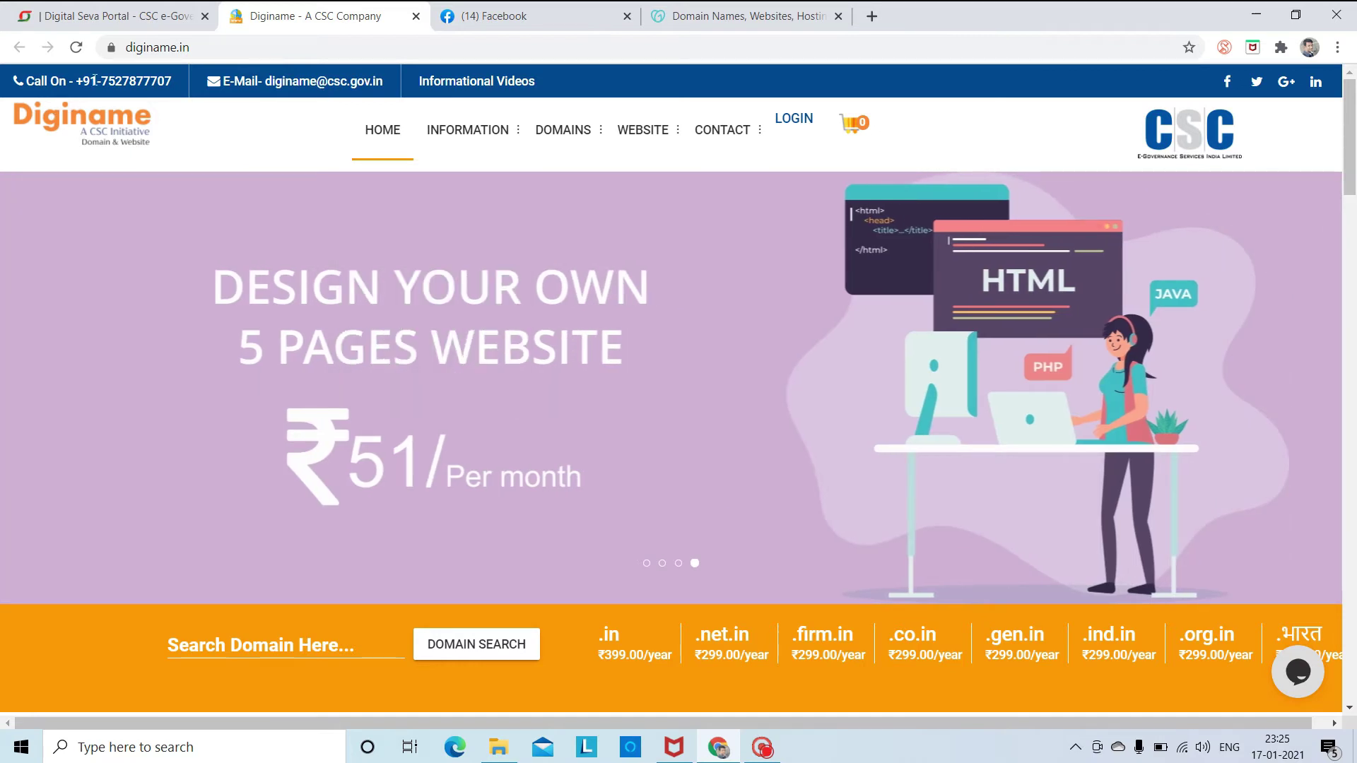
drag(122, 82, 176, 77)
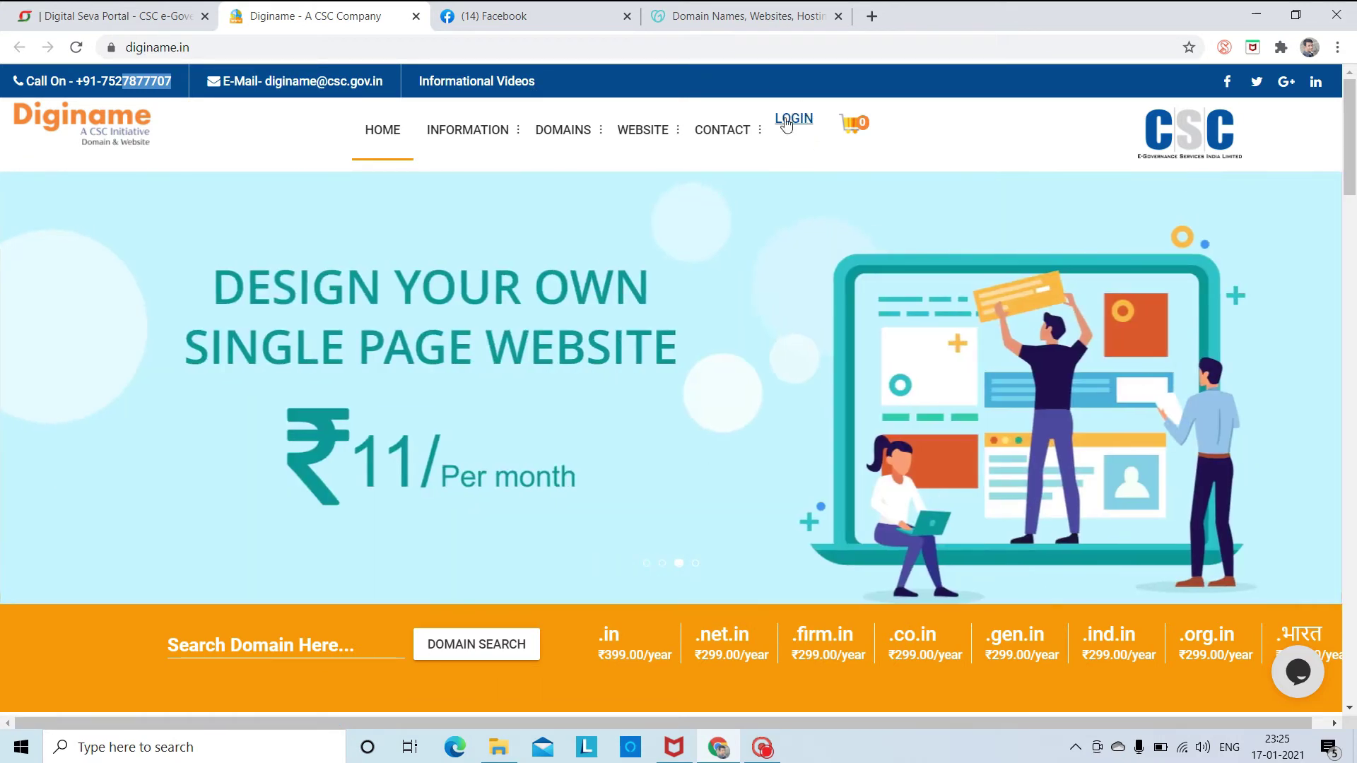
Open LOGIN and highlight the Registered User heading and 'Have an account' prompt
click(792, 120)
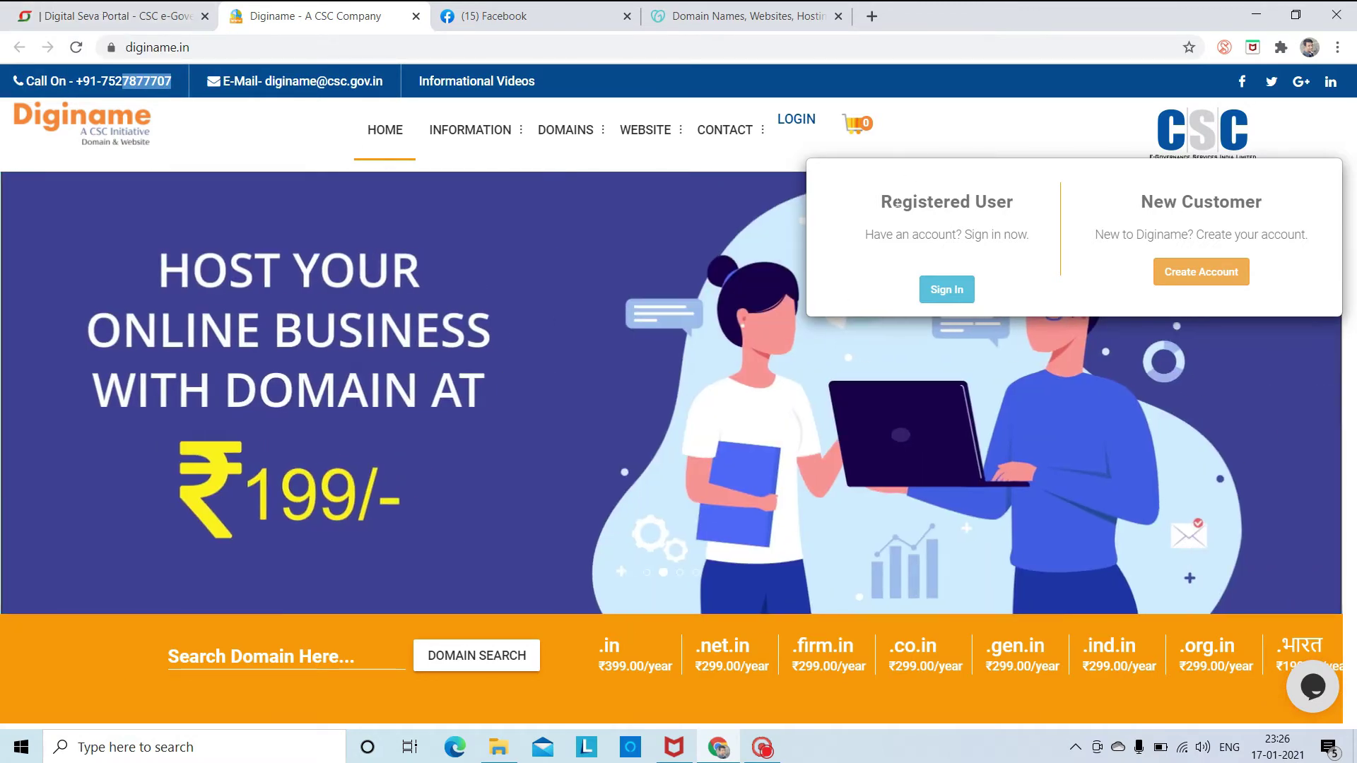
drag(896, 204, 978, 221)
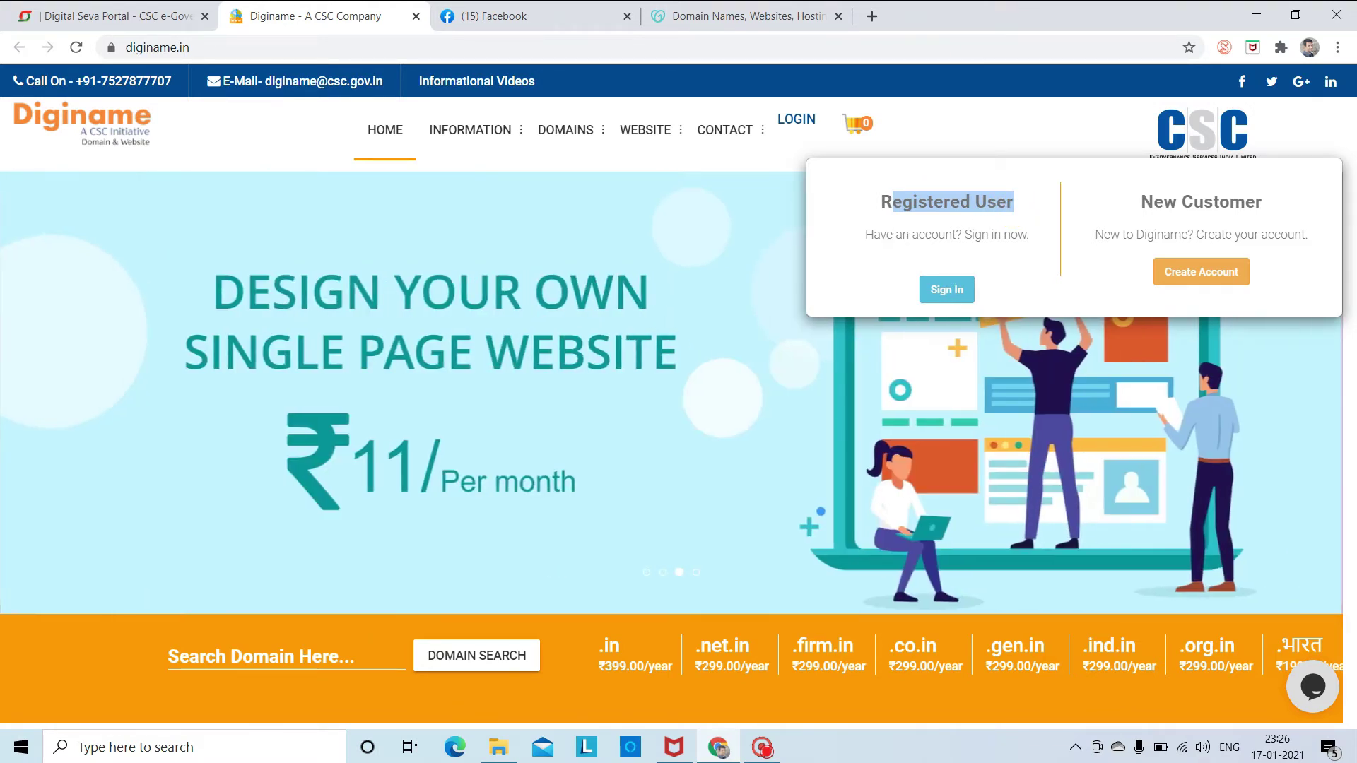
drag(866, 234, 956, 235)
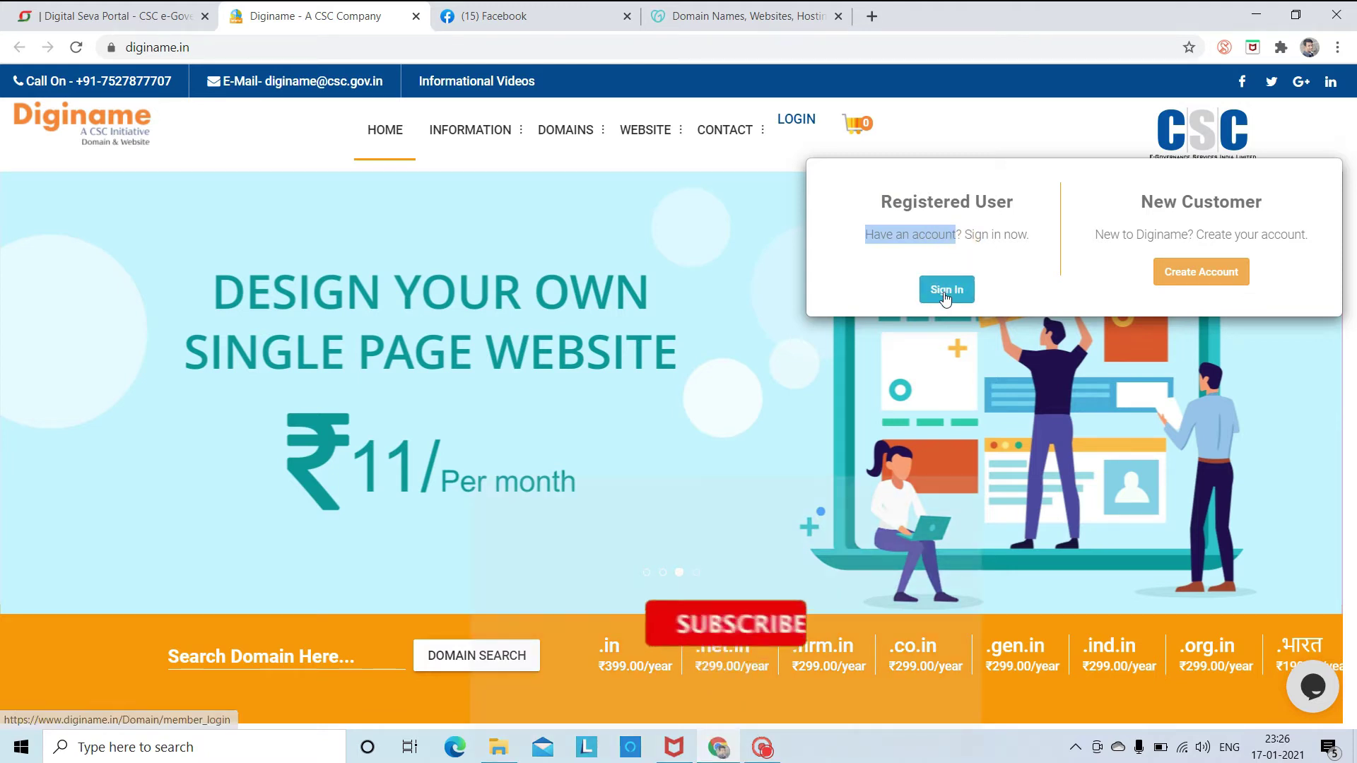
Sign in via CSC Connect, approve with YES, and choose Visit My Account from the account menu
click(930, 296)
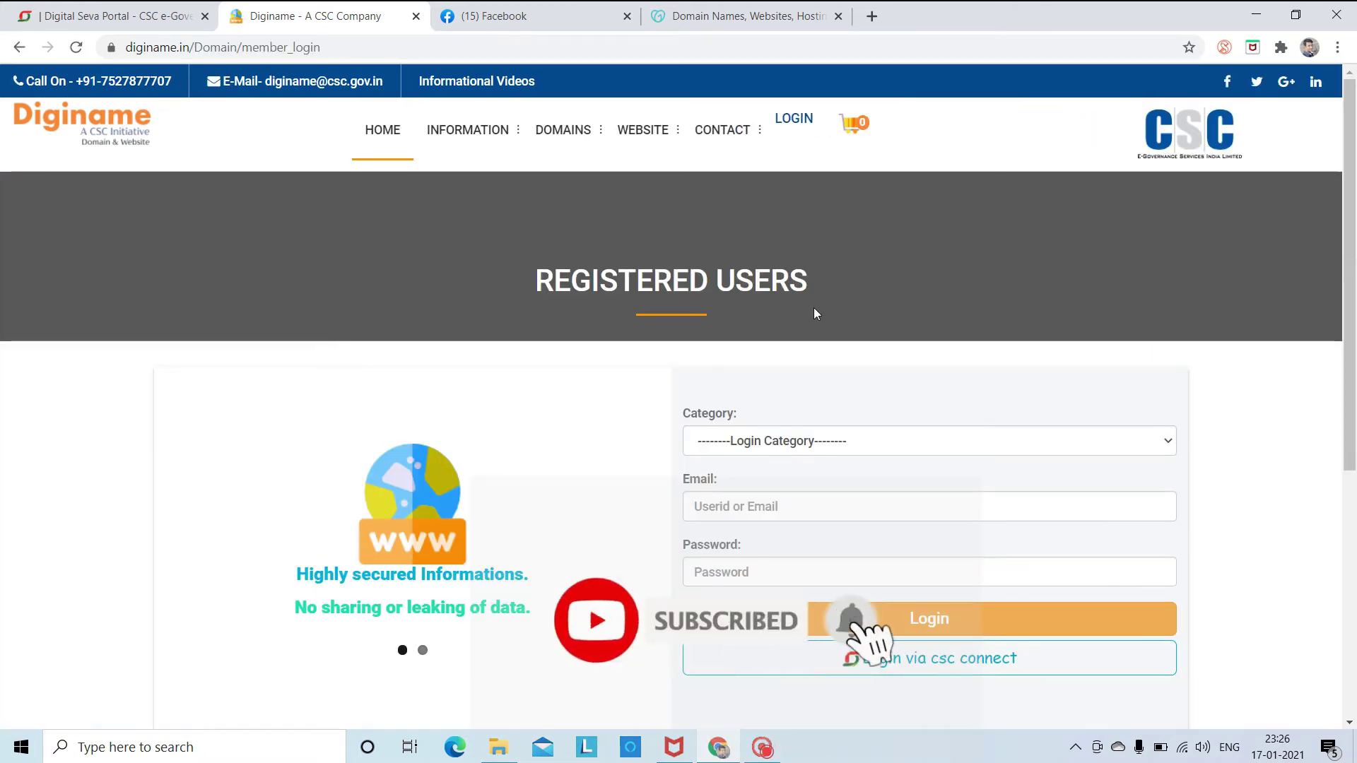
scroll(809, 376, down, 2)
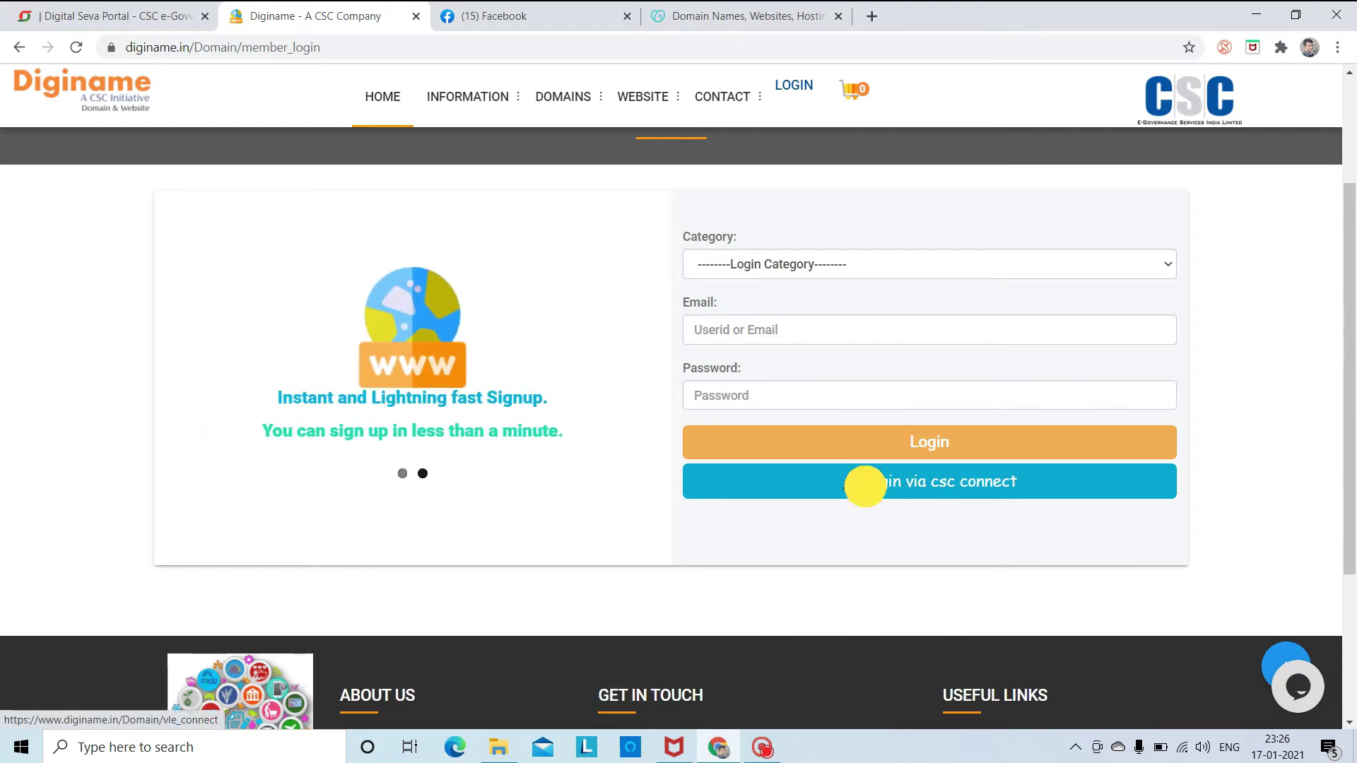
click(870, 493)
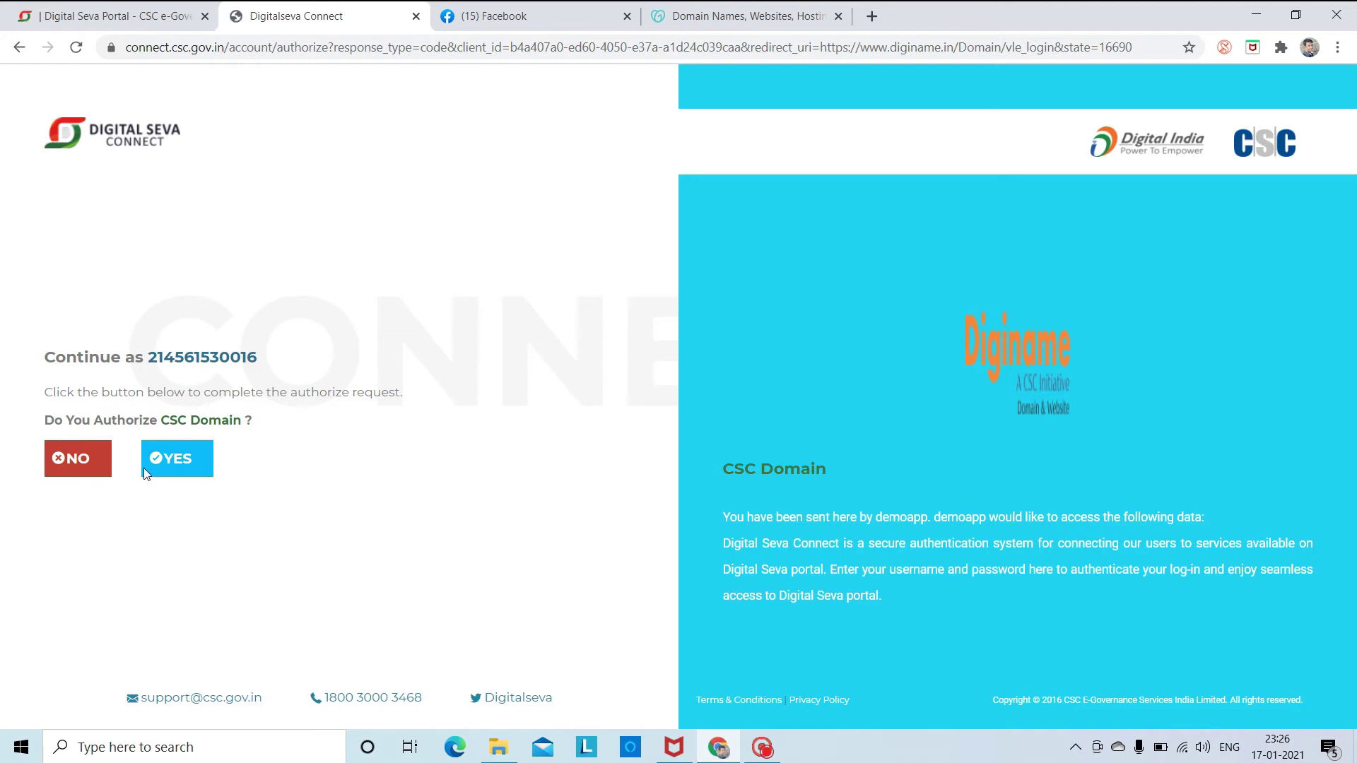
click(188, 468)
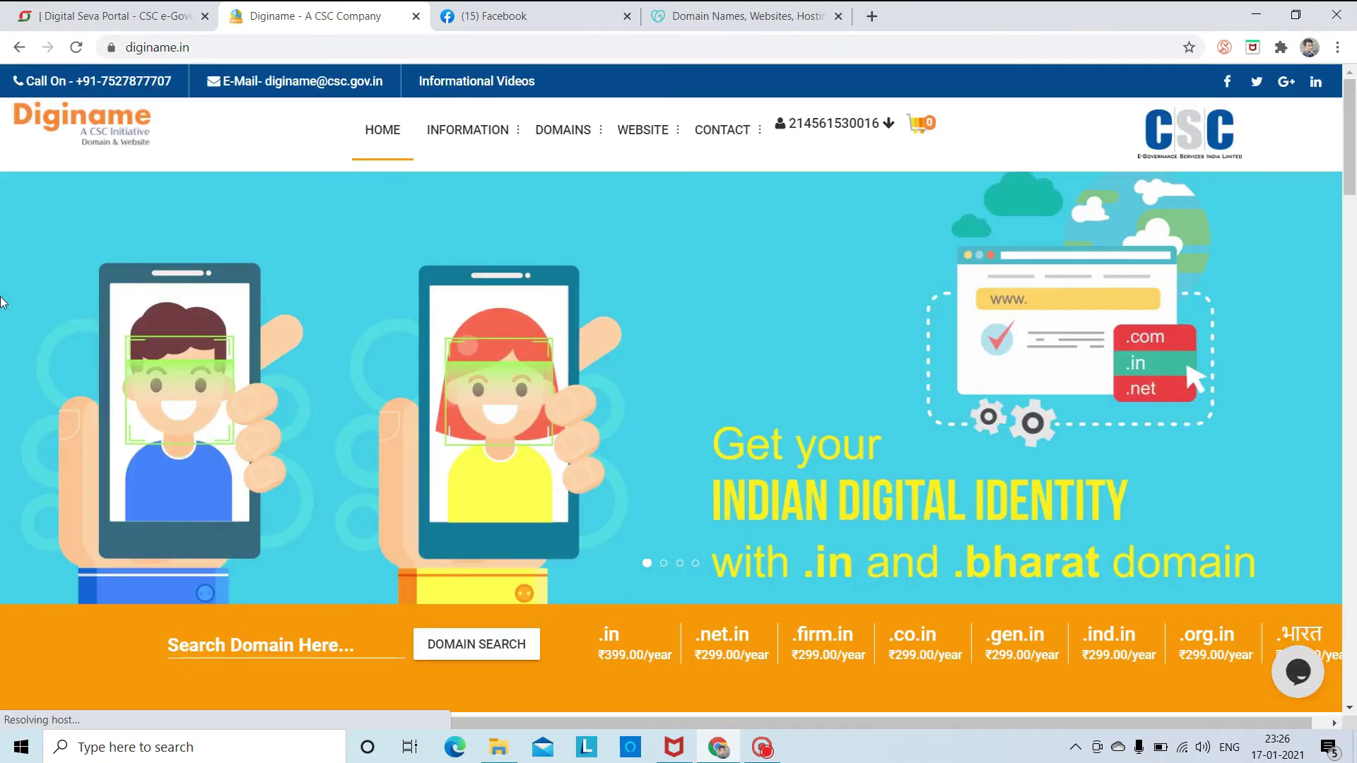
click(871, 123)
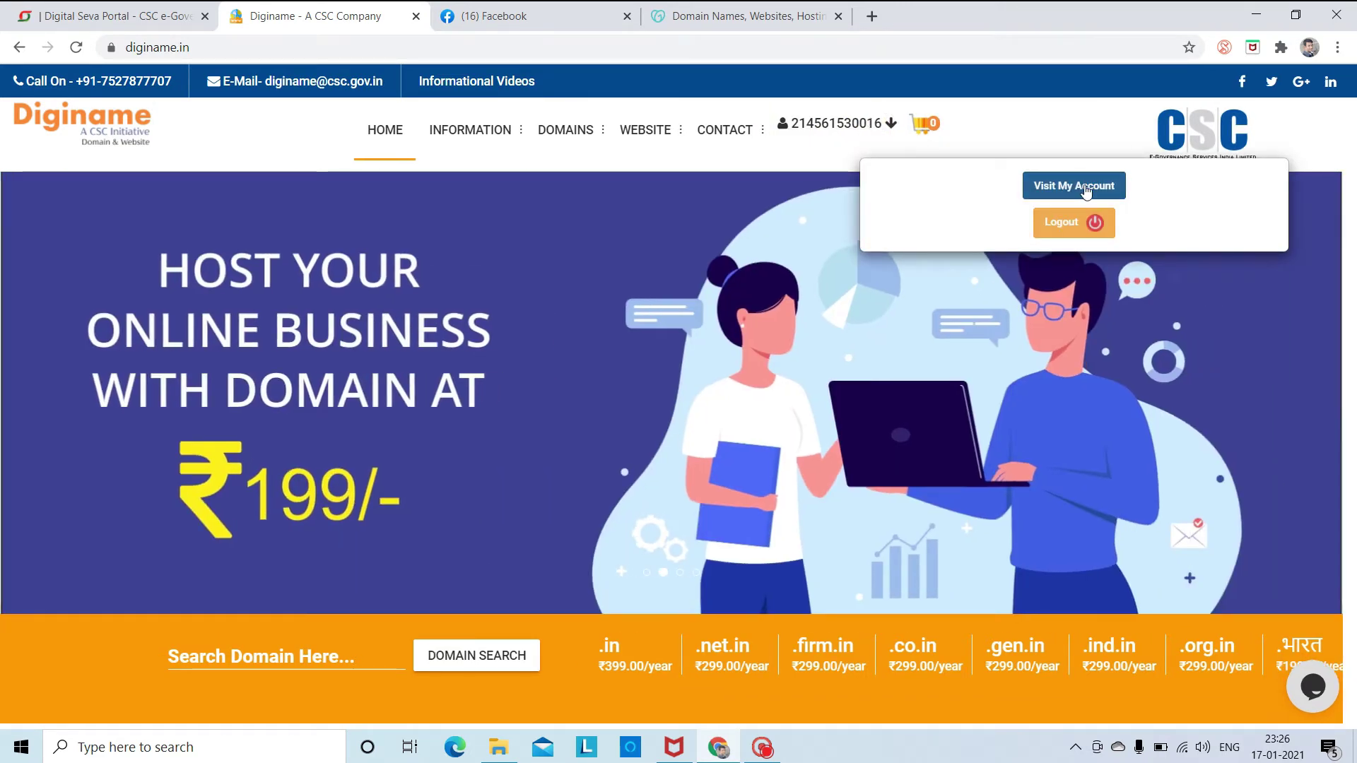
click(1077, 188)
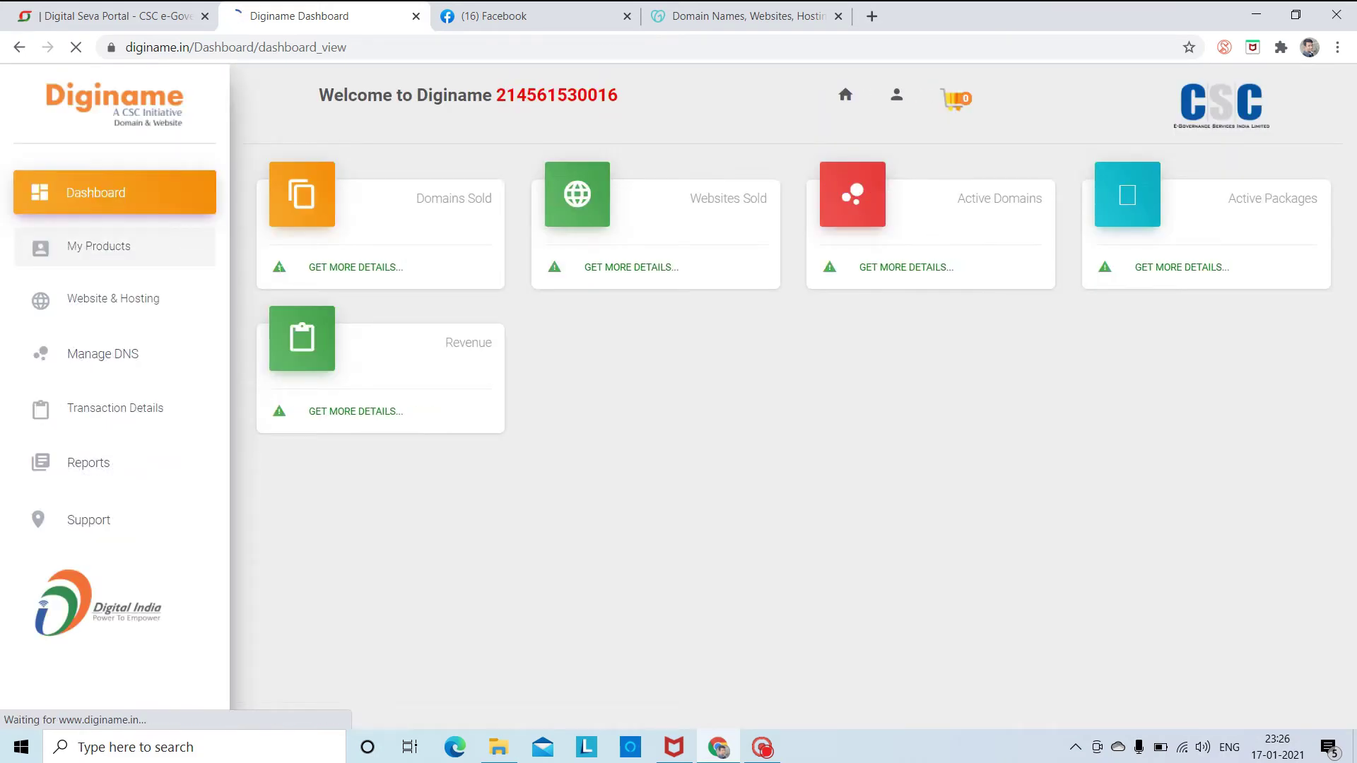
Highlight the Domains Sold, Websites Sold and Active Domains labels on the zero-sales dashboard
drag(431, 192, 490, 227)
click(490, 227)
drag(723, 200, 776, 216)
drag(973, 199, 1070, 208)
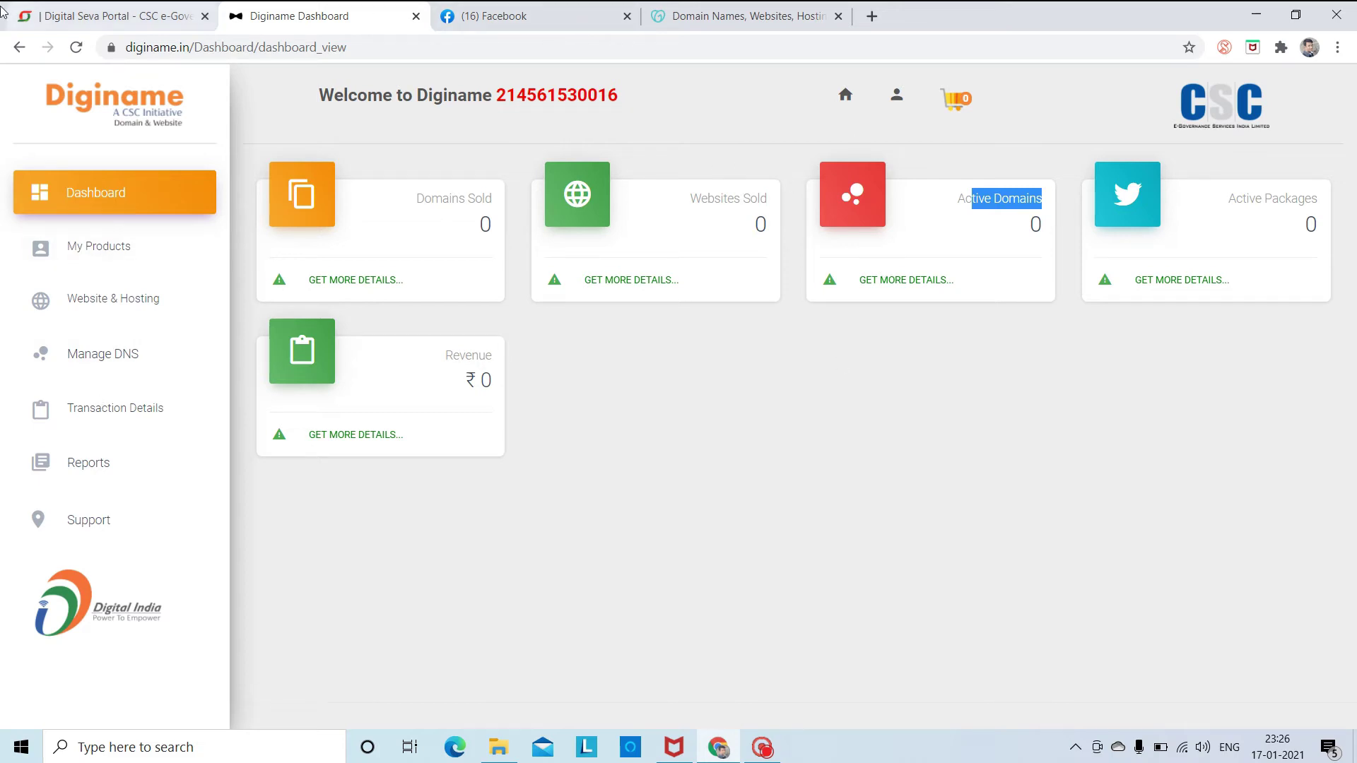
Go back to the Diginame home page's Search Domain Here field, then bring the GoDaddy India tab forward
click(19, 46)
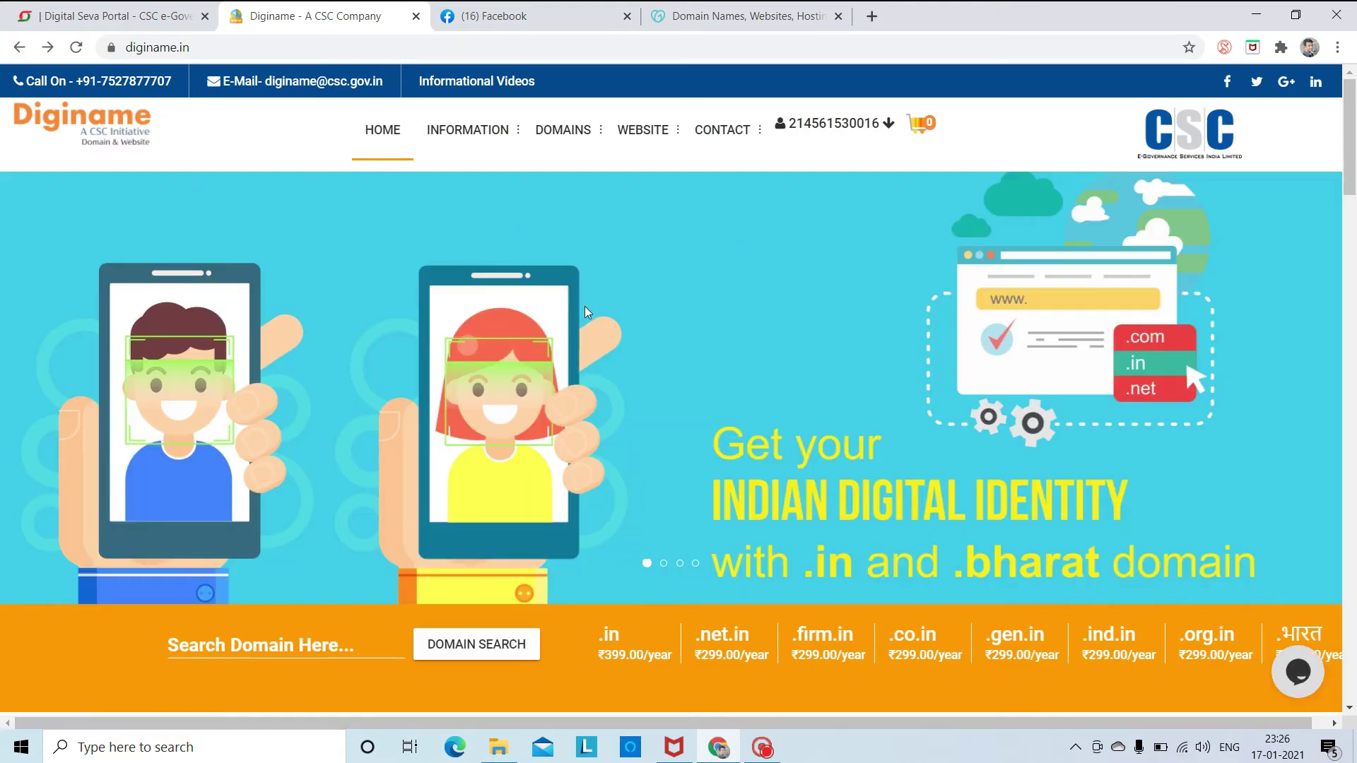
click(231, 651)
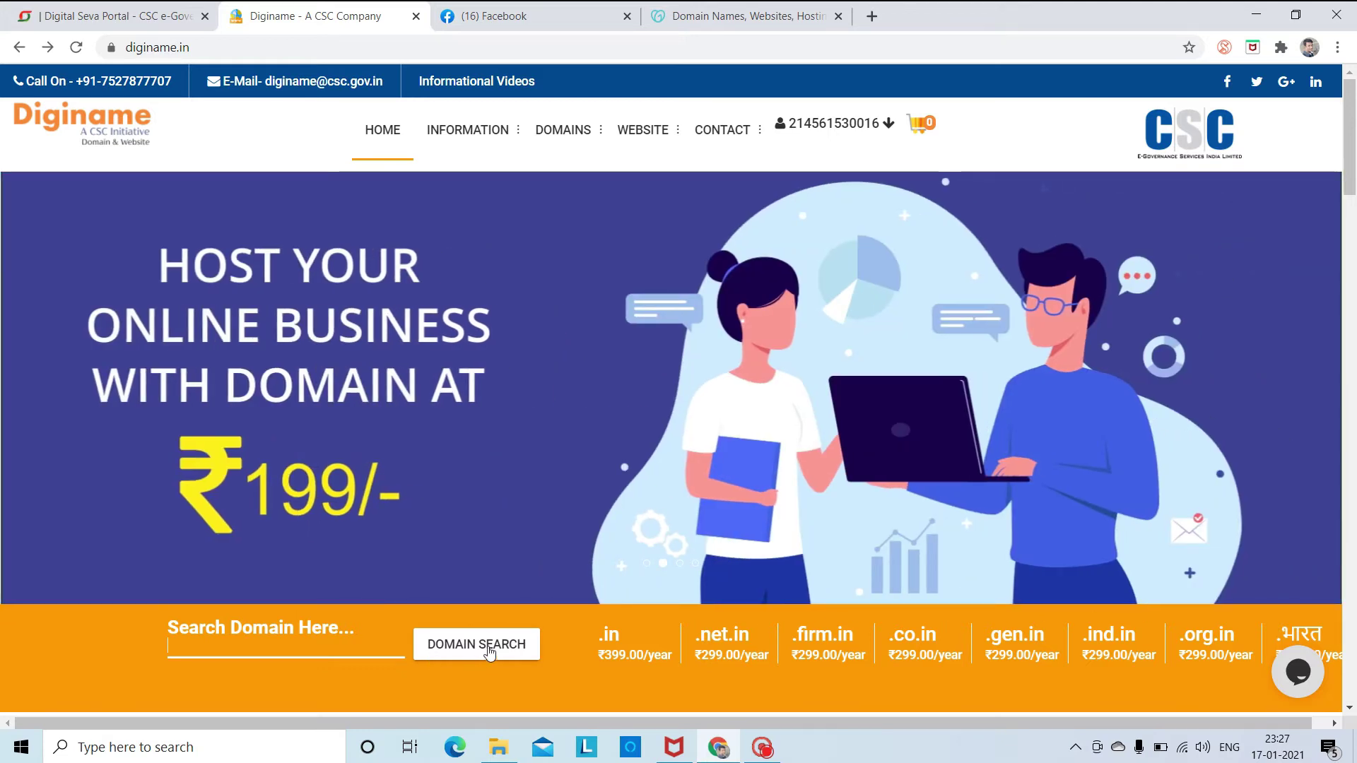
click(234, 634)
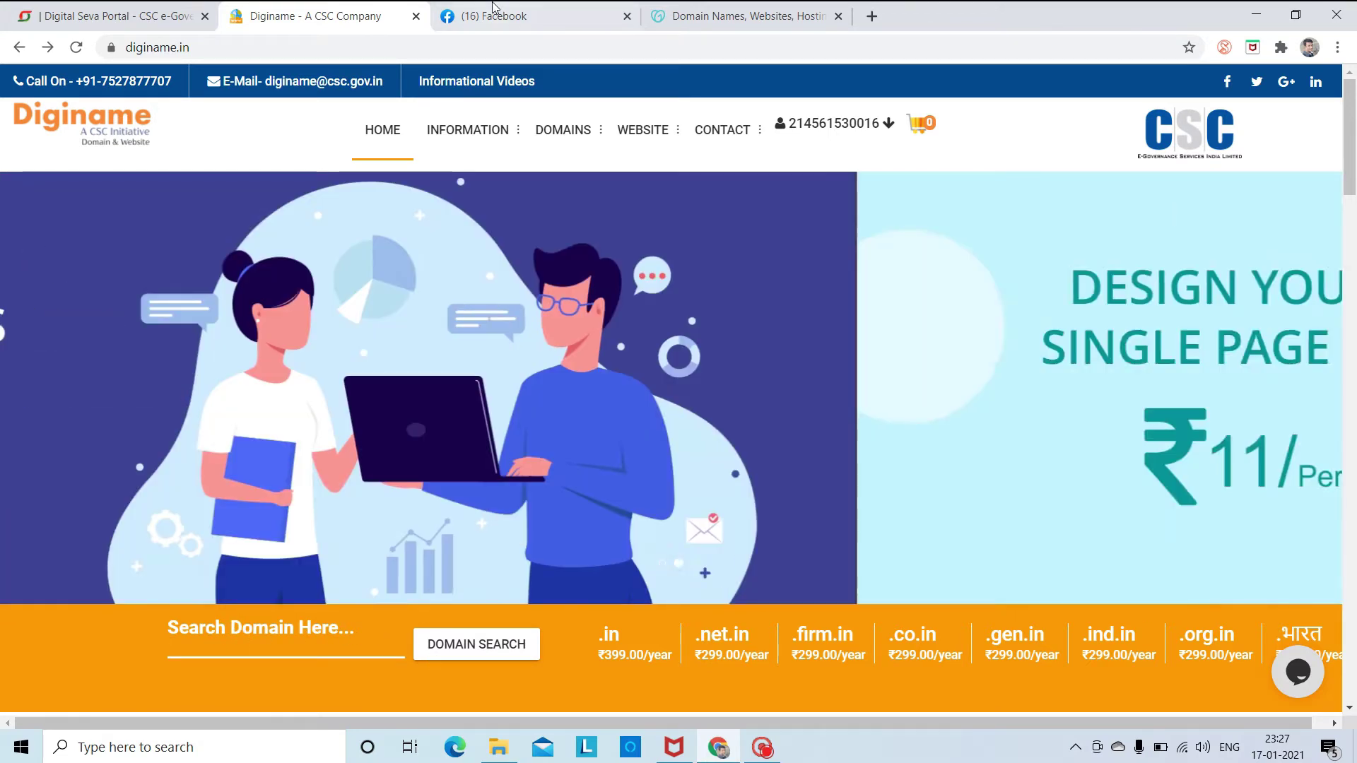
click(494, 15)
In a new tab, search Google for 'navbharatsuvidhakendr' and scroll the results
click(777, 16)
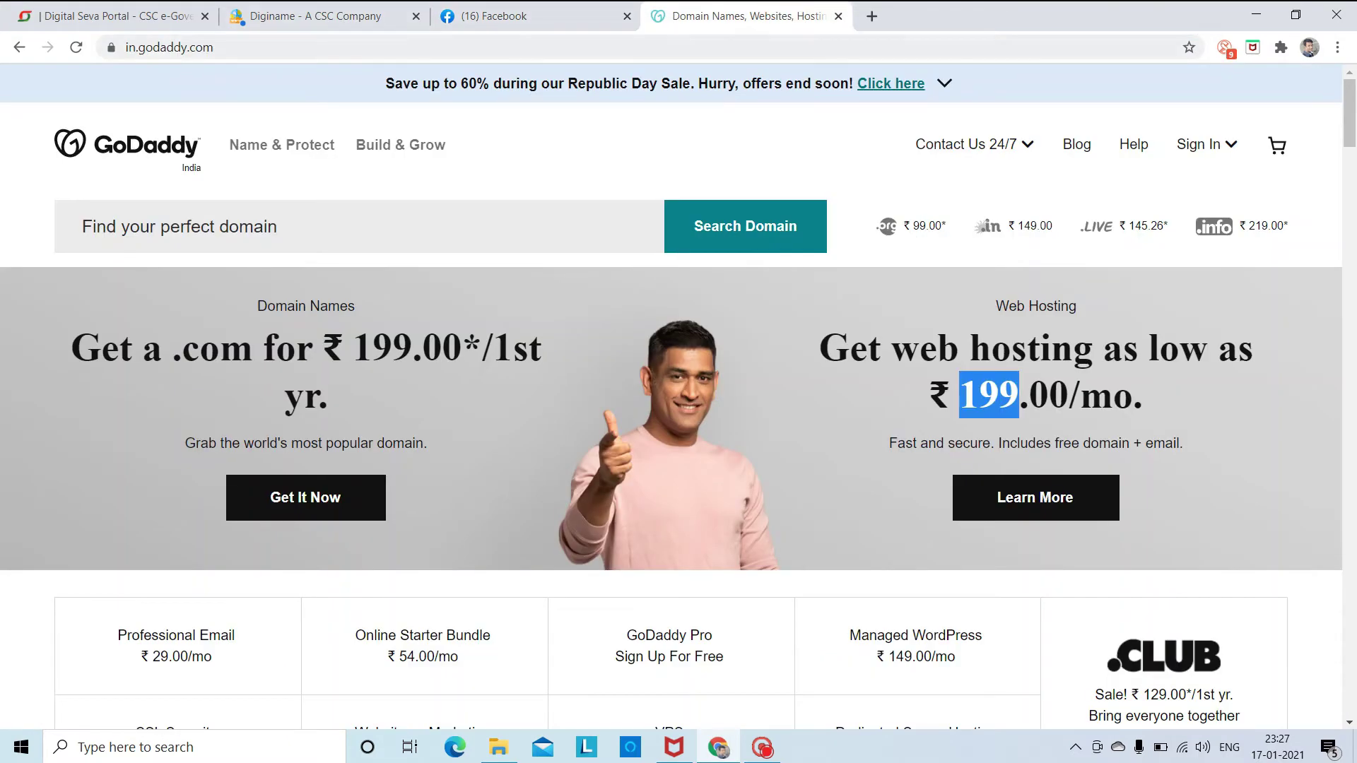
click(883, 17)
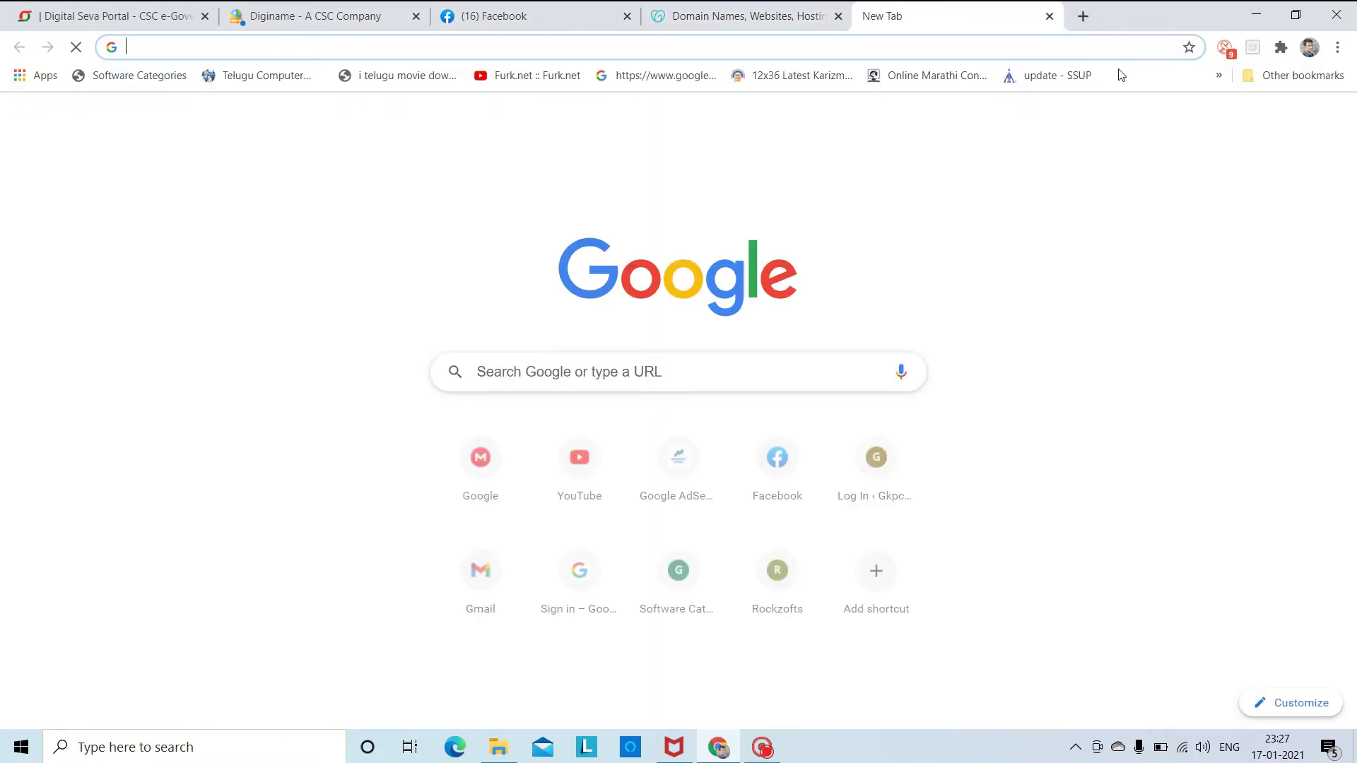
text(nav)
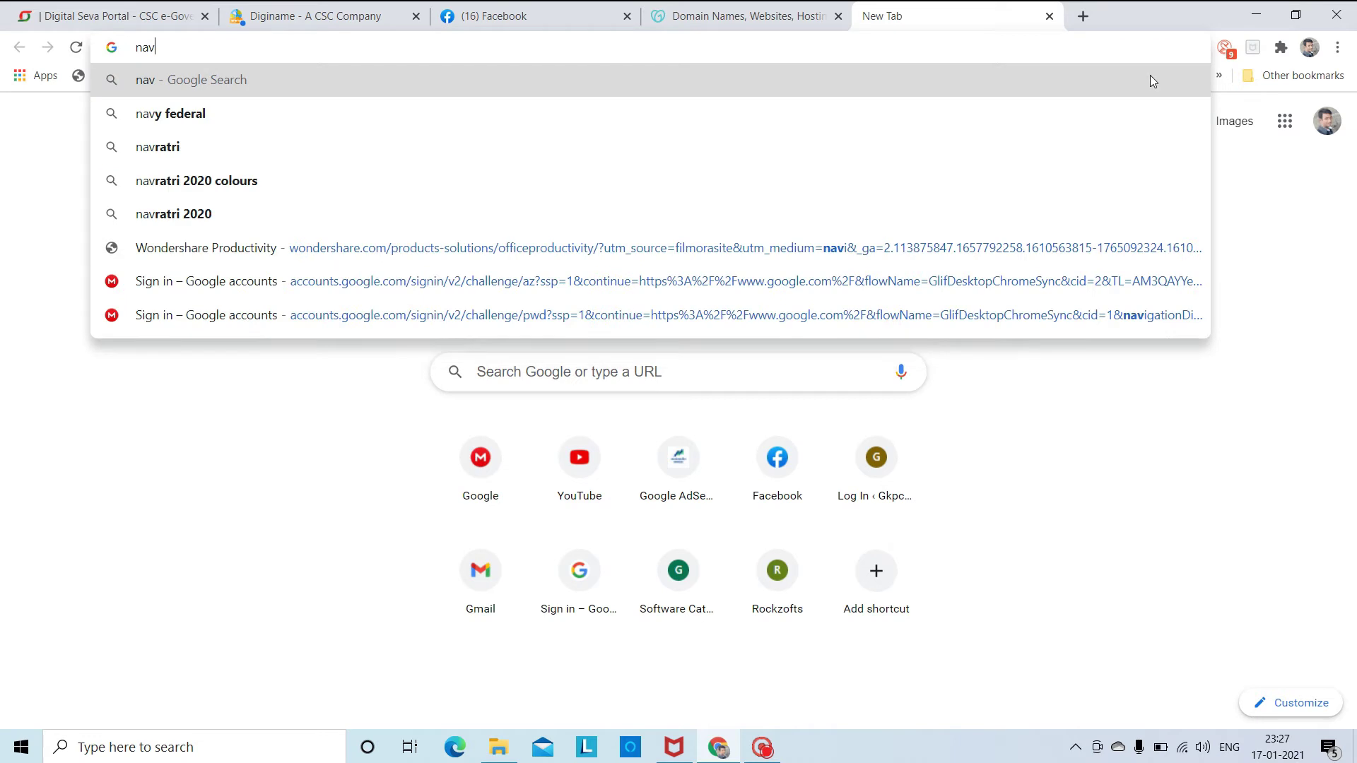
text(bharat)
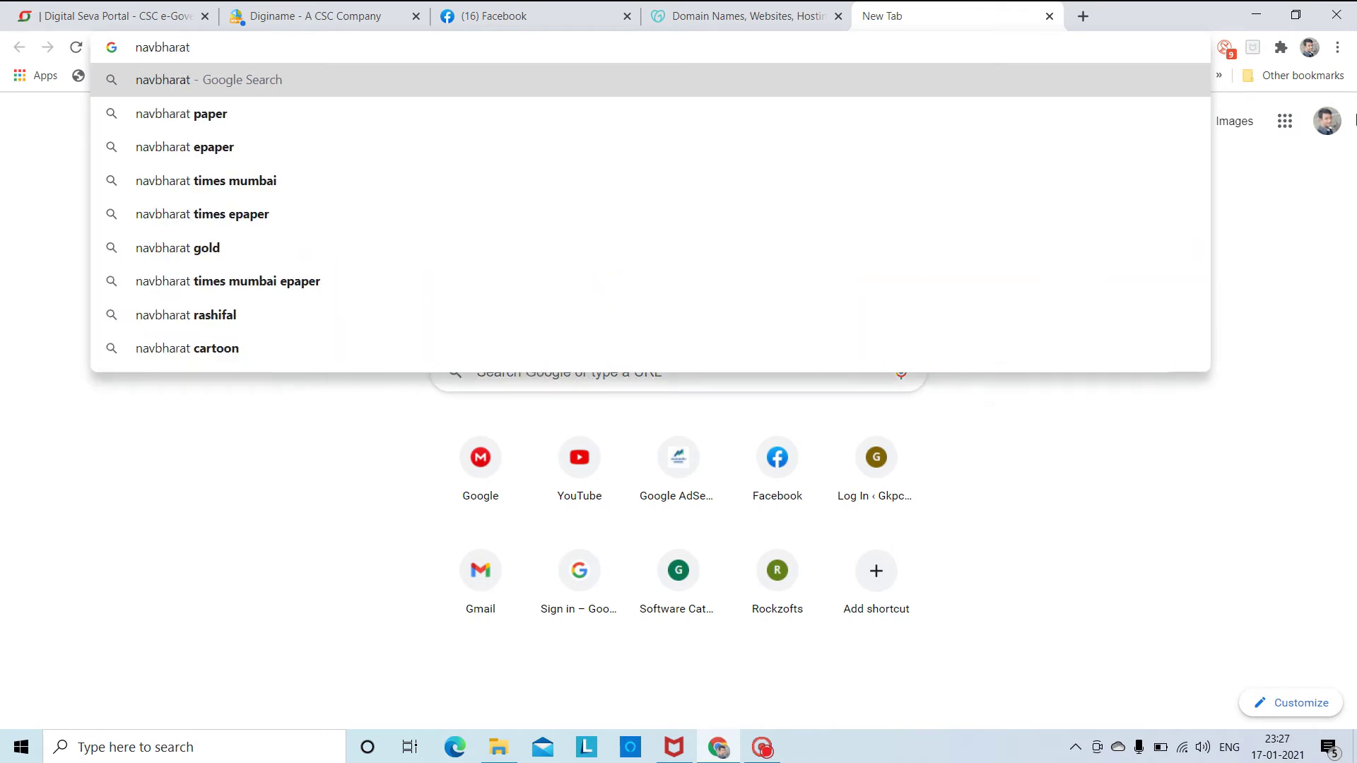
text(suvidhakendra)
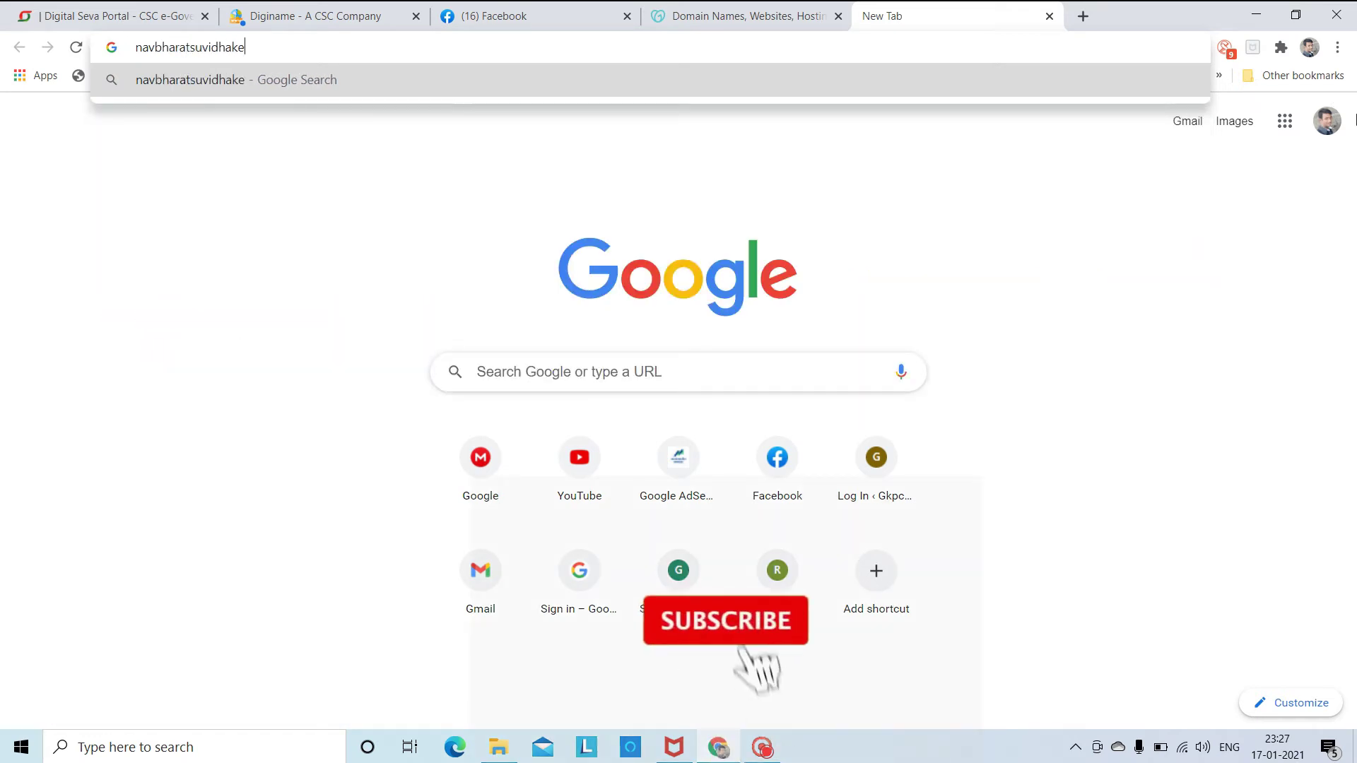
key(BackSpace)
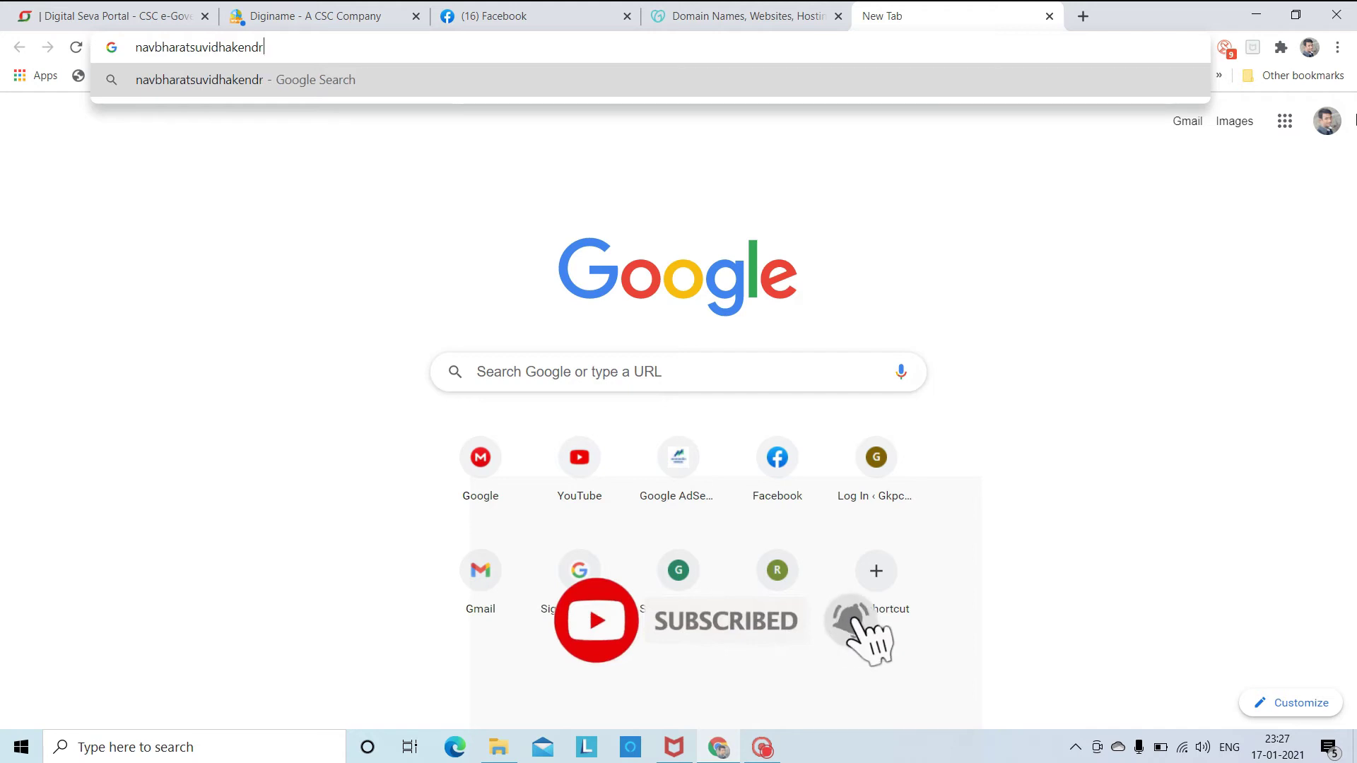
key(Return)
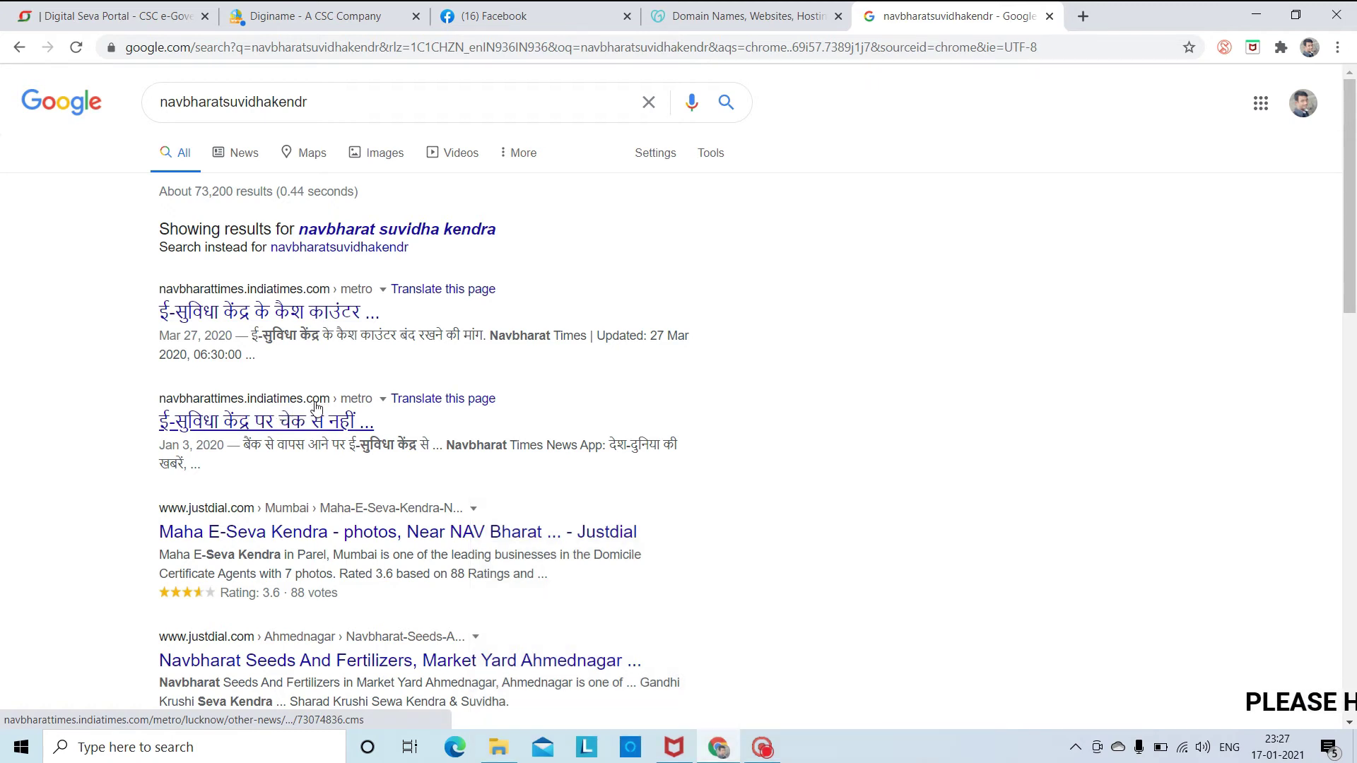
scroll(316, 408, down, 2)
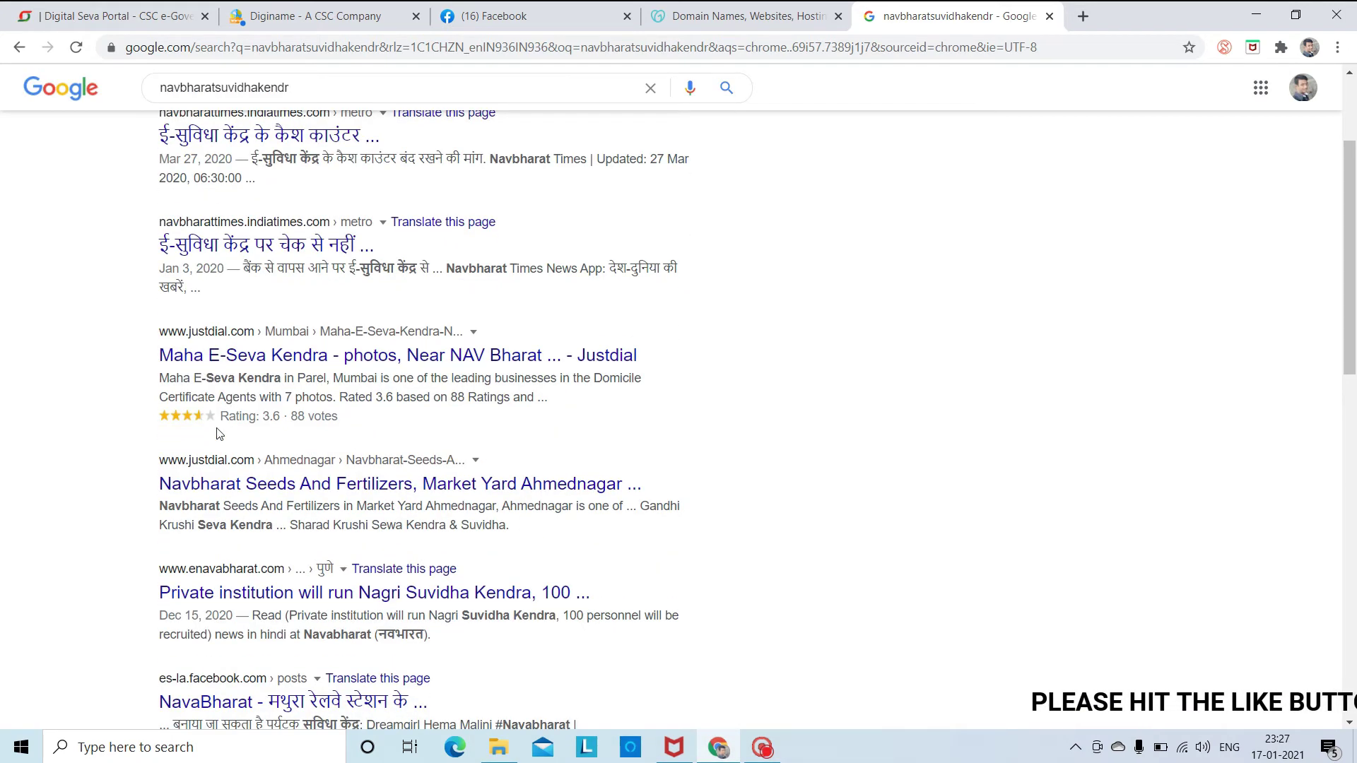
scroll(196, 492, down, 1)
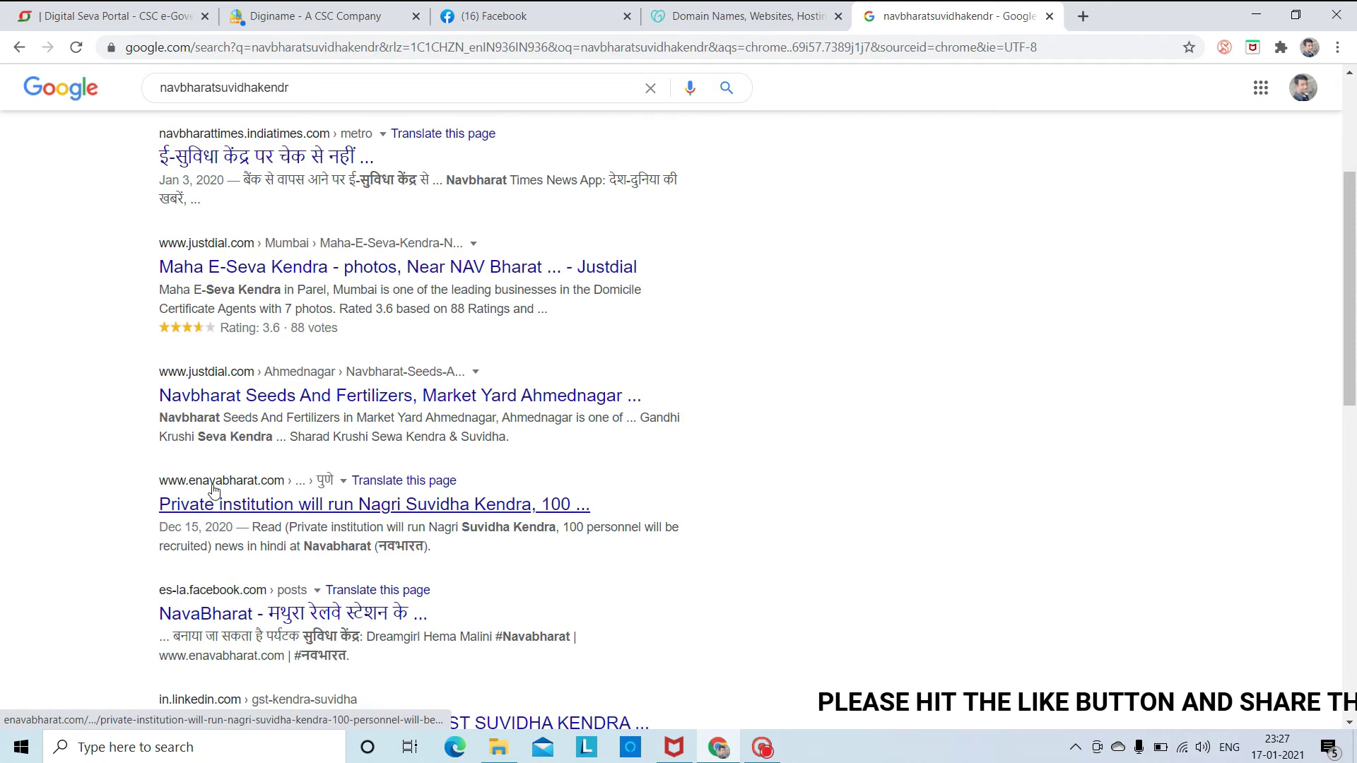
scroll(255, 483, up, 3)
Search 'gkpcreative' instead, highlight the GKP Creative YouTube result, and return to GoDaddy
drag(308, 101, 160, 102)
text(gkp)
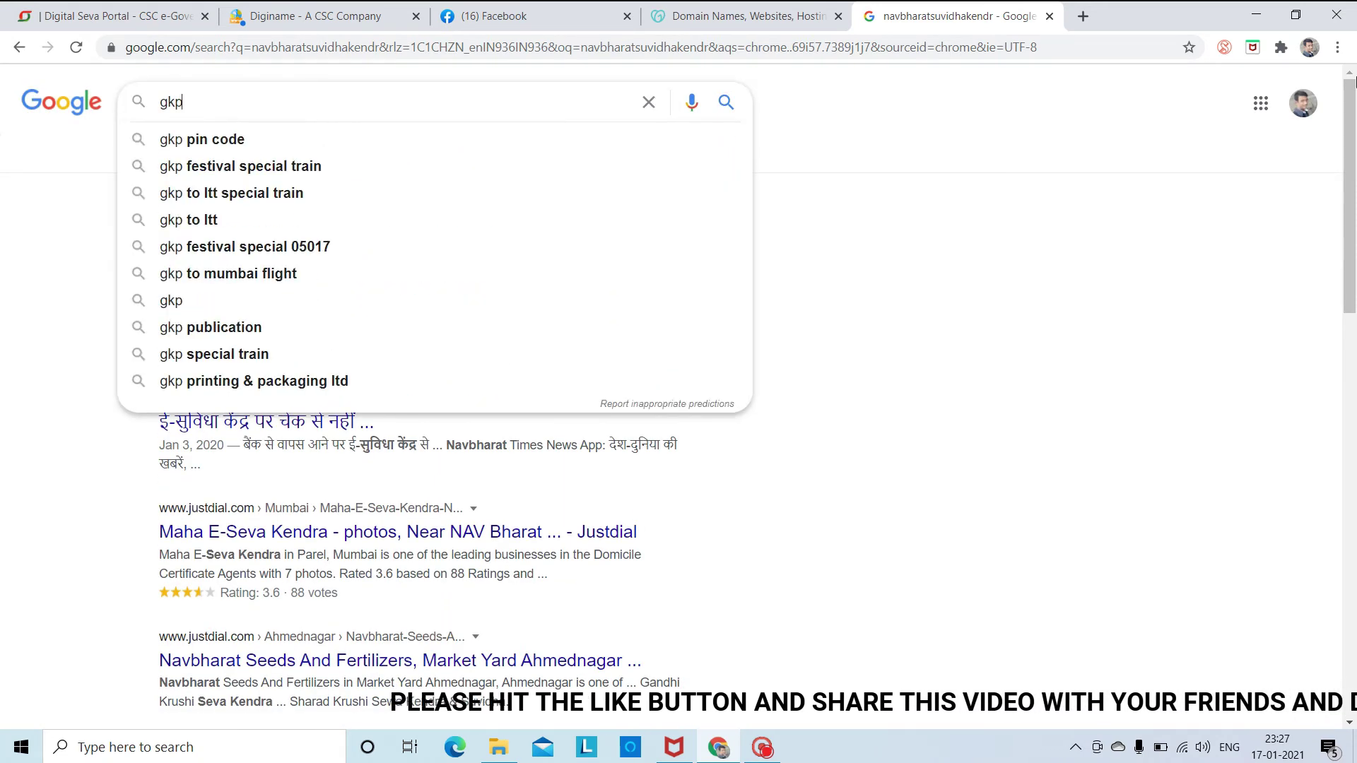
text(creative)
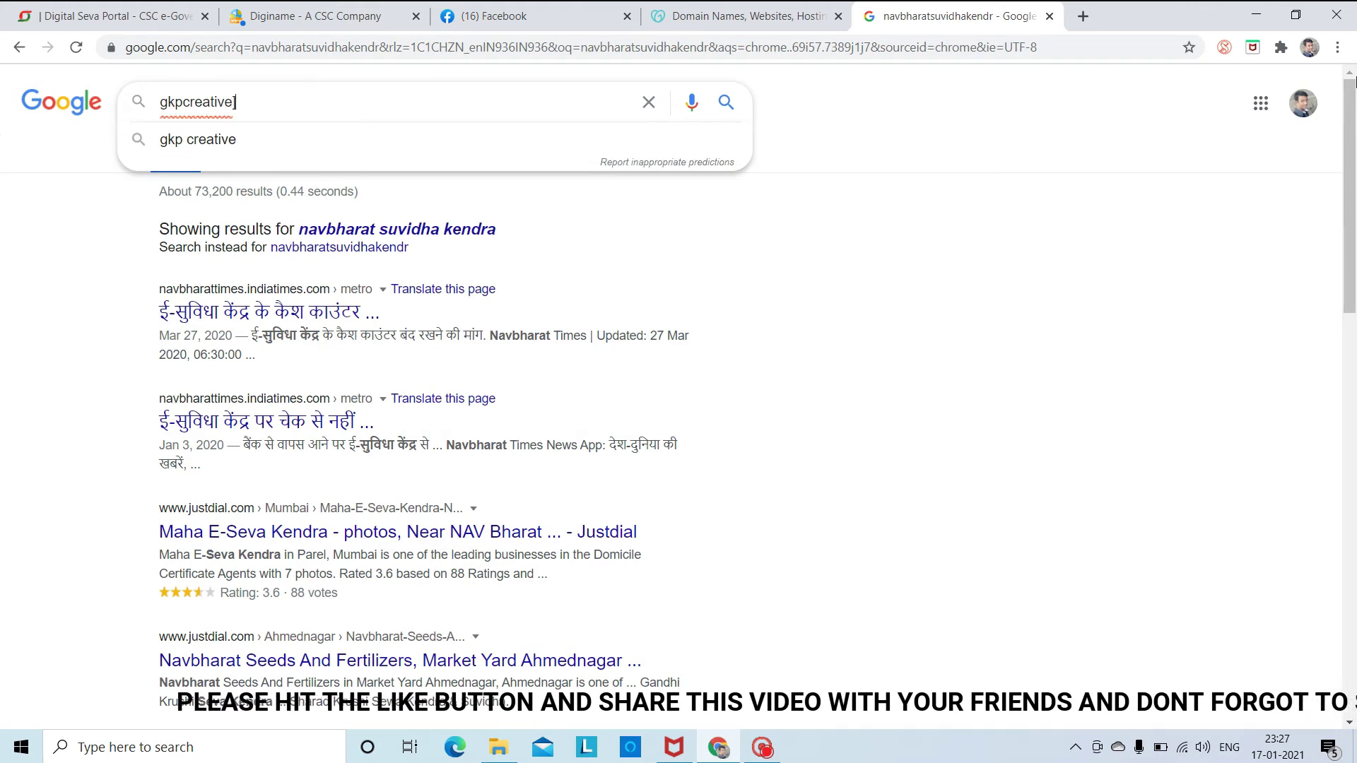
key(Return)
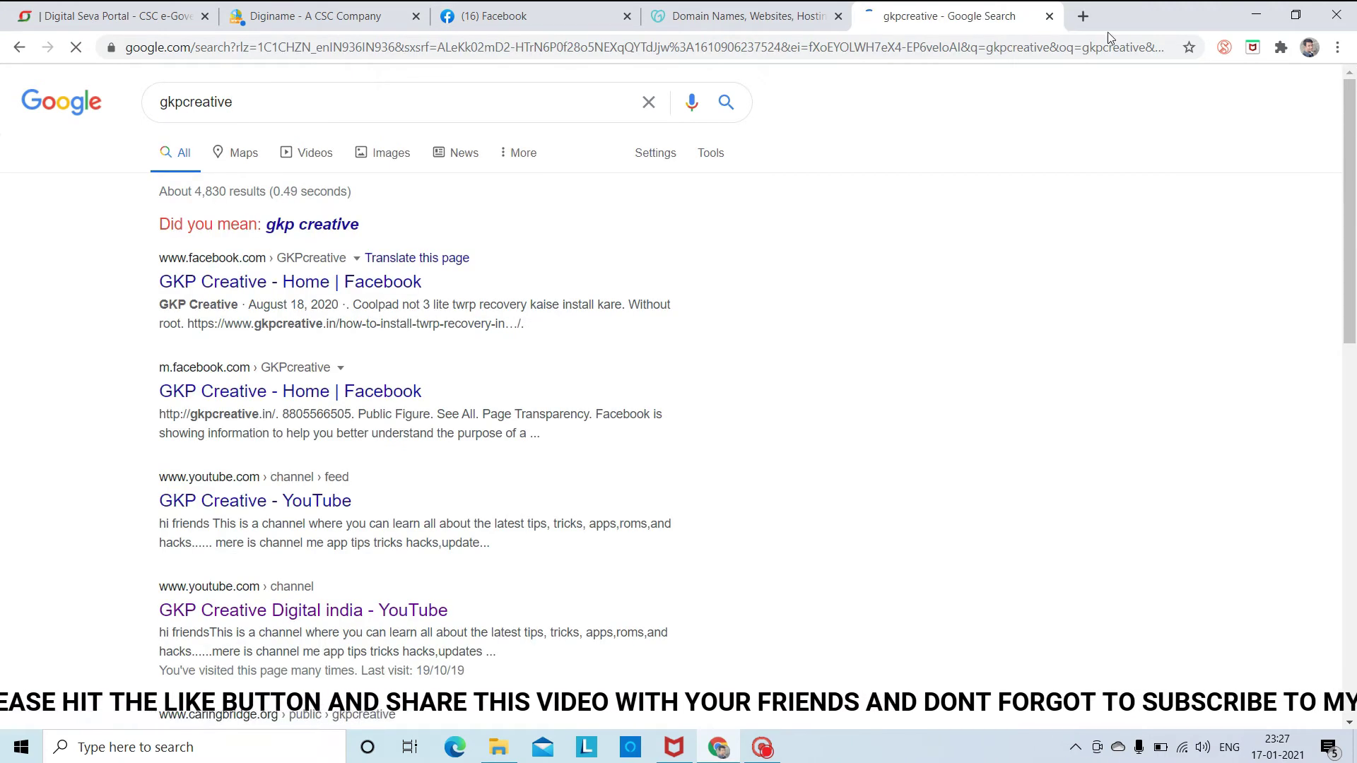
scroll(216, 512, down, 1)
drag(171, 523, 363, 519)
click(148, 433)
Search GoDaddy for gkpcreativedigitalindia.com, which shows as available at ₹199.00
click(742, 15)
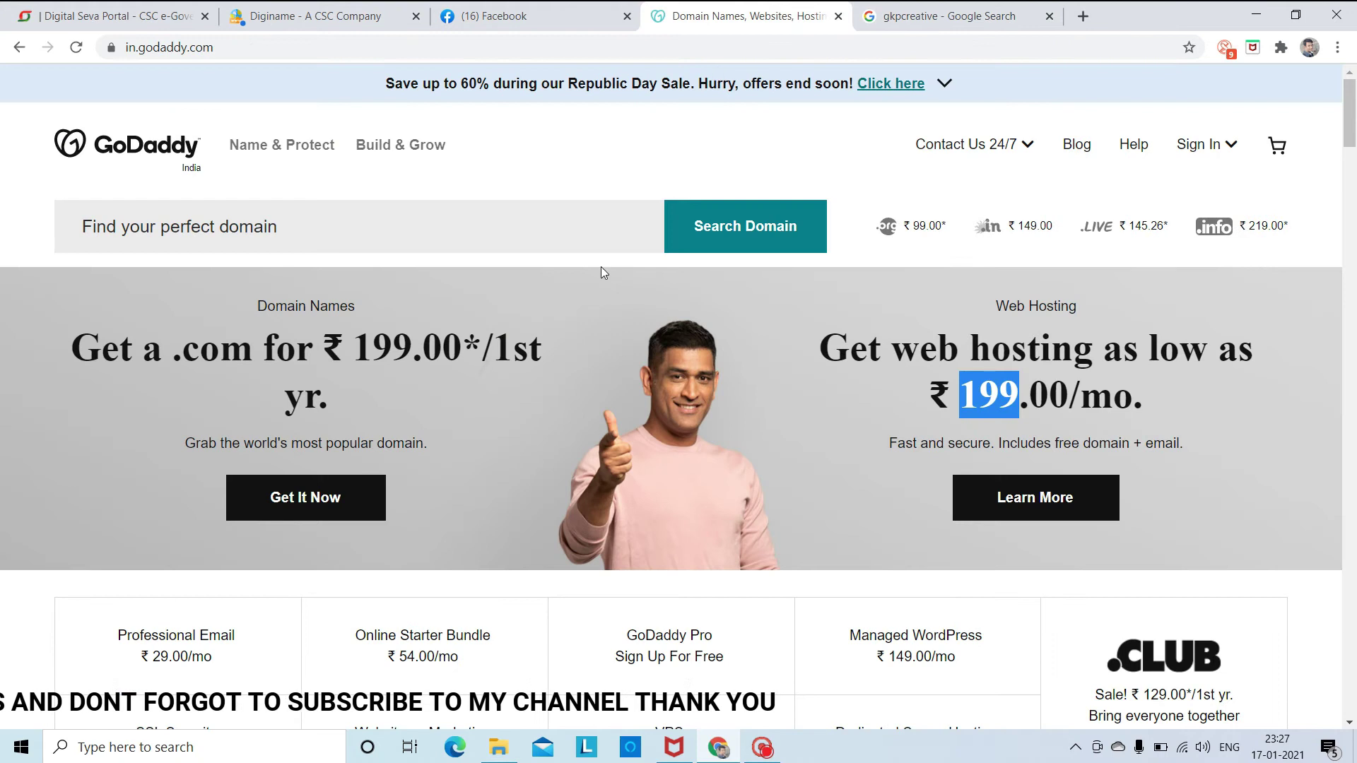
click(358, 221)
text(gkpcreativedigitalindia)
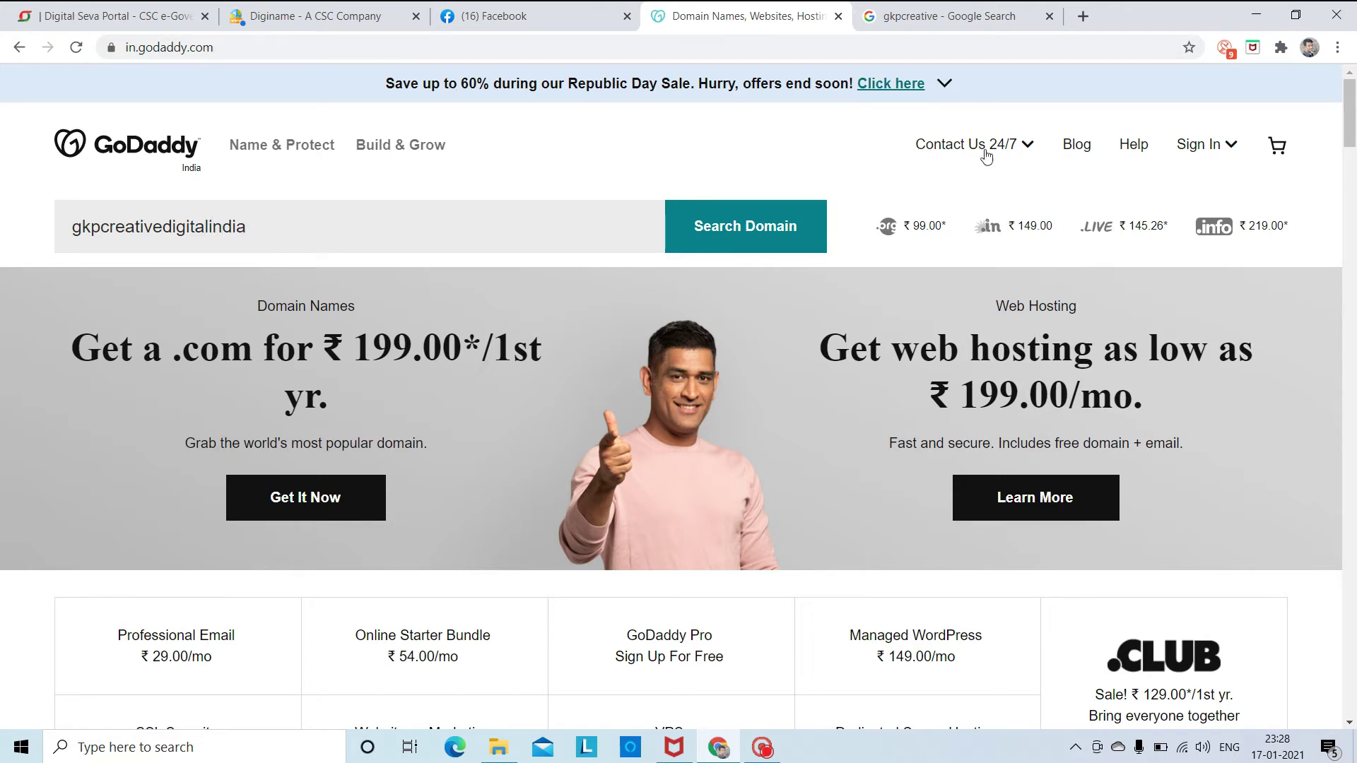
click(796, 234)
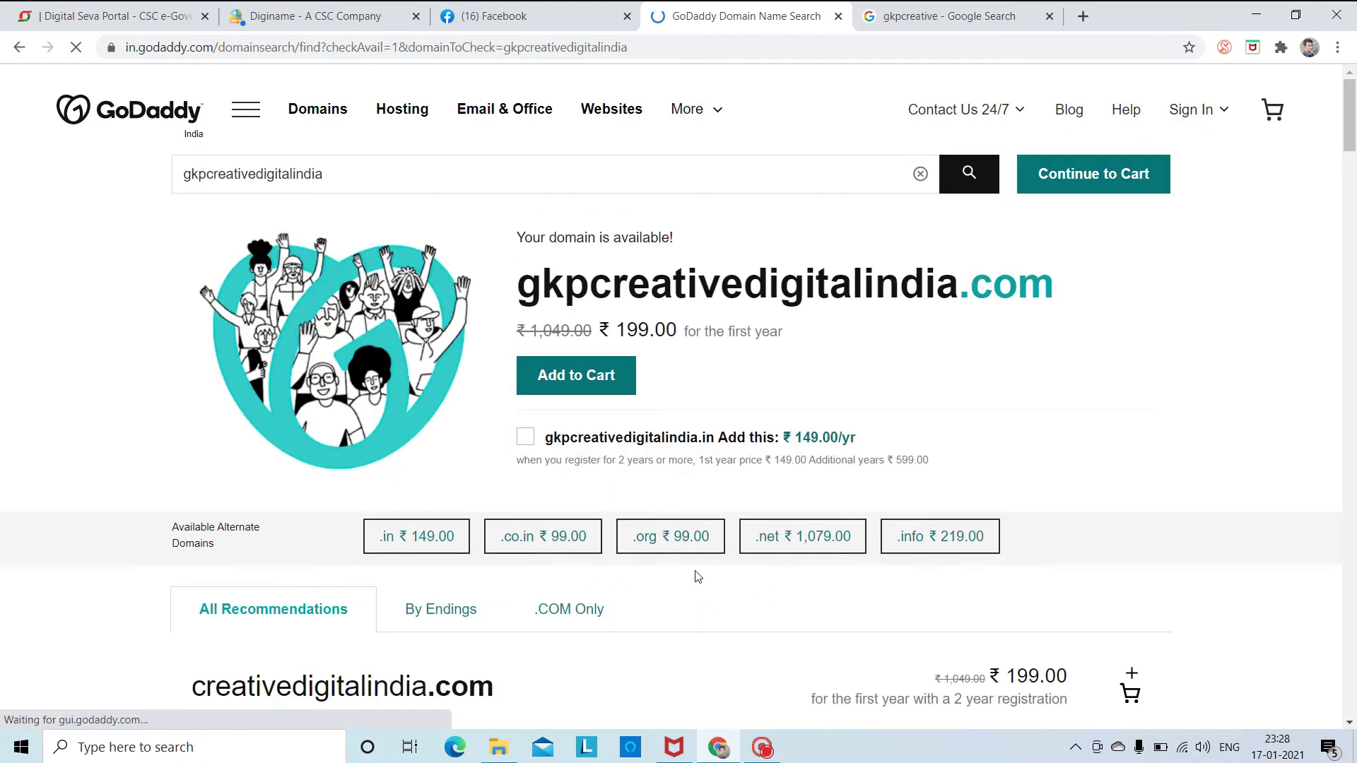
Highlight the ₹199.00 suggestion prices and the gkpcreatedigitalindia.com and .store names, then return to the top result
scroll(424, 495, down, 3)
scroll(368, 507, down, 2)
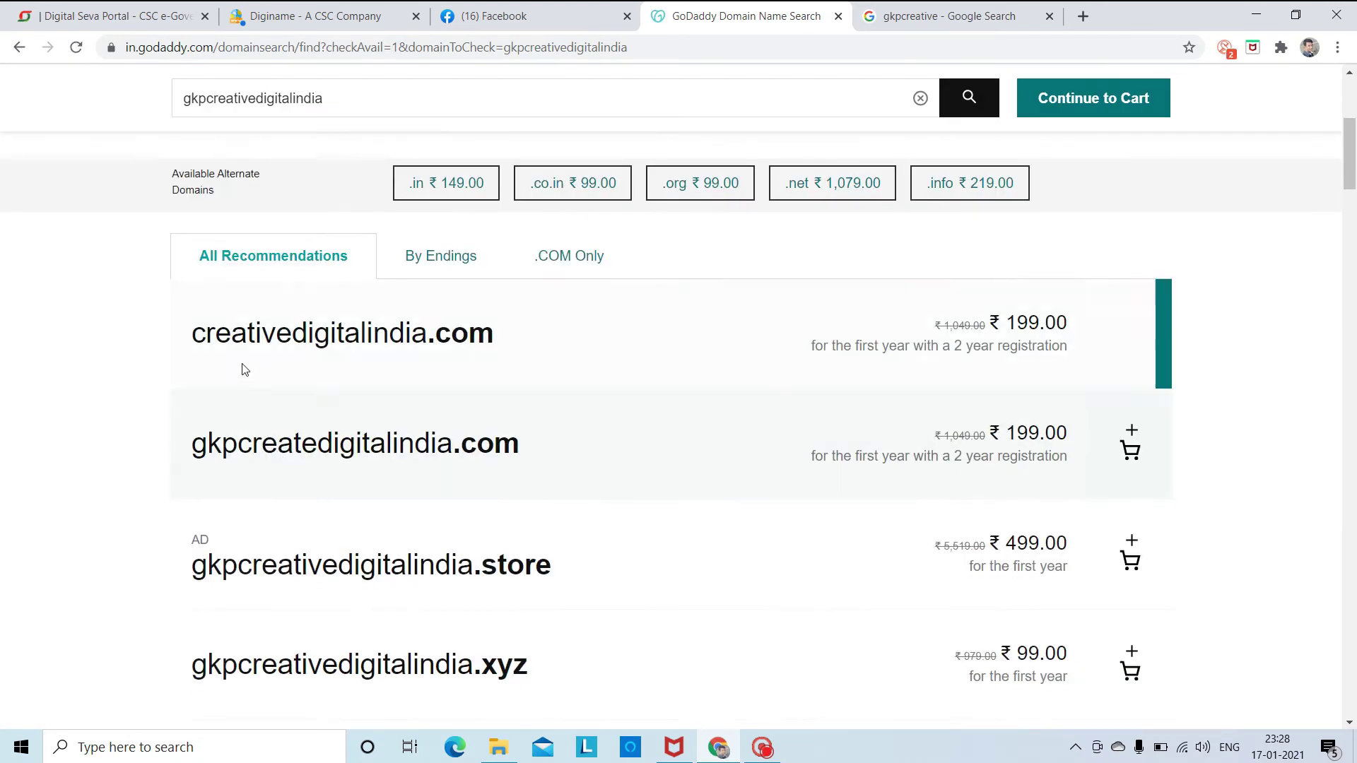
click(1167, 340)
double_click(1036, 322)
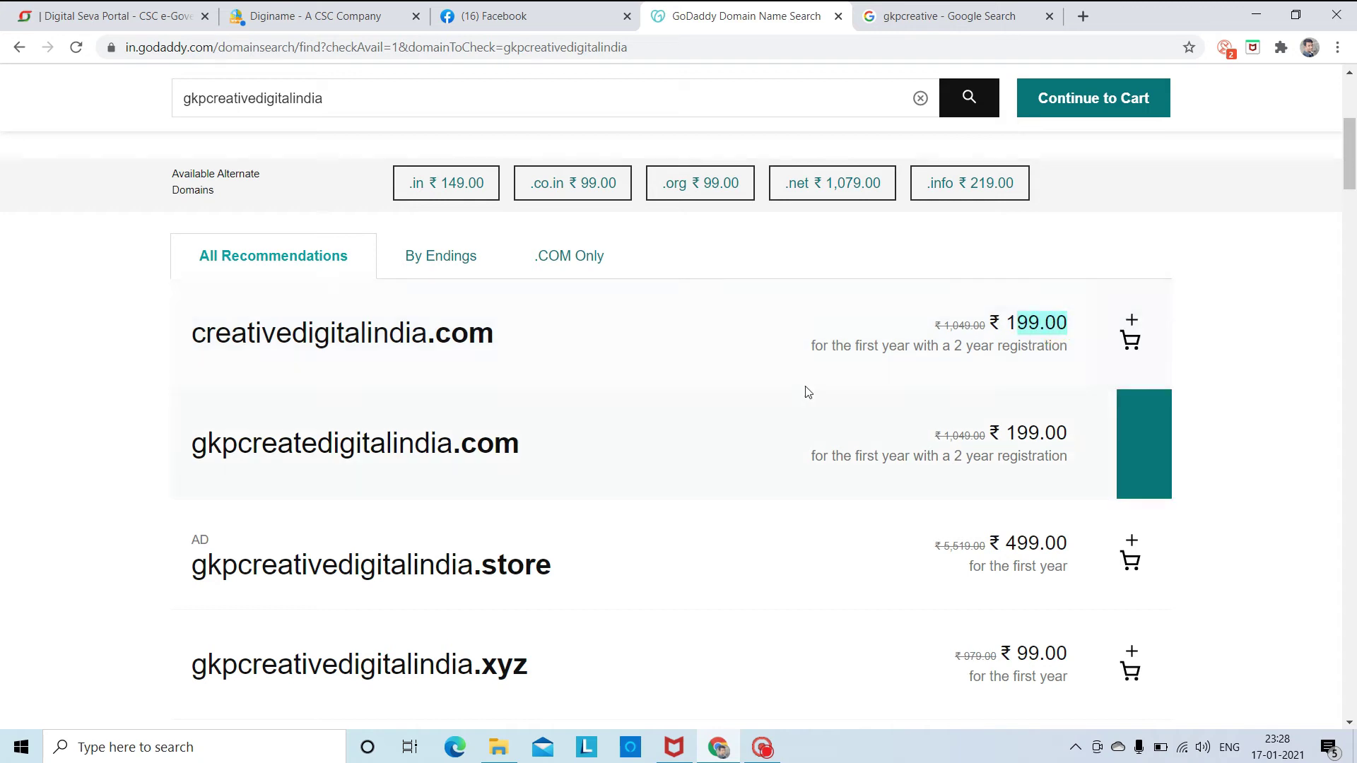
click(882, 353)
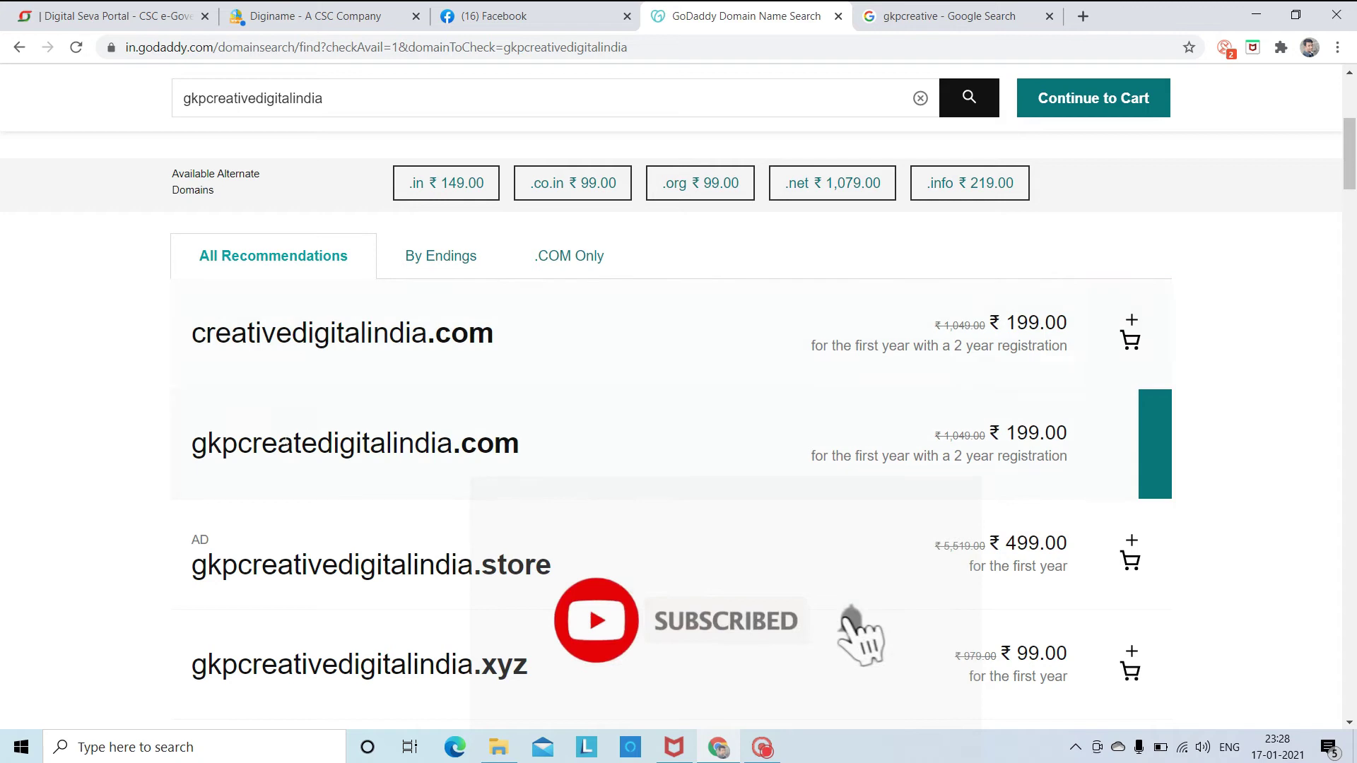
drag(252, 443, 499, 455)
drag(307, 564, 551, 564)
scroll(824, 608, down, 3)
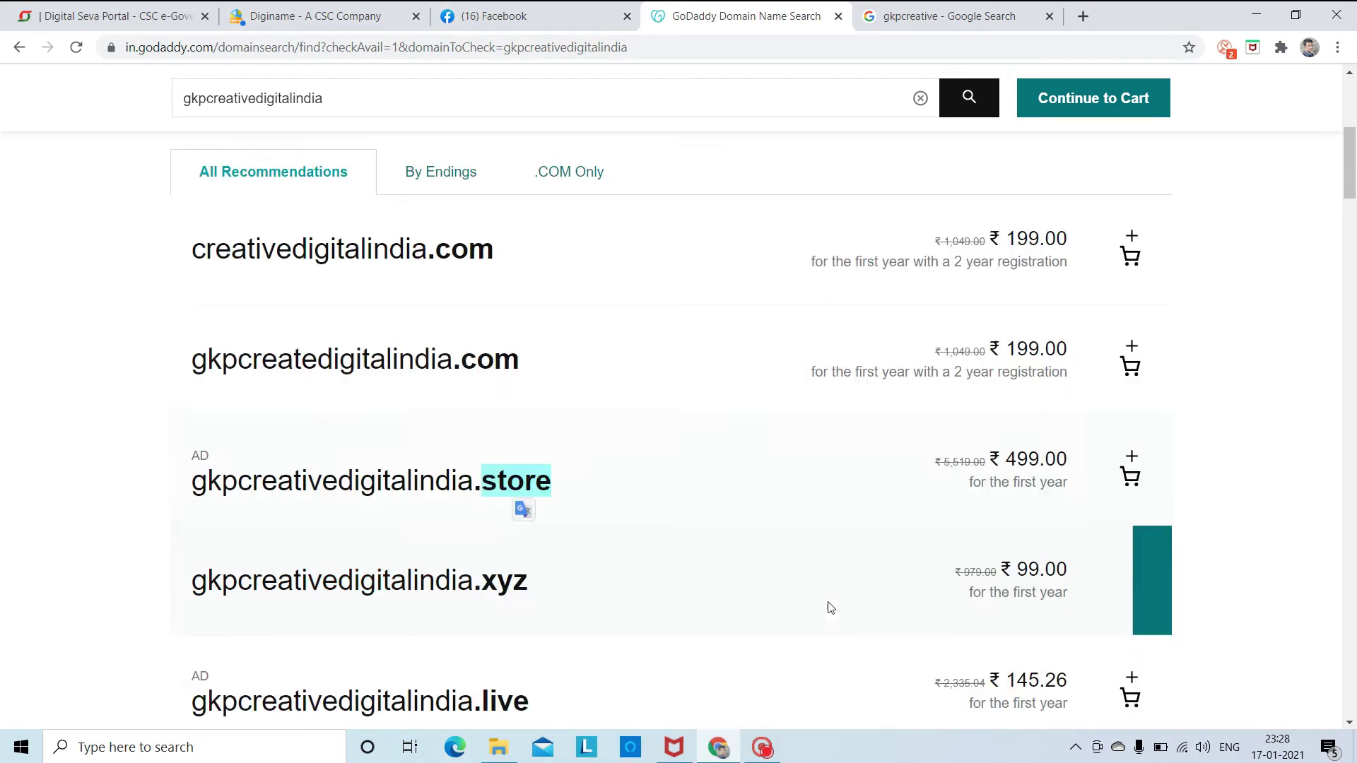
scroll(1087, 418, down, 6)
scroll(554, 266, up, 12)
scroll(493, 198, up, 3)
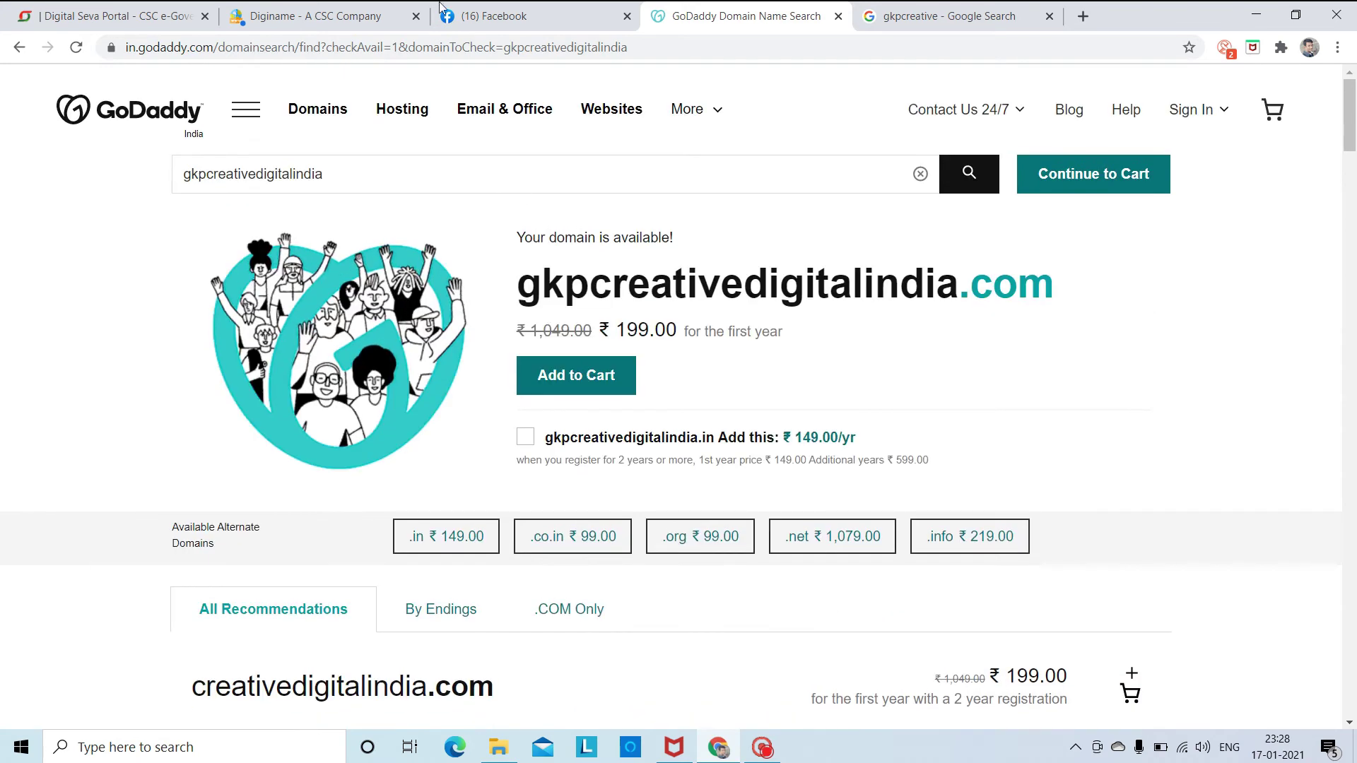
Return to Diginame and dismiss the empty-search alerts
click(324, 13)
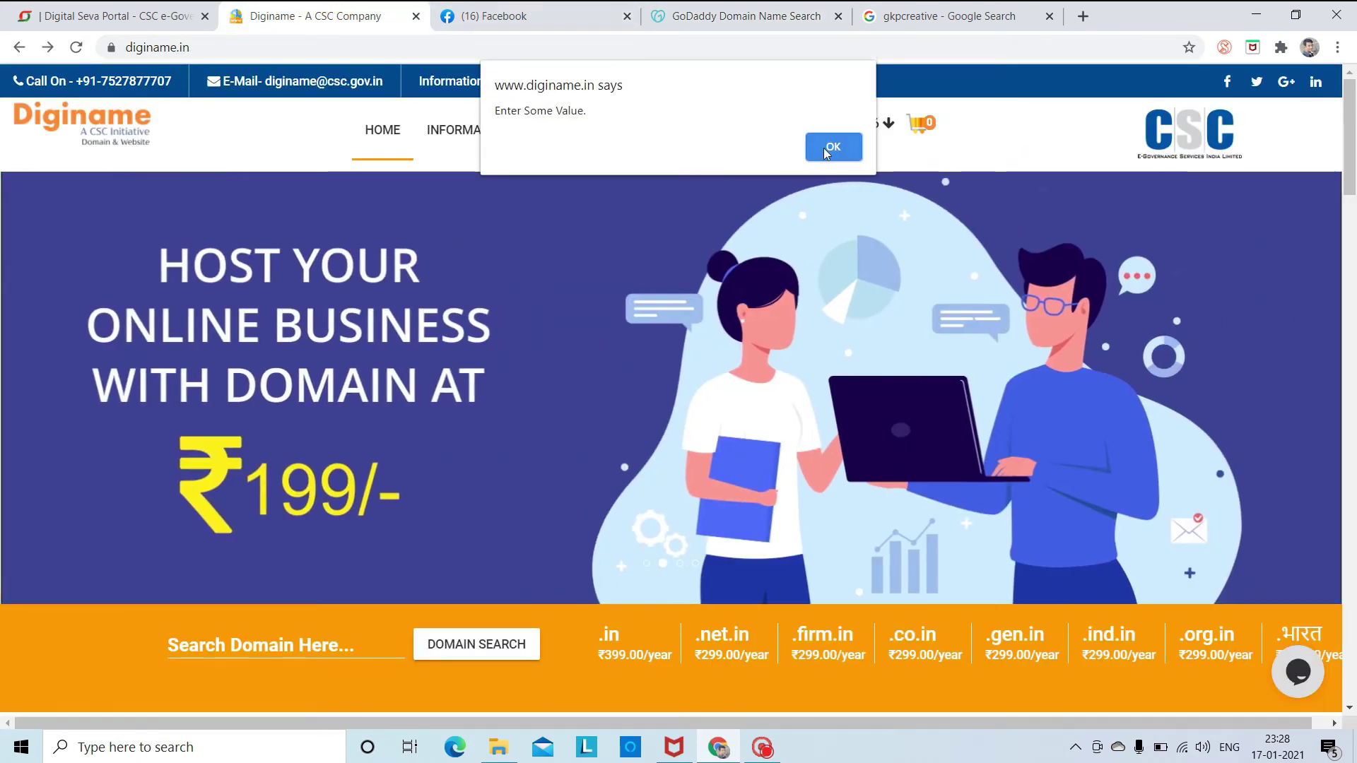
click(832, 147)
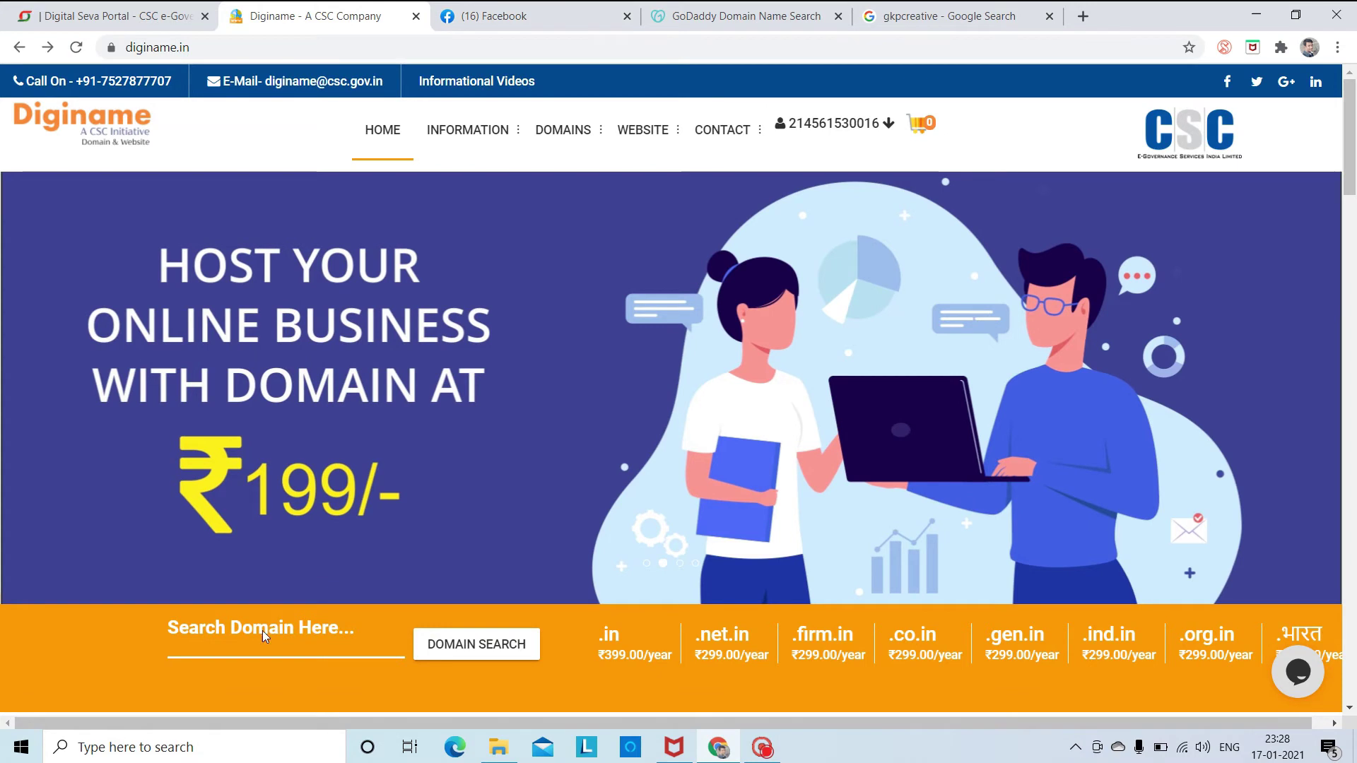
click(282, 649)
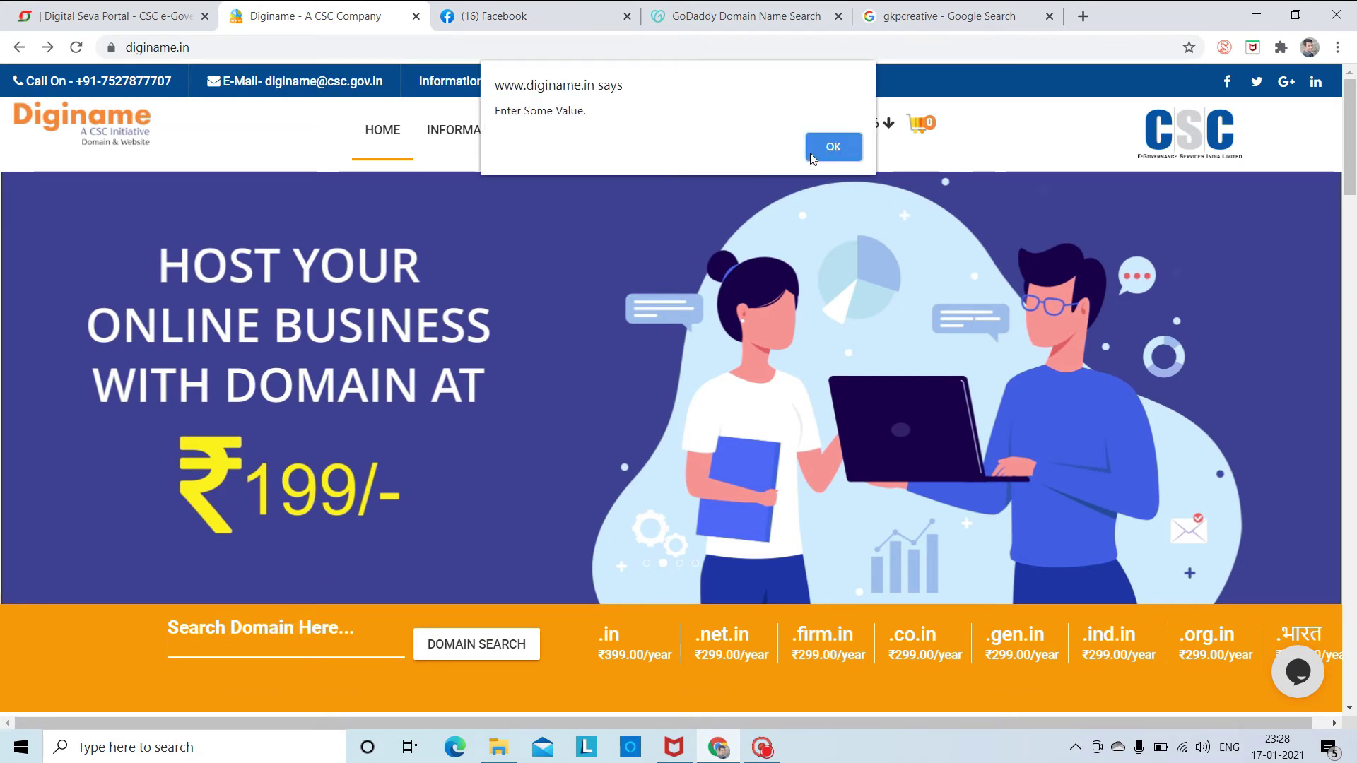
click(810, 152)
Change the search text to gkpdigitalindia and run the domain search
click(294, 639)
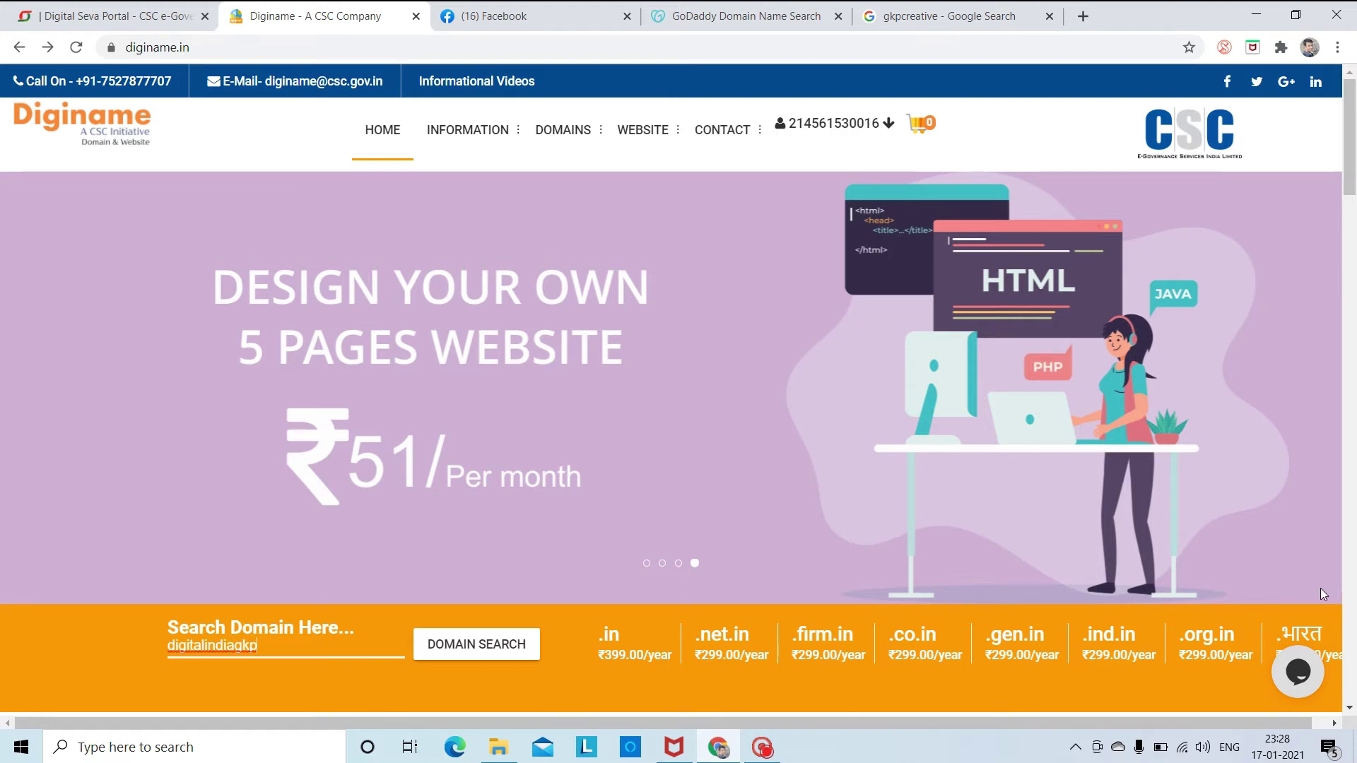
key(BackSpace)
key(BackSpace)
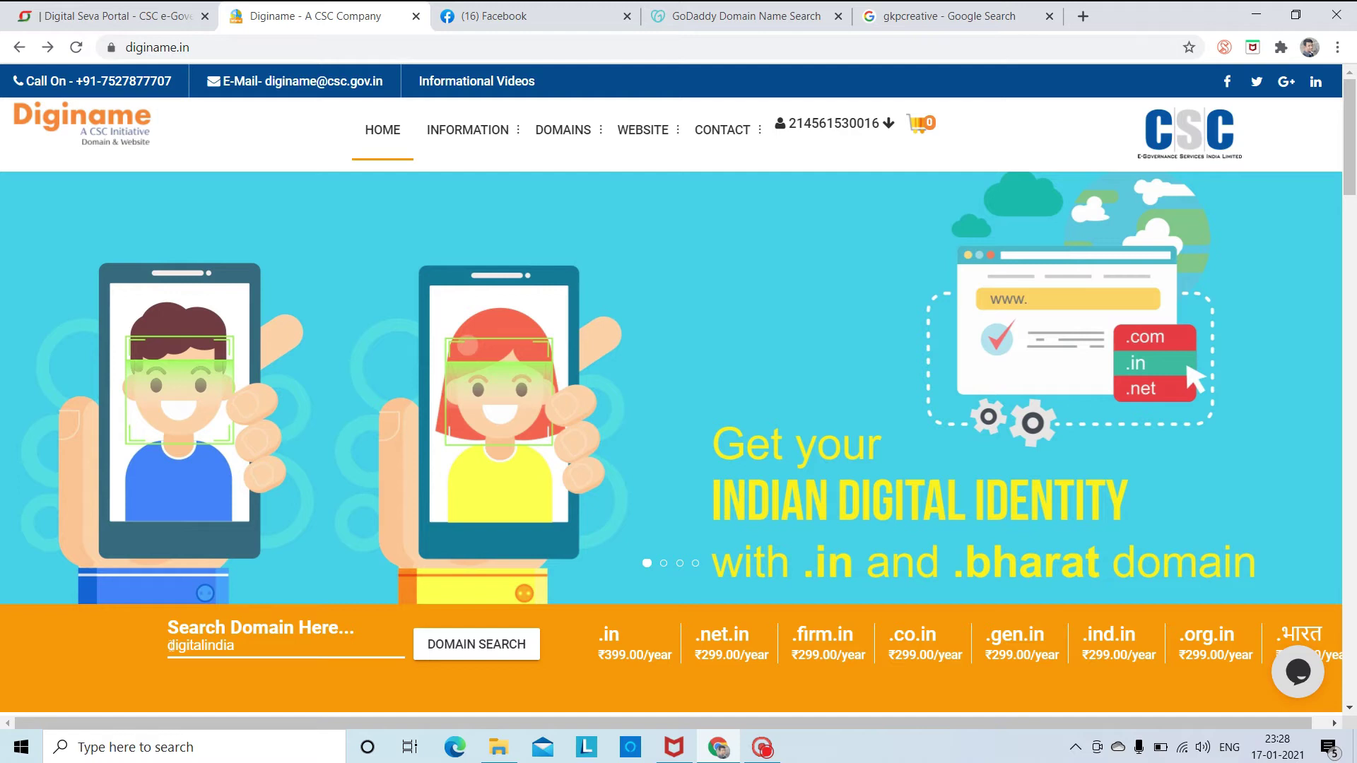
key(Home)
text(gkp)
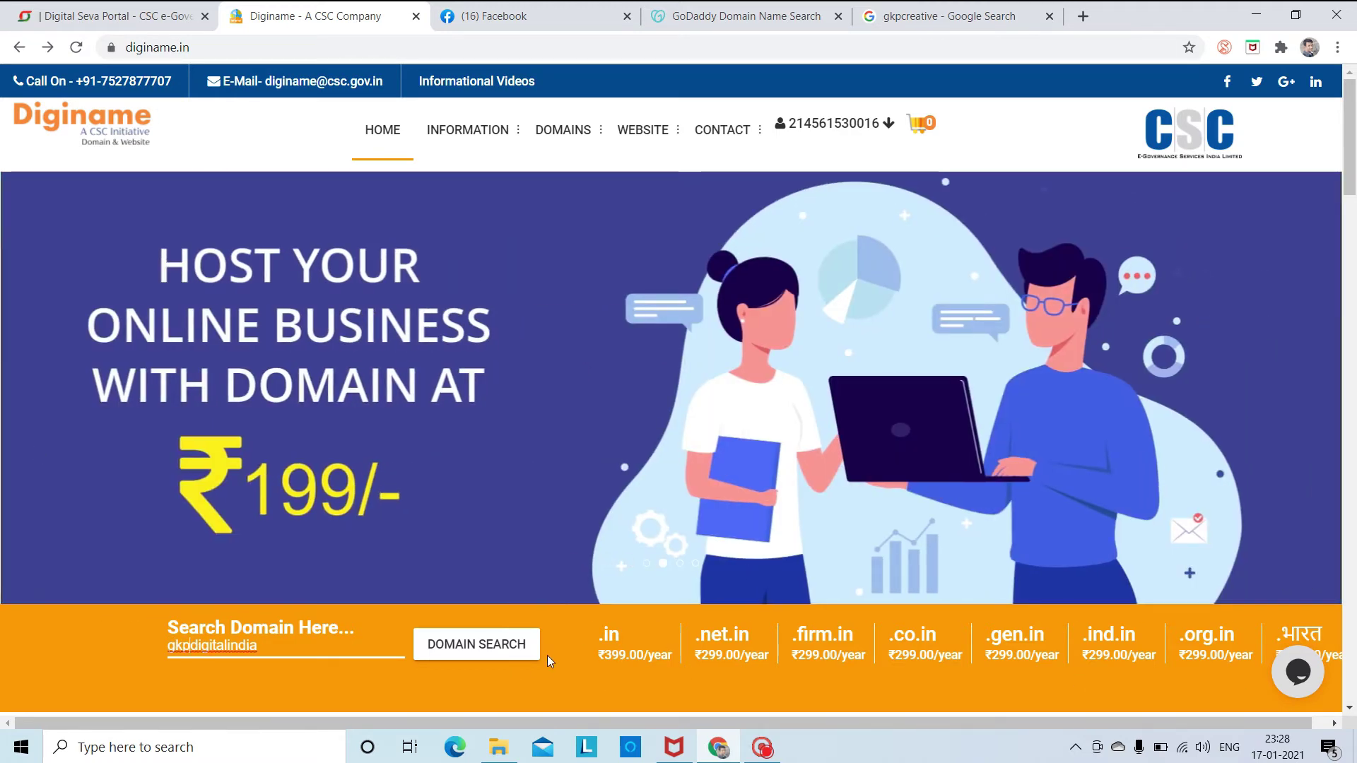
click(515, 643)
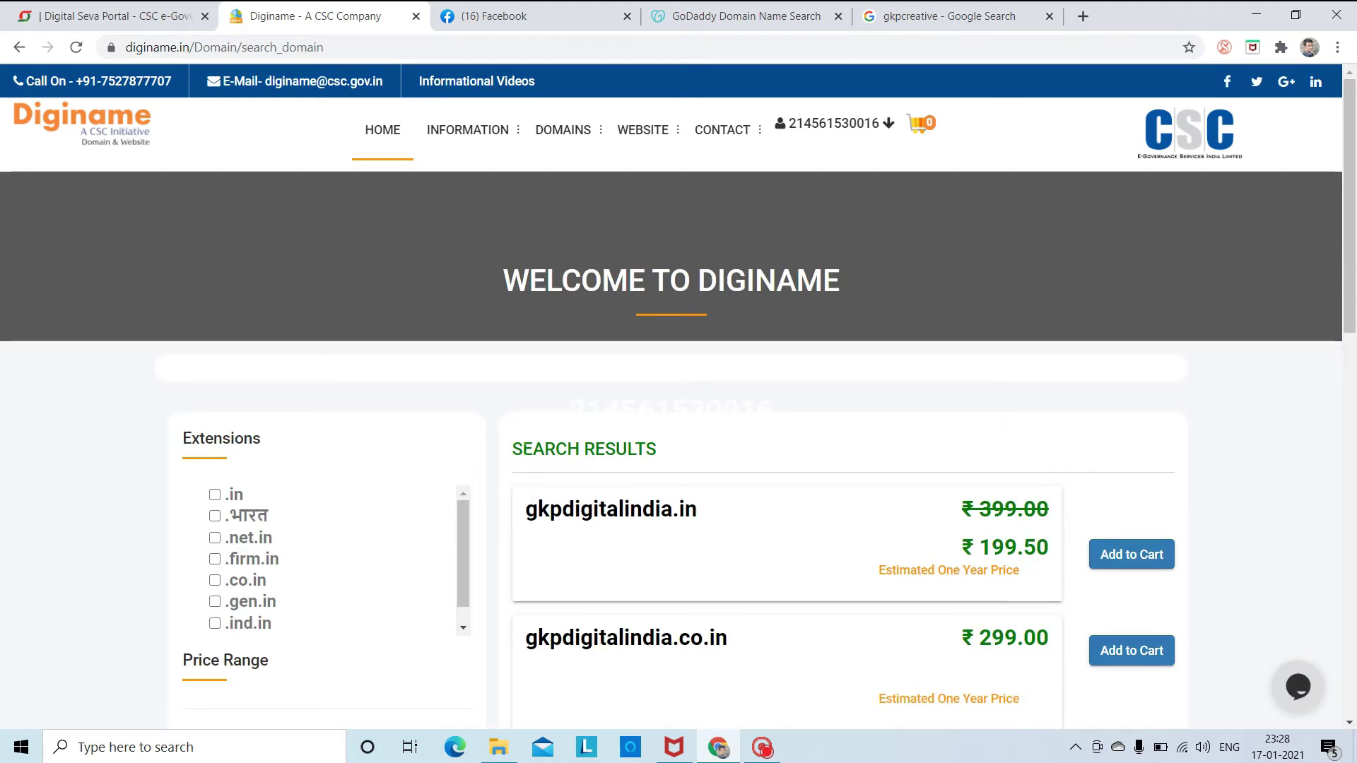
Highlight the search results heading and gkpdigitalindia.in's ₹199.50 price
drag(524, 448, 612, 489)
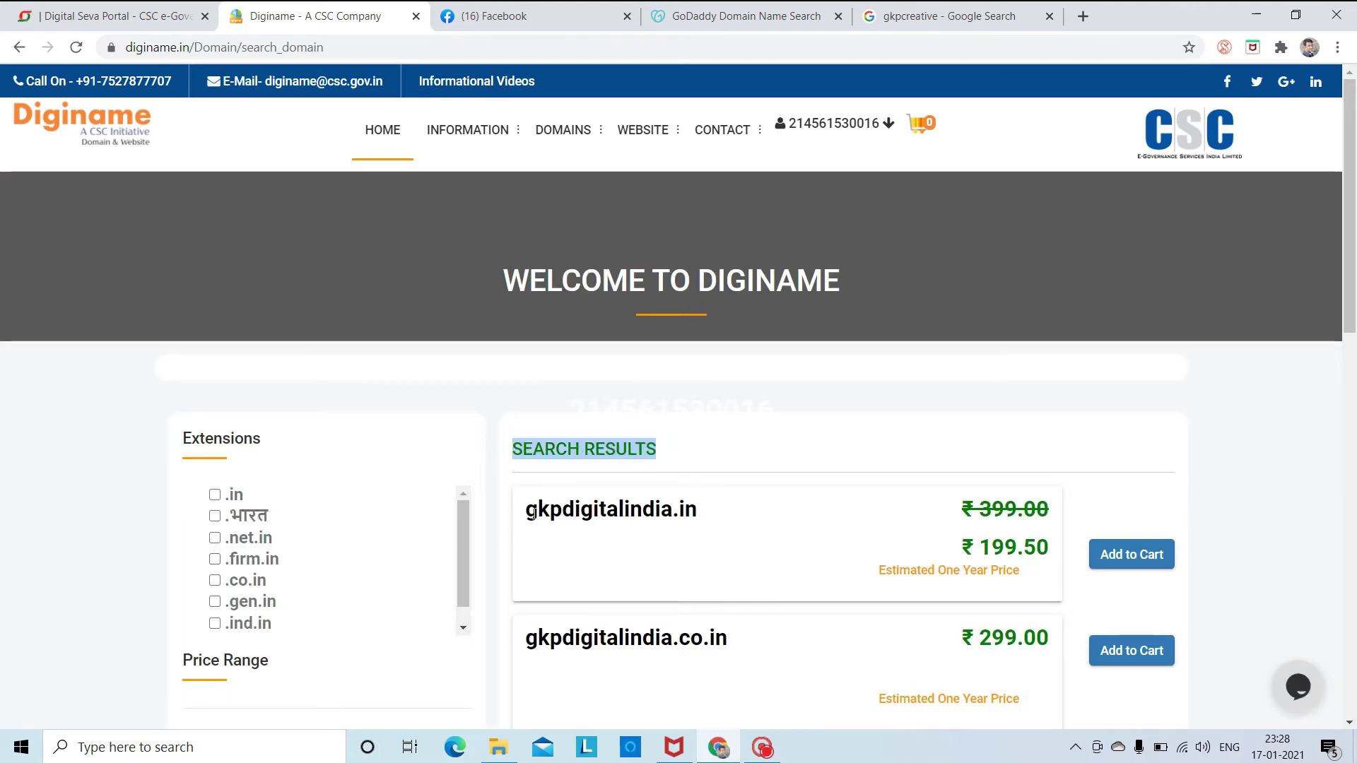
drag(532, 511, 641, 516)
click(700, 515)
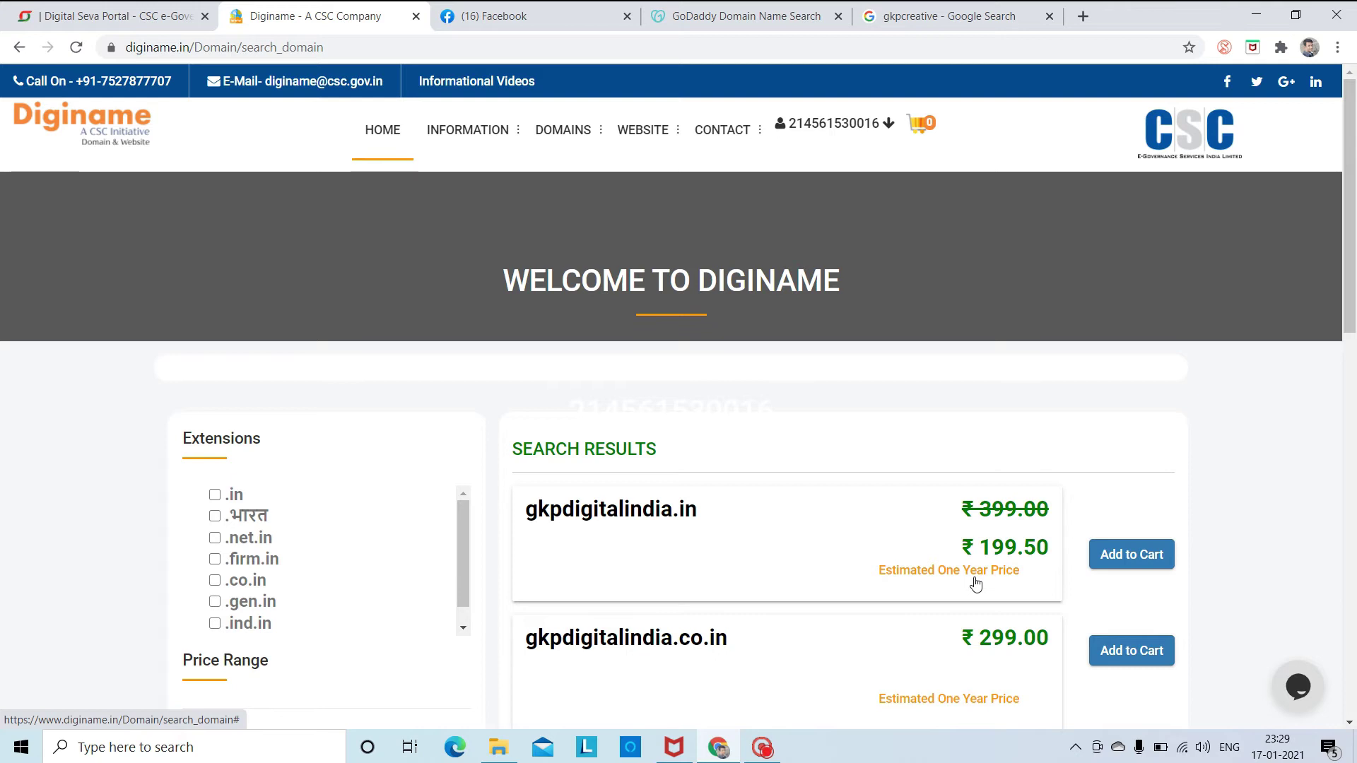
drag(961, 549, 1053, 550)
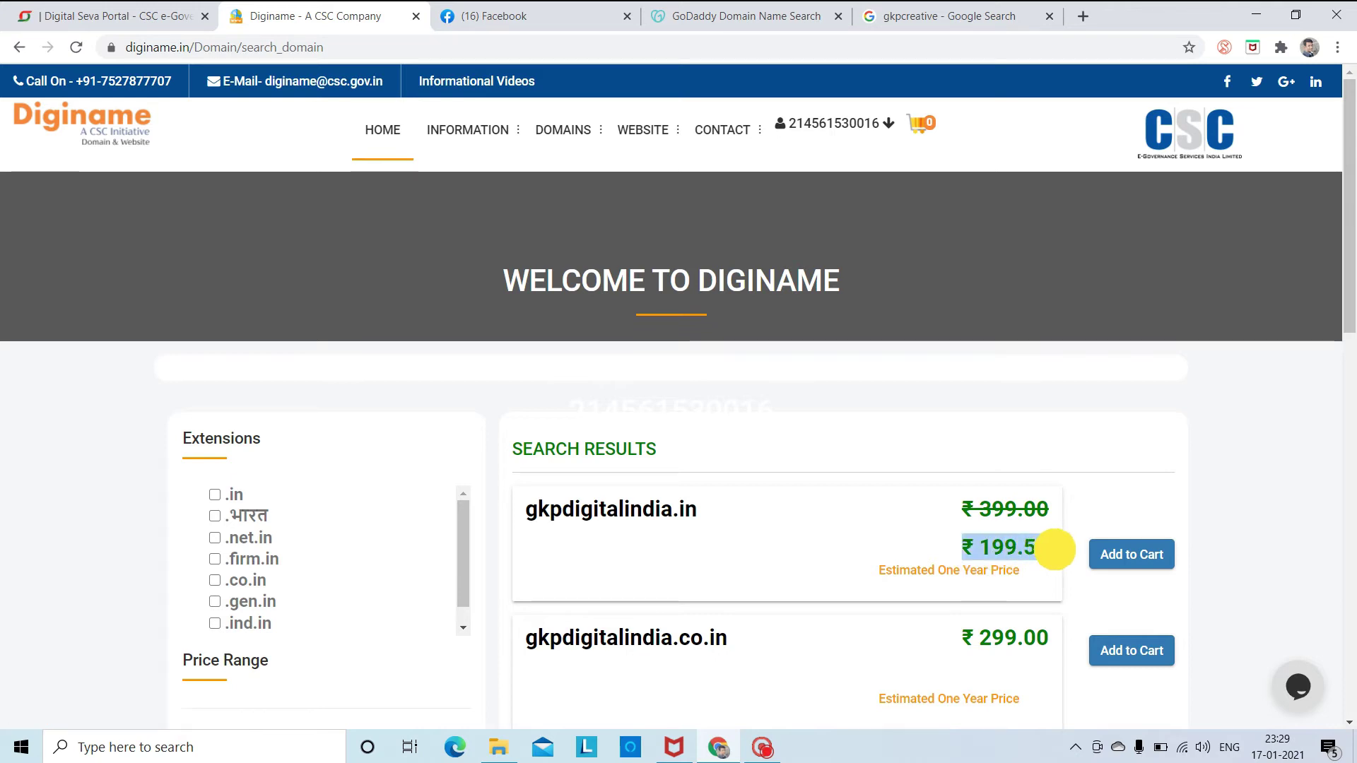
drag(1049, 549, 1051, 554)
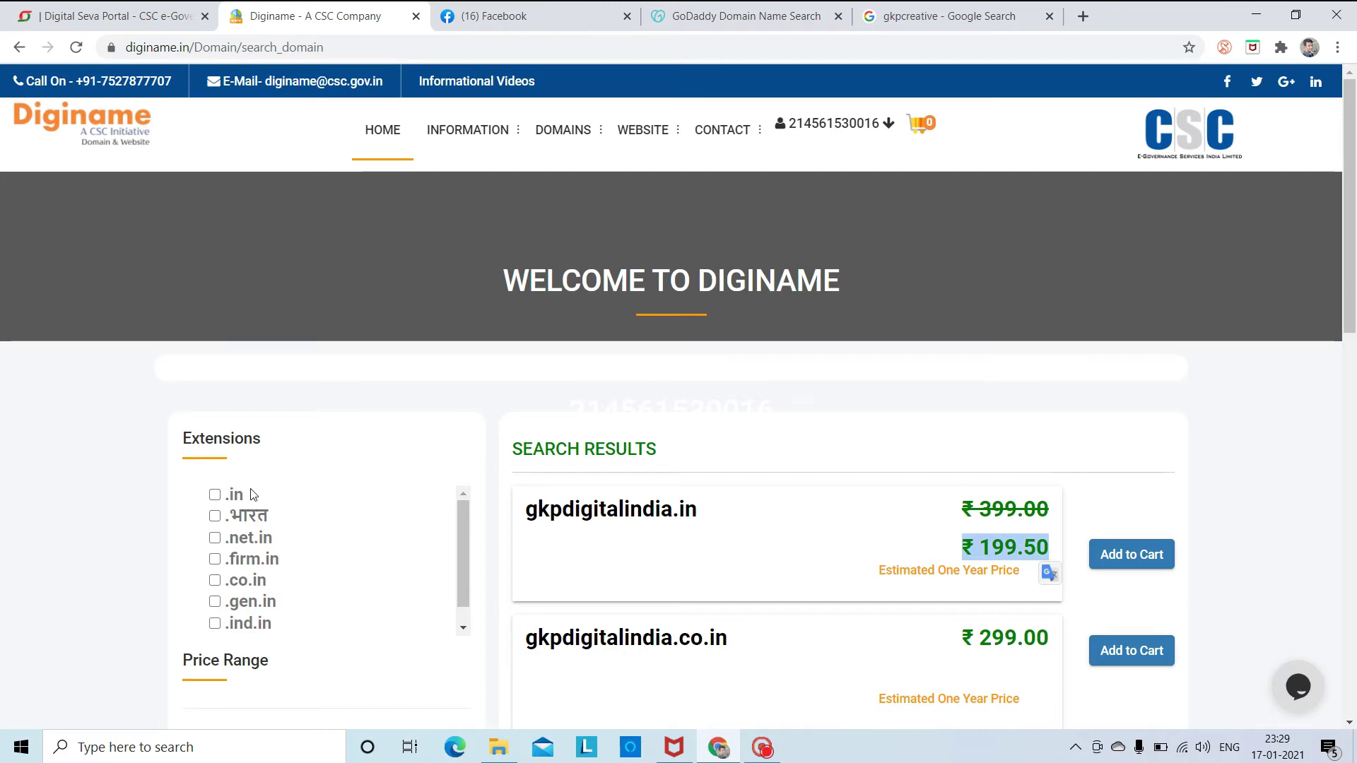
Toggle the .in, .co.in and .भारत extension filters to compare results
click(215, 499)
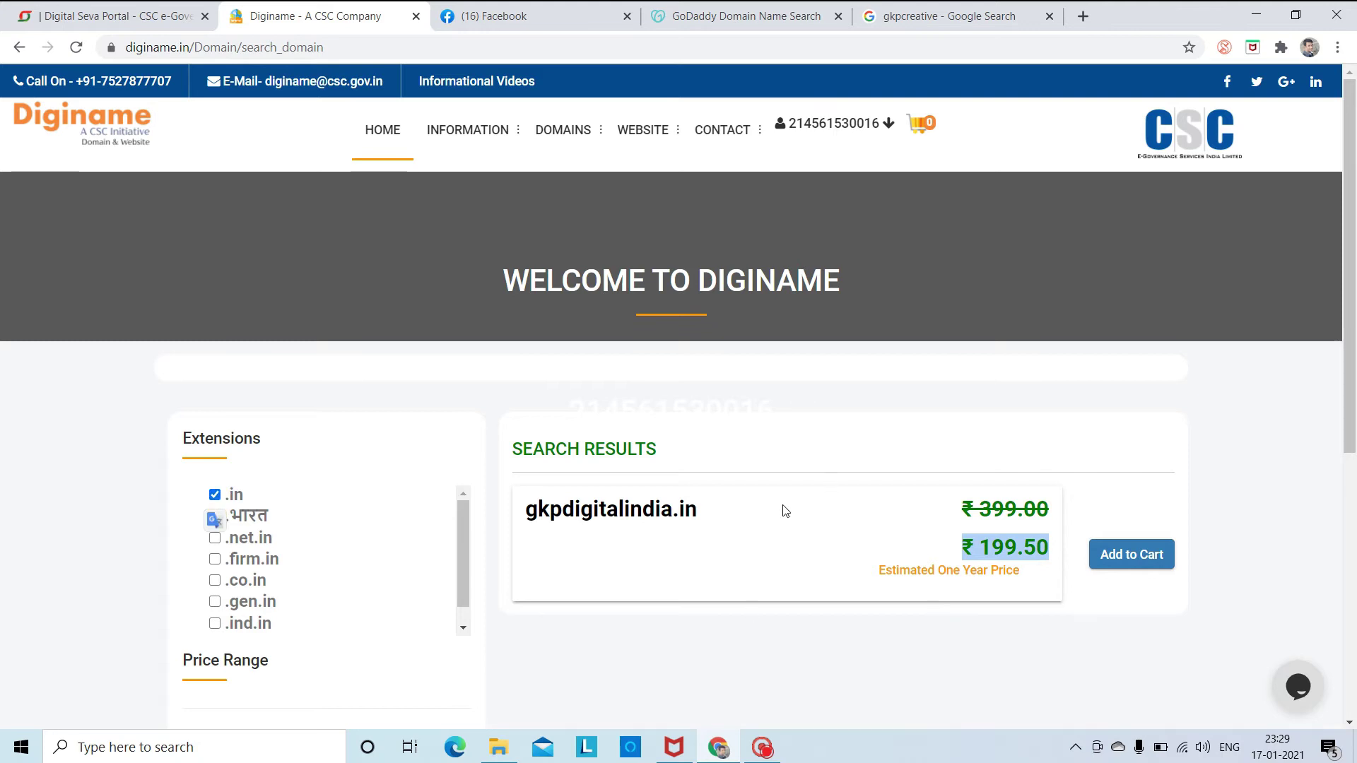
scroll(763, 565, down, 4)
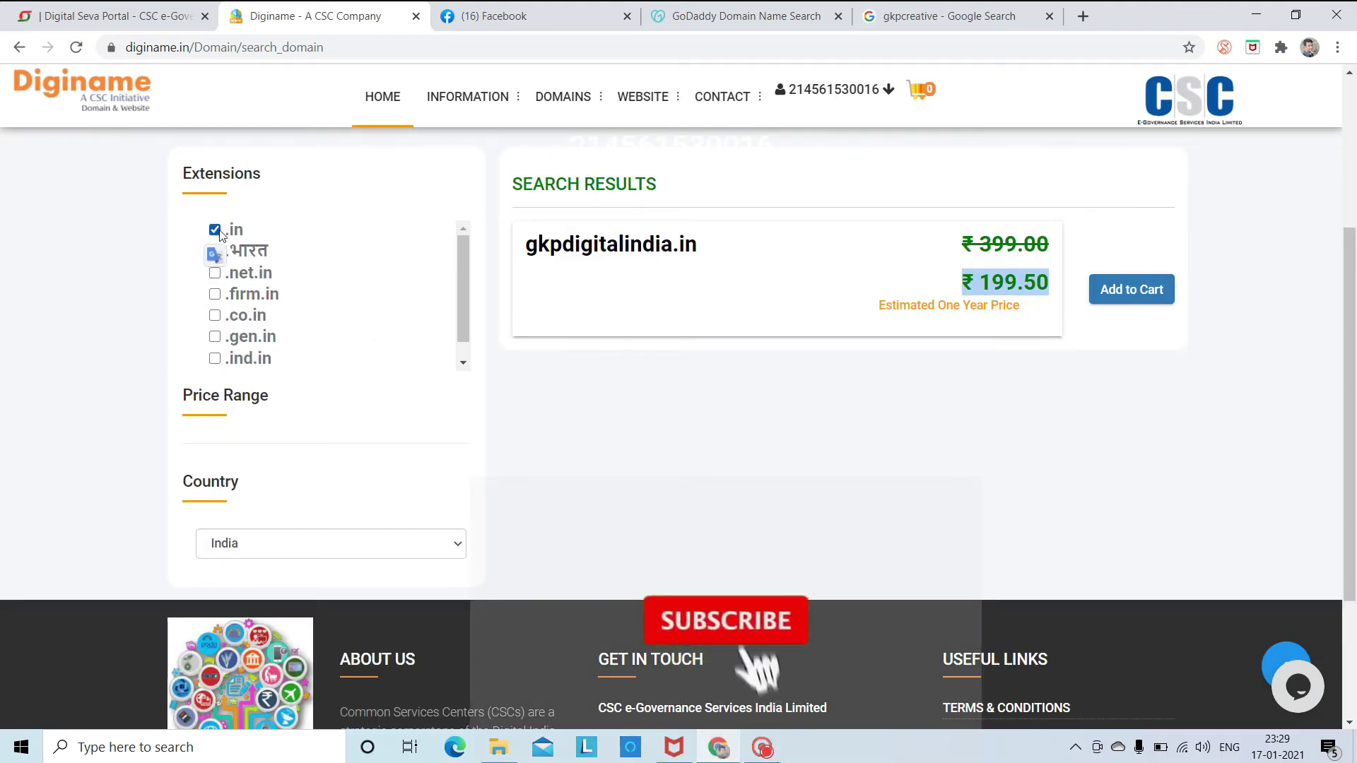
click(215, 231)
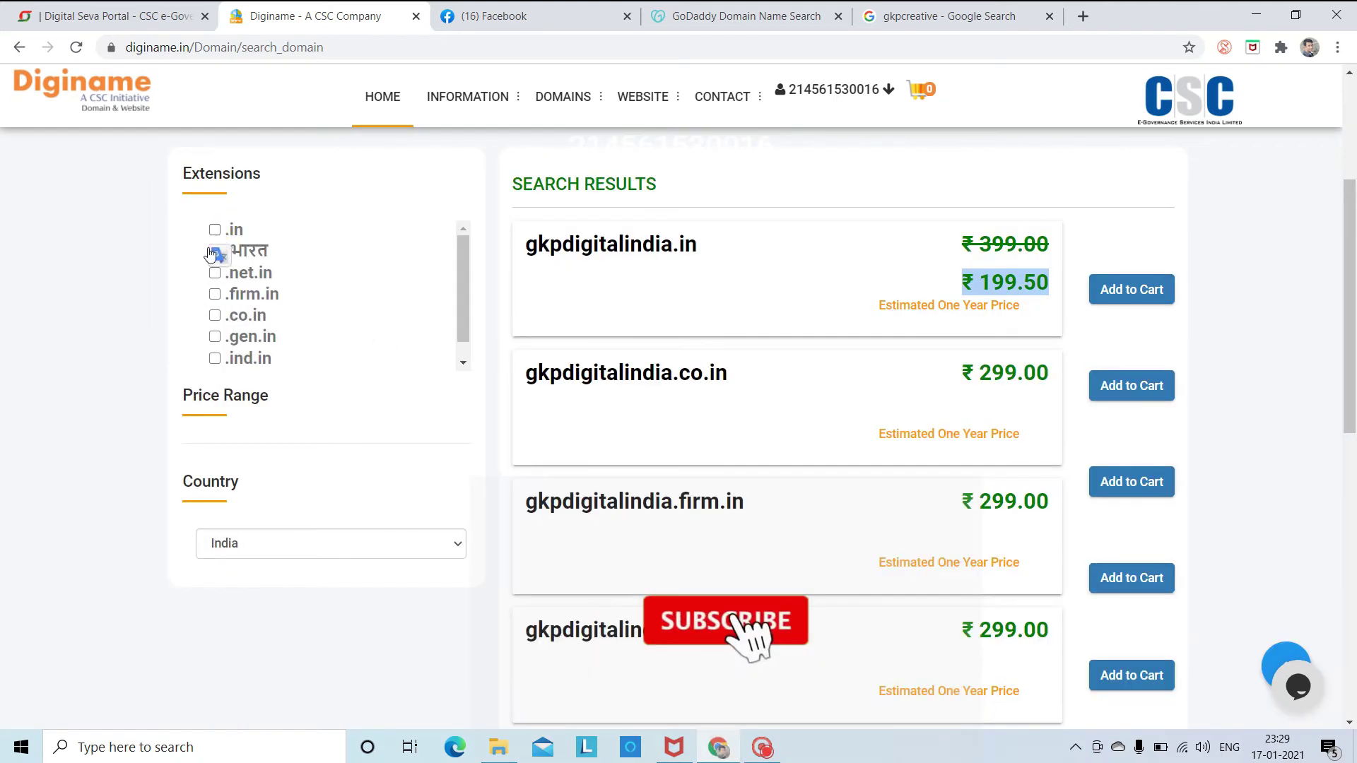
click(216, 318)
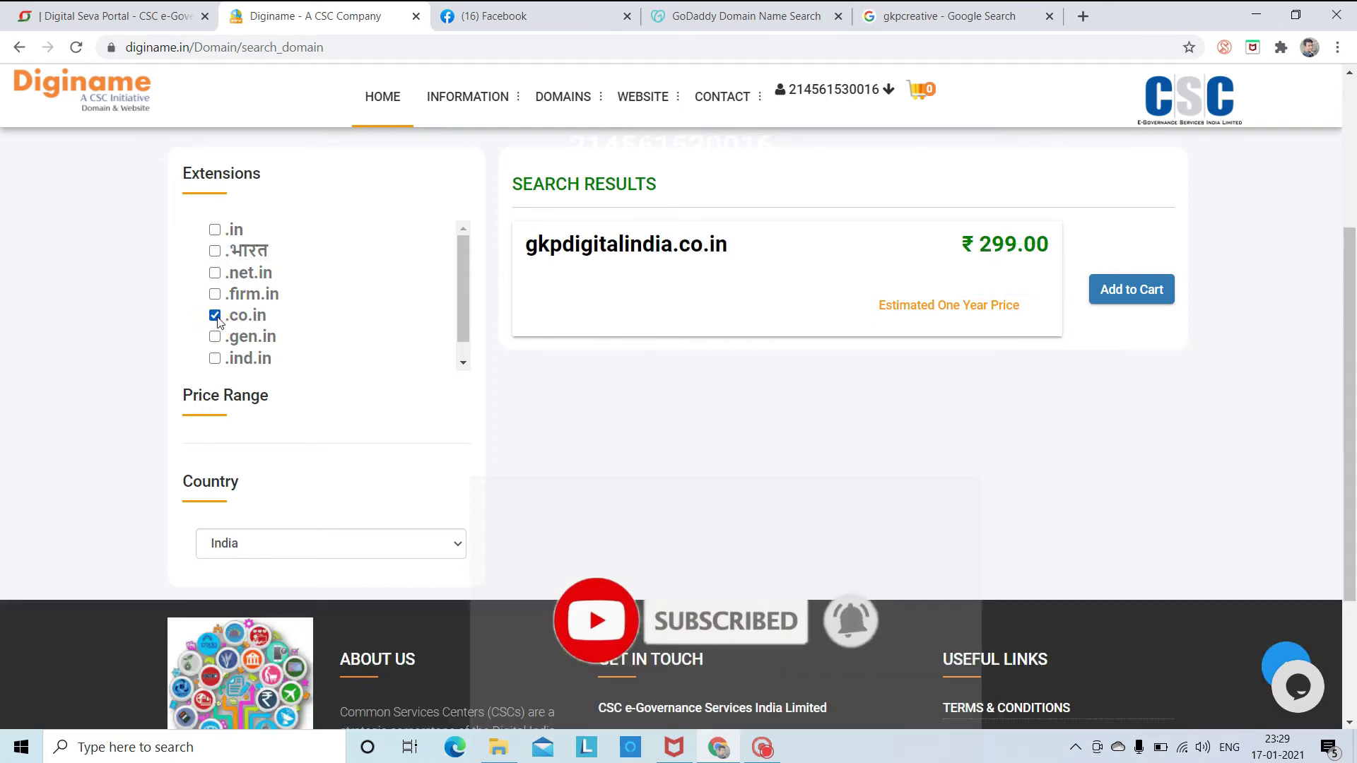
click(216, 317)
scroll(219, 332, down, 1)
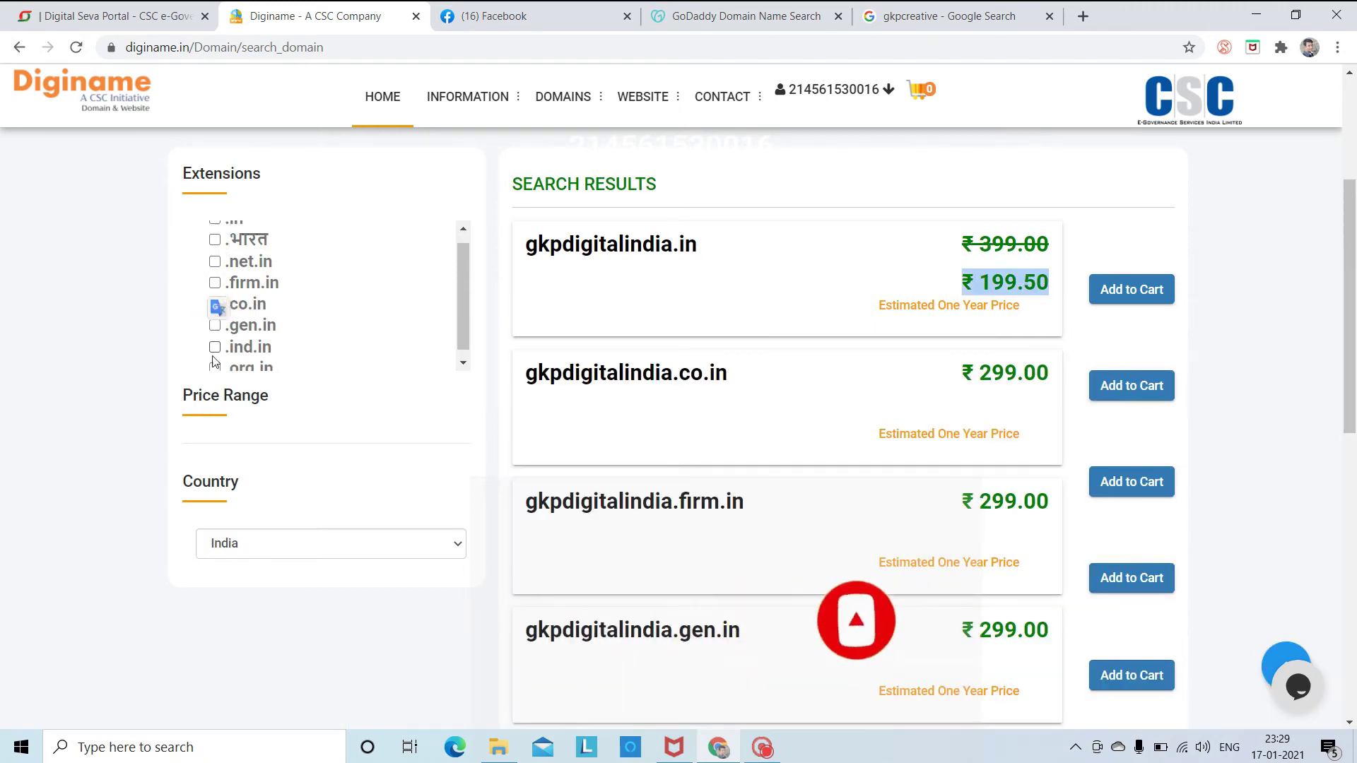
scroll(219, 354, down, 2)
scroll(219, 367, up, 4)
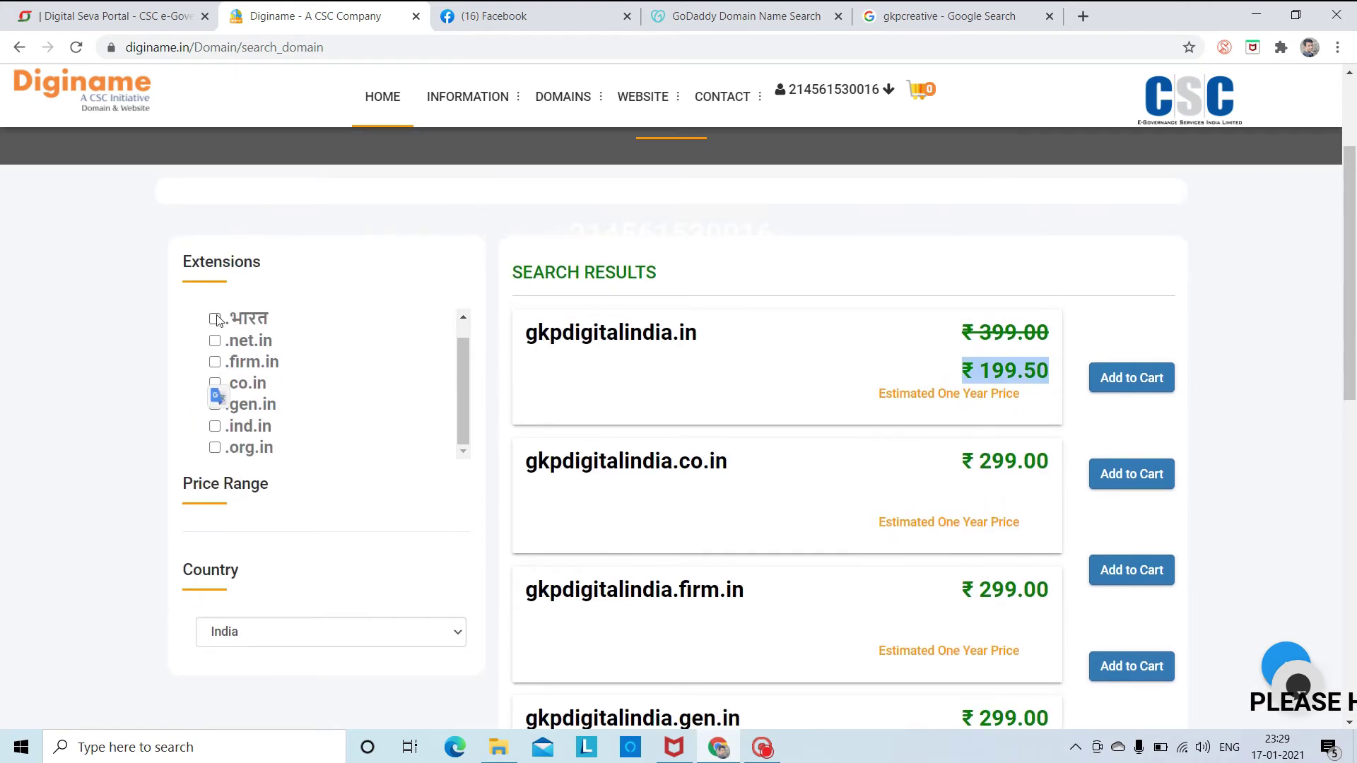
click(215, 319)
click(216, 319)
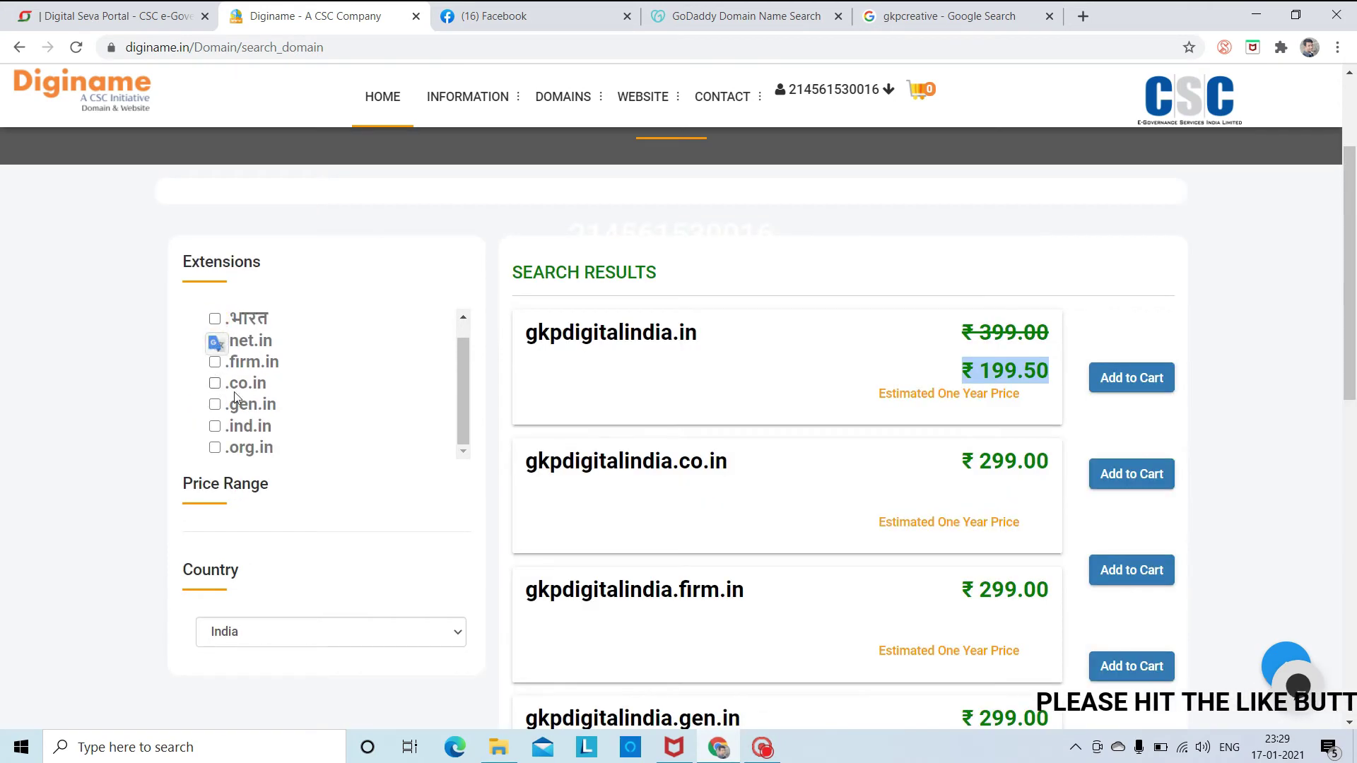
scroll(954, 464, down, 10)
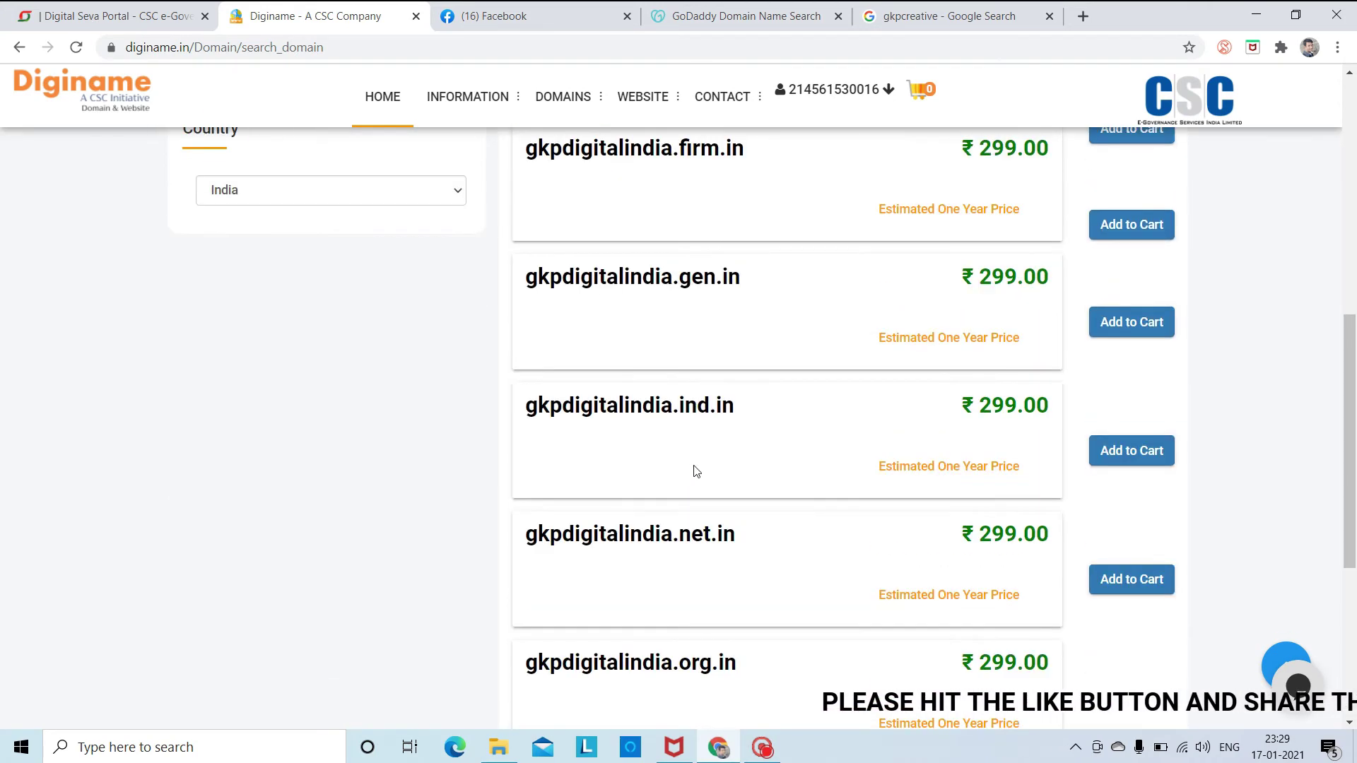
scroll(698, 476, up, 10)
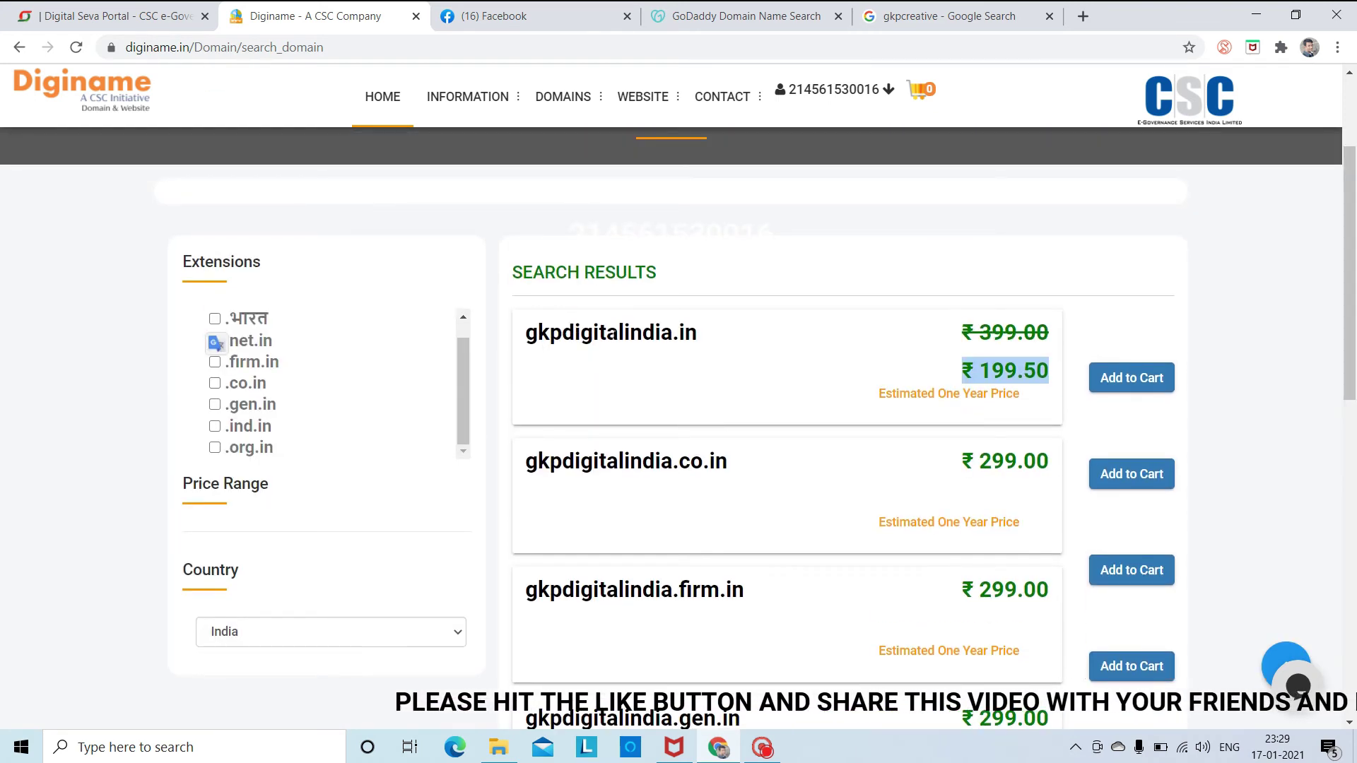
Point out gkpdigitalindia.in, then go back to the Diginame home page
drag(527, 338, 693, 339)
scroll(694, 340, up, 3)
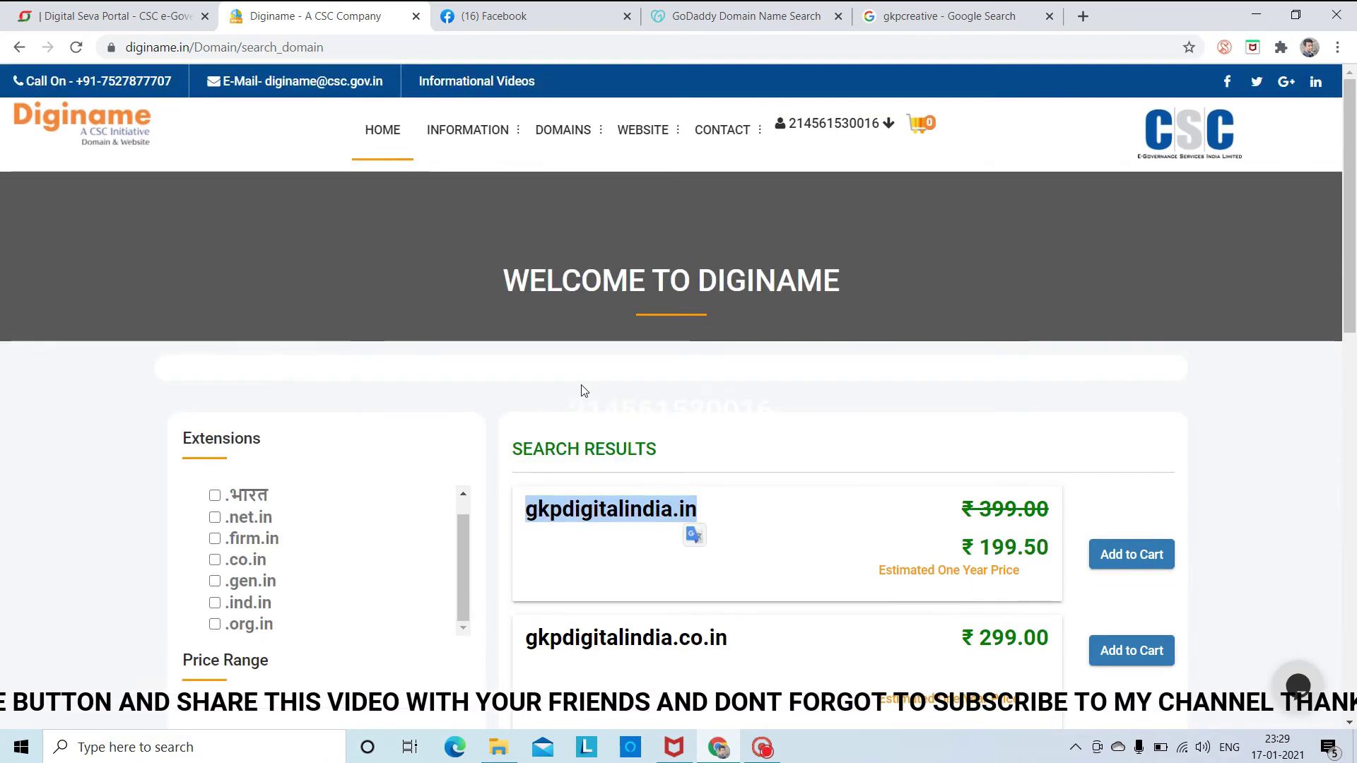
click(19, 46)
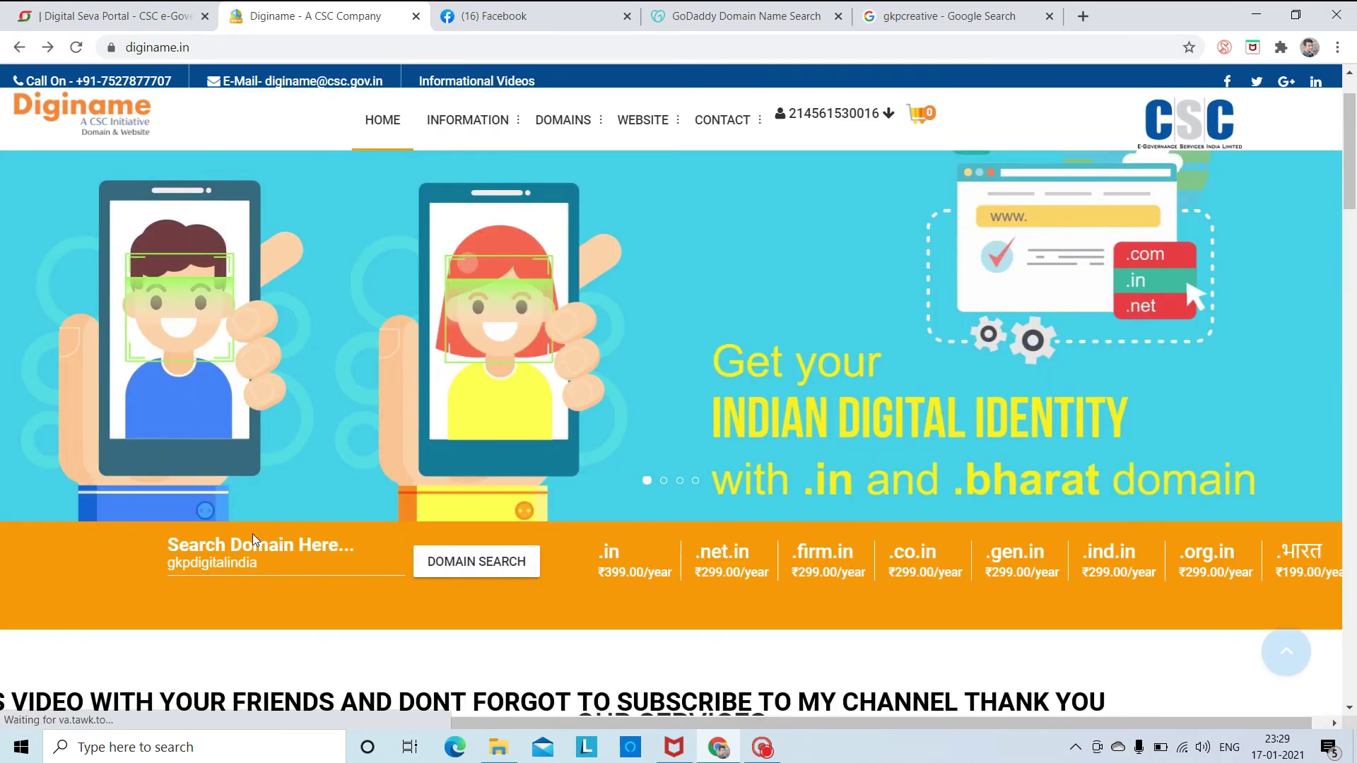
Search for gkpcreative and highlight the notice that gkpcreative.in is not available
scroll(252, 532, down, 4)
click(189, 292)
key(BackSpace)
key(BackSpace)
key(BackSpace)
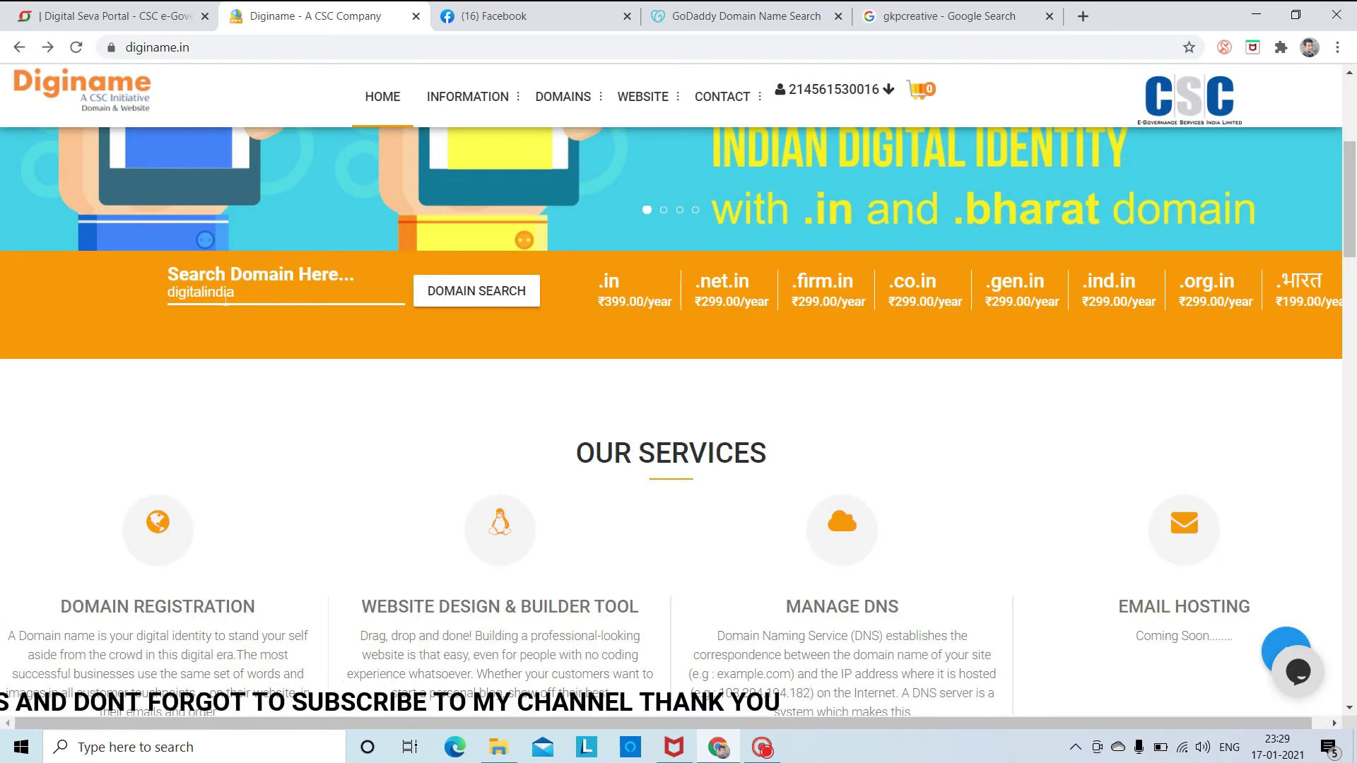
double_click(260, 295)
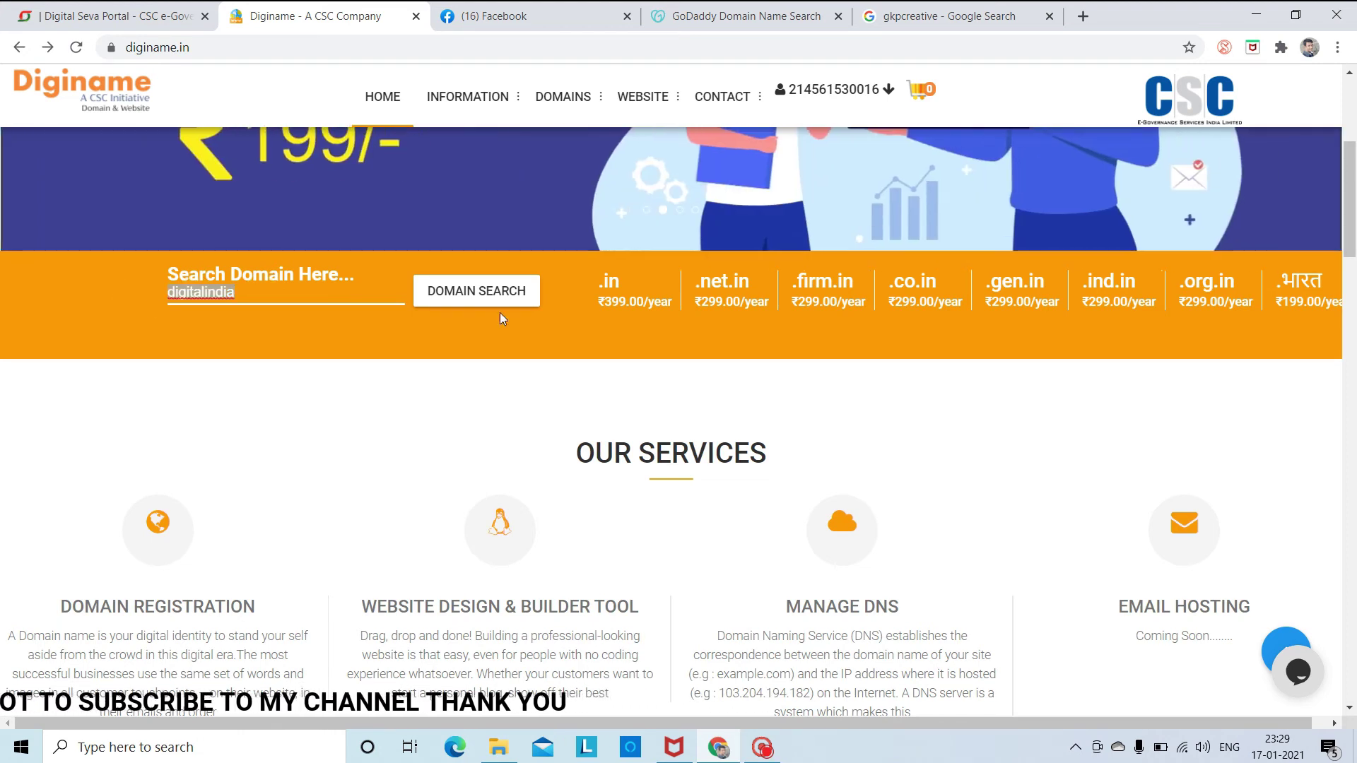
text(g)
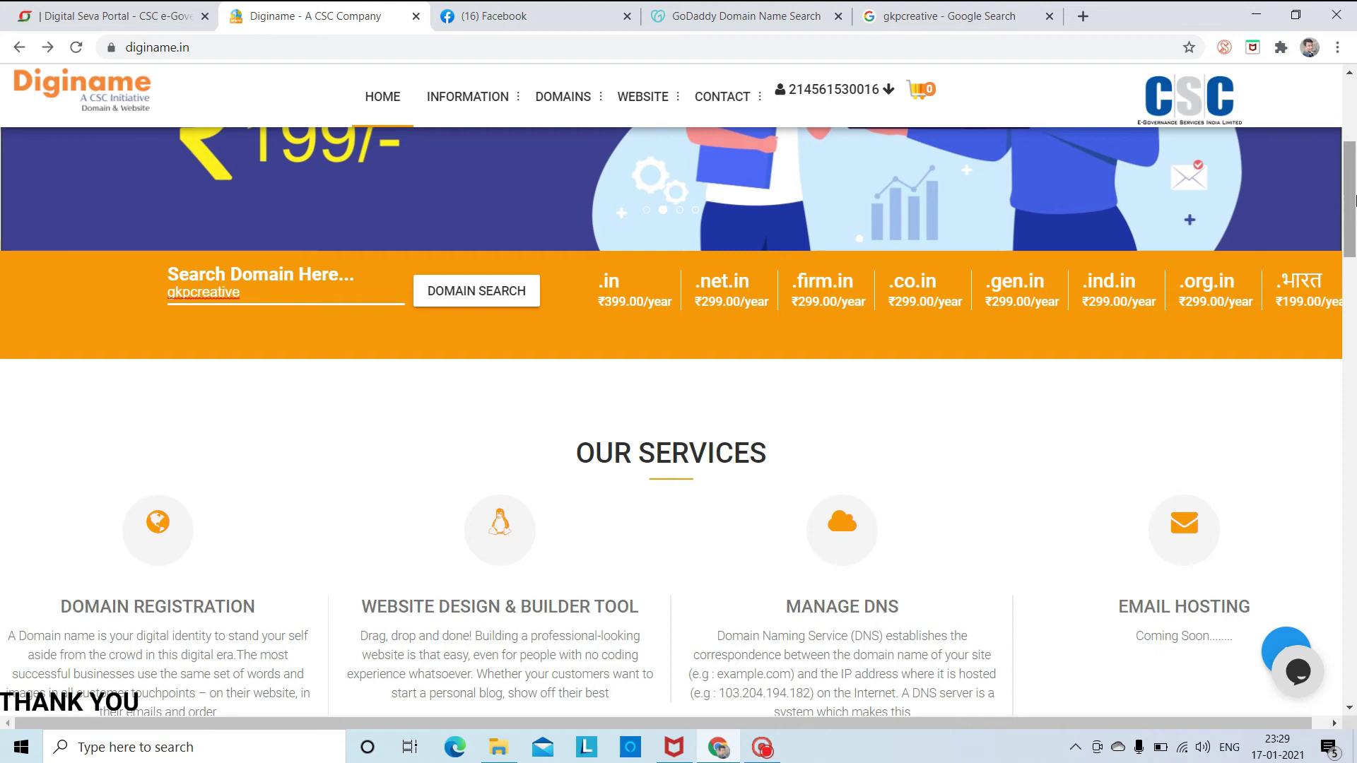
text(kpcreative)
click(422, 291)
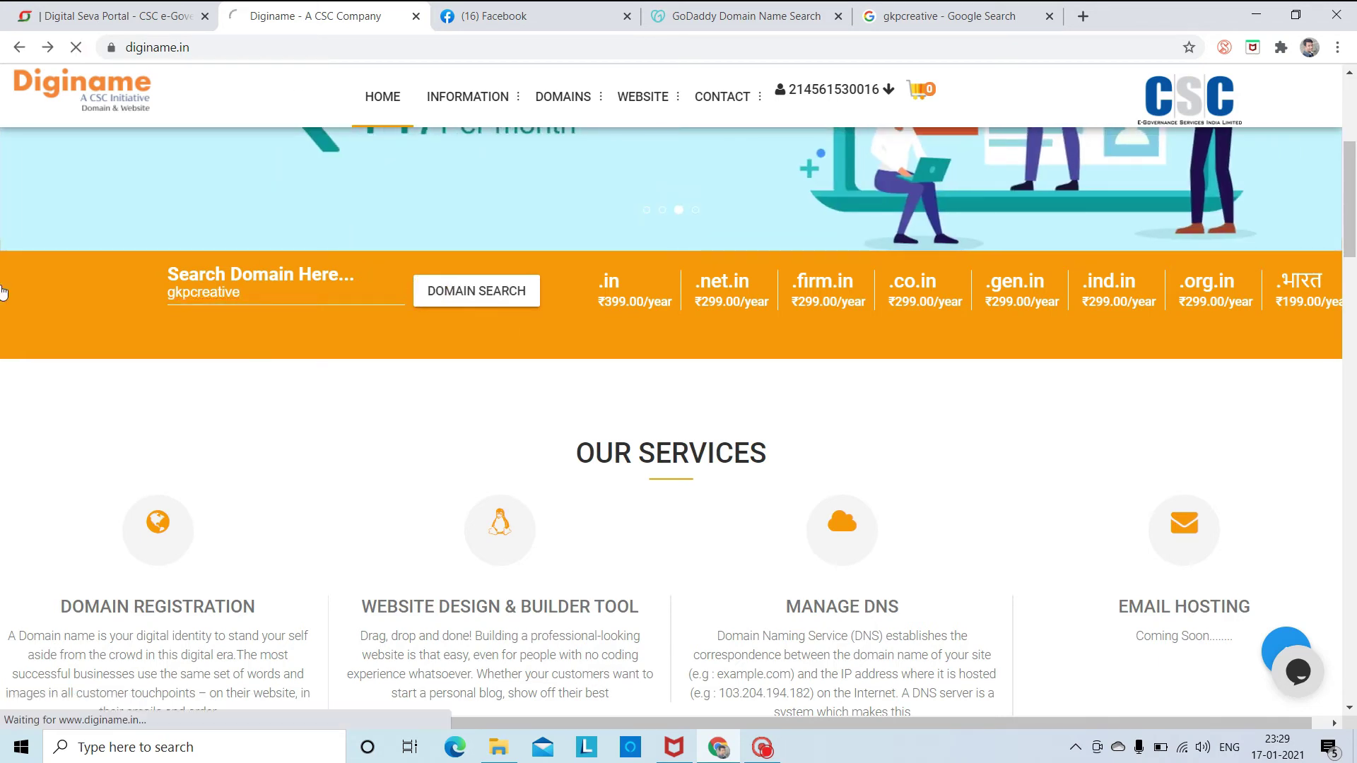
drag(479, 403, 801, 408)
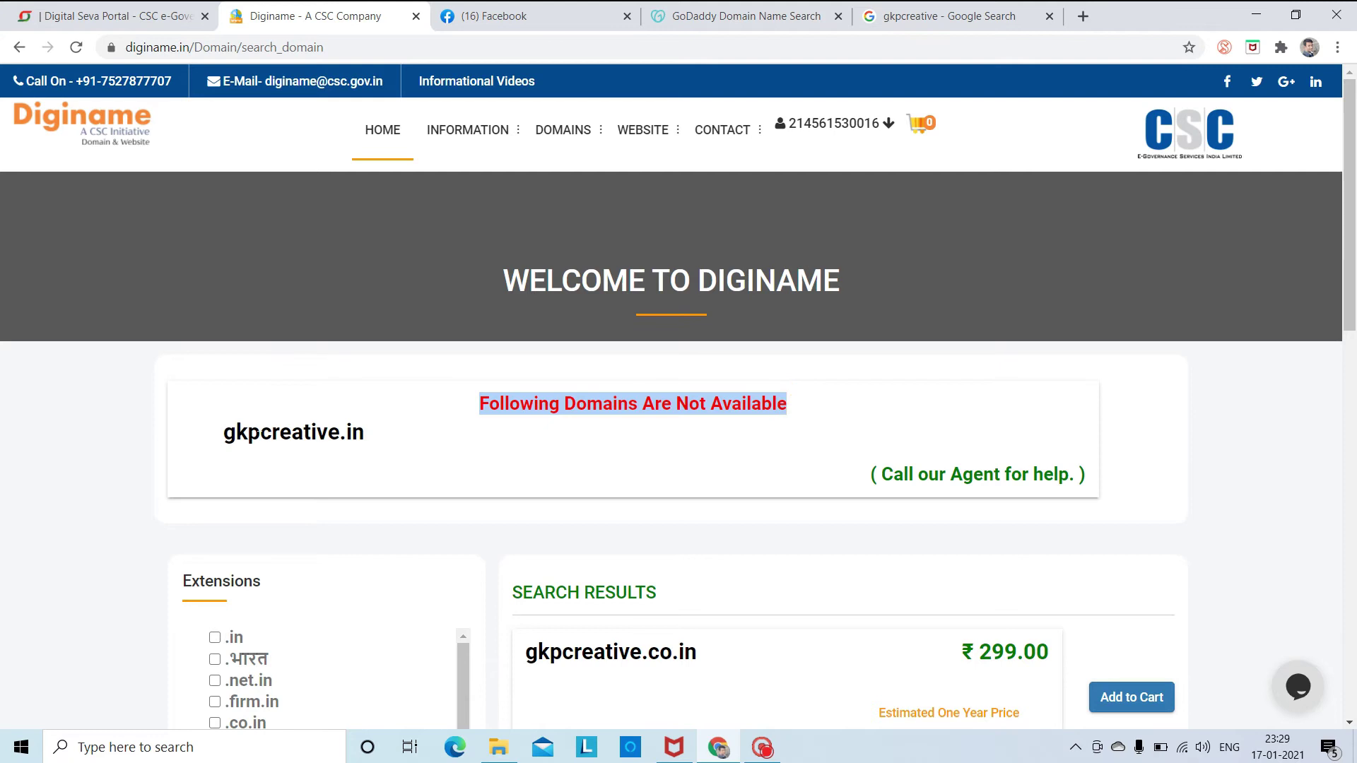
Highlight the unavailable gkpcreative.in and the gkpcreative.co.in alternative, stressing the .co ending
drag(224, 431, 370, 441)
click(365, 436)
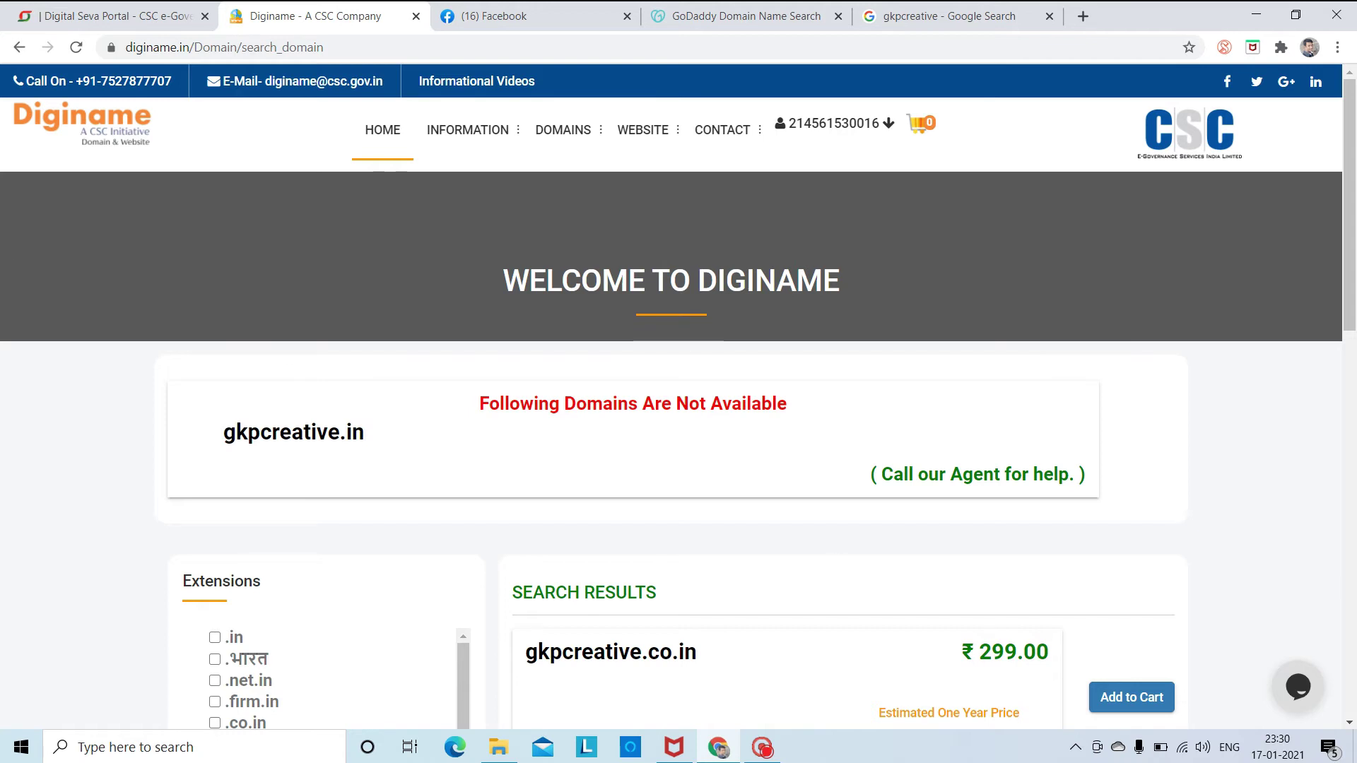
scroll(620, 590, down, 3)
drag(651, 480, 525, 477)
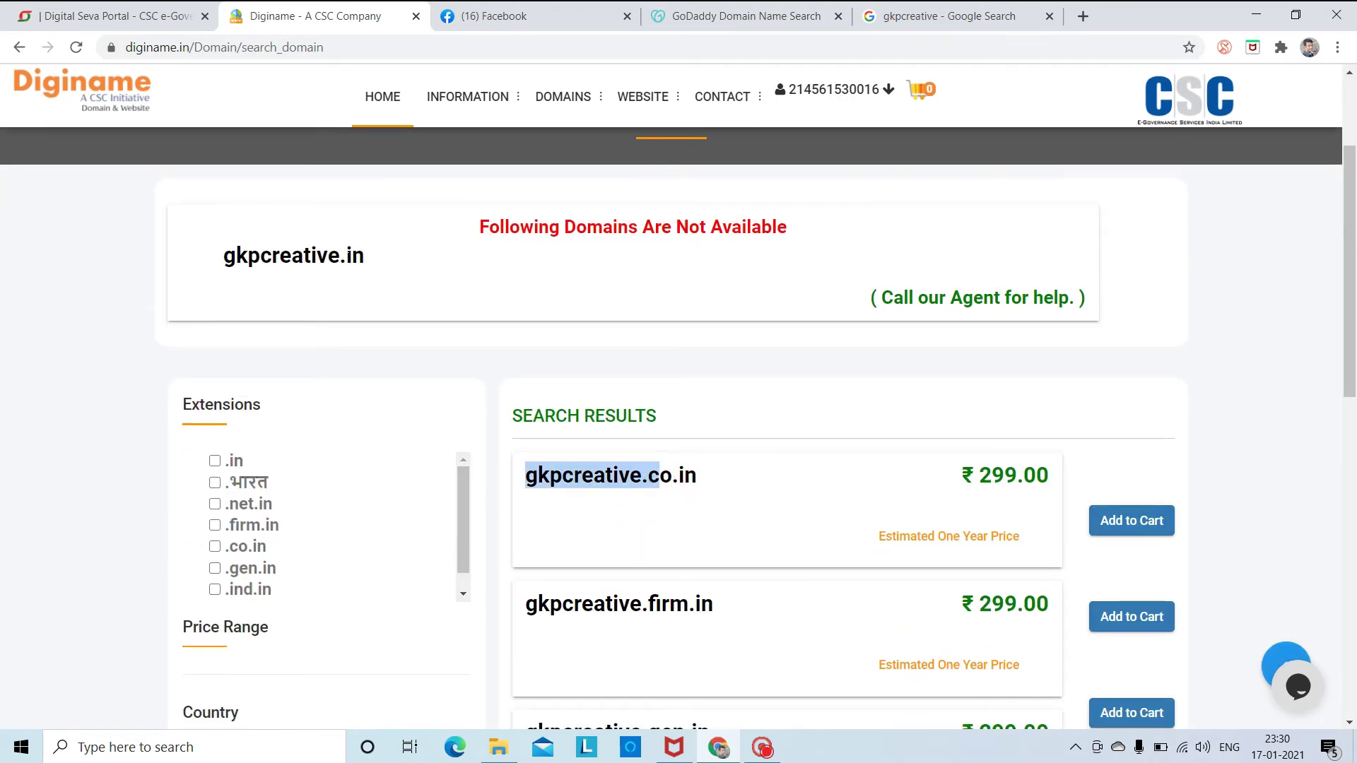
click(355, 254)
drag(359, 256, 364, 255)
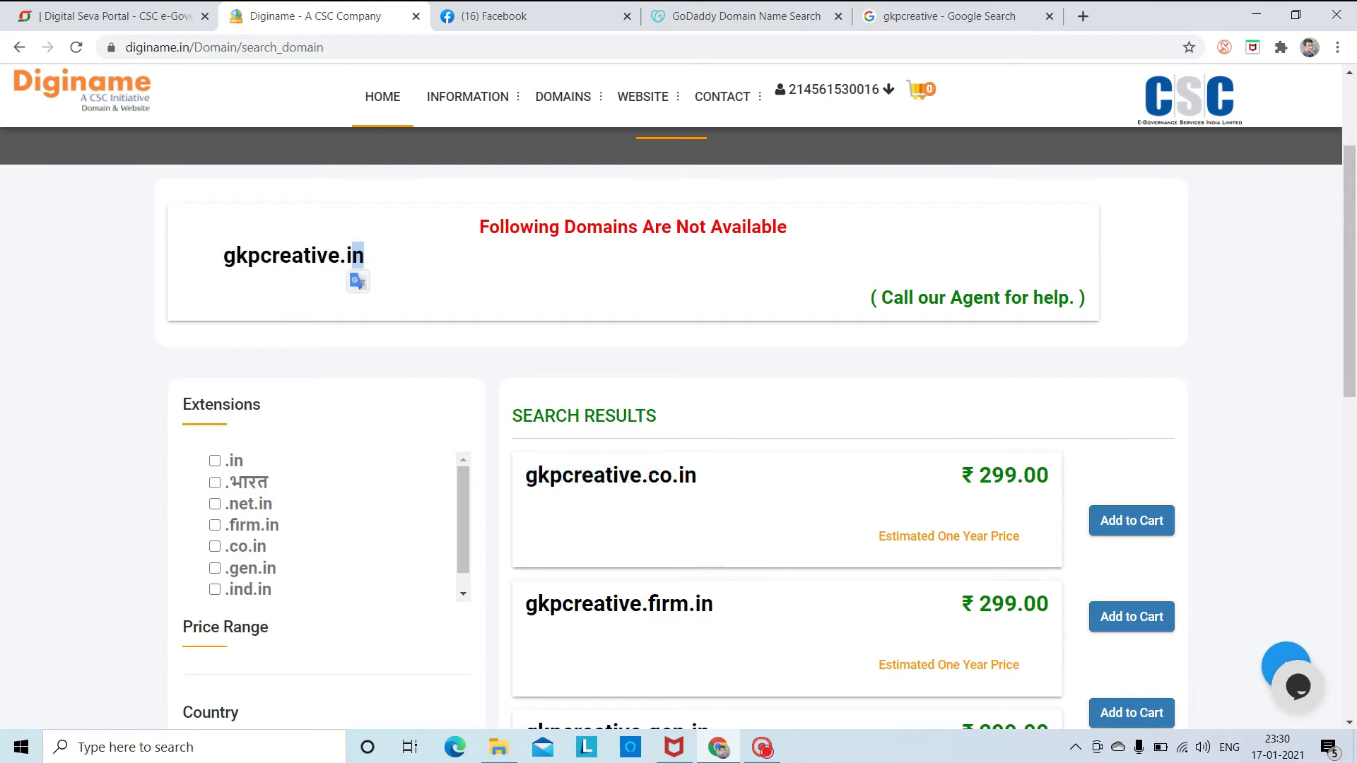
drag(672, 475, 648, 476)
drag(346, 255, 339, 255)
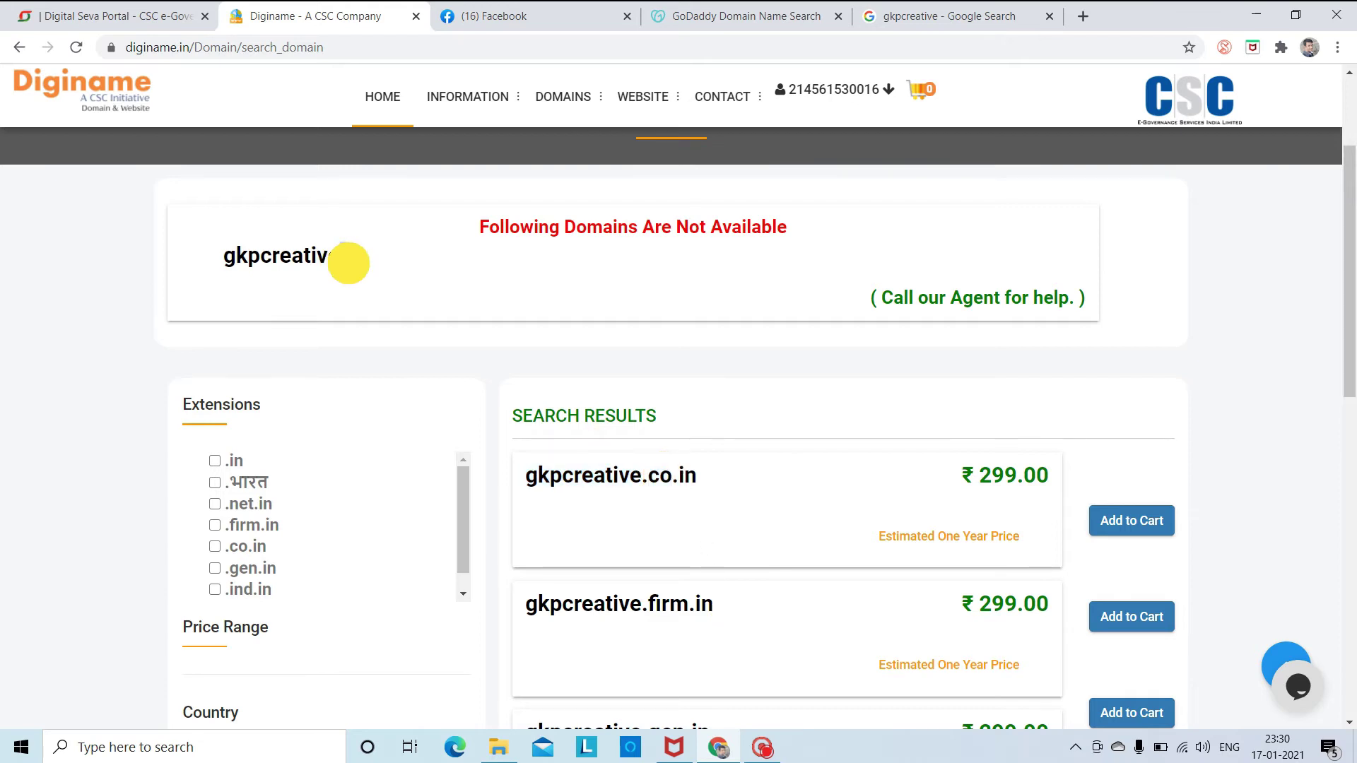
drag(648, 475, 672, 475)
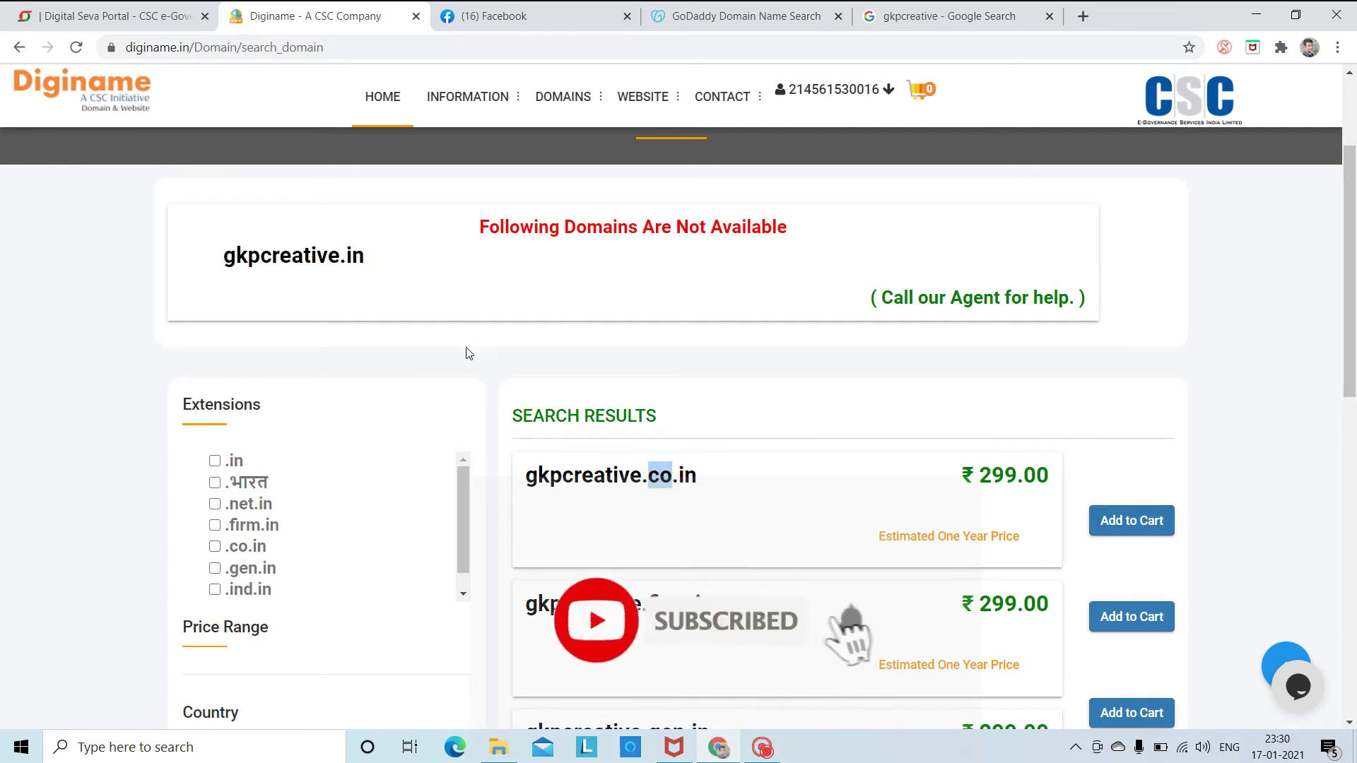
Go back to the Diginame home page's domain search
scroll(464, 351, up, 3)
click(23, 47)
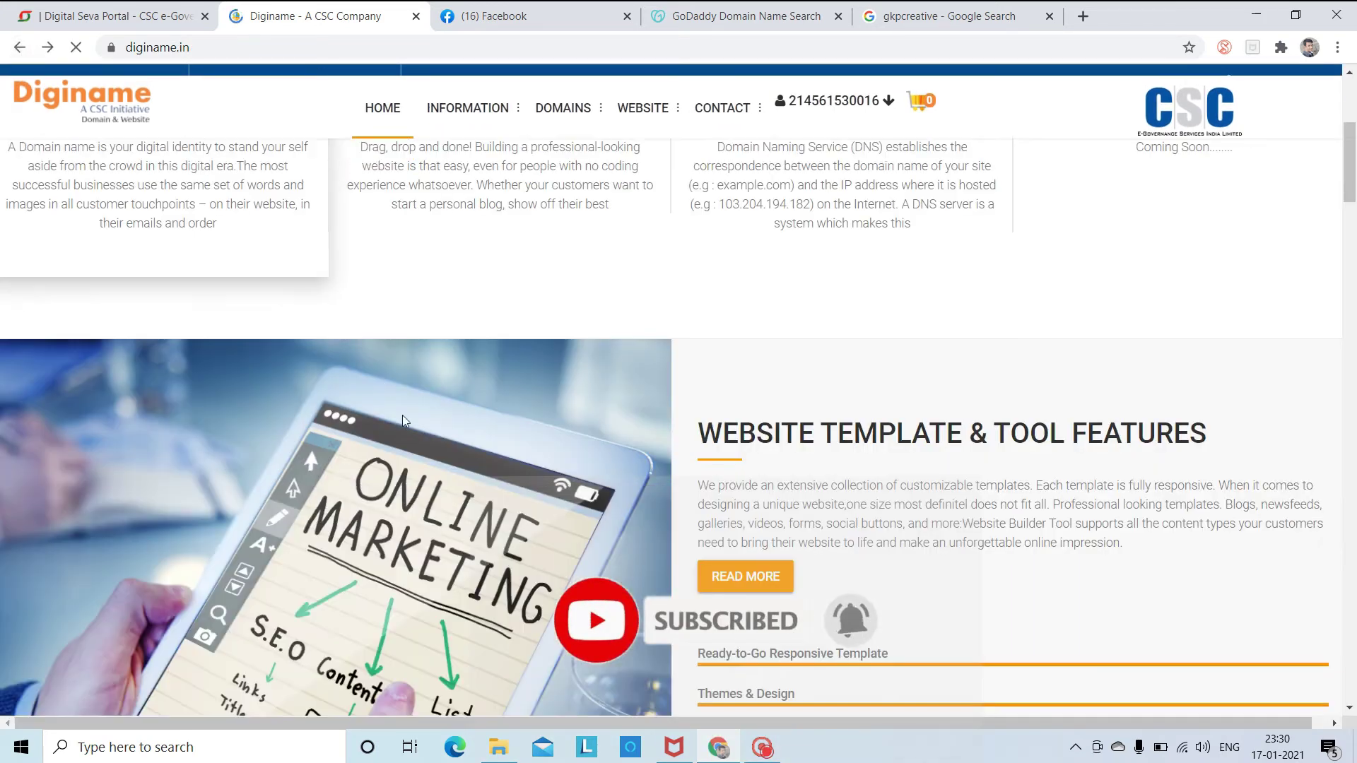
scroll(339, 379, up, 5)
scroll(221, 507, down, 2)
scroll(221, 507, up, 4)
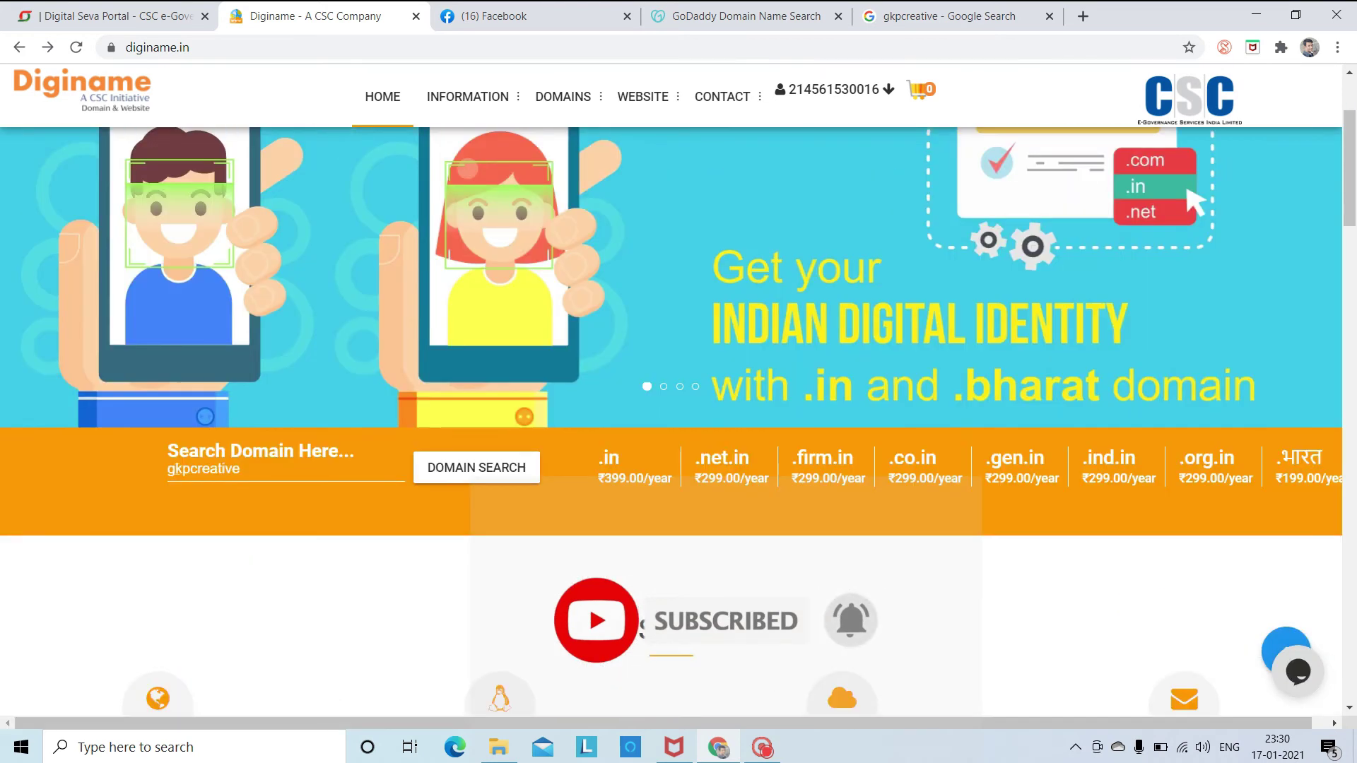
Replace gkpcreative with gkpdigitalindia in the search box and run the search
drag(240, 468, 147, 465)
text(gkpdigitalindia)
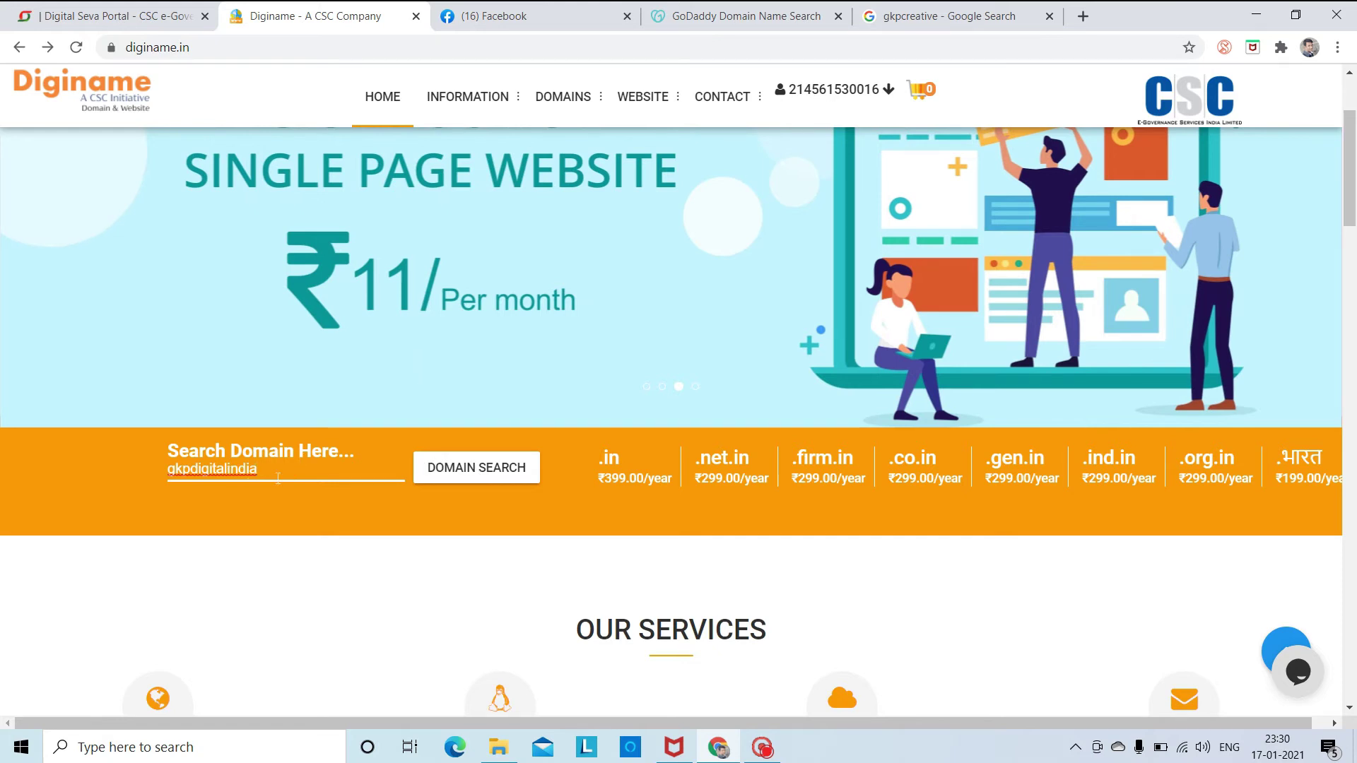
drag(121, 470, 277, 469)
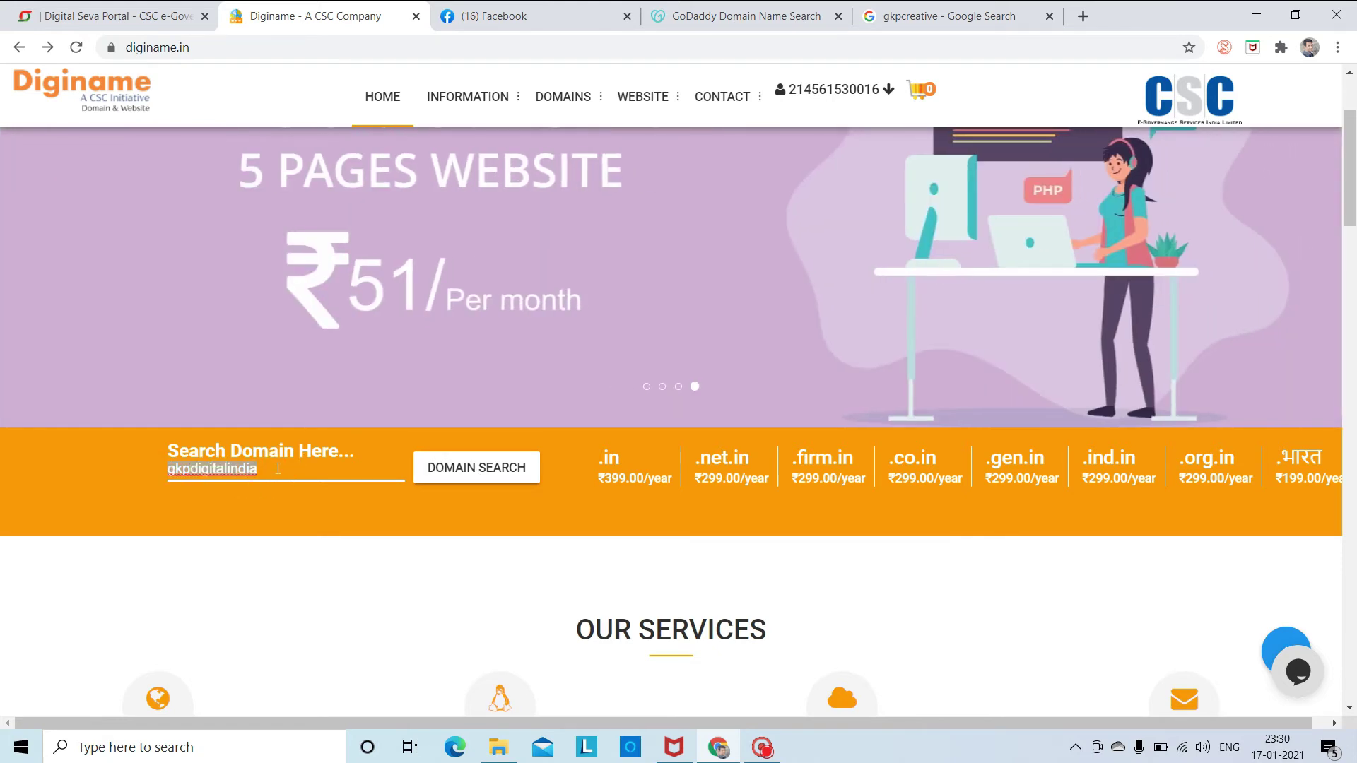
click(467, 472)
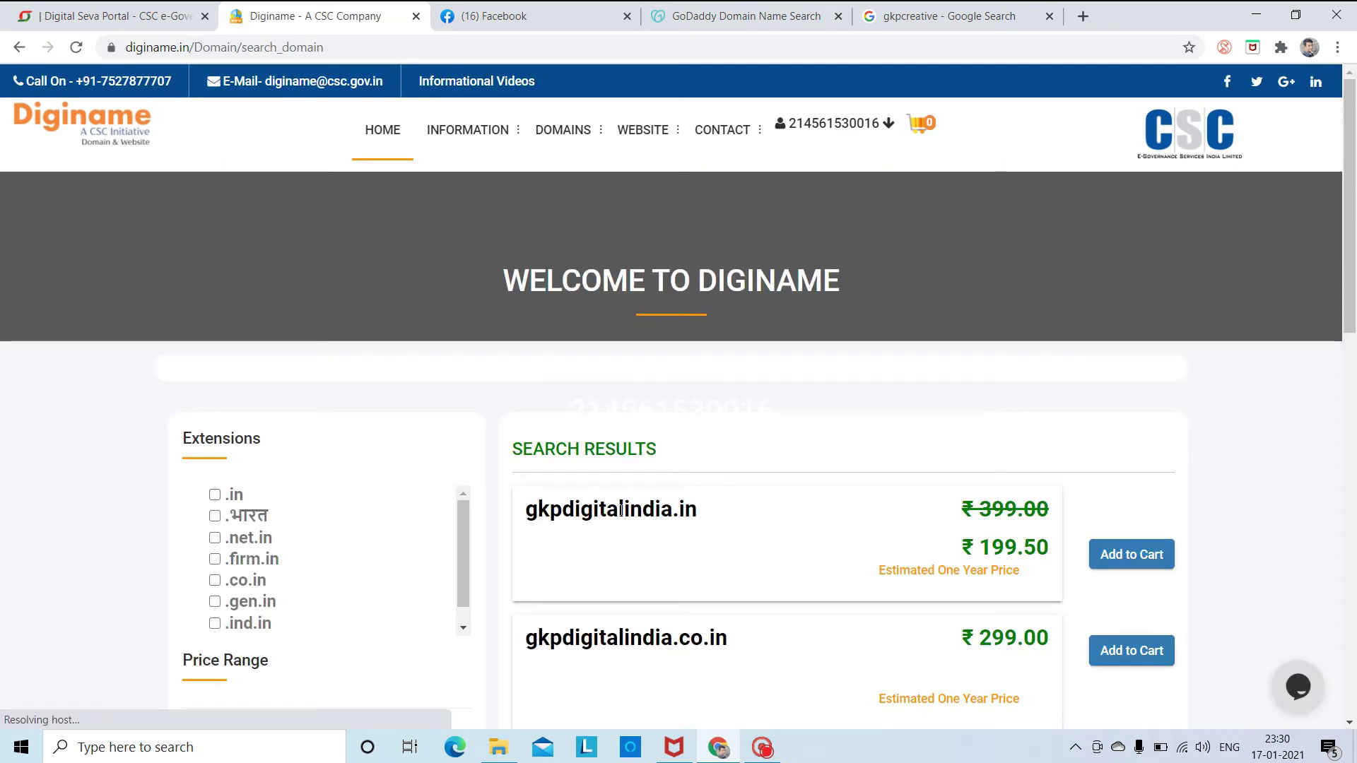
Add gkpdigitalindia.in at ₹199.50 to the cart and view the cart
scroll(621, 510, down, 1)
drag(526, 421, 697, 427)
click(697, 427)
drag(533, 423, 684, 427)
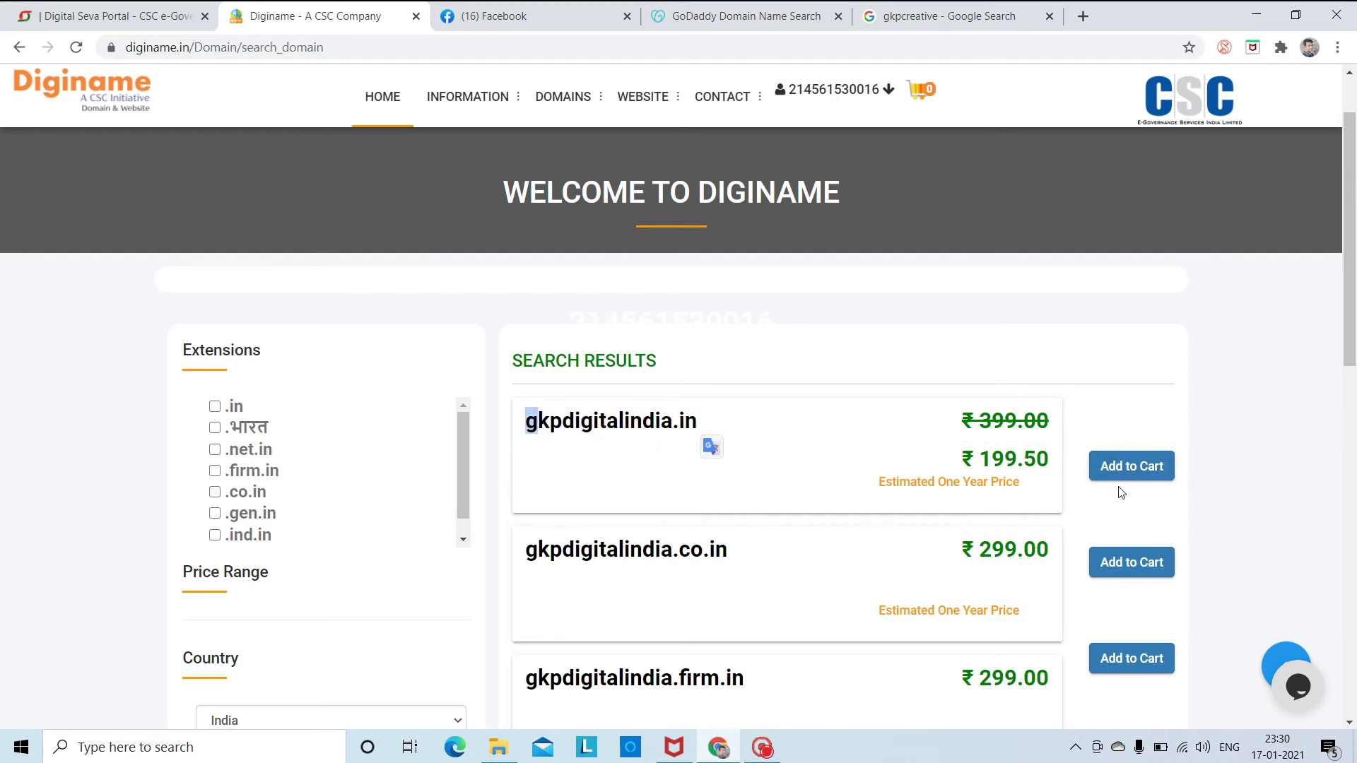
click(1146, 472)
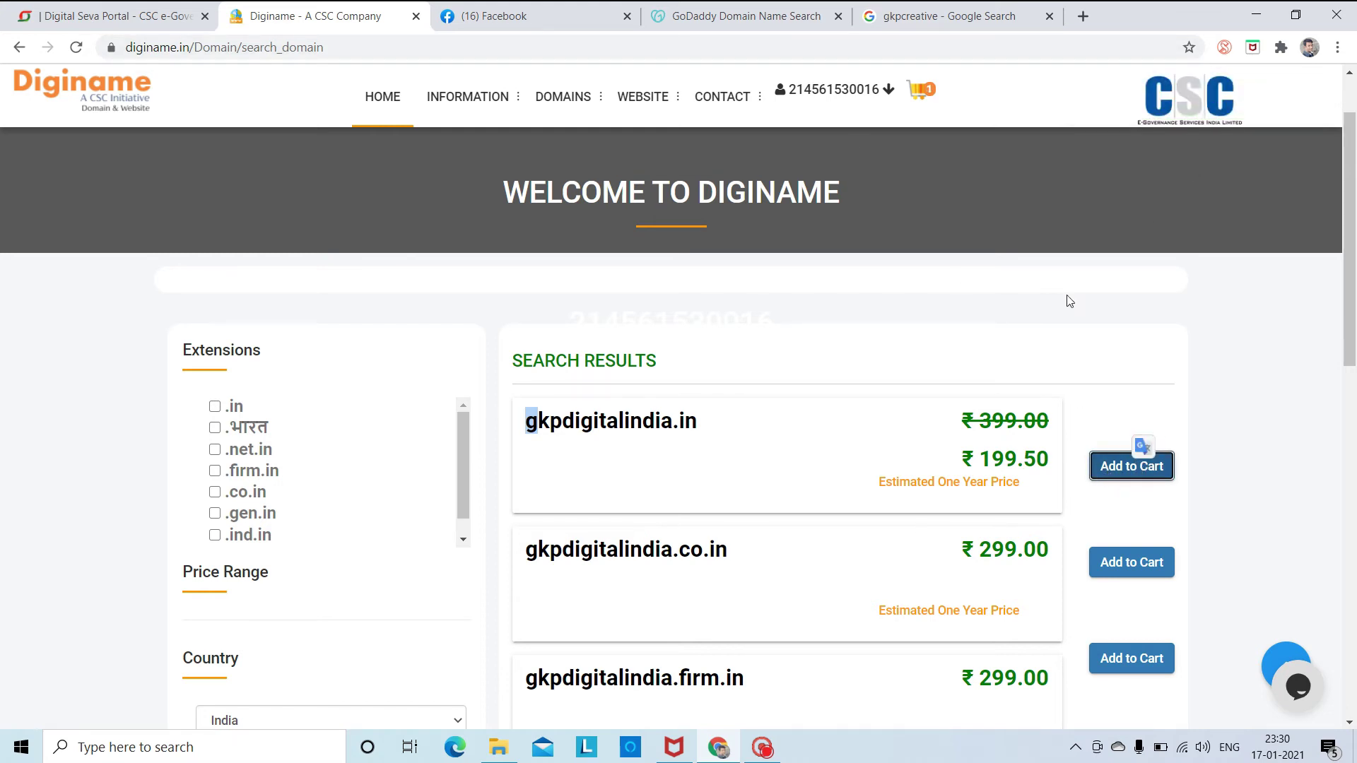
click(921, 91)
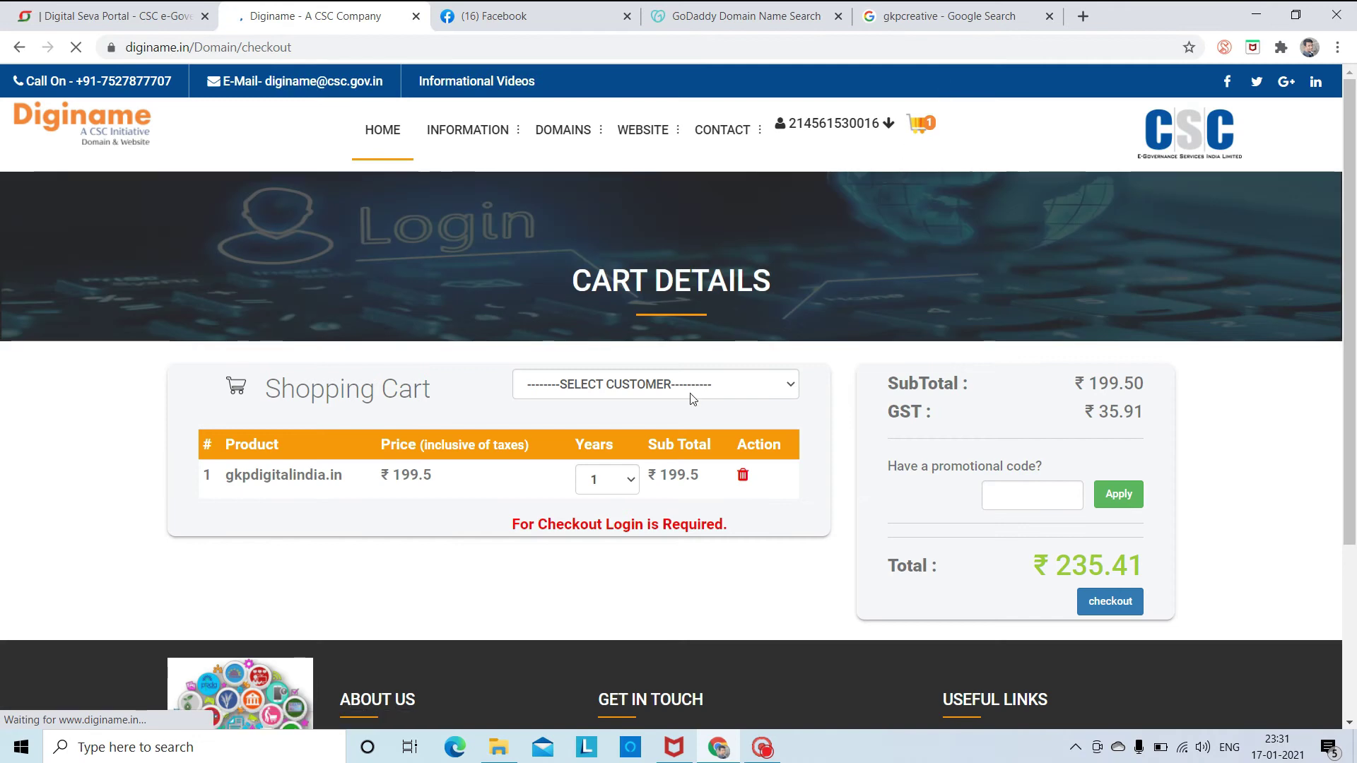
Point out the ₹199.50 subtotal and ₹235.41 total, then expand the SELECT CUSTOMER choices
drag(260, 393, 422, 385)
drag(1088, 383, 1134, 412)
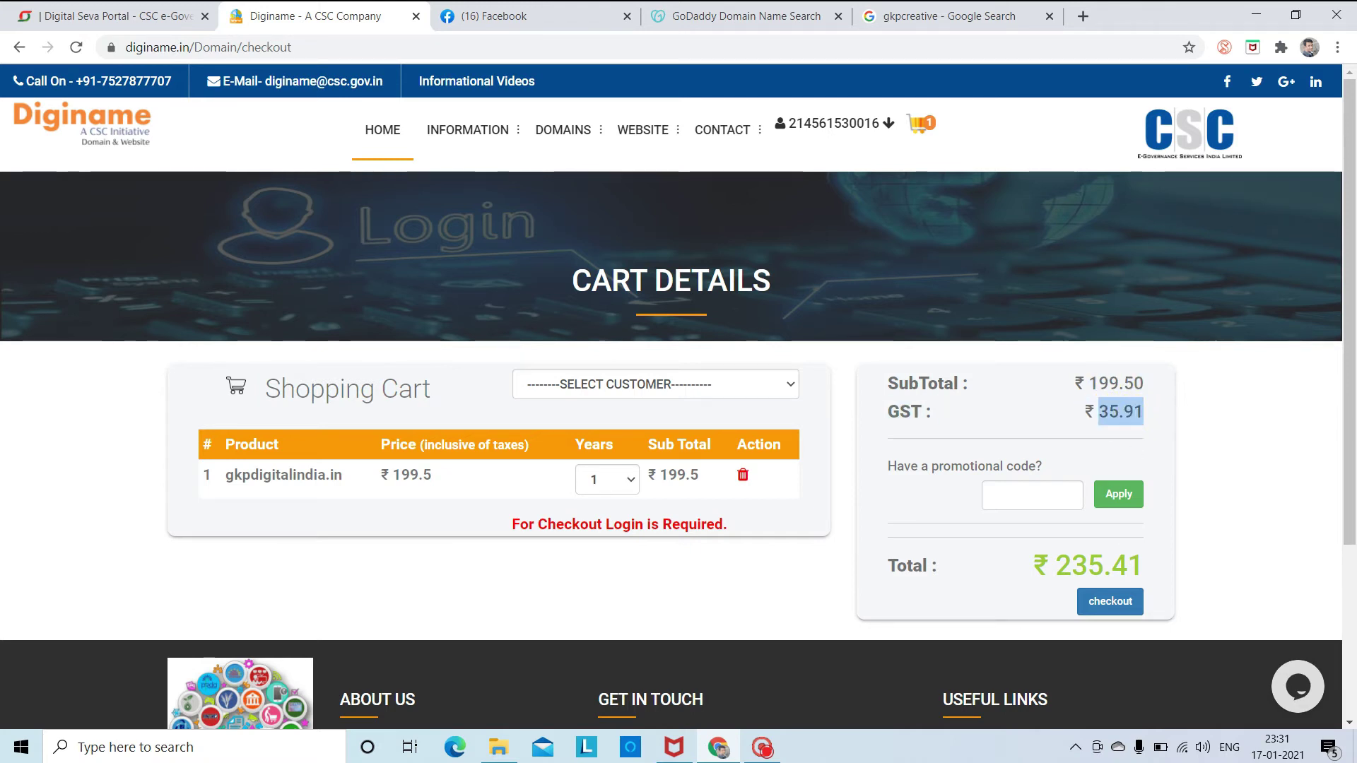
drag(1053, 566, 1147, 574)
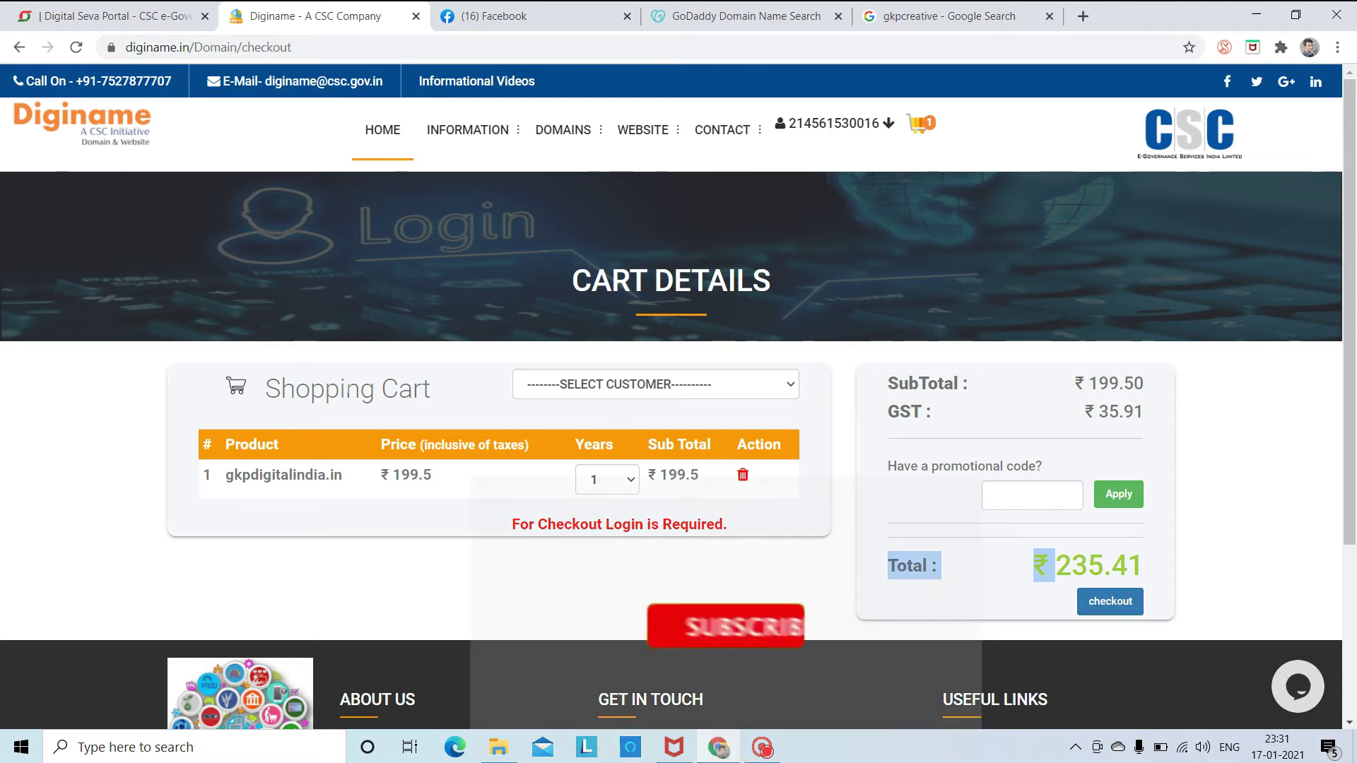
click(551, 384)
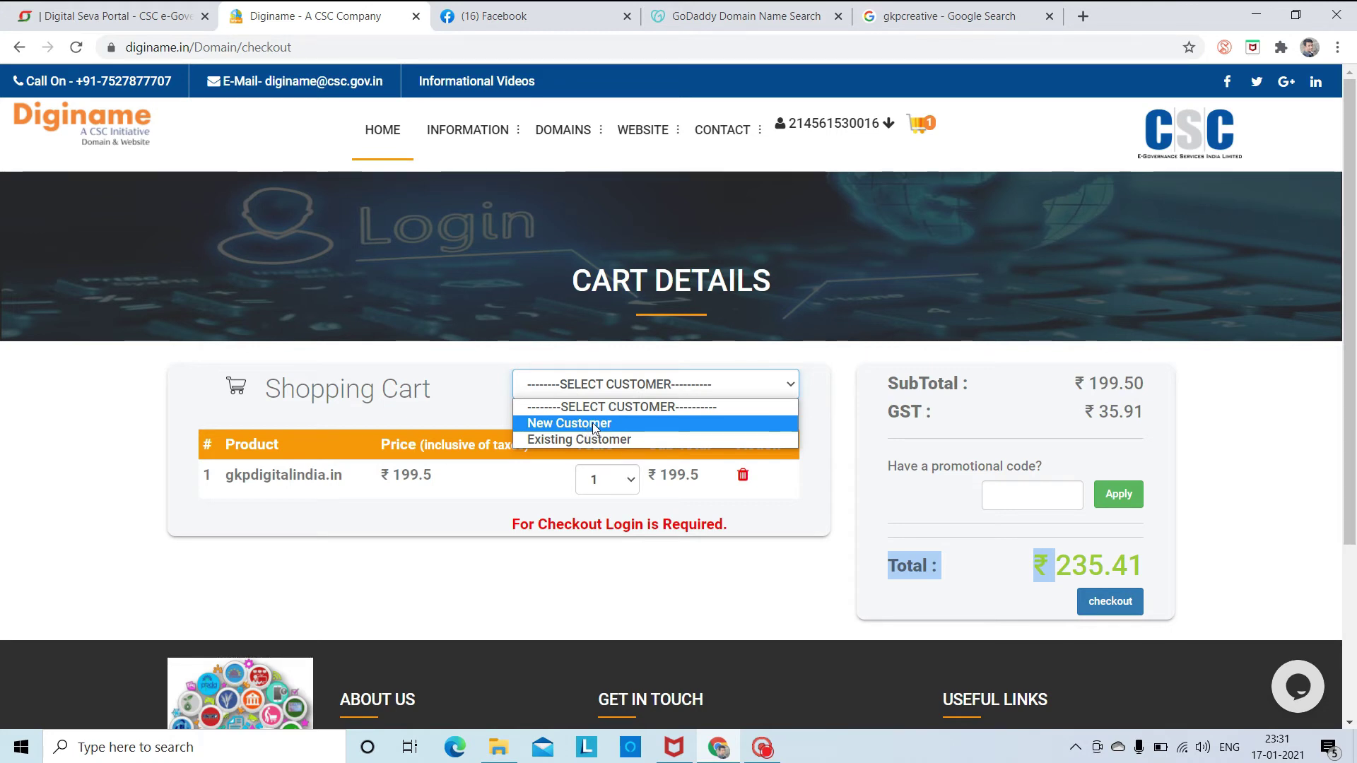
Select New Customer to reveal the Register User form, then expand the Years choices
click(592, 423)
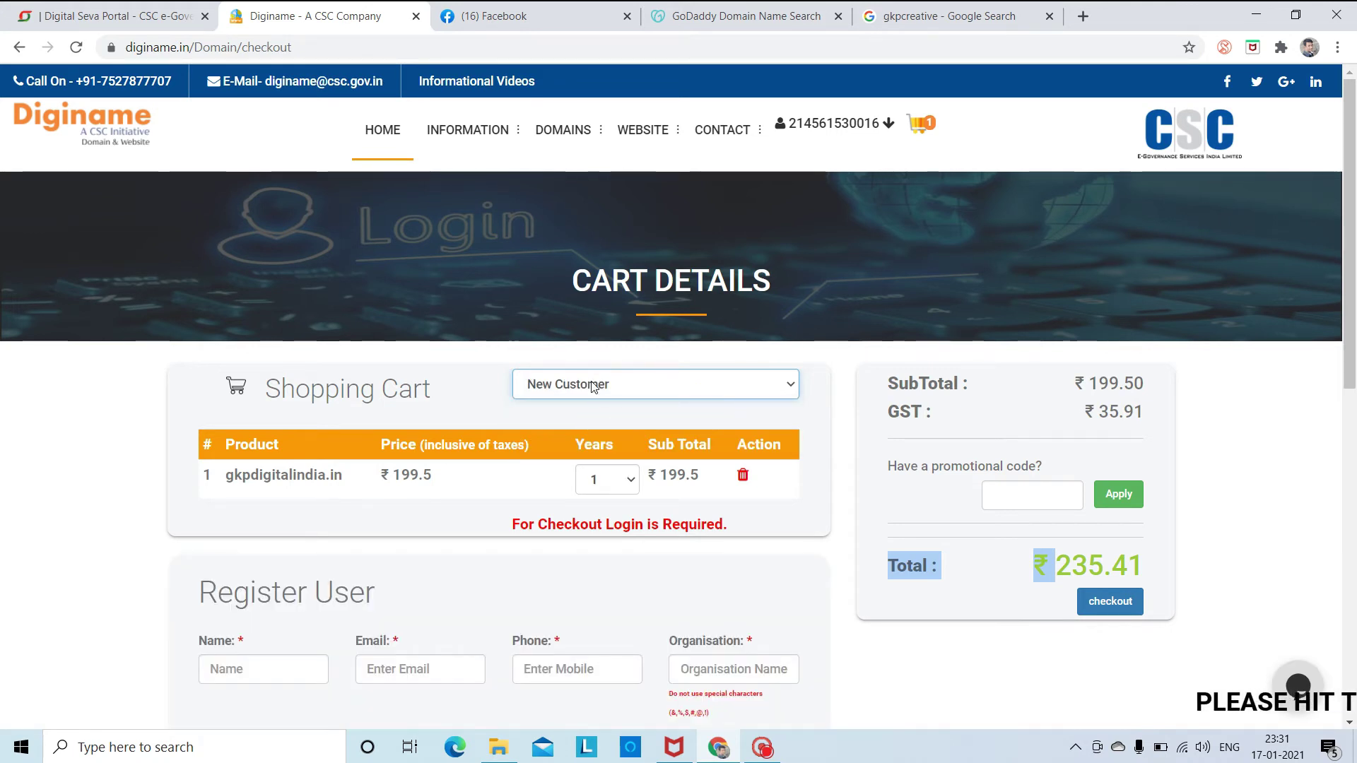
scroll(226, 382, down, 1)
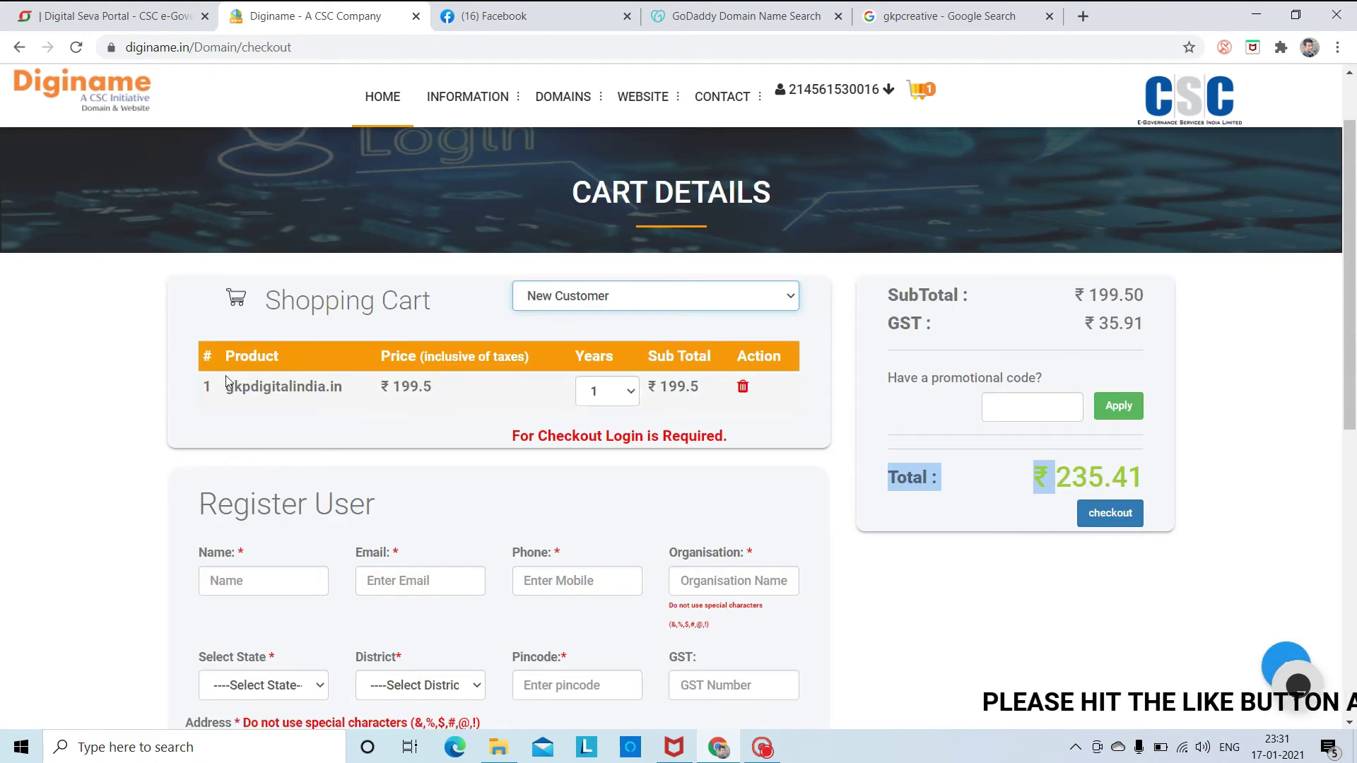
drag(224, 391, 433, 387)
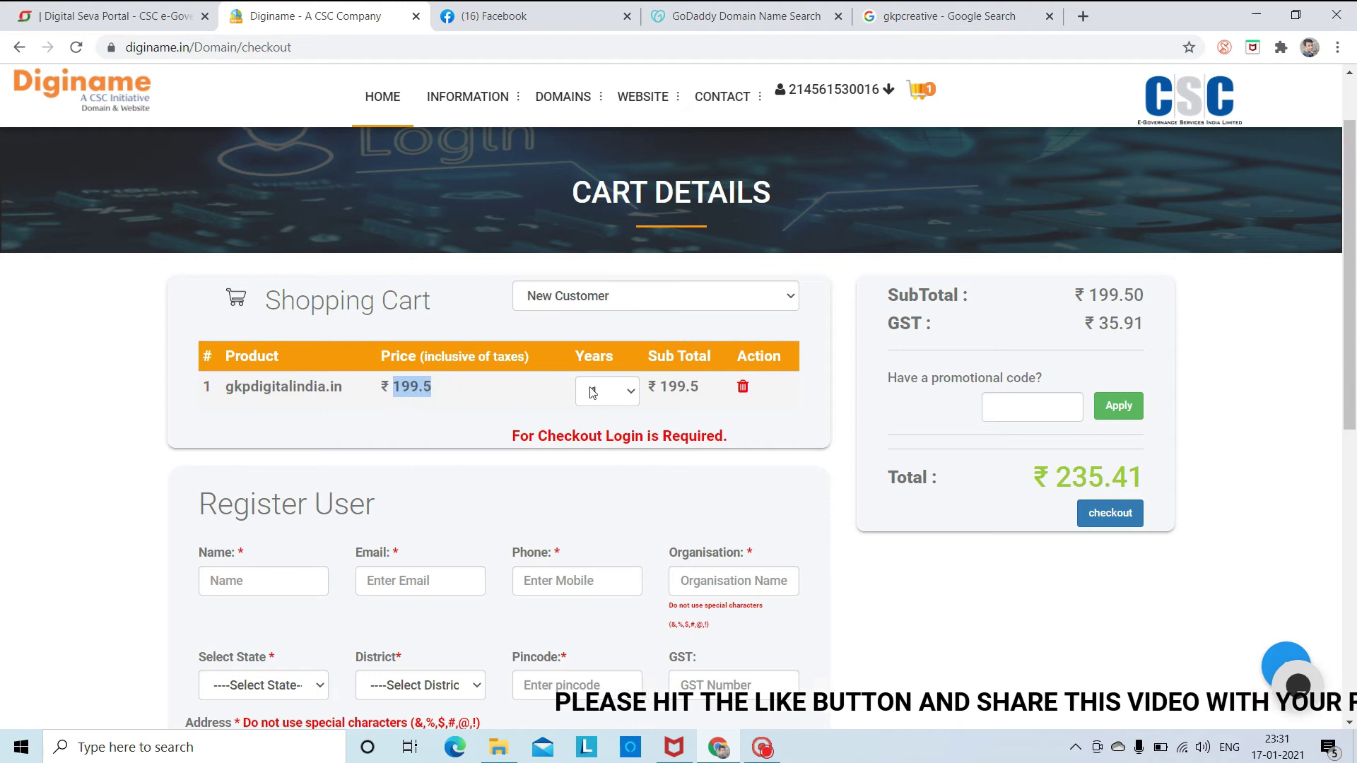
click(591, 393)
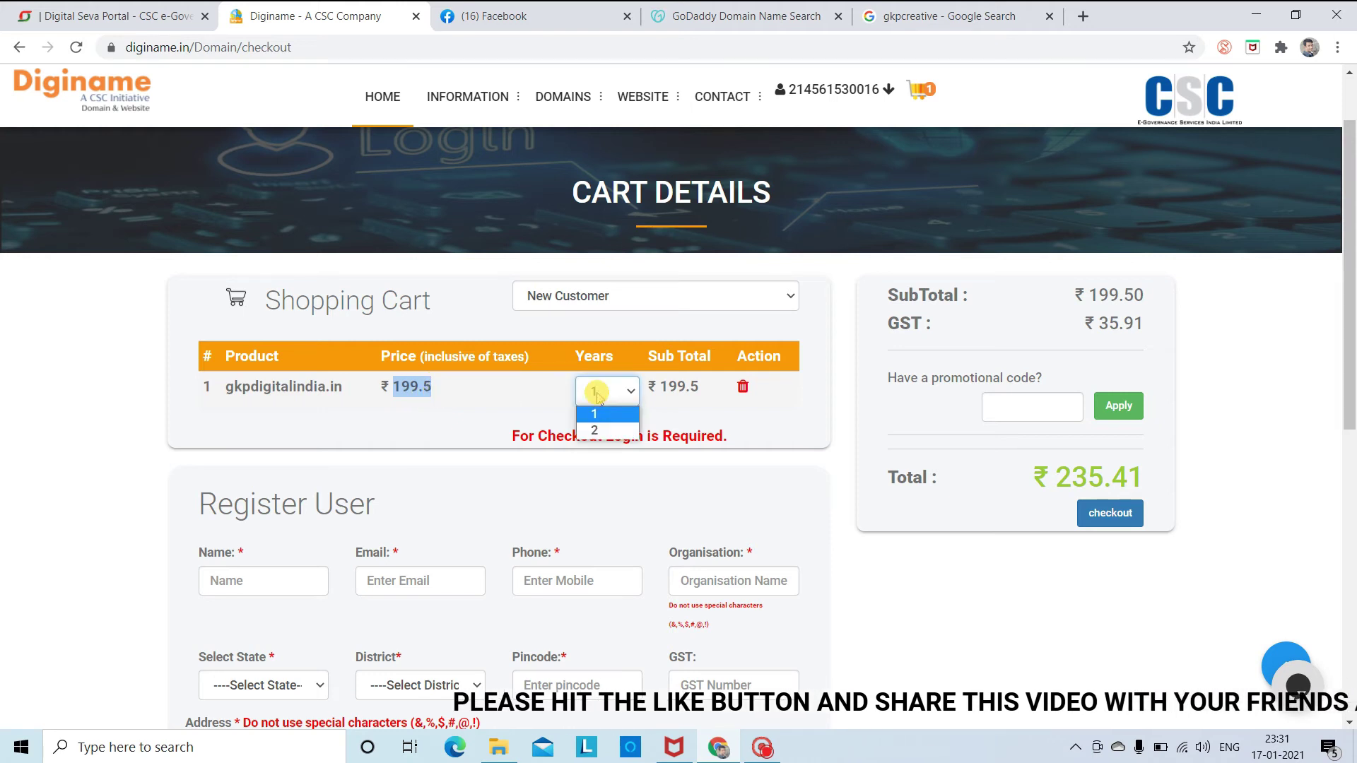
Try a 2-year registration at ₹470.82, then revert to 1 year totalling ₹235.41
click(599, 427)
click(605, 392)
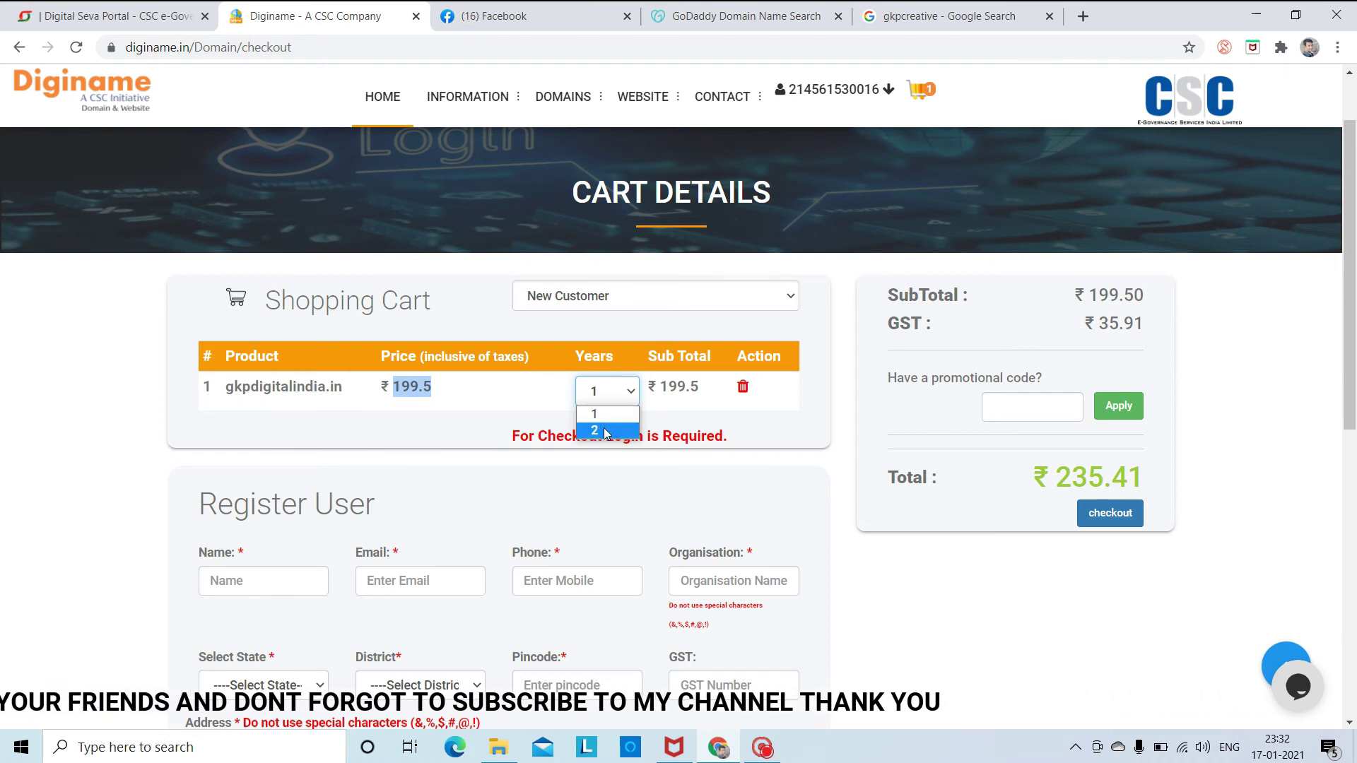
click(607, 428)
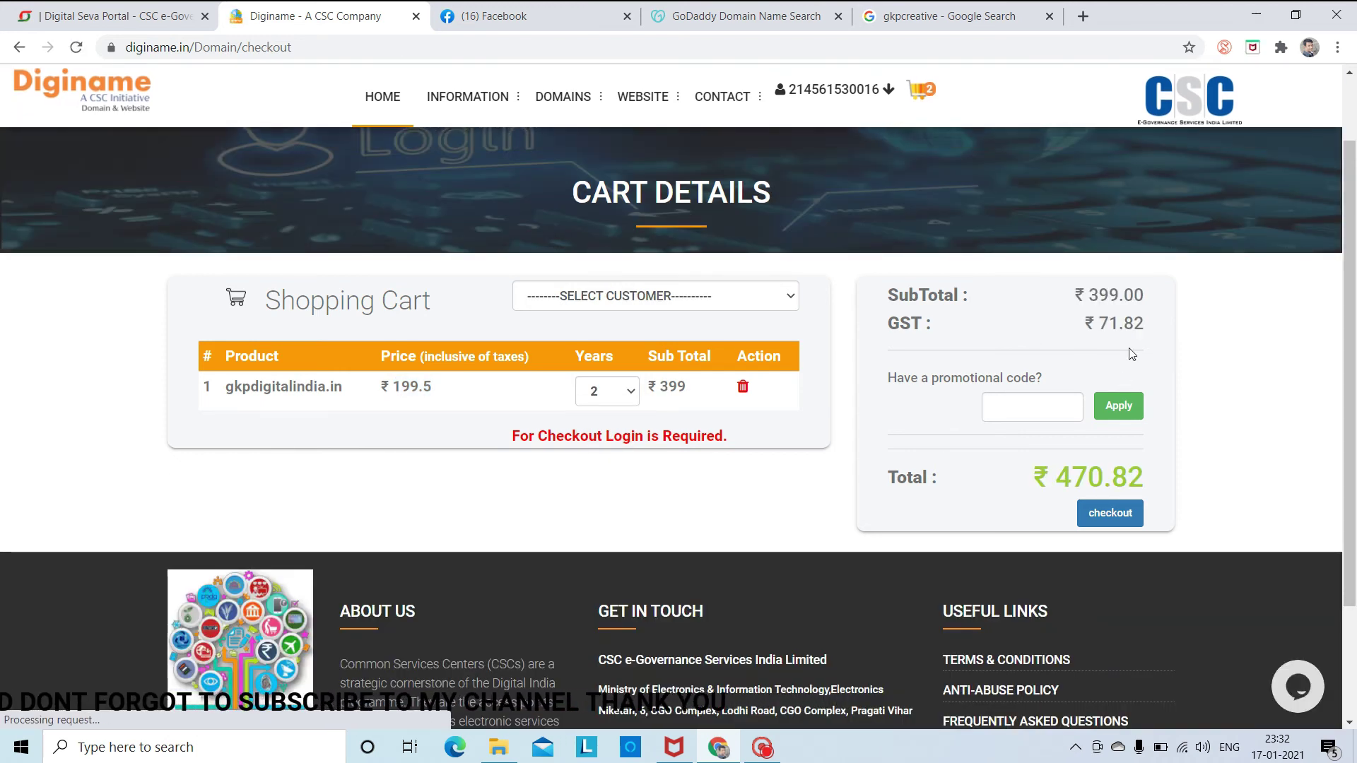
drag(1164, 324, 1097, 325)
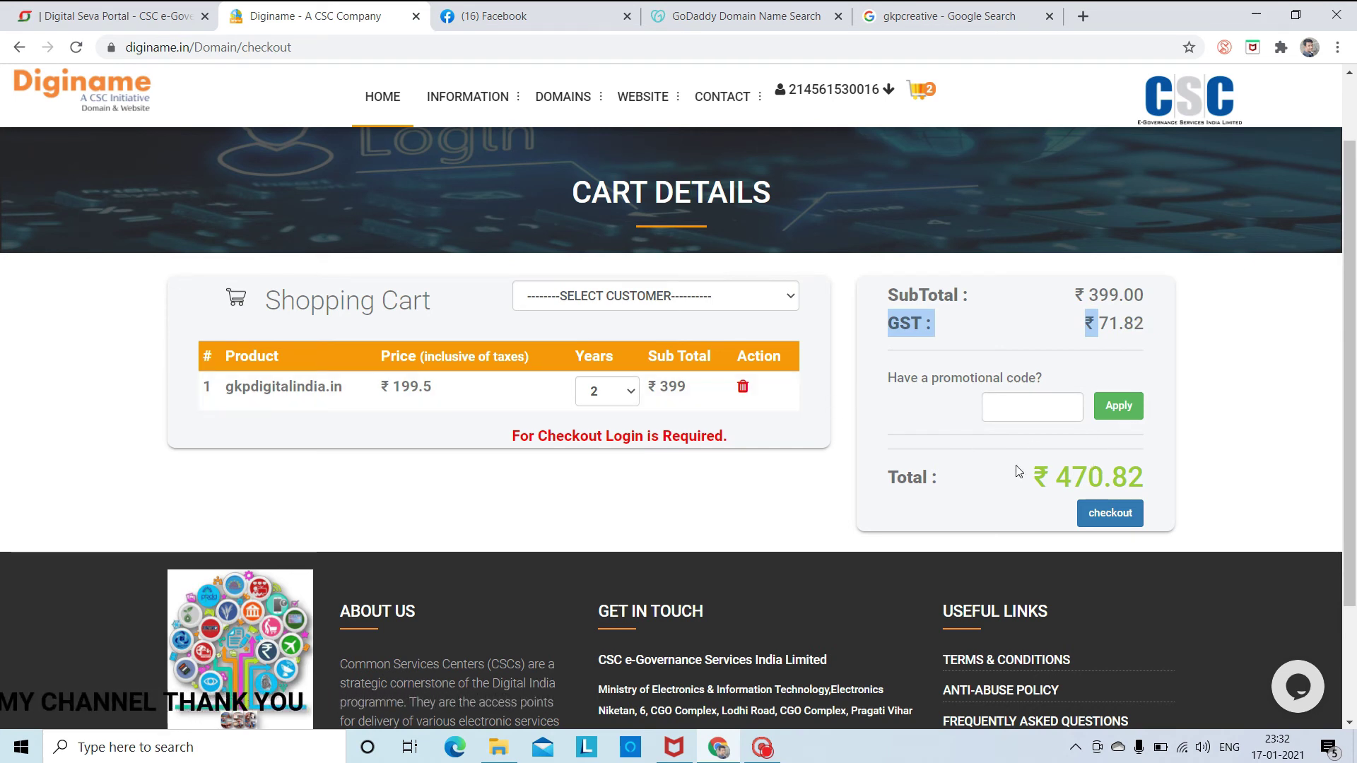
click(629, 394)
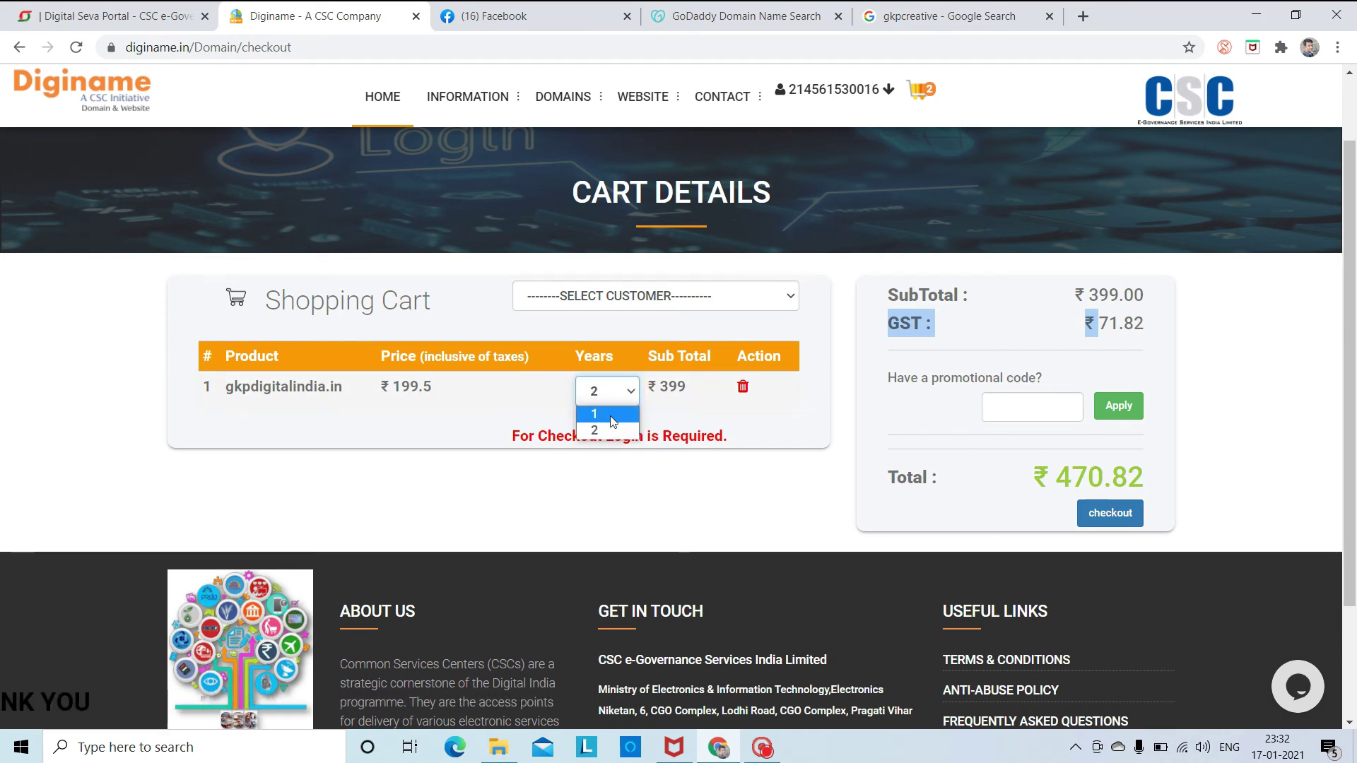
click(612, 423)
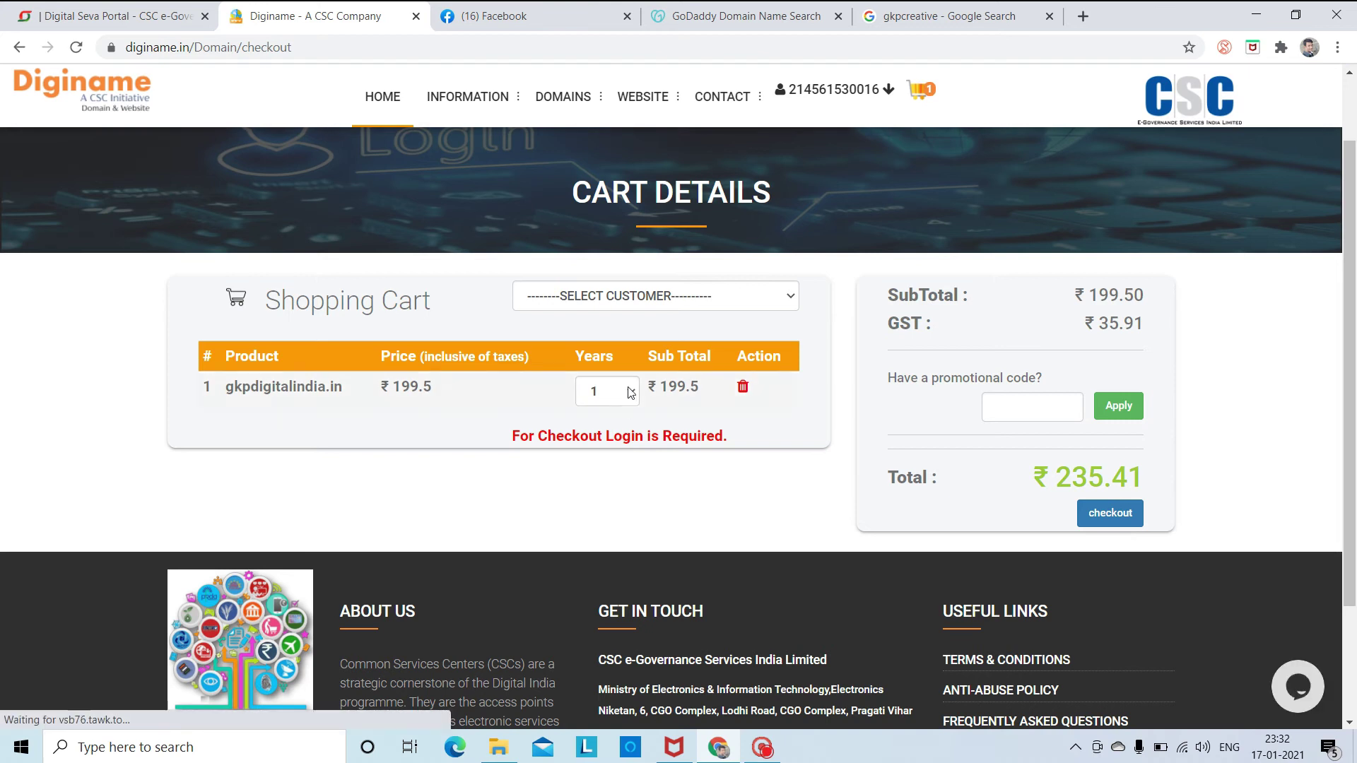
click(621, 398)
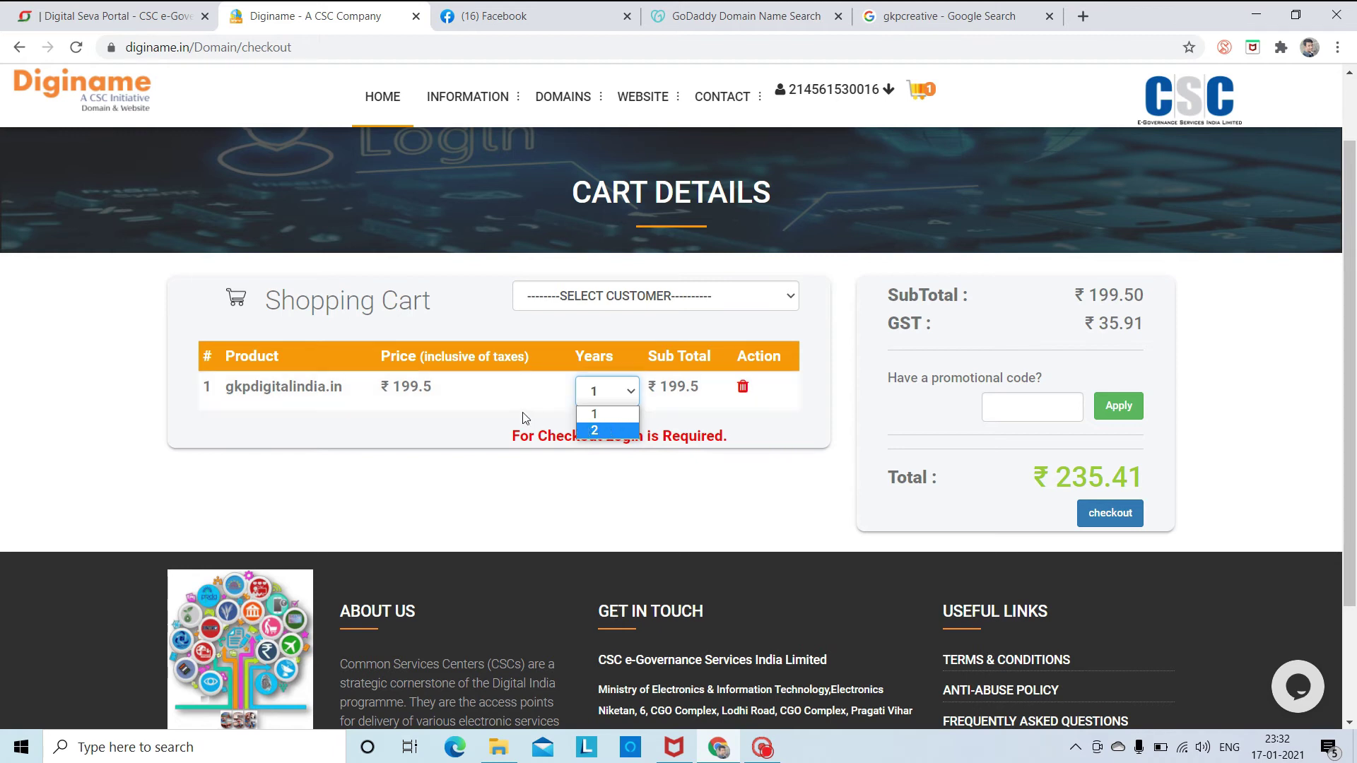
click(606, 399)
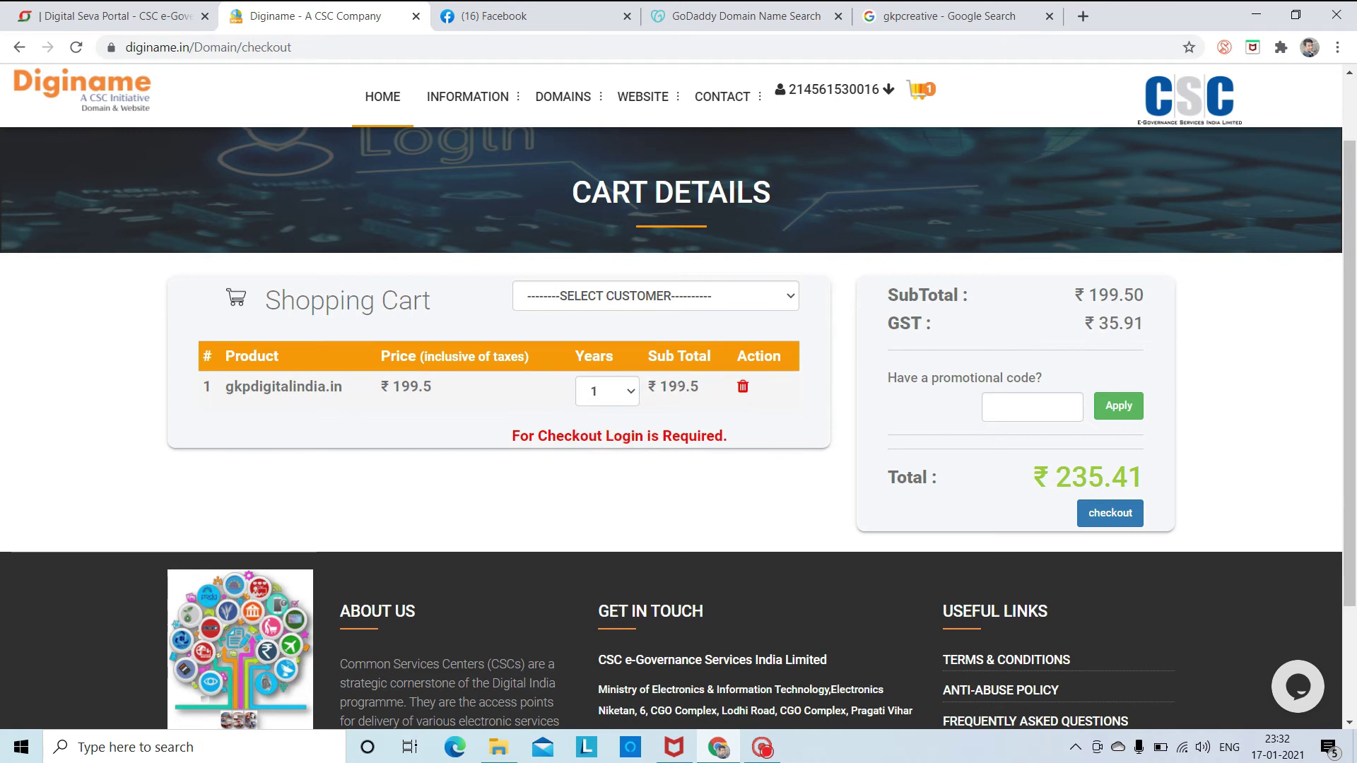
drag(668, 387, 706, 389)
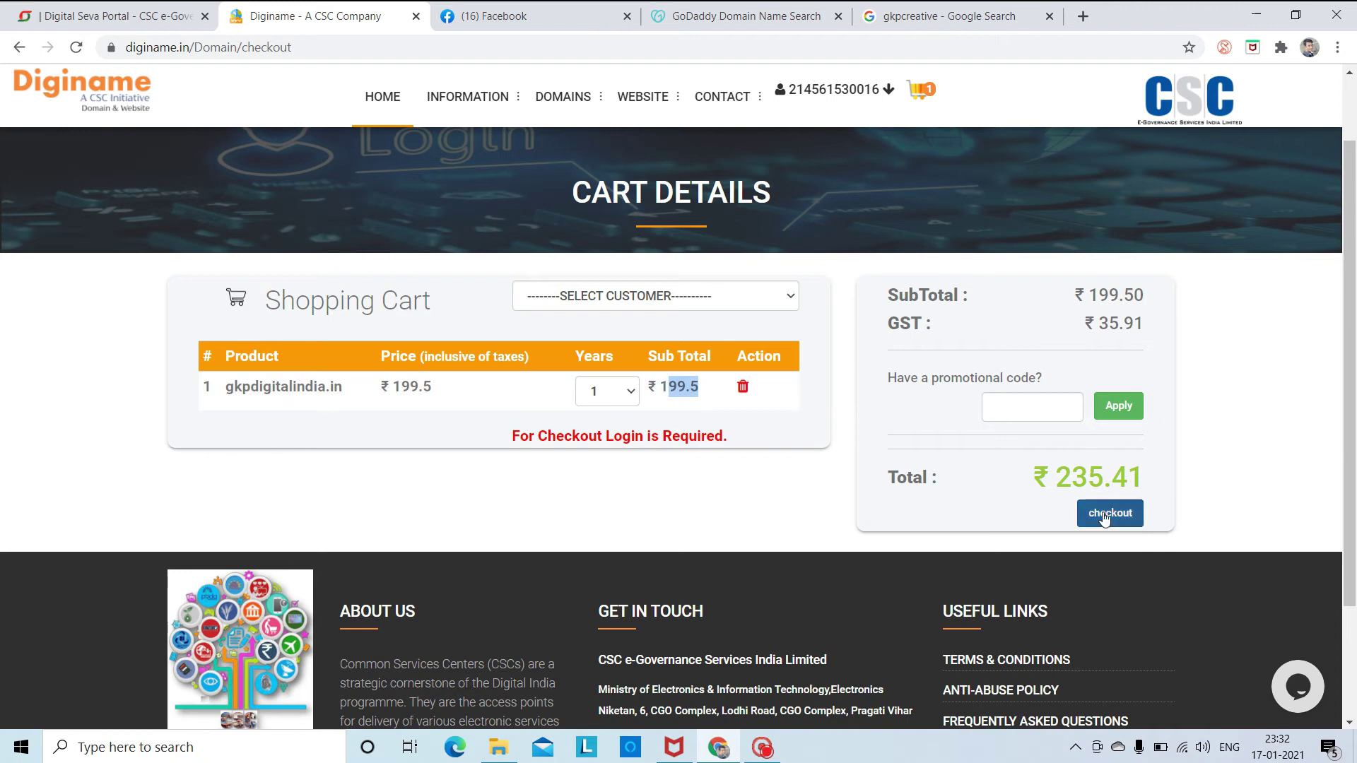
Choose New Customer in the cart's Select Customer list and place the cursor in the Name field
scroll(676, 462, down, 3)
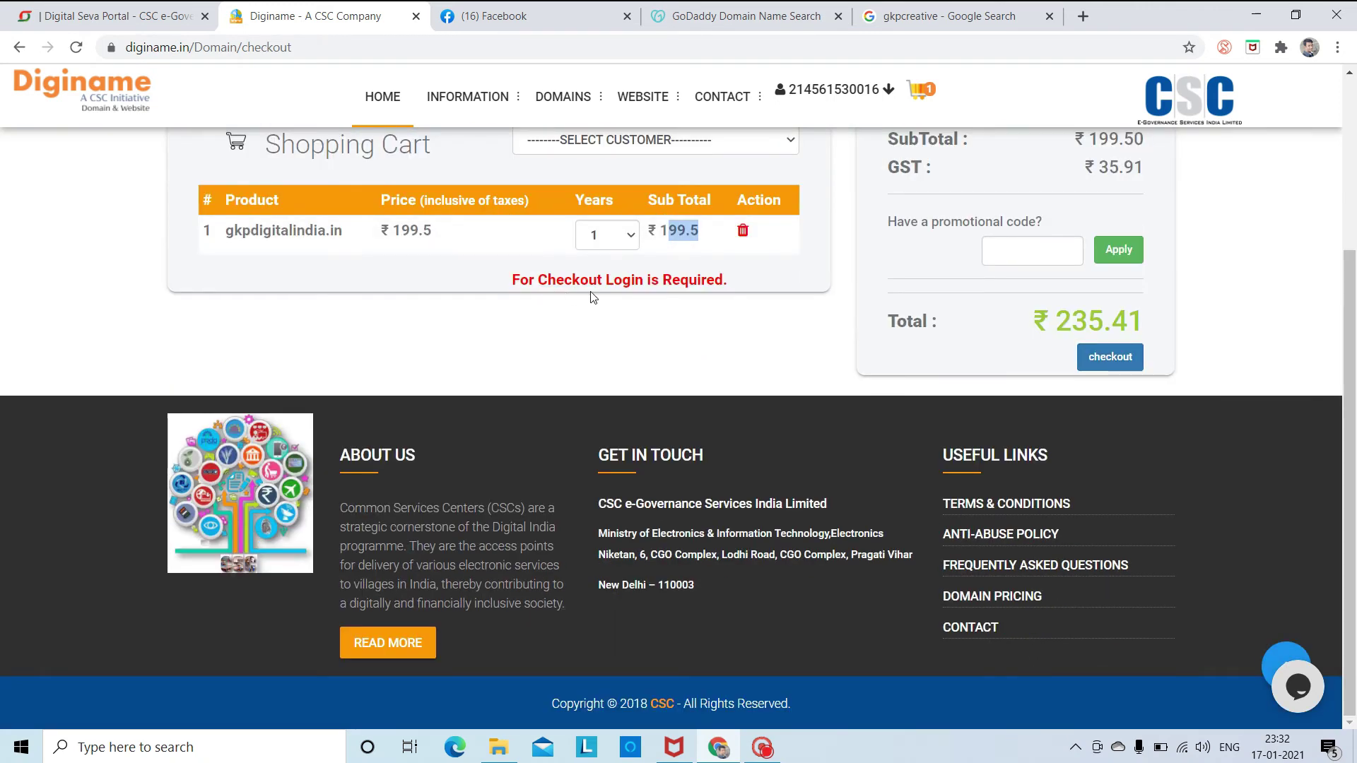
scroll(677, 300, up, 2)
click(670, 231)
click(657, 267)
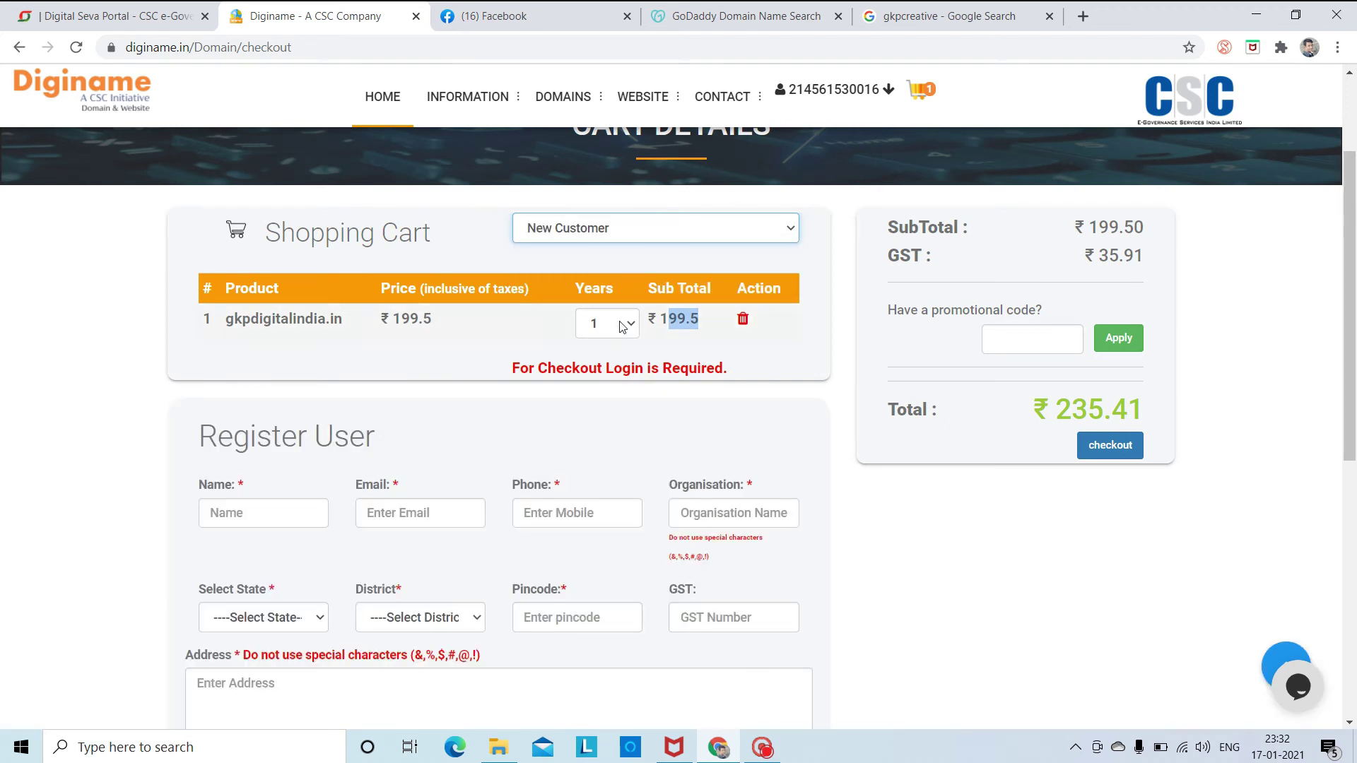
scroll(427, 404, down, 1)
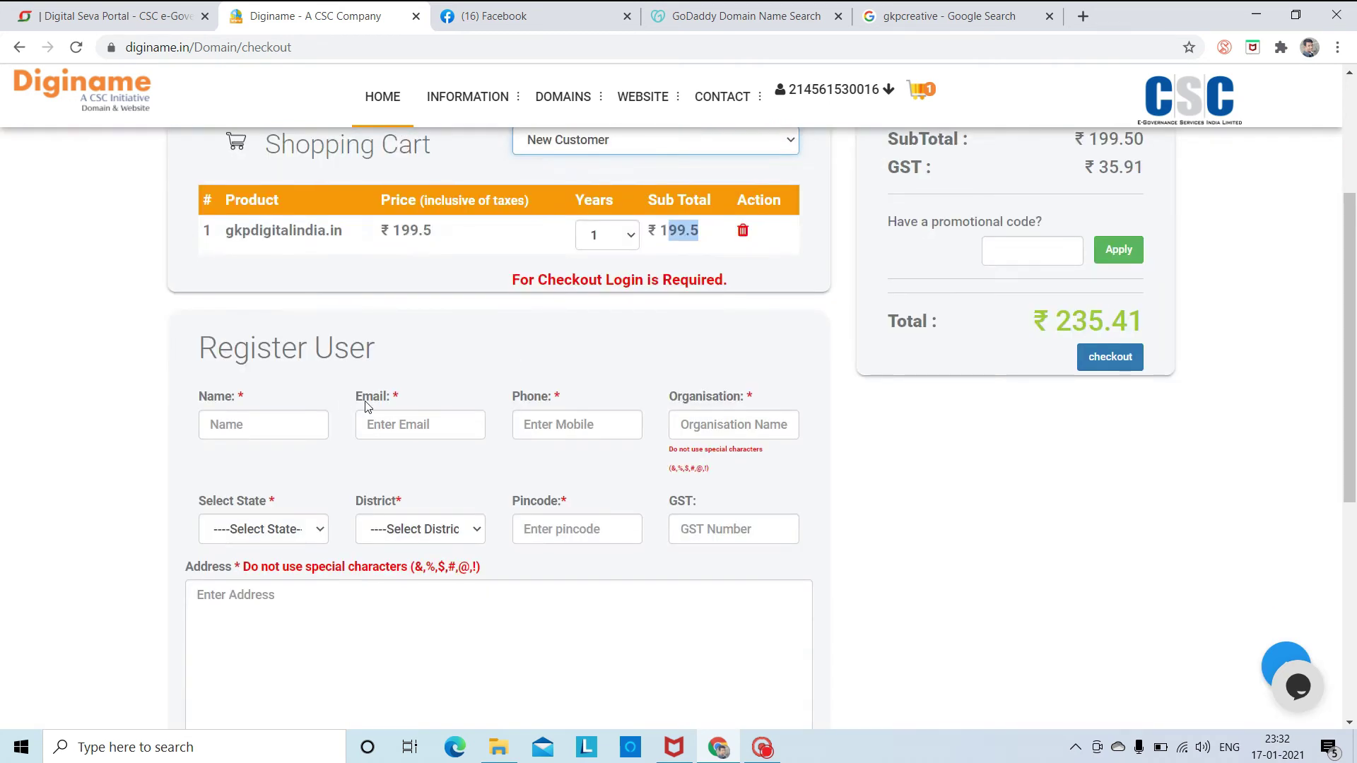
click(266, 426)
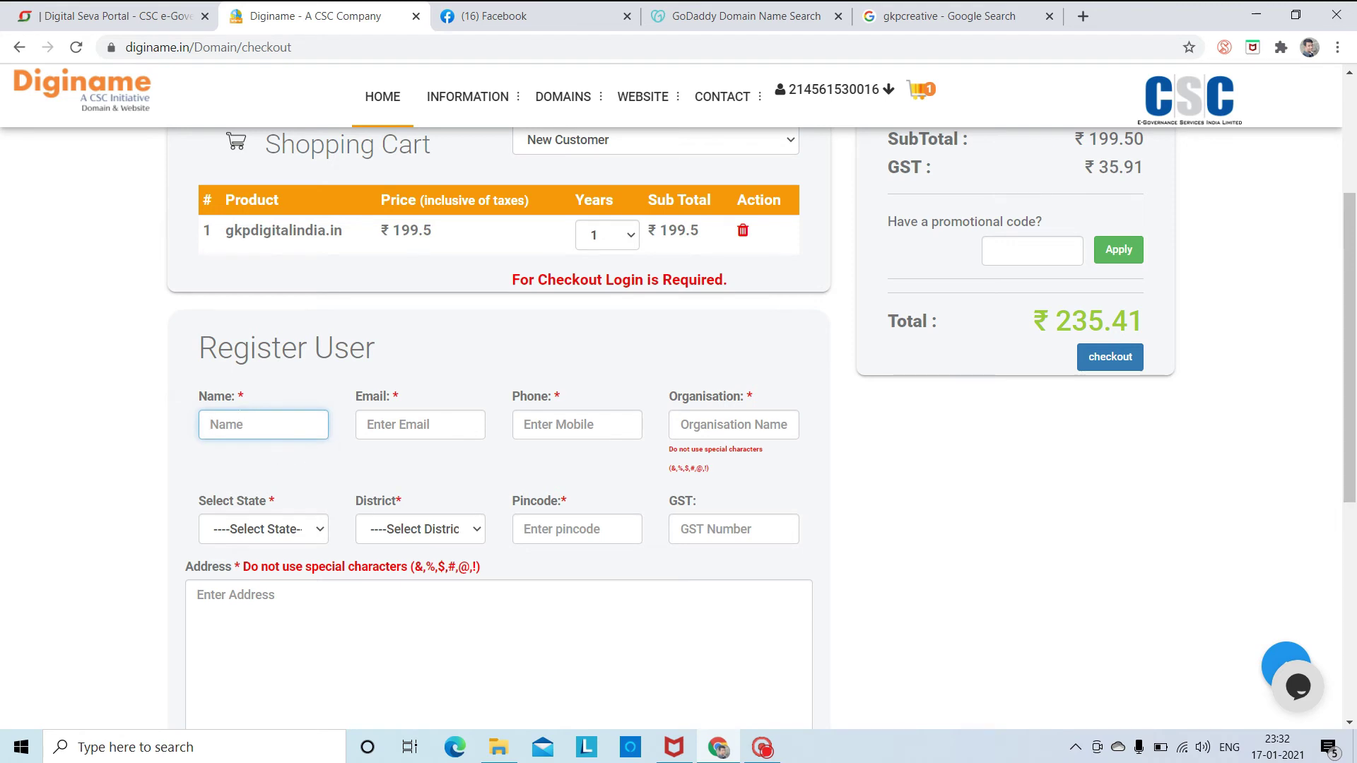
Enter the customer's name, e-mail address and phone number
scroll(495, 424, down, 1)
scroll(494, 423, up, 3)
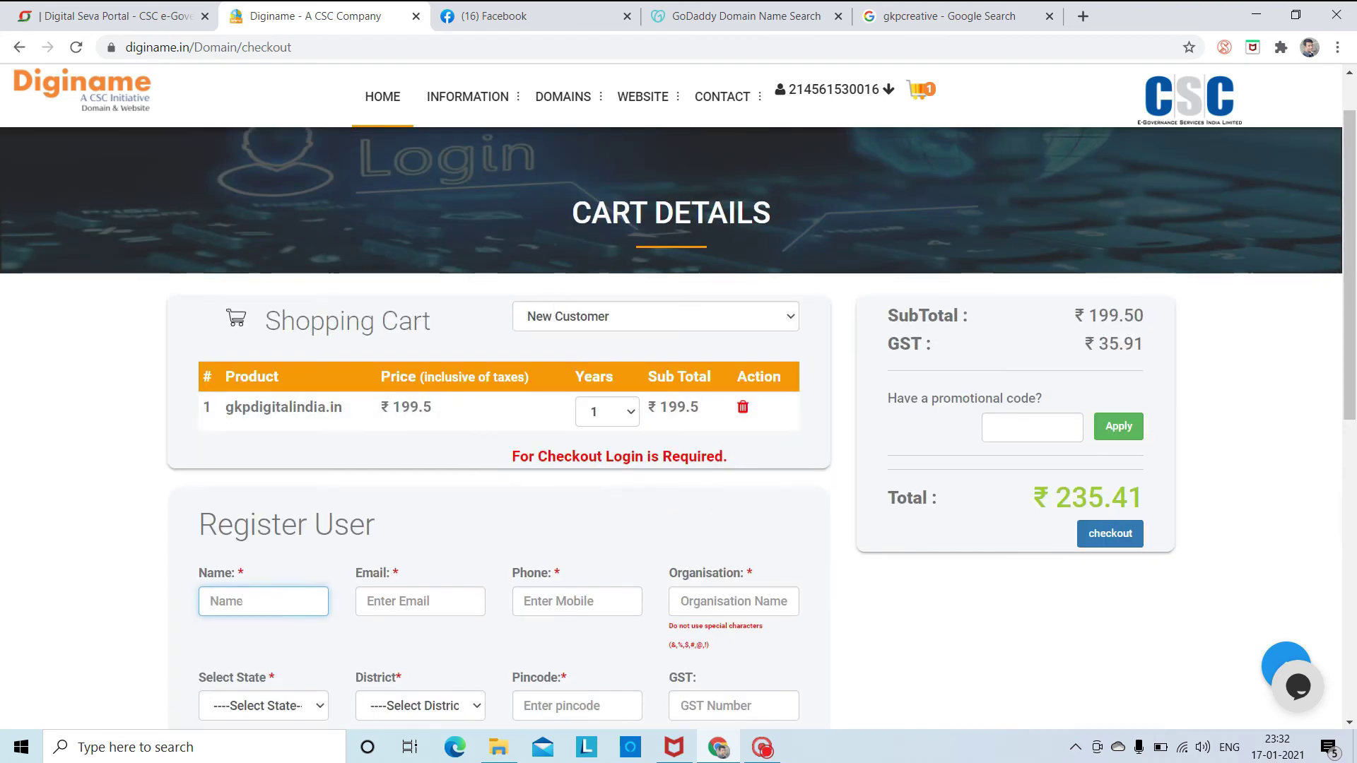
scroll(239, 554, down, 3)
text(gan)
key(Tab)
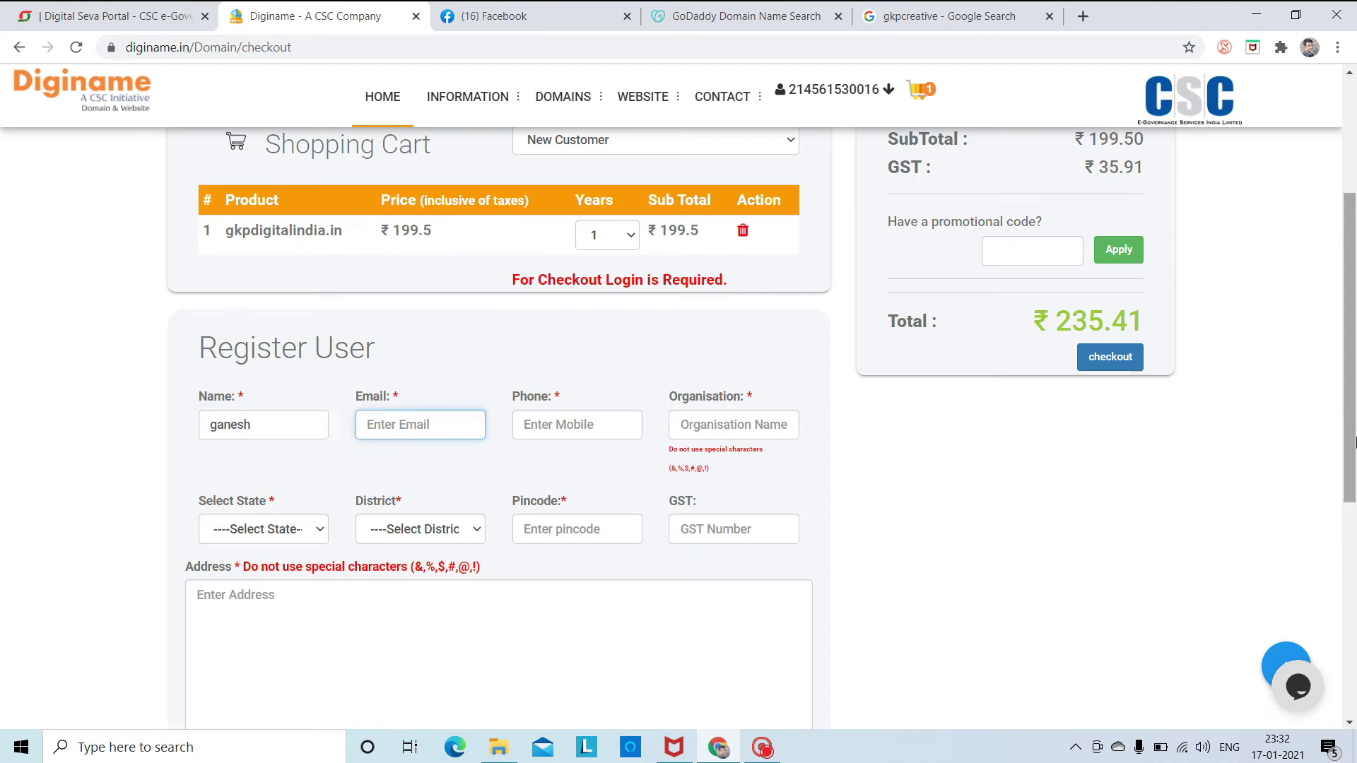
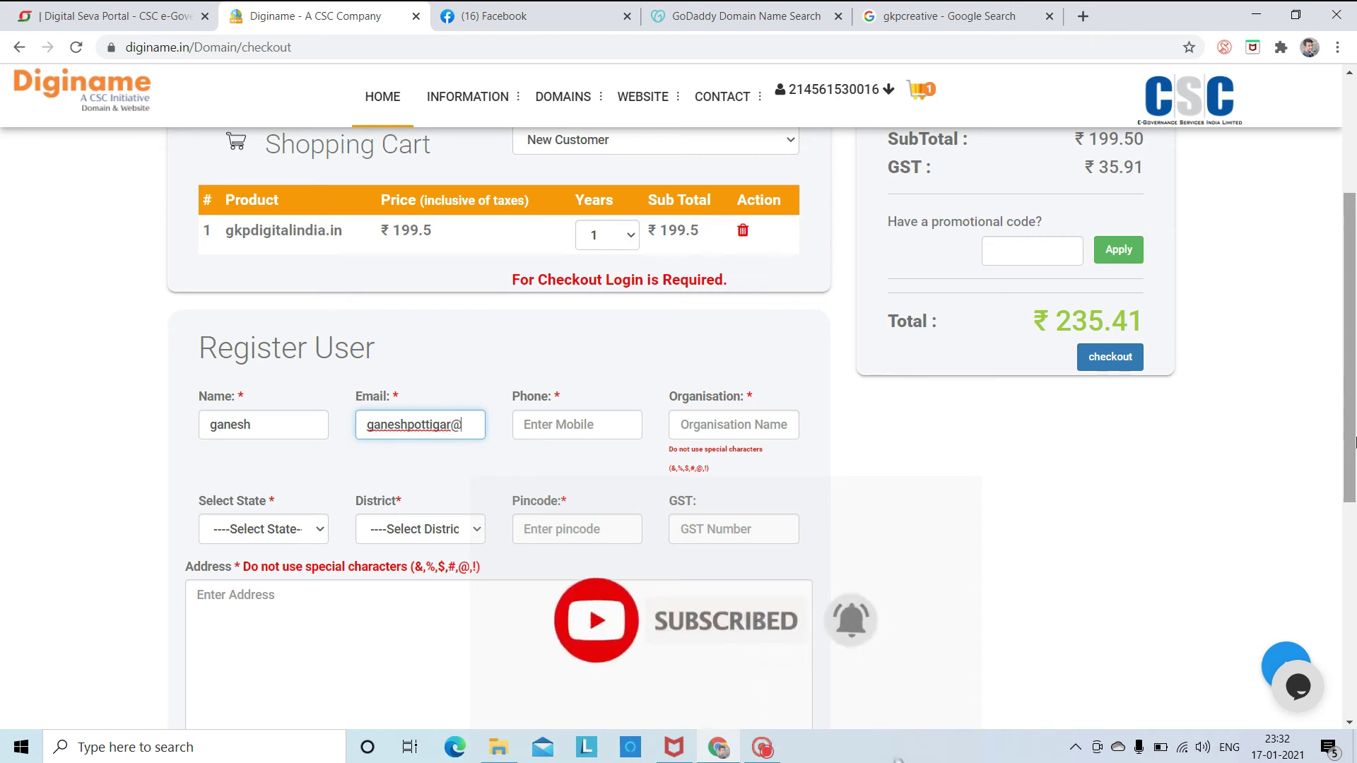
key(Tab)
Set organisation to csc, state MAHARASHTRA, district THANE, and start entering the pincode
key(Tab)
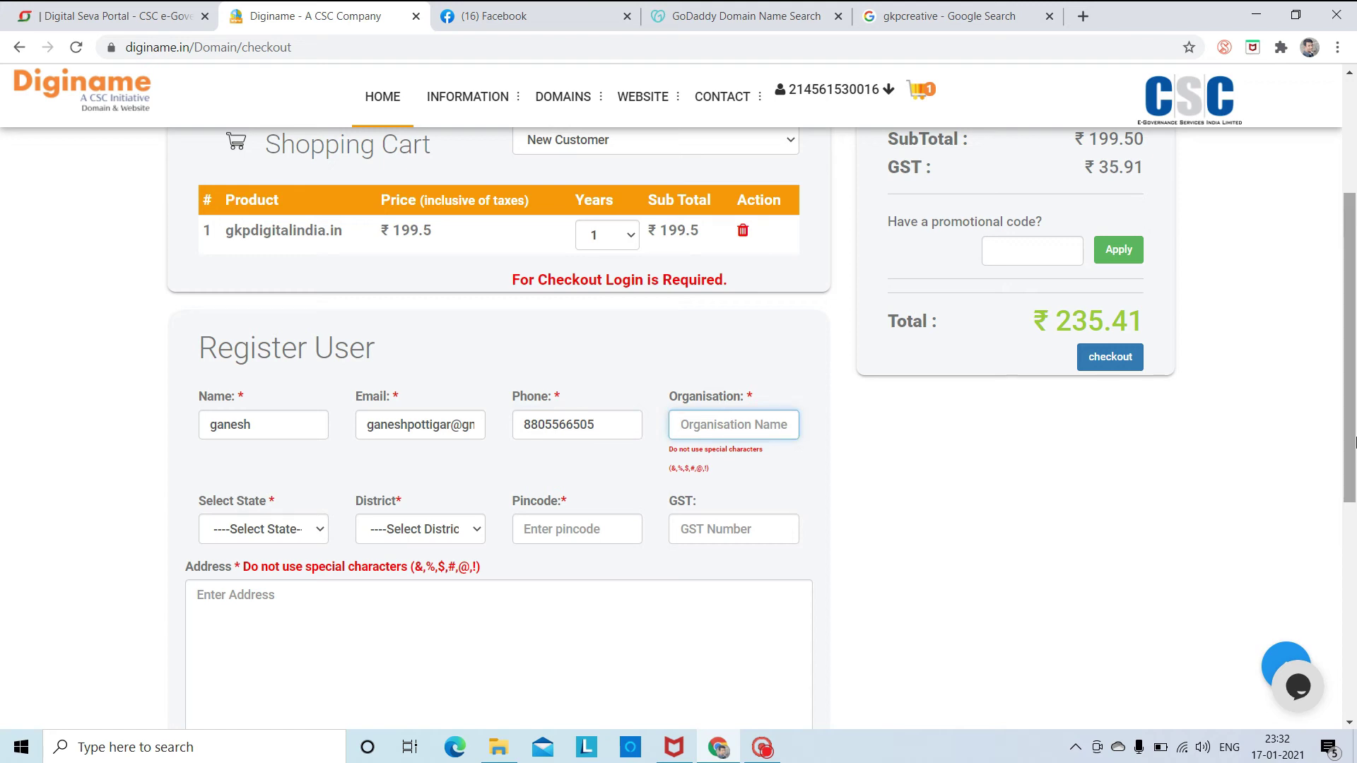
text(csc)
key(Tab)
text(mah)
key(Tab)
text(thane)
key(Tab)
text(42)
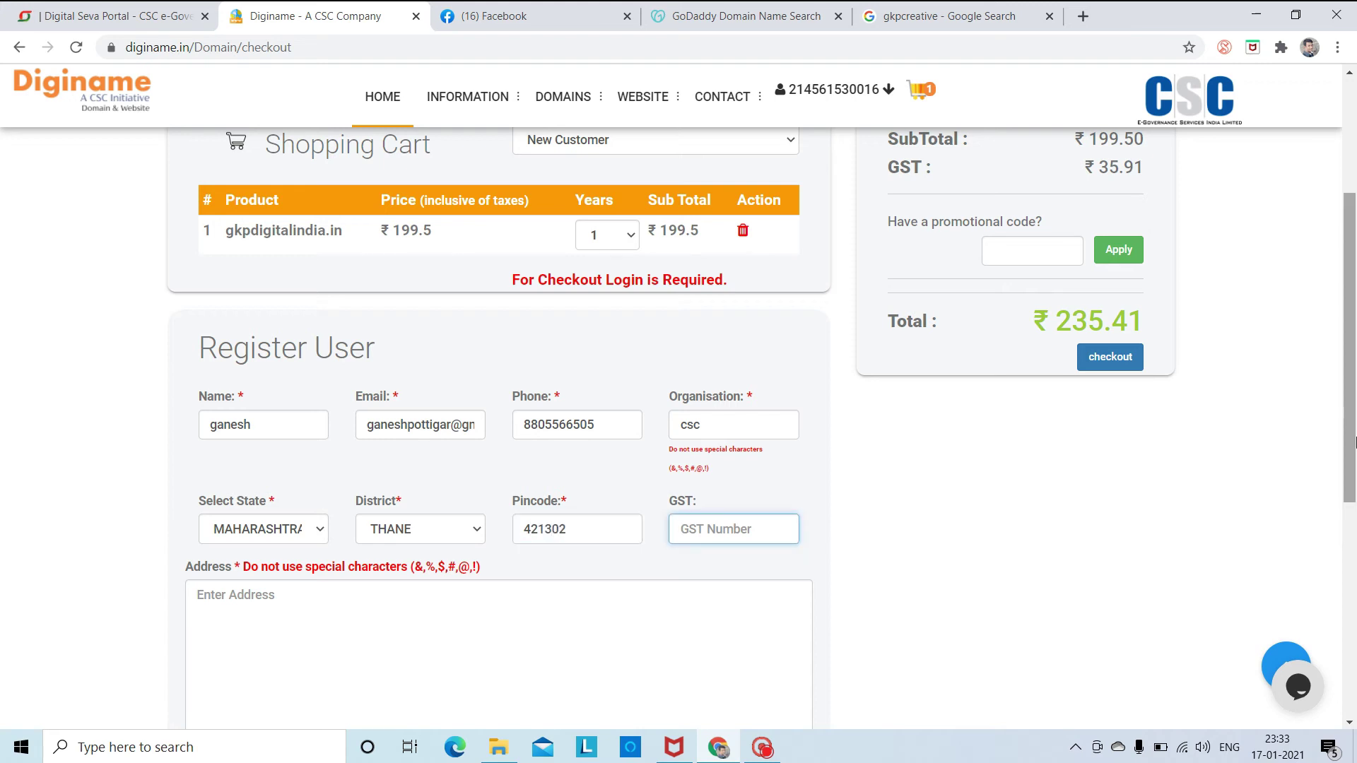
scroll(1193, 405, up, 1)
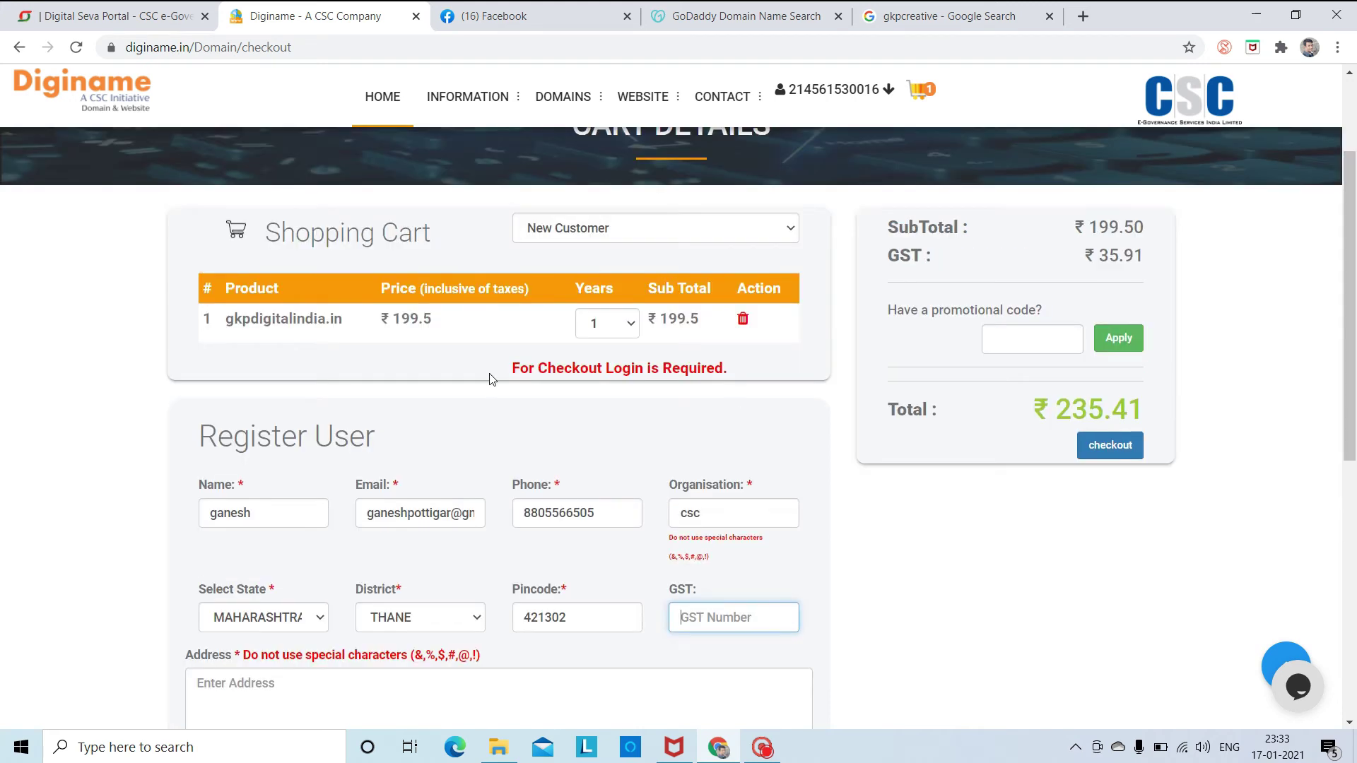
scroll(691, 414, down, 1)
scroll(300, 323, down, 1)
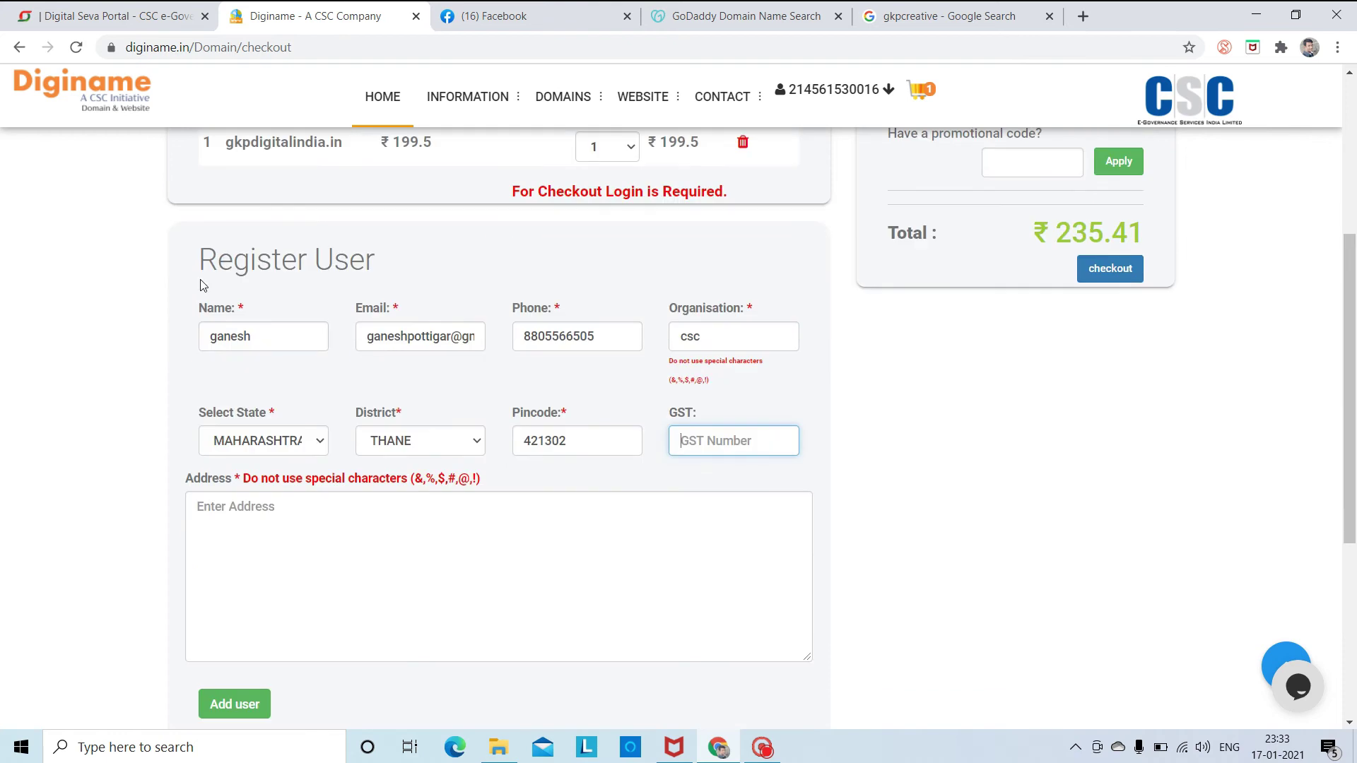
double_click(238, 314)
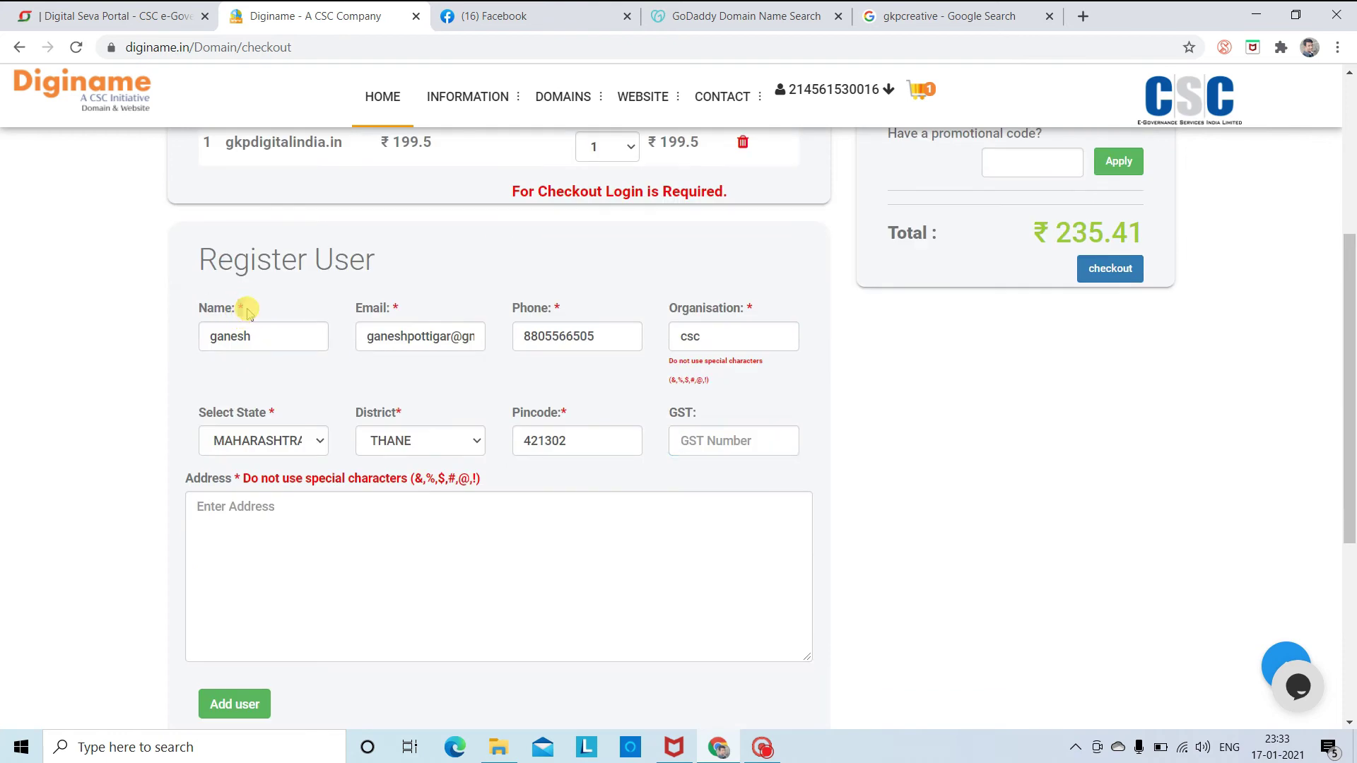
click(393, 311)
double_click(396, 311)
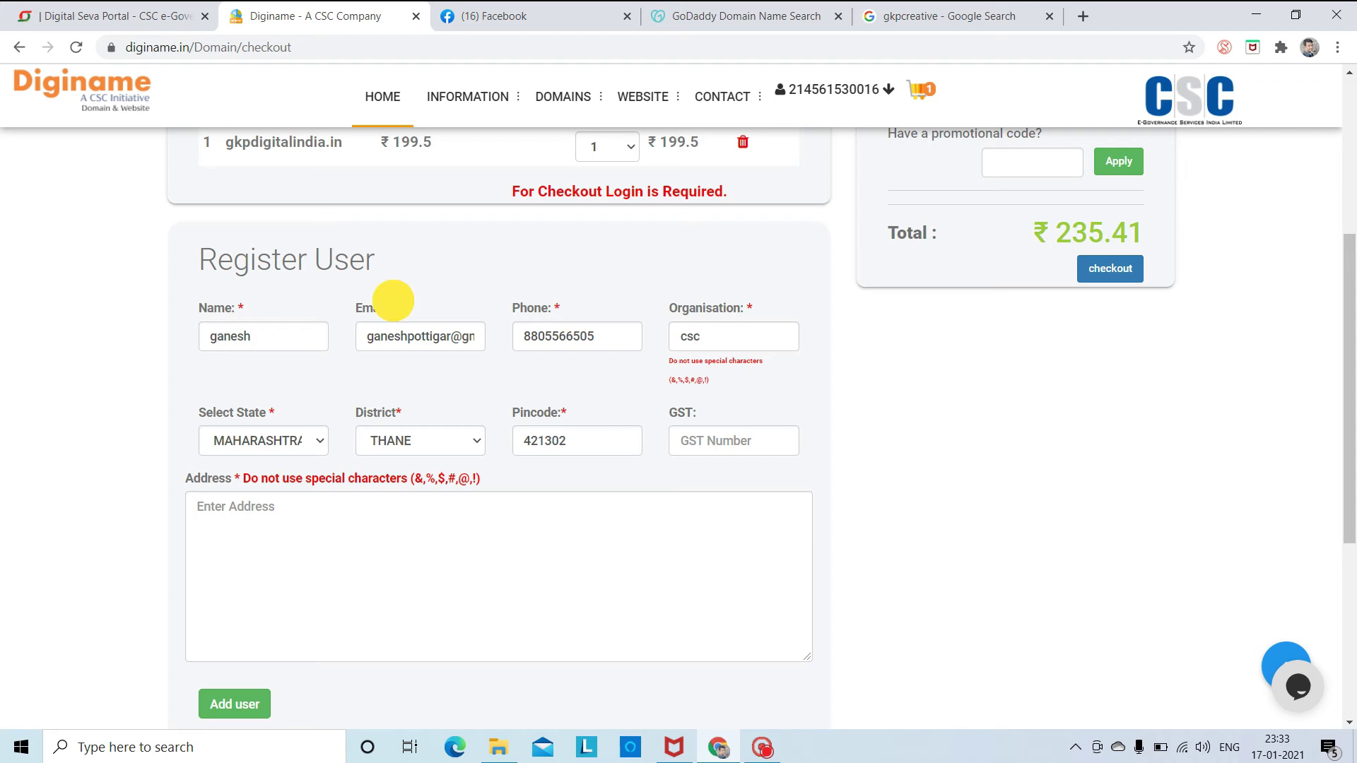
double_click(556, 311)
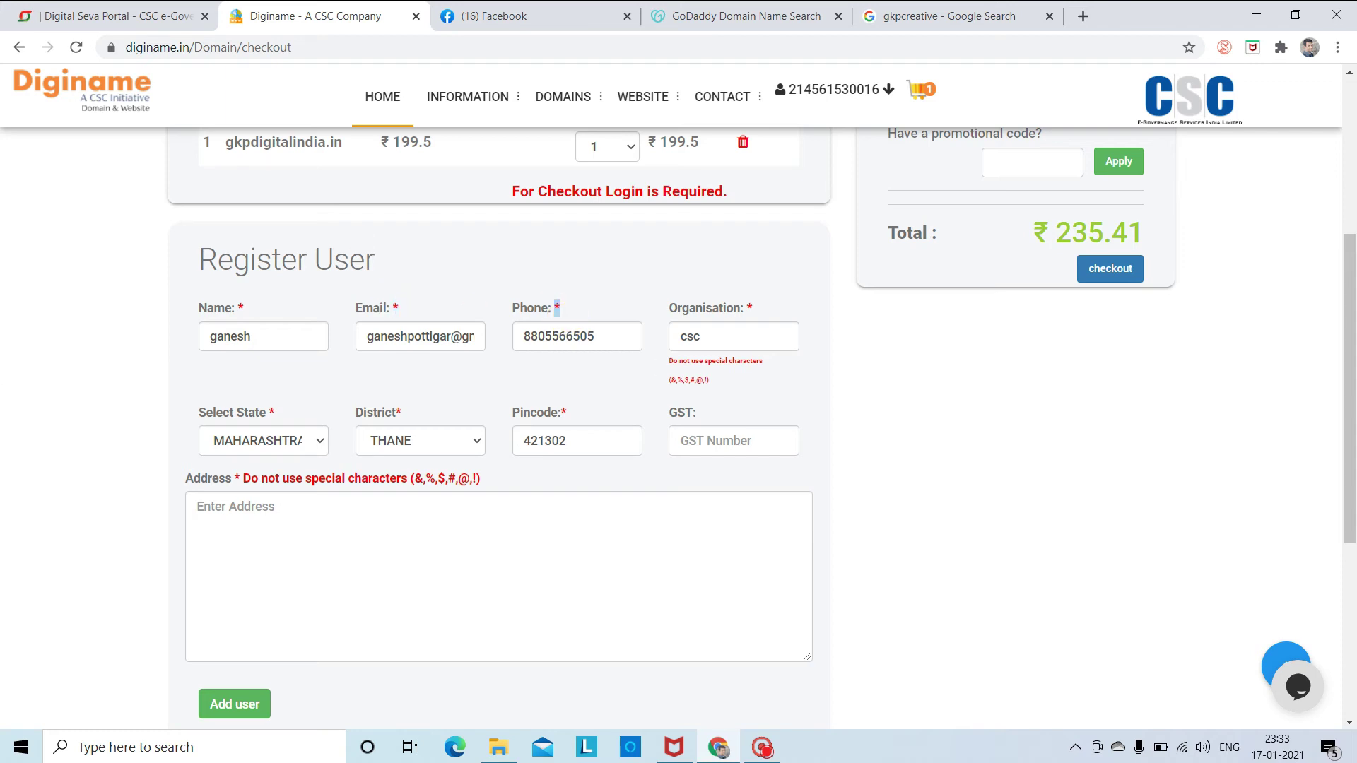
double_click(564, 413)
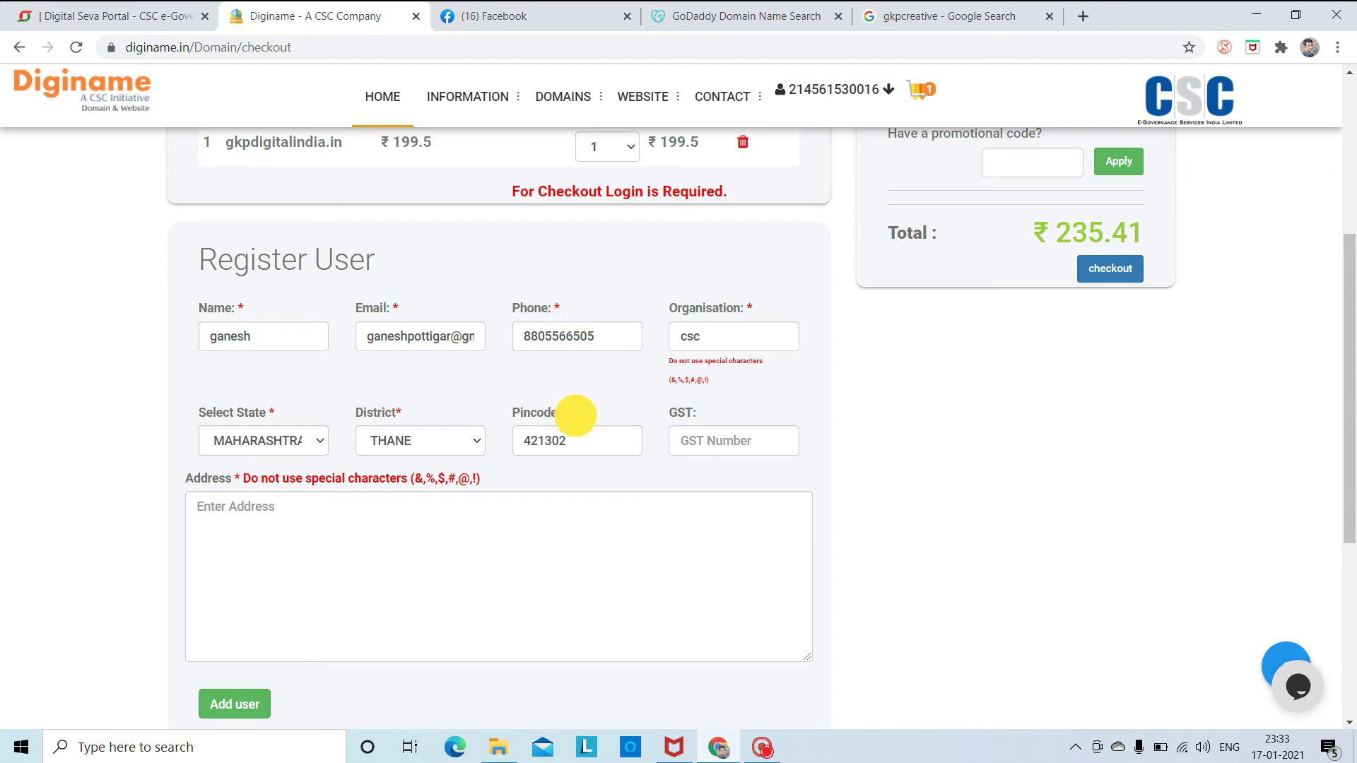
click(749, 310)
click(518, 535)
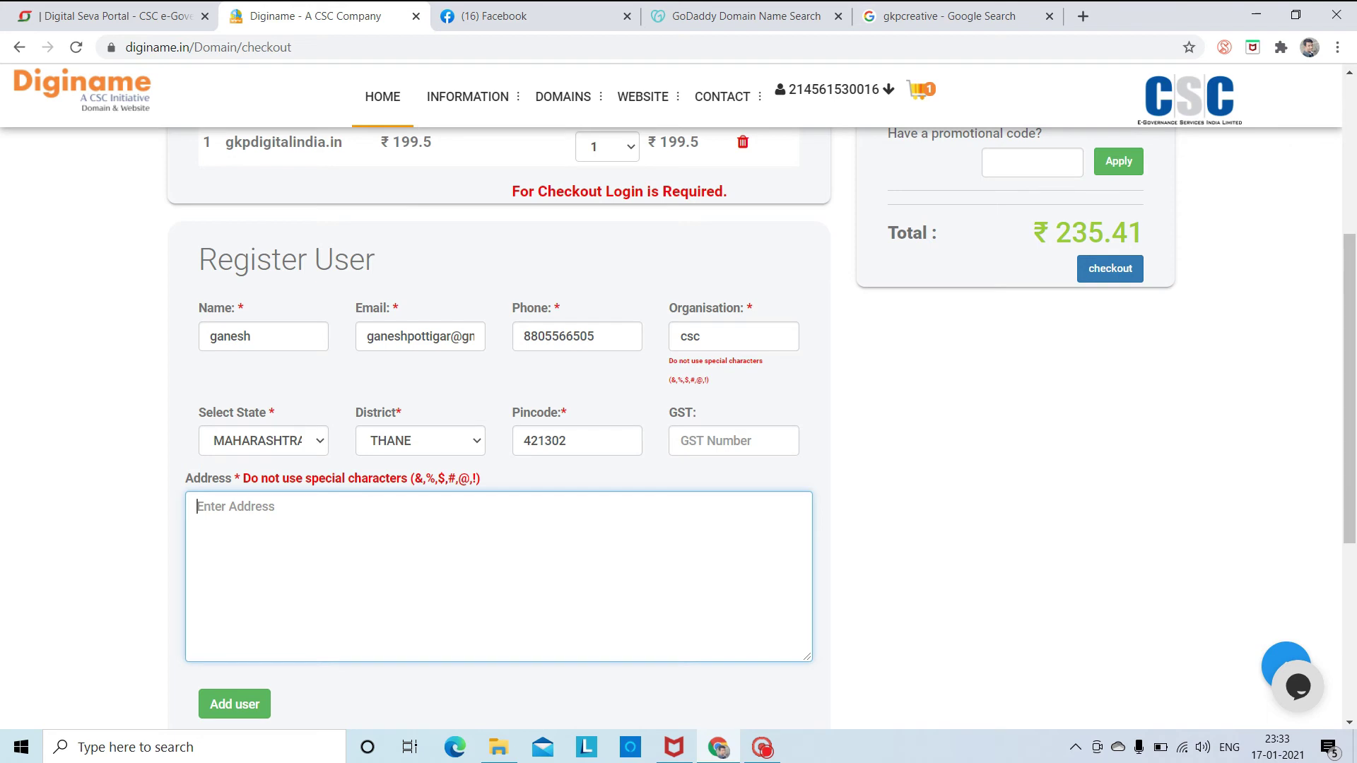
drag(185, 482, 261, 488)
triple_click(261, 485)
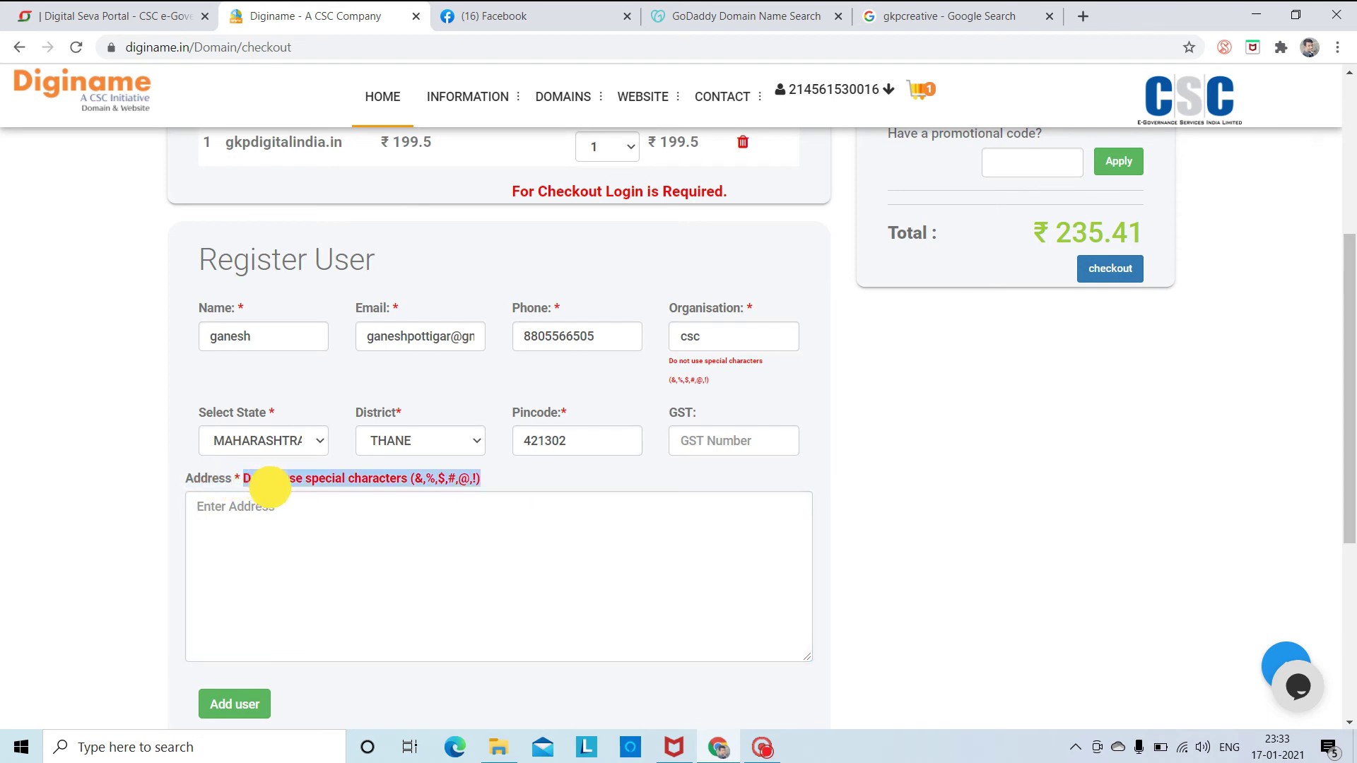
drag(312, 486, 415, 481)
click(438, 483)
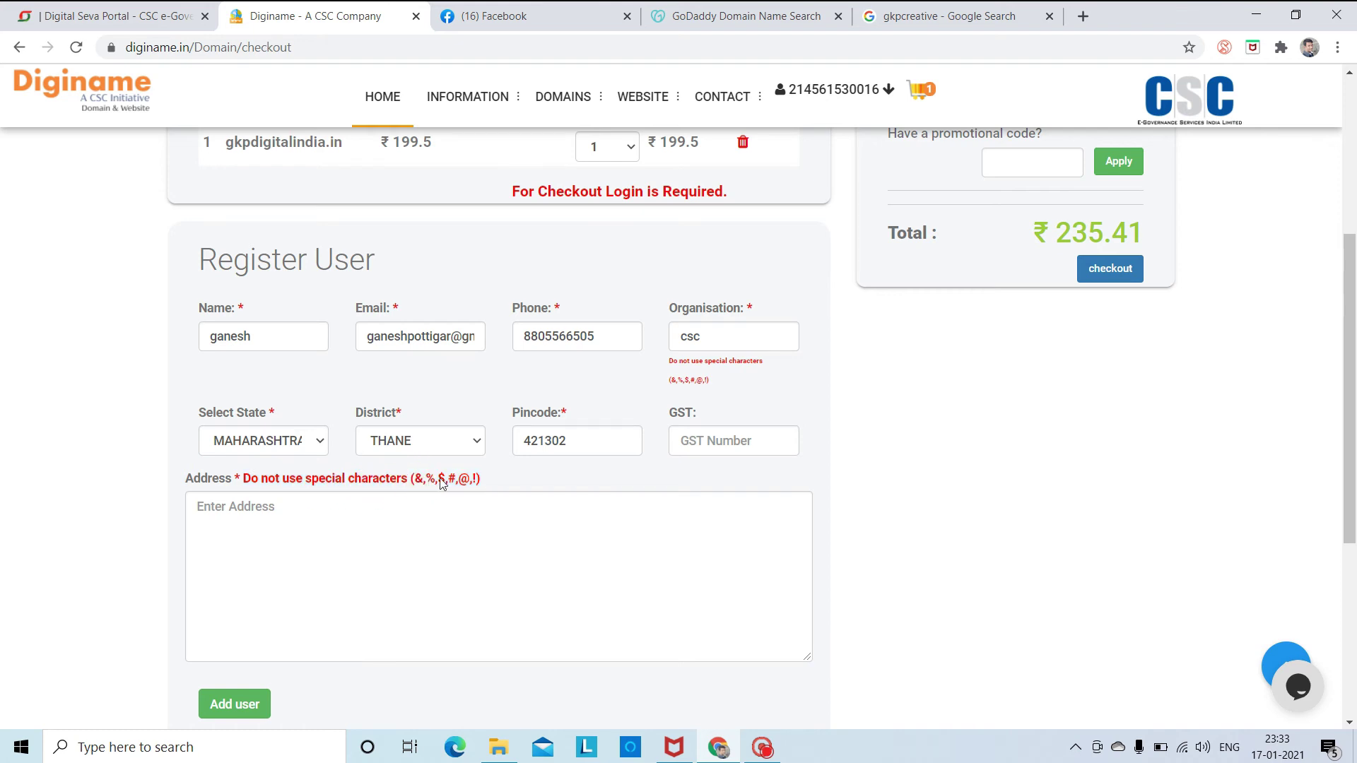
drag(504, 484, 421, 482)
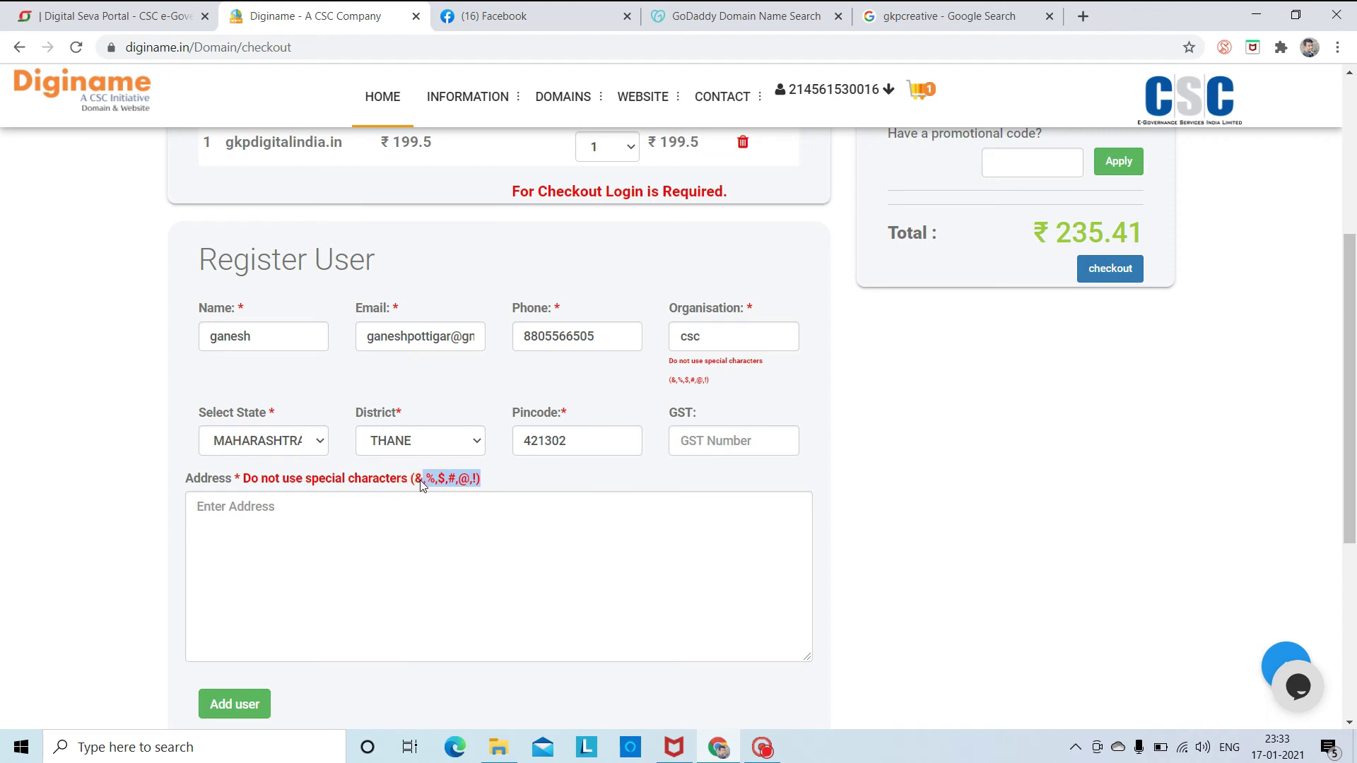
click(364, 530)
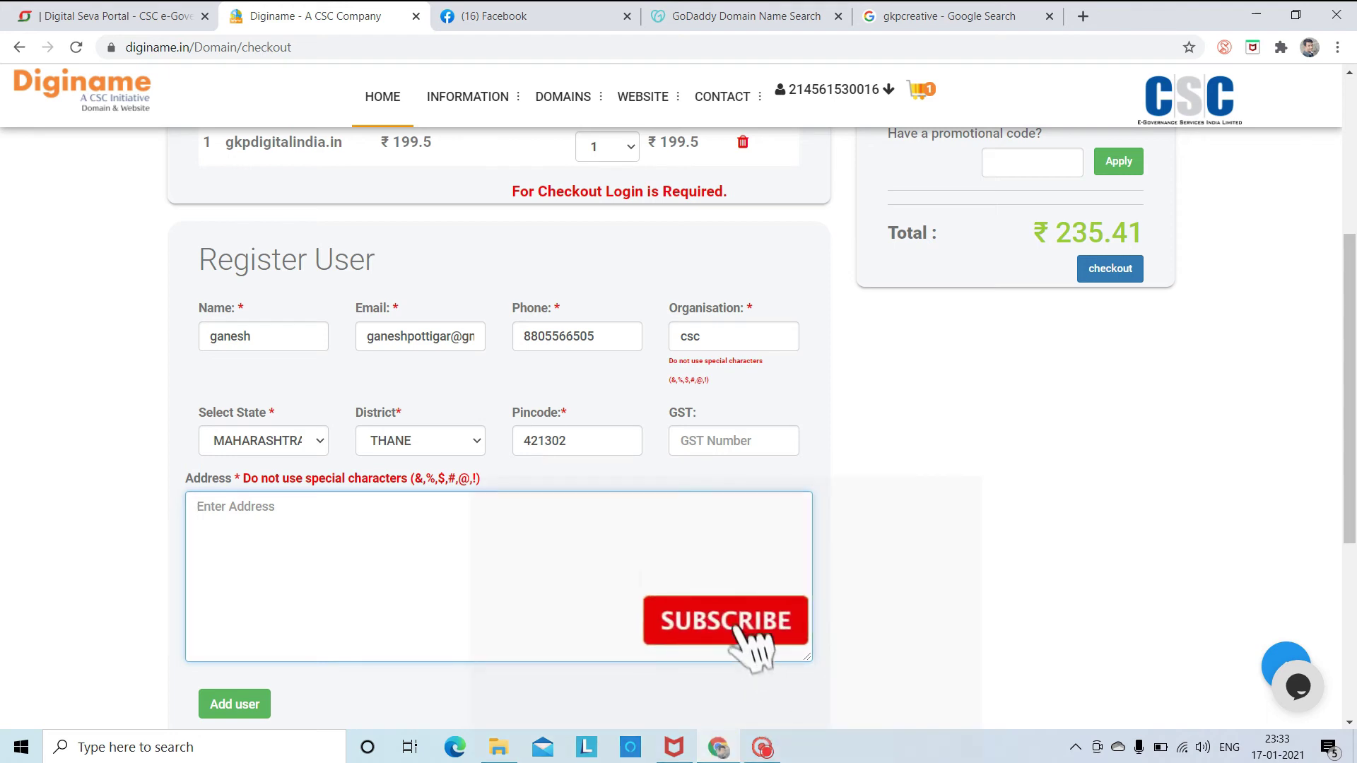
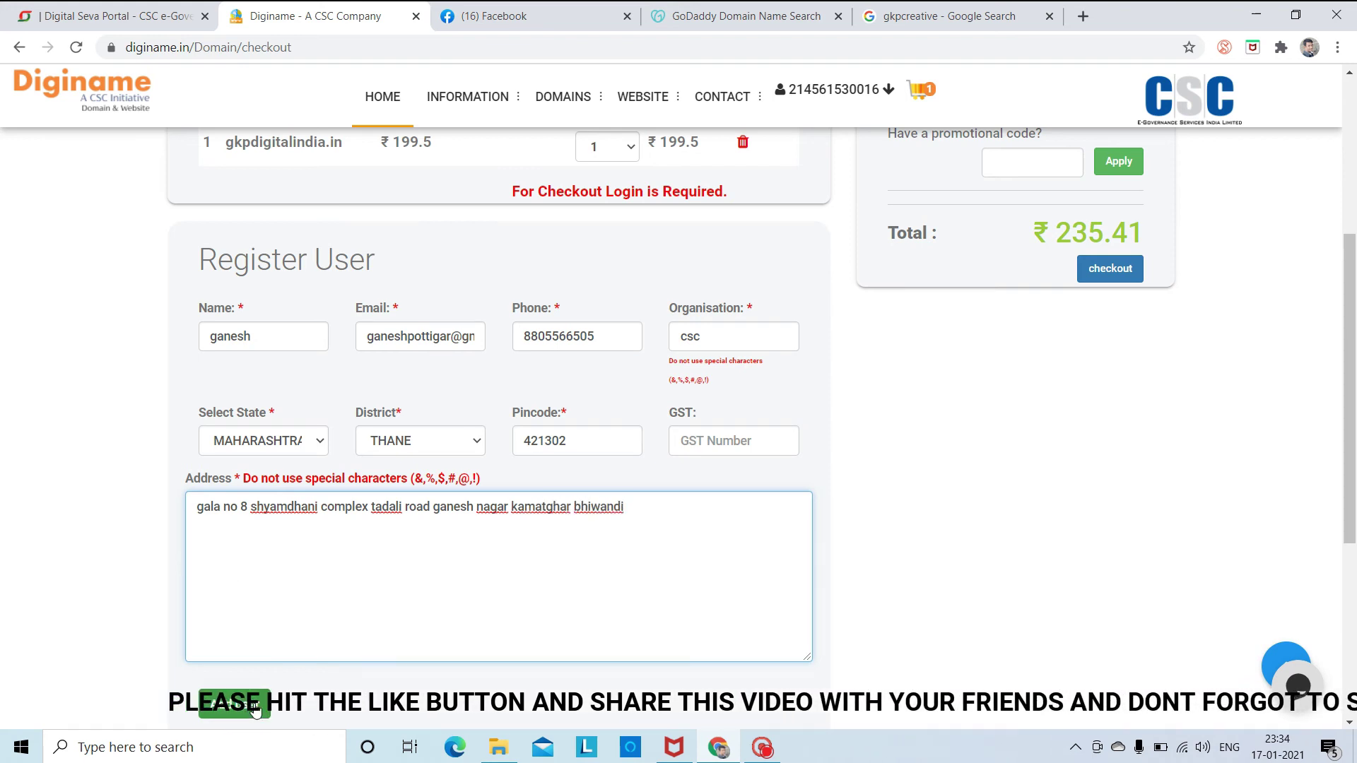
Enter the customer's postal address and submit it with Add user
scroll(256, 710, down, 1)
click(246, 619)
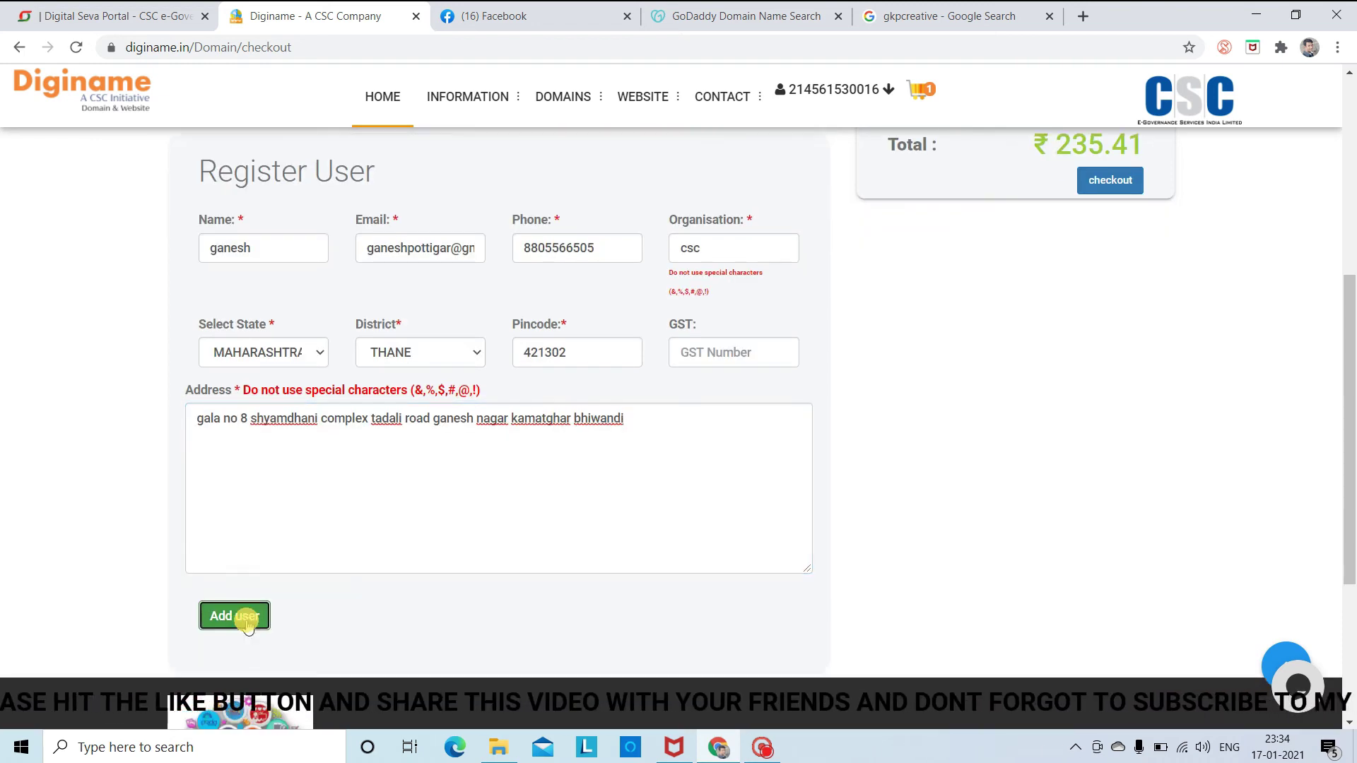
Note the new customer ID and mobile number, enter the received OTP, and attempt checkout
scroll(303, 424, up, 1)
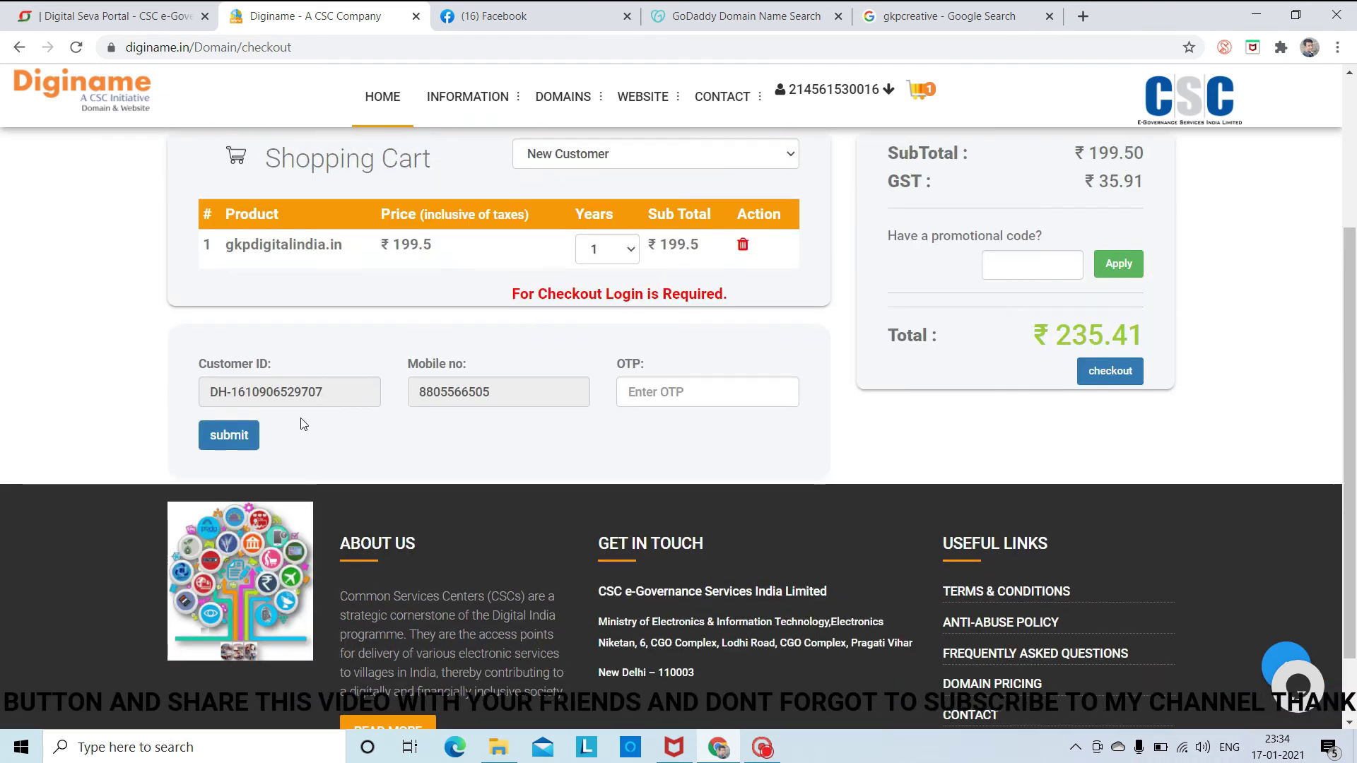
drag(491, 393, 412, 399)
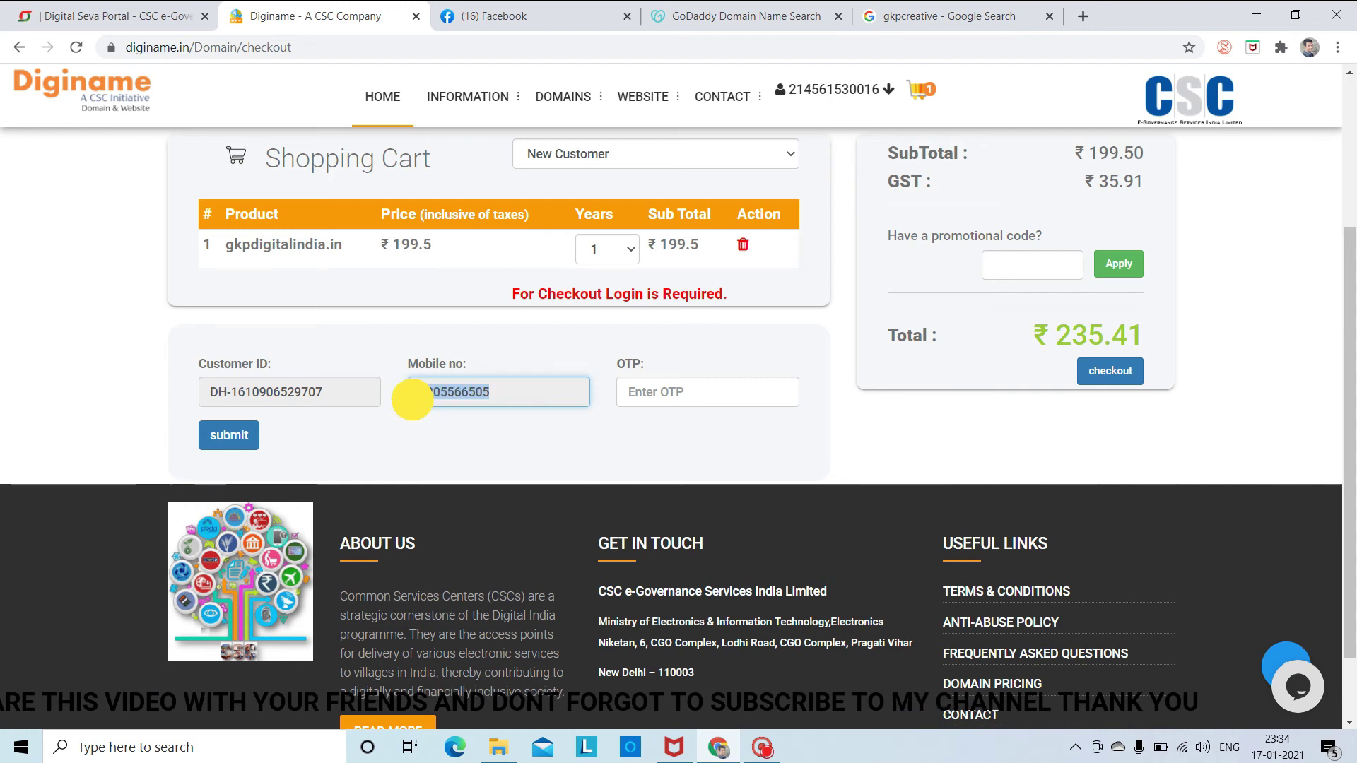
drag(325, 393, 212, 403)
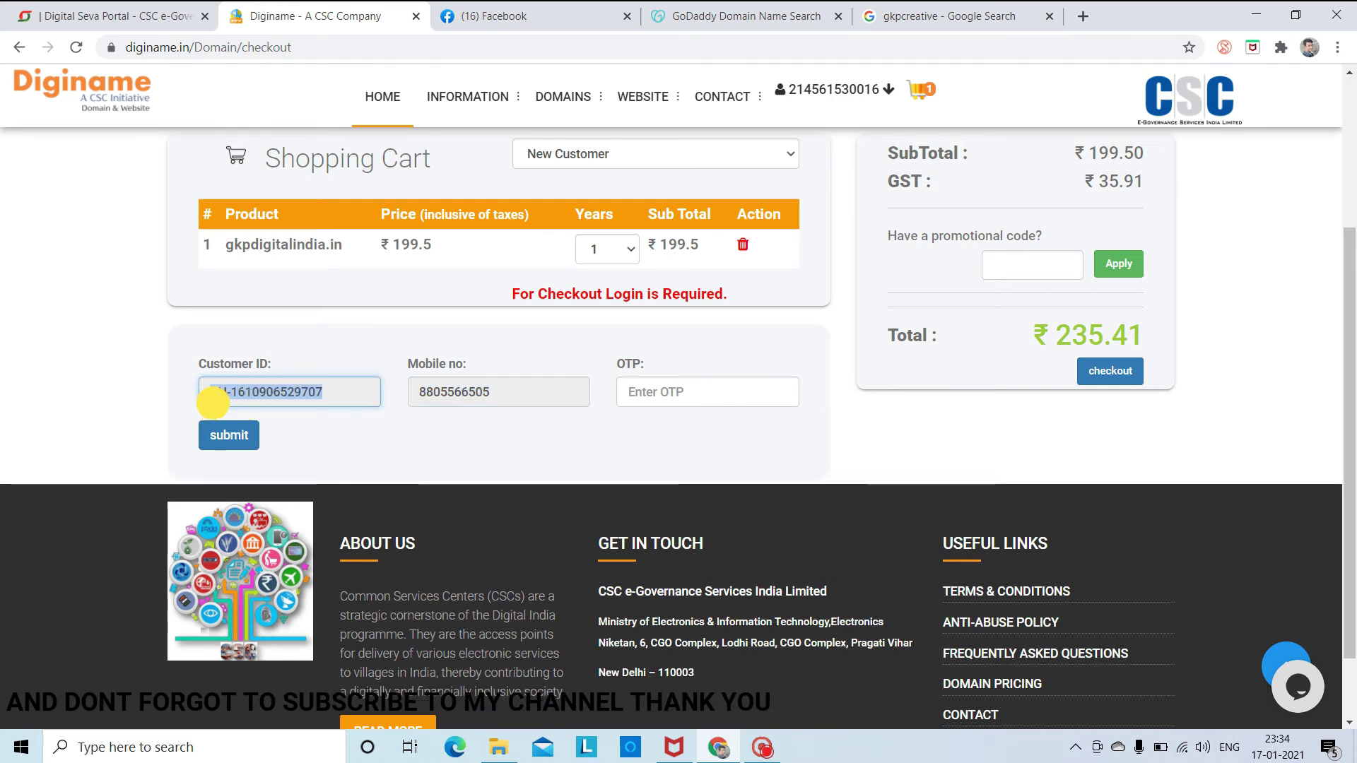
click(660, 391)
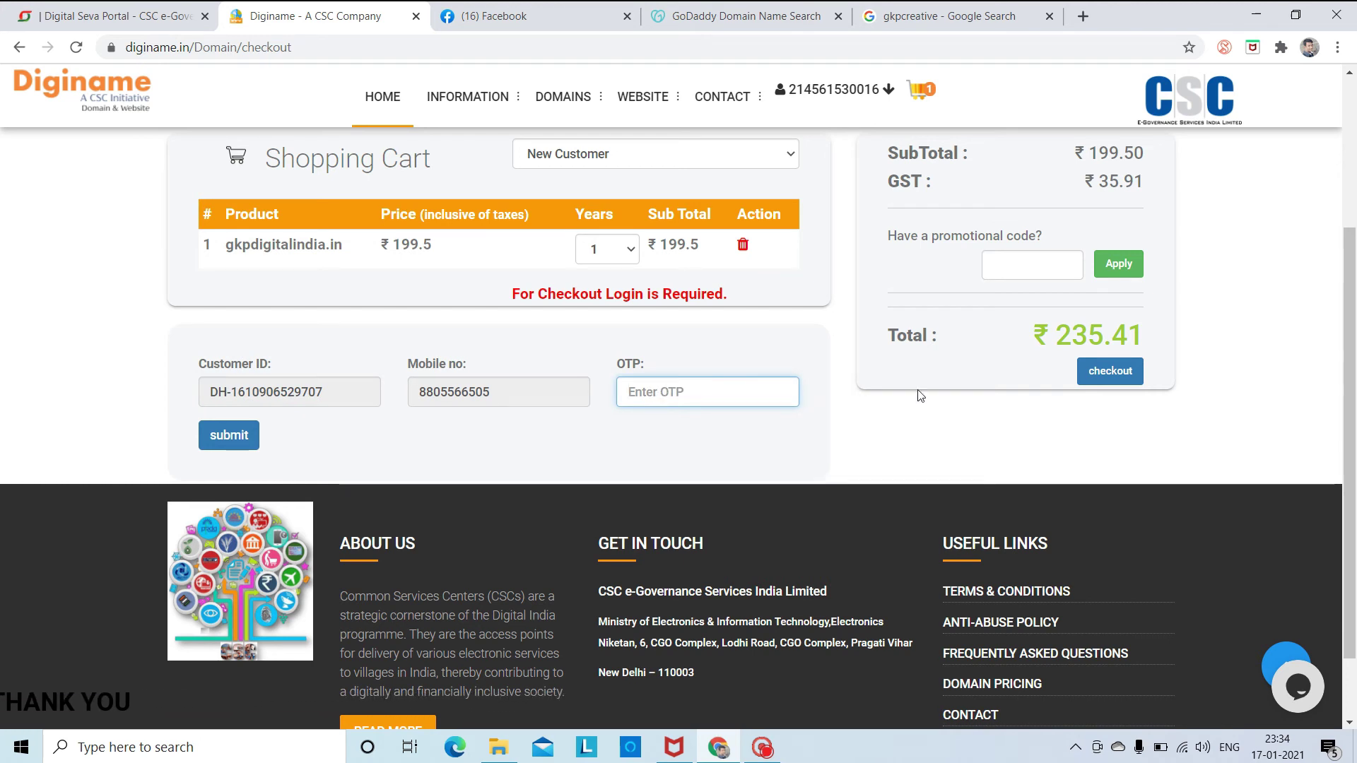
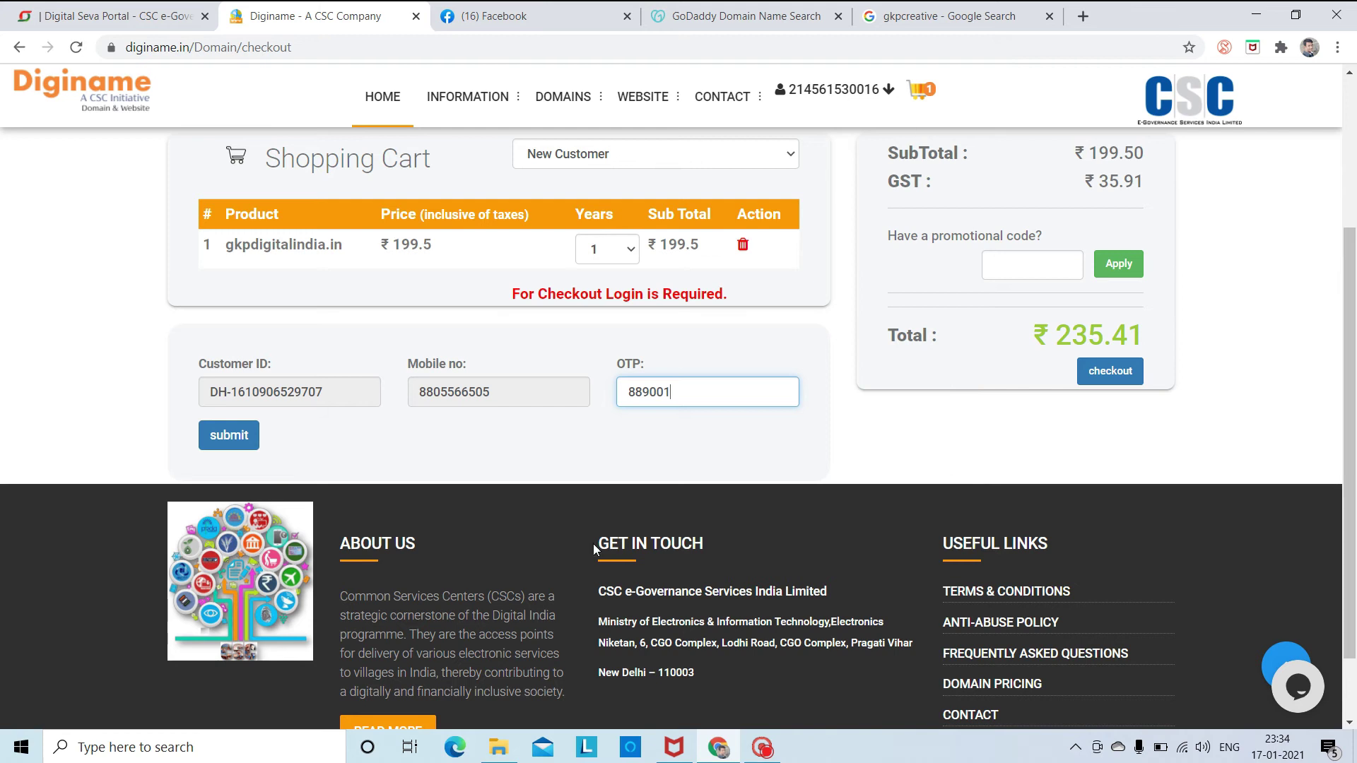
click(1109, 377)
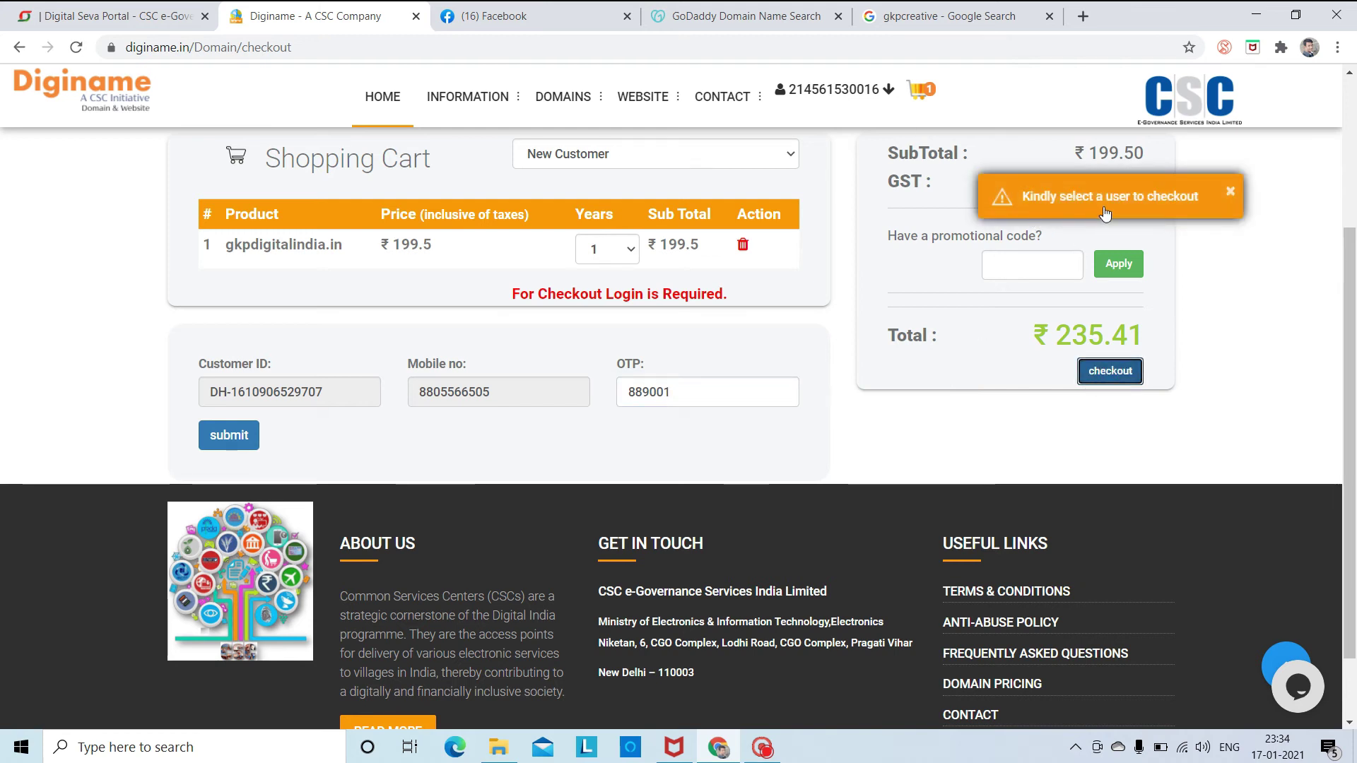
Submit the entered OTP to verify the customer
scroll(830, 364, up, 1)
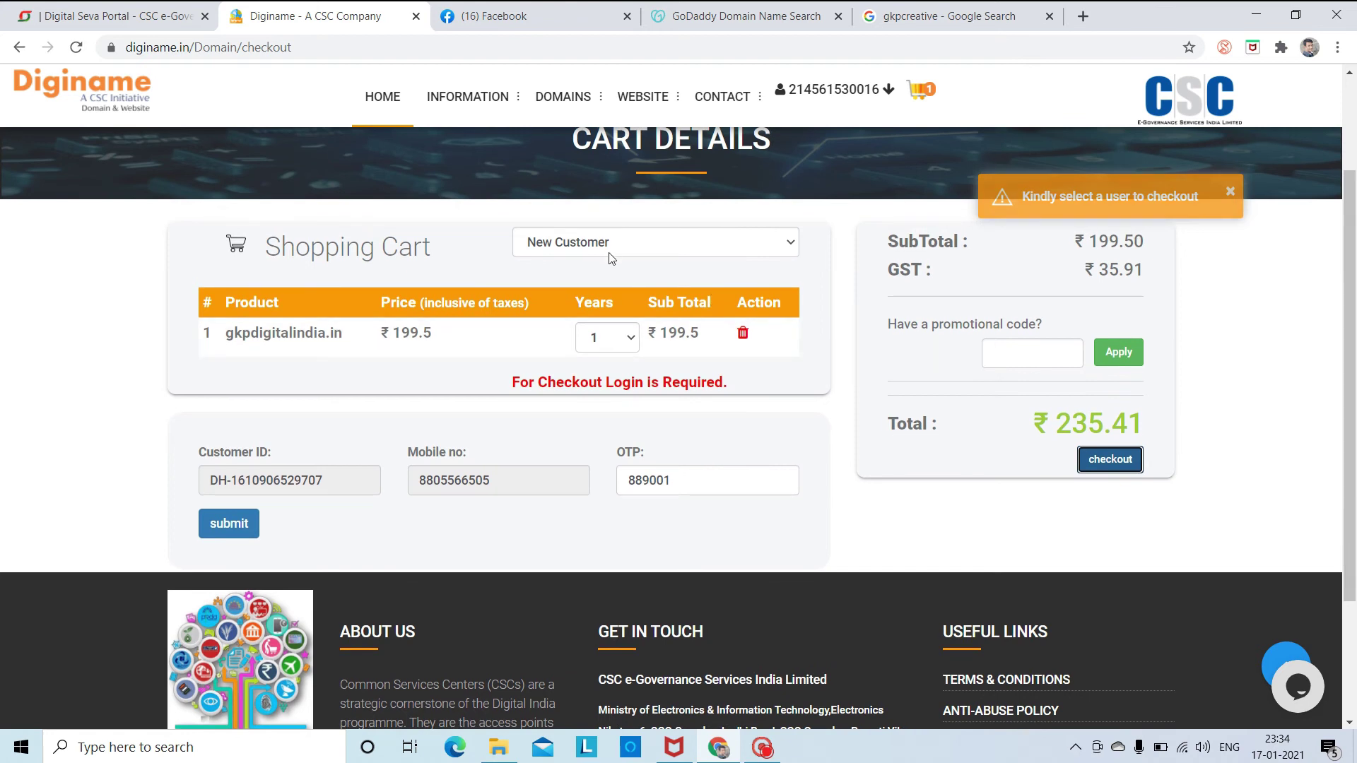
double_click(689, 481)
click(229, 524)
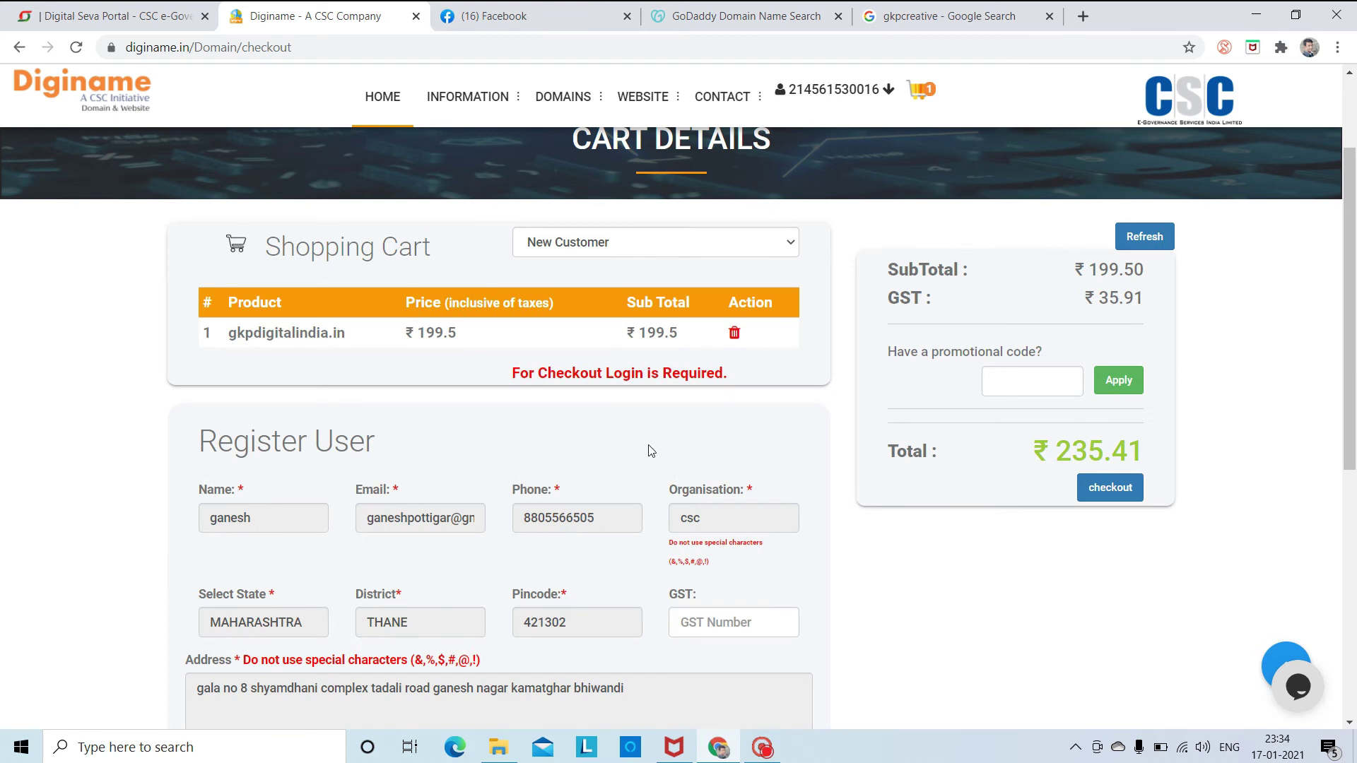
Keep New Customer as the customer type and proceed to the payment summary
scroll(611, 417, down, 3)
scroll(628, 199, up, 2)
click(565, 154)
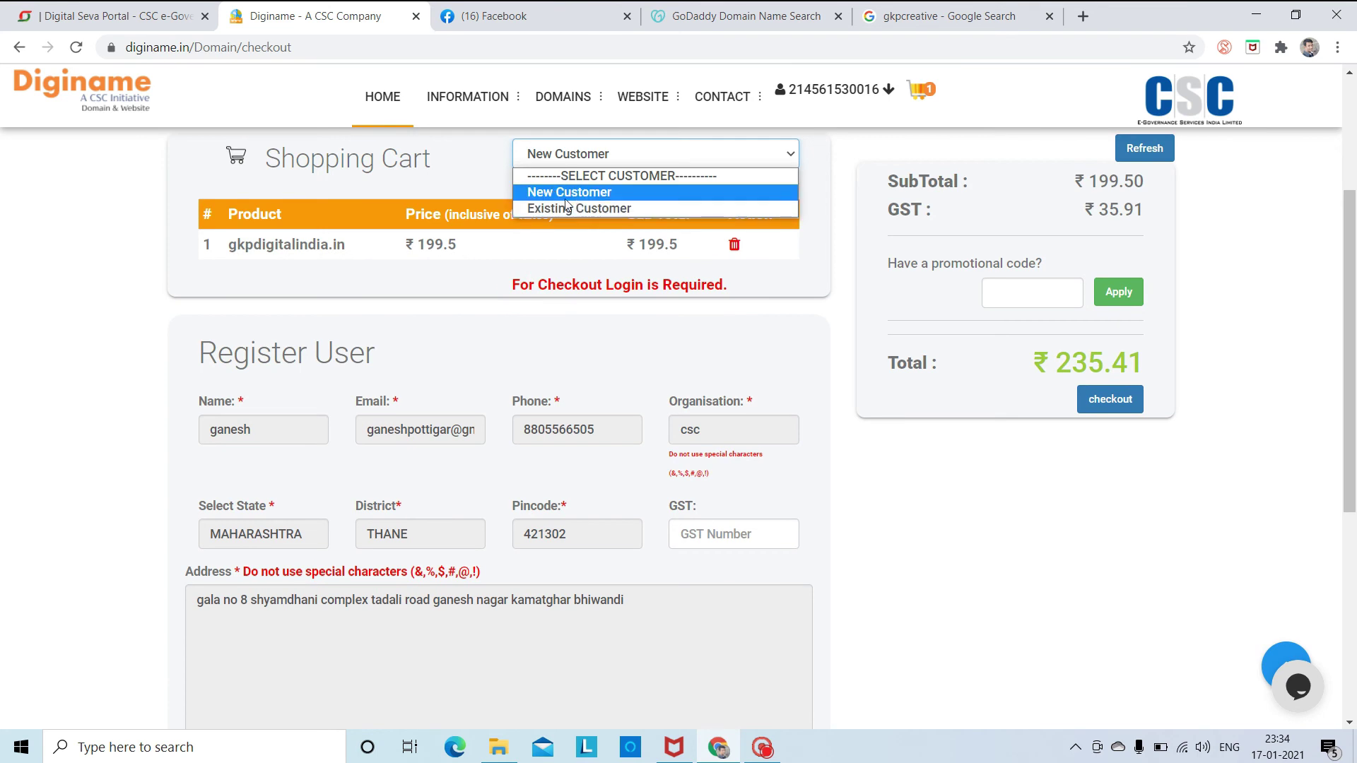
click(572, 195)
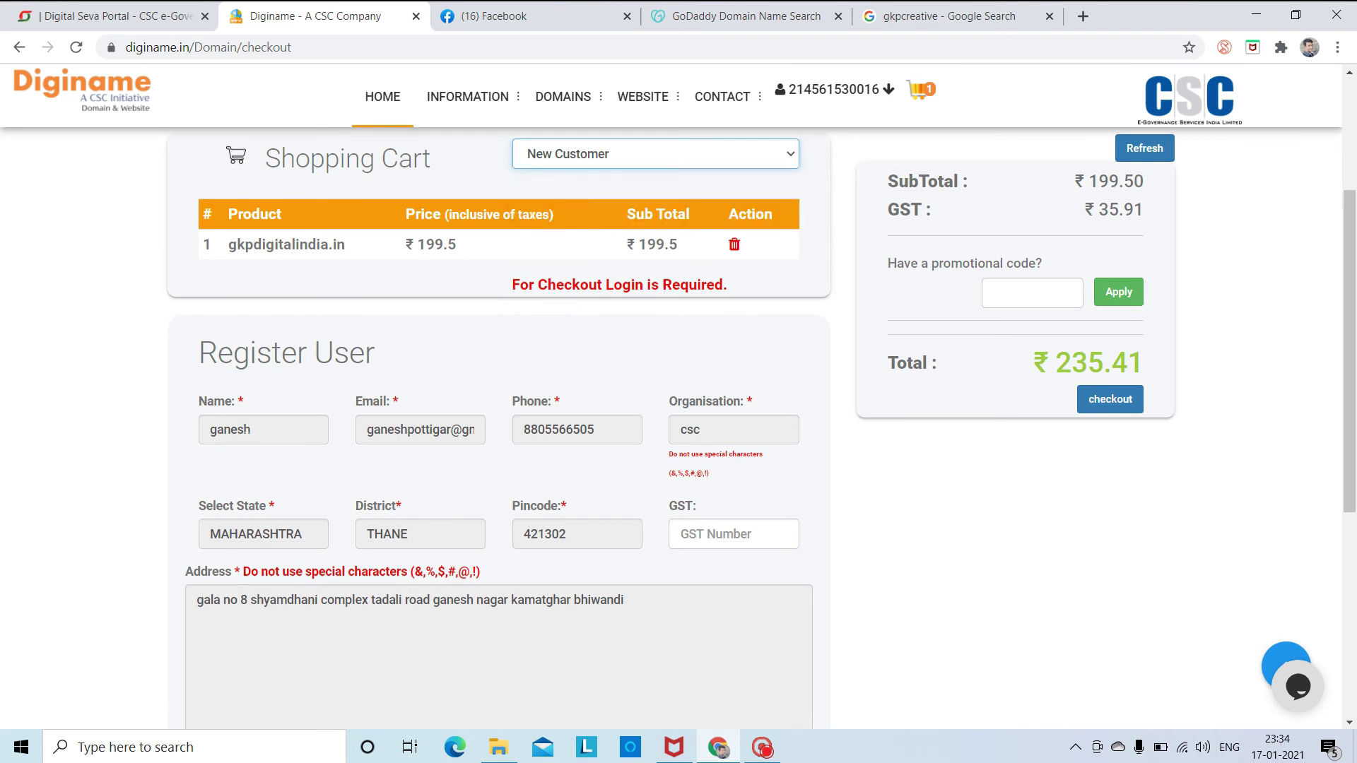
scroll(1143, 339, down, 2)
scroll(1060, 297, up, 2)
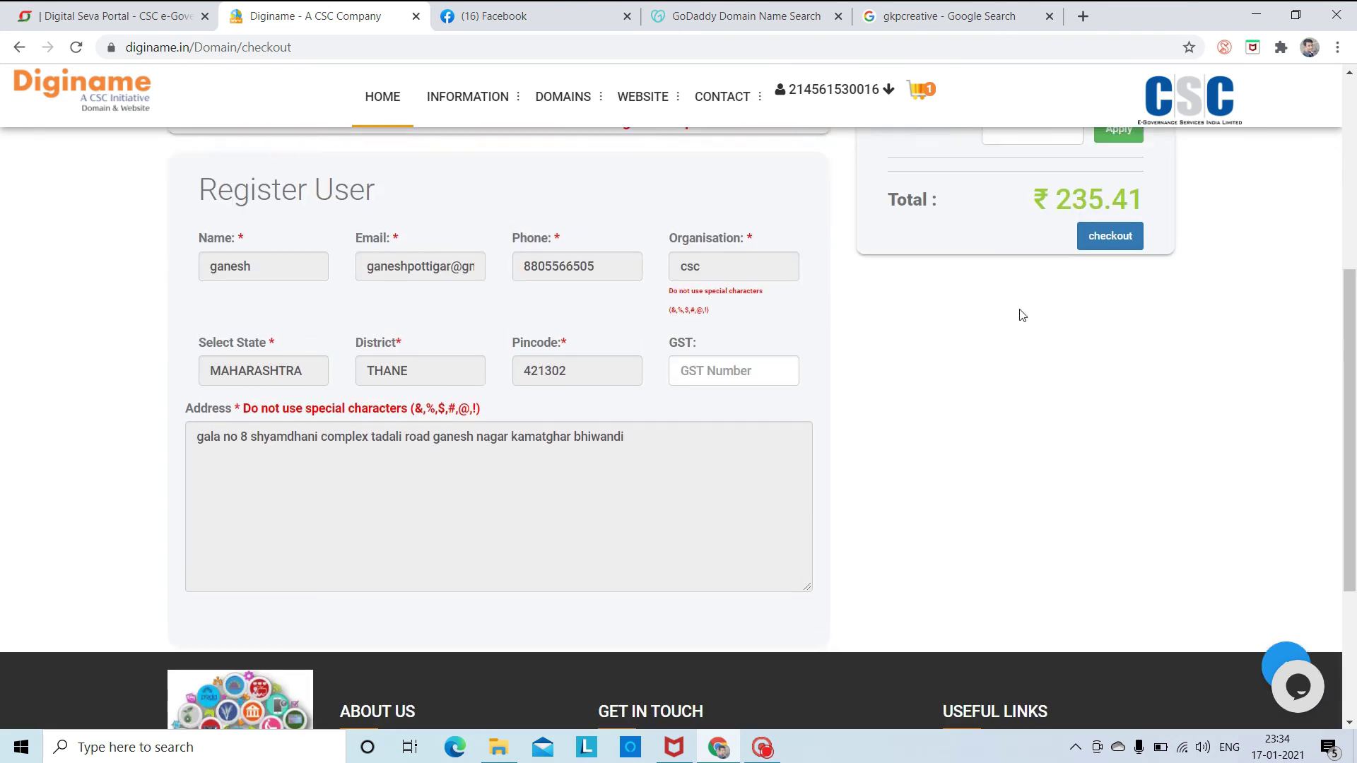
drag(896, 263, 1044, 279)
click(1032, 293)
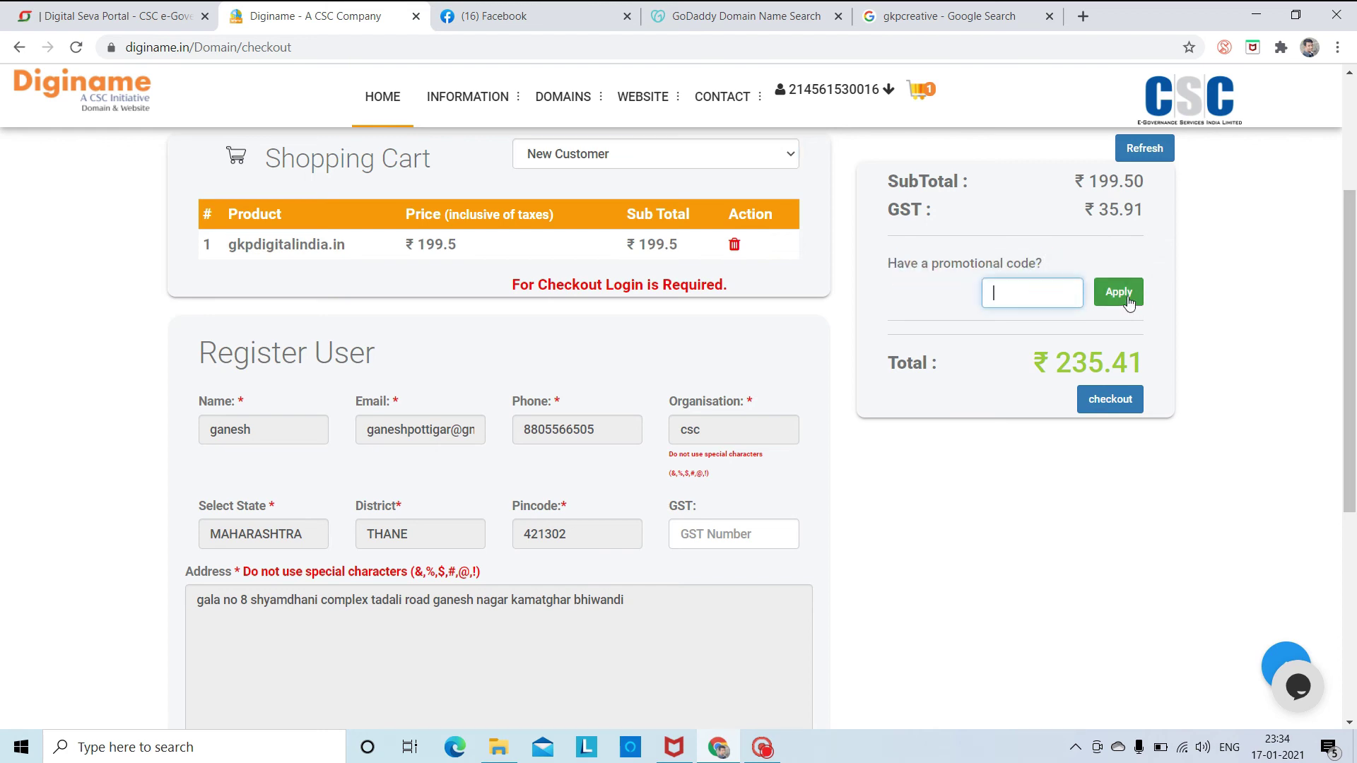
click(1107, 401)
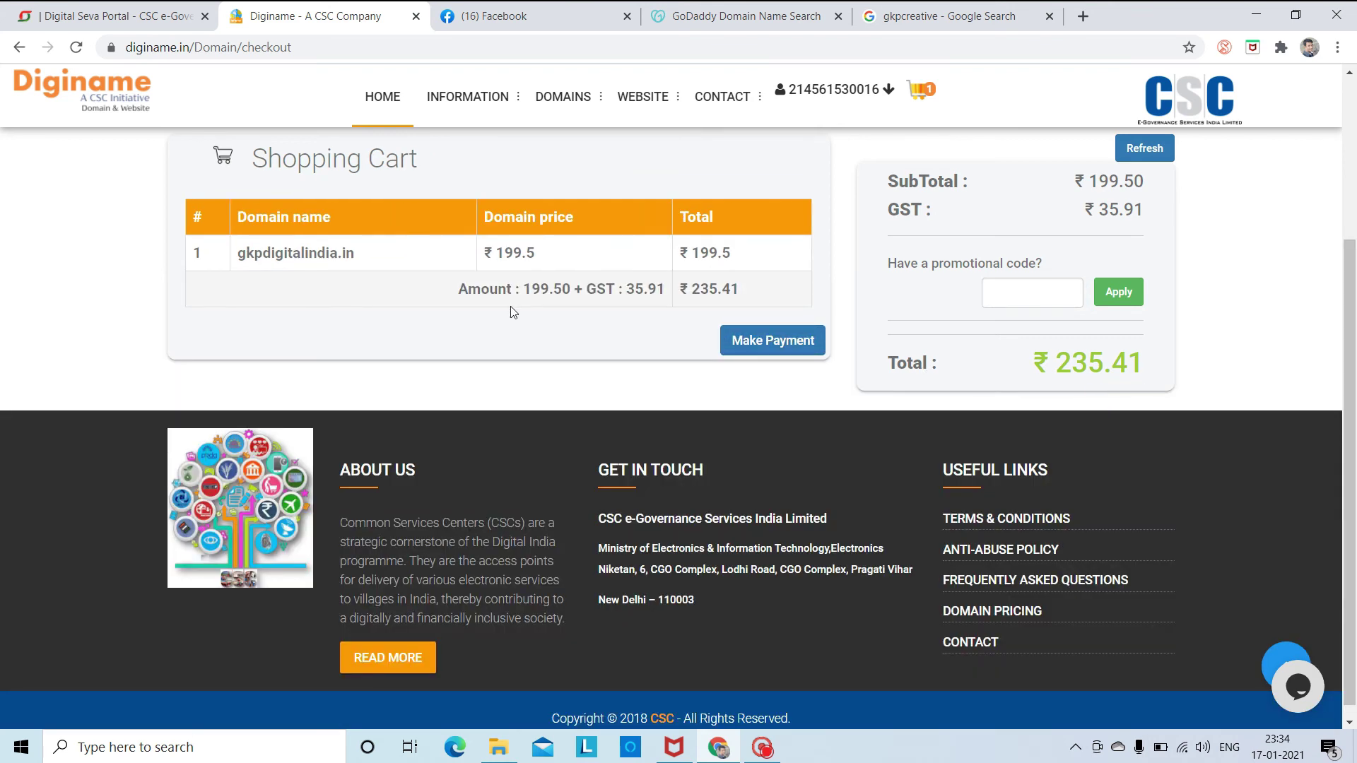
Confirm gkpdigitalindia.in at ₹235.41 and send the order to wallet payment
scroll(282, 332, up, 1)
drag(238, 342, 358, 346)
mouse_move(496, 342)
mouse_down()
mouse_move(642, 351)
mouse_move(752, 393)
mouse_up()
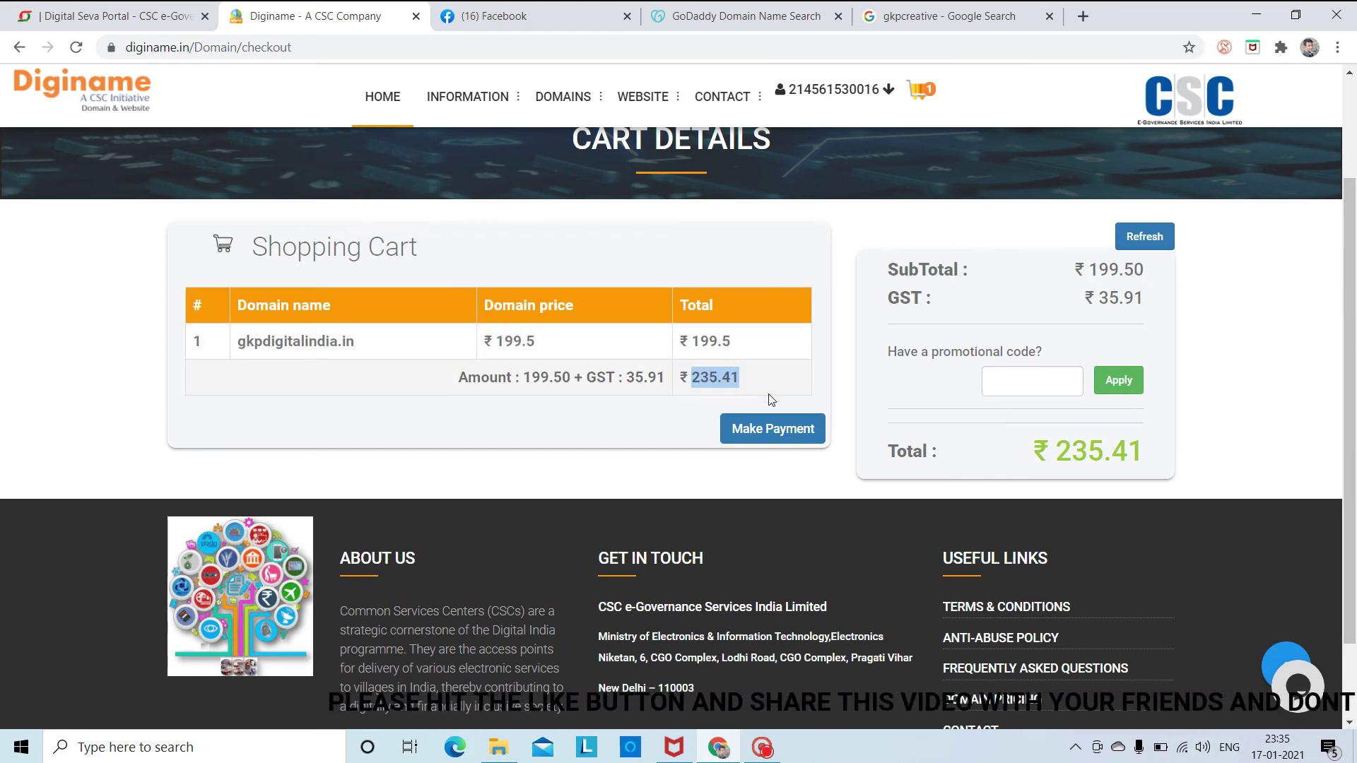
click(769, 429)
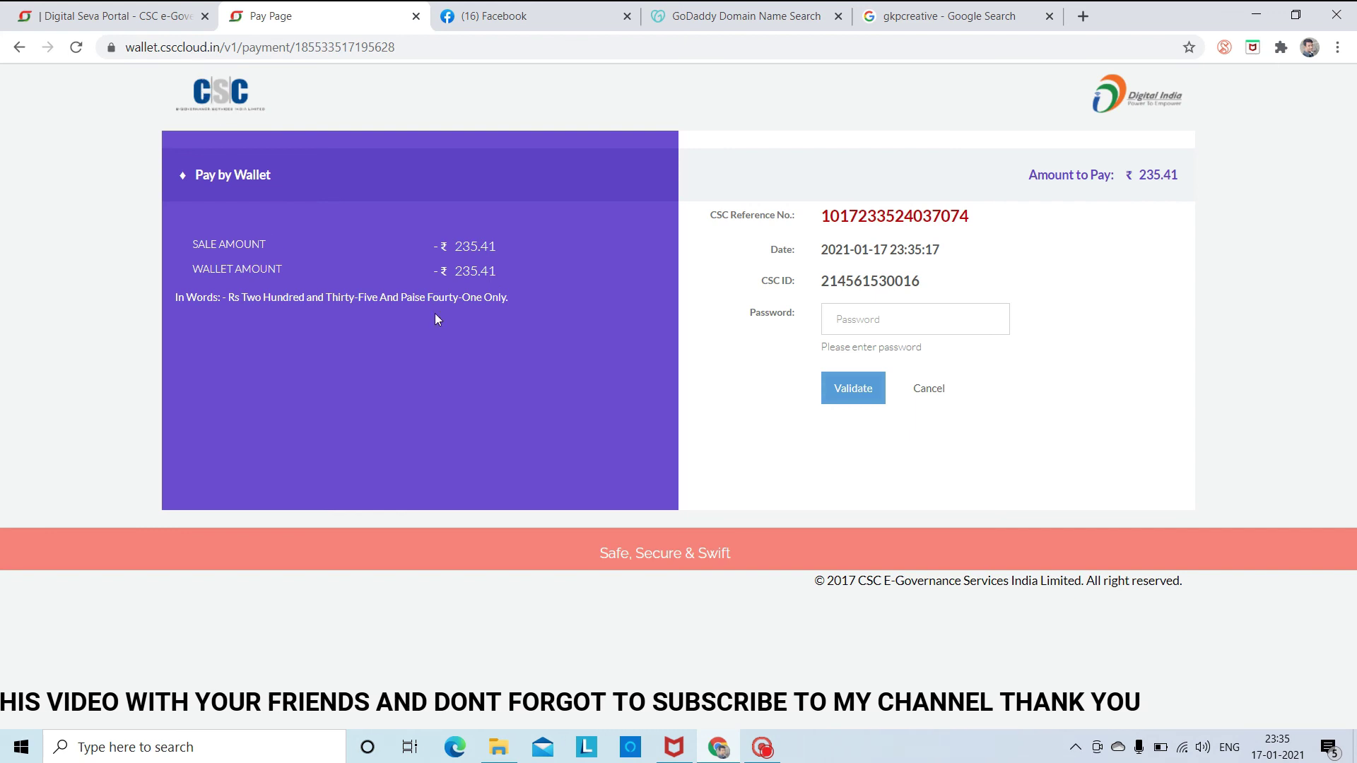
Enter and validate the CSC wallet password for the ₹235.41 payment
drag(453, 246, 505, 278)
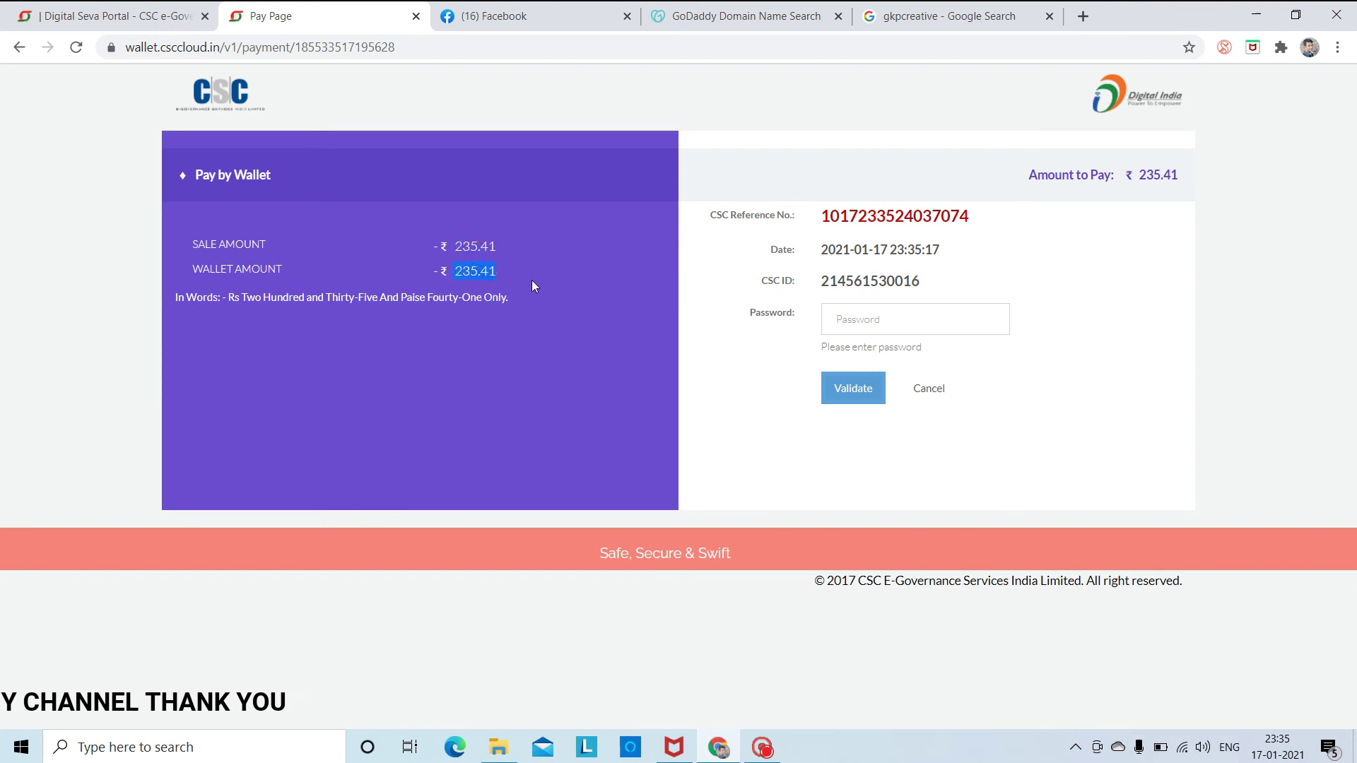
click(857, 321)
click(832, 281)
click(860, 312)
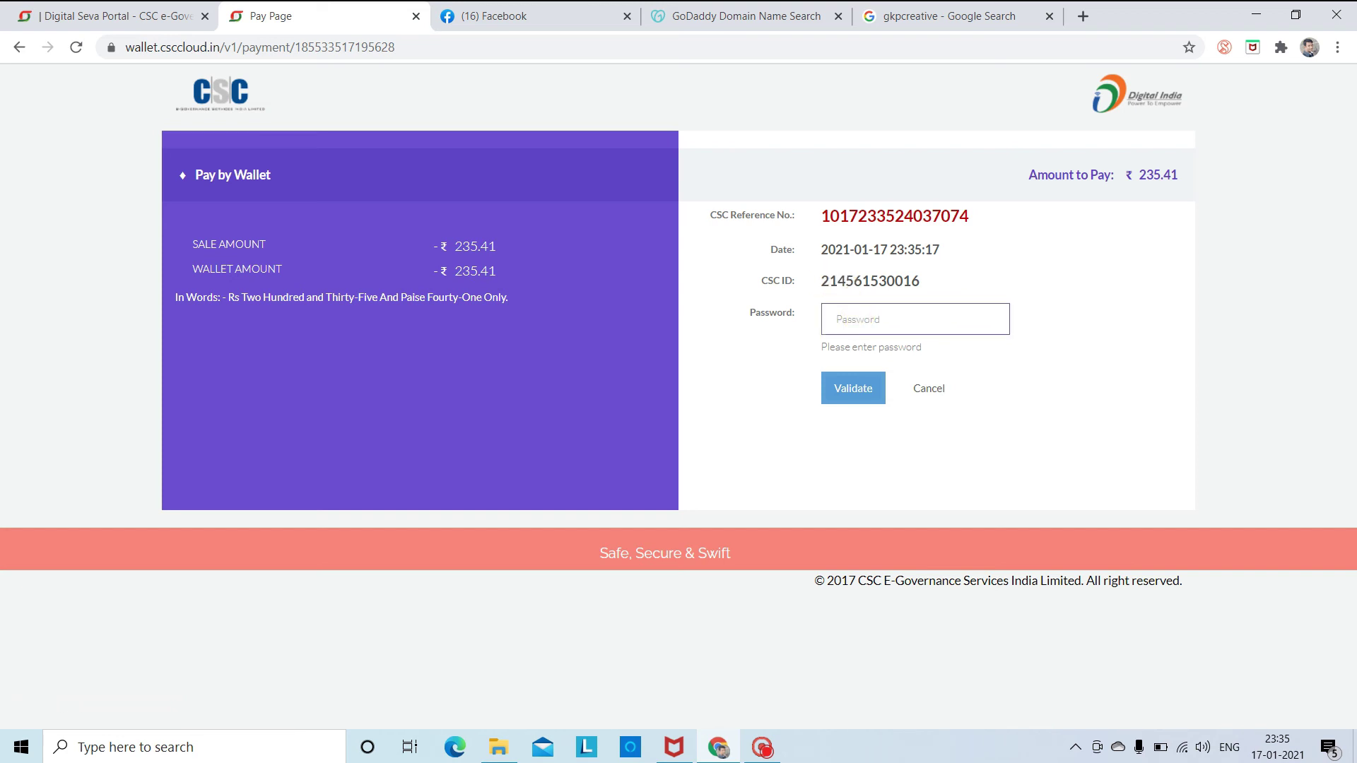
click(906, 322)
text(•)
click(851, 388)
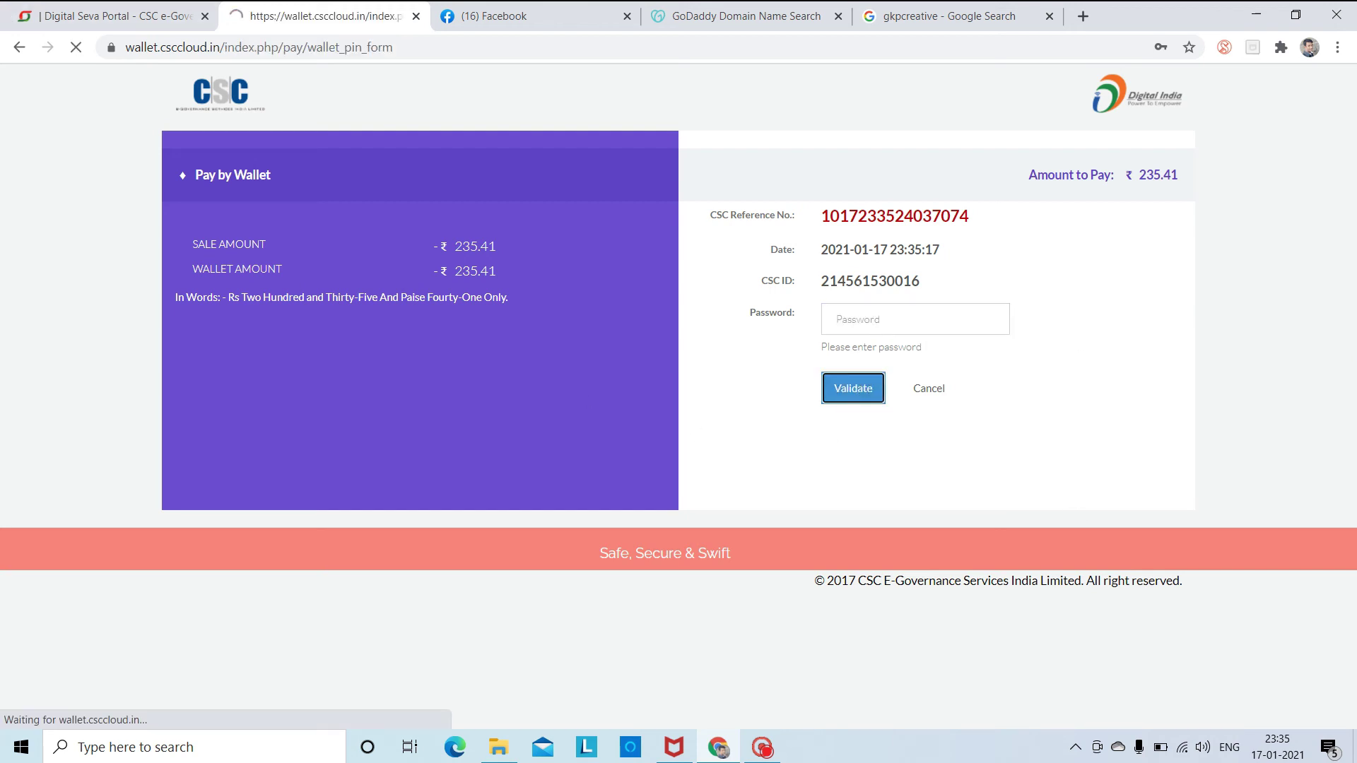
Enter the wallet PIN and pay ₹235.41
click(918, 319)
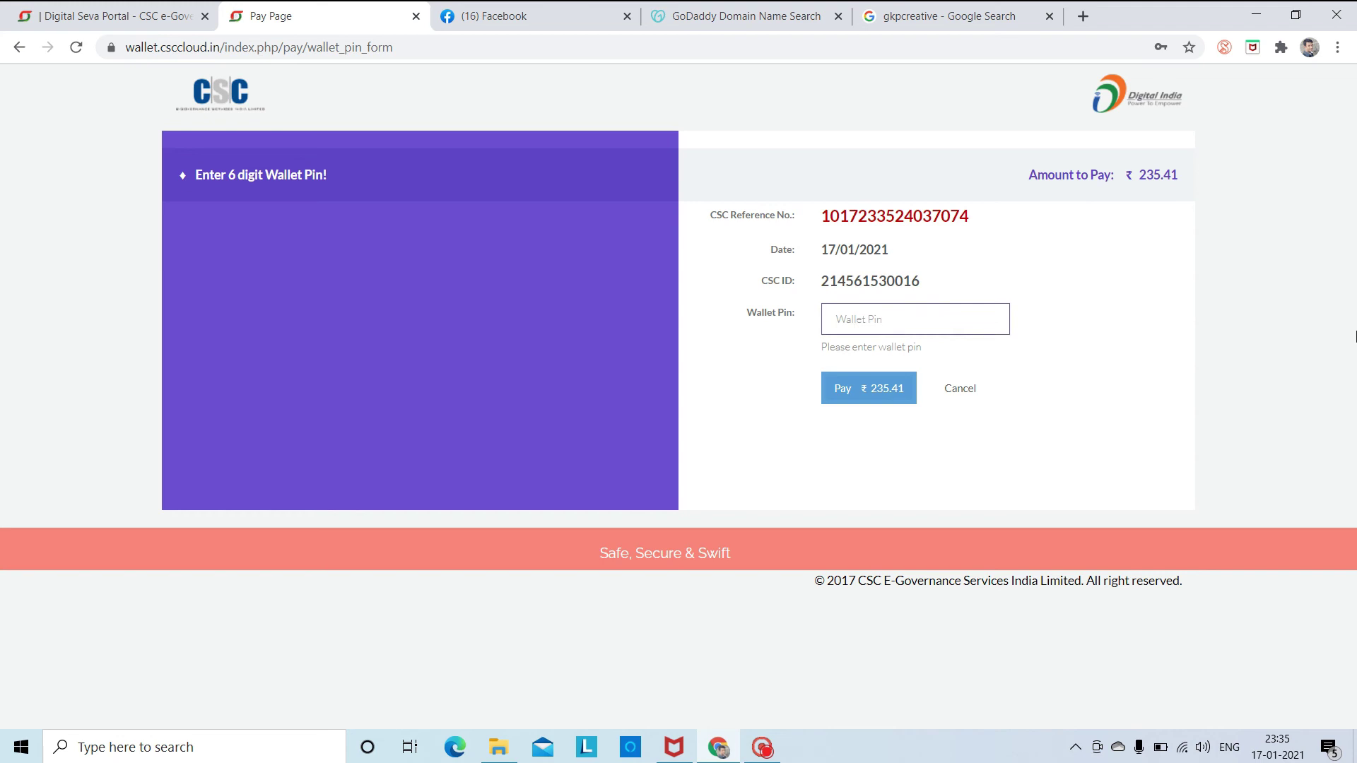
text(••)
click(841, 387)
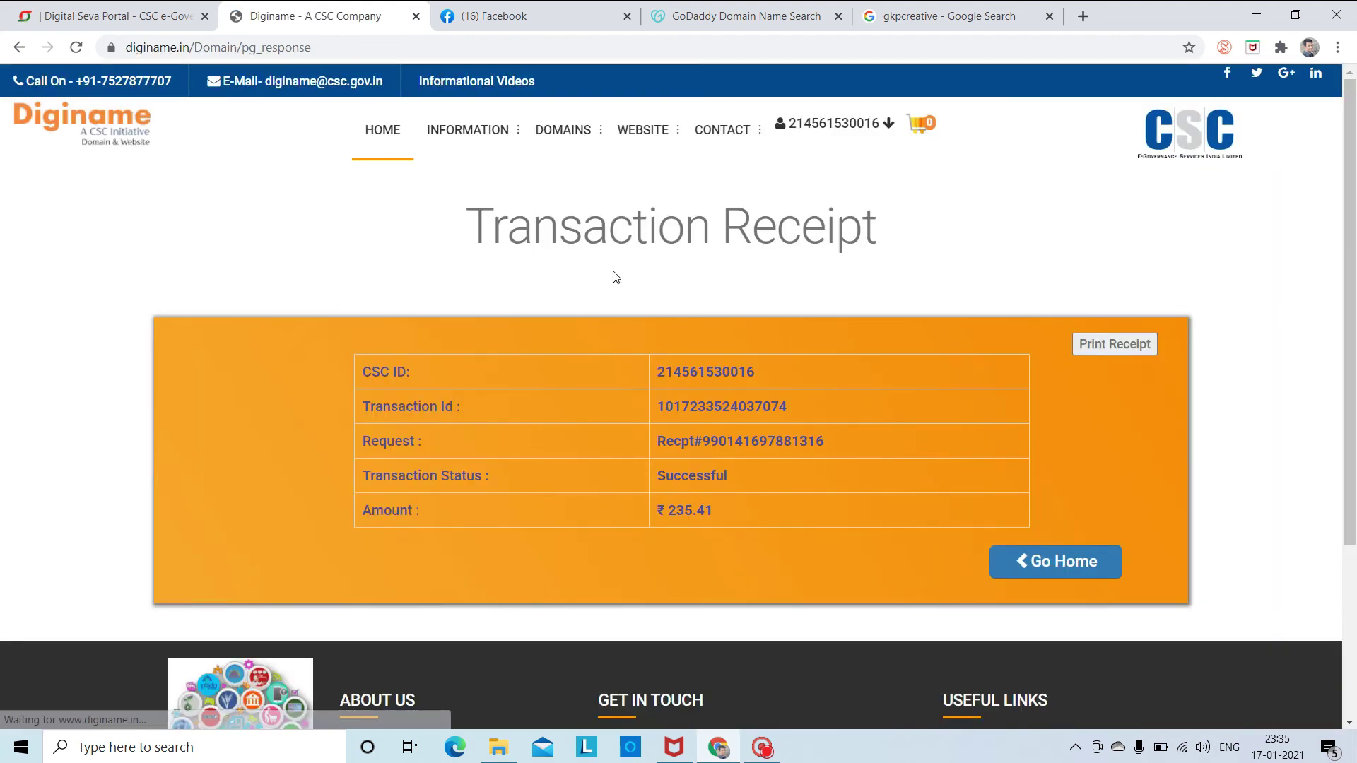
Print the Successful ₹235.41 receipt, noting its CSC ID and Transaction Id
drag(493, 226, 877, 233)
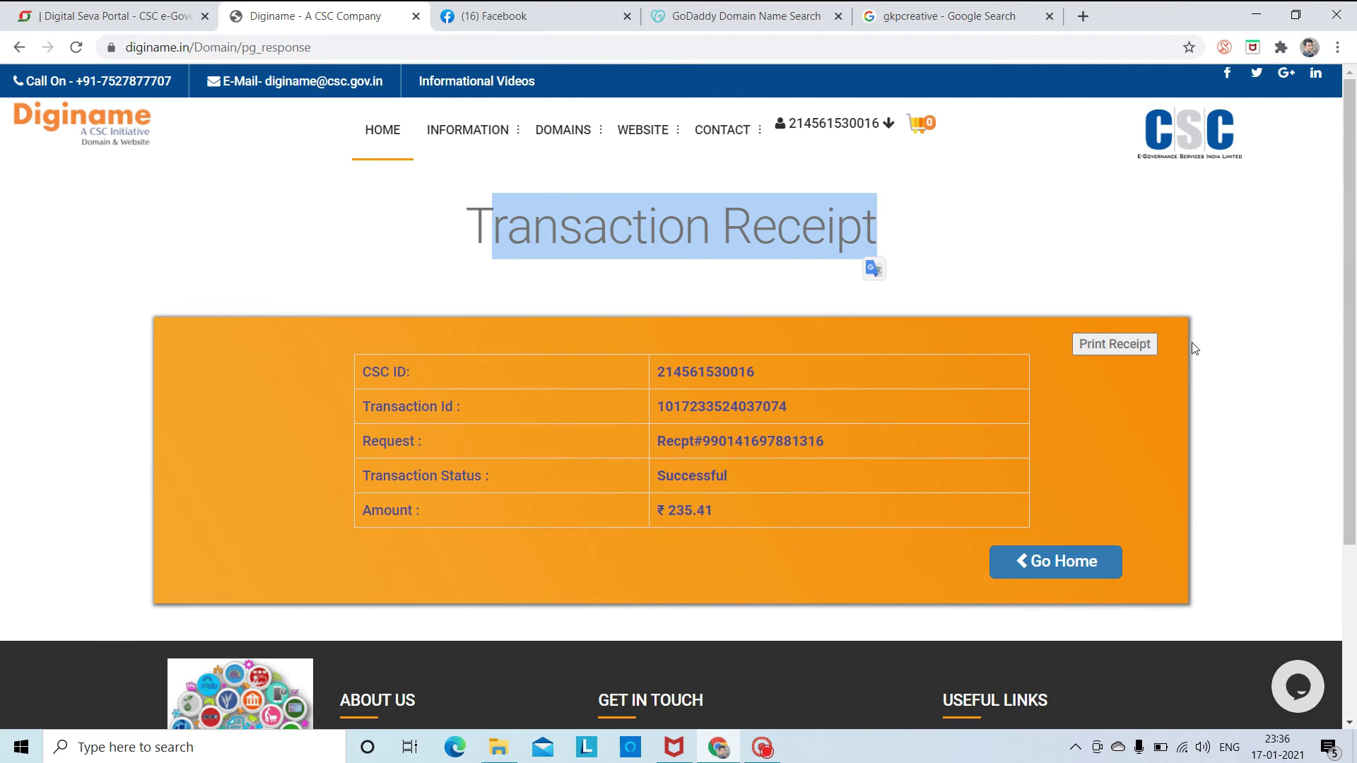
click(1125, 346)
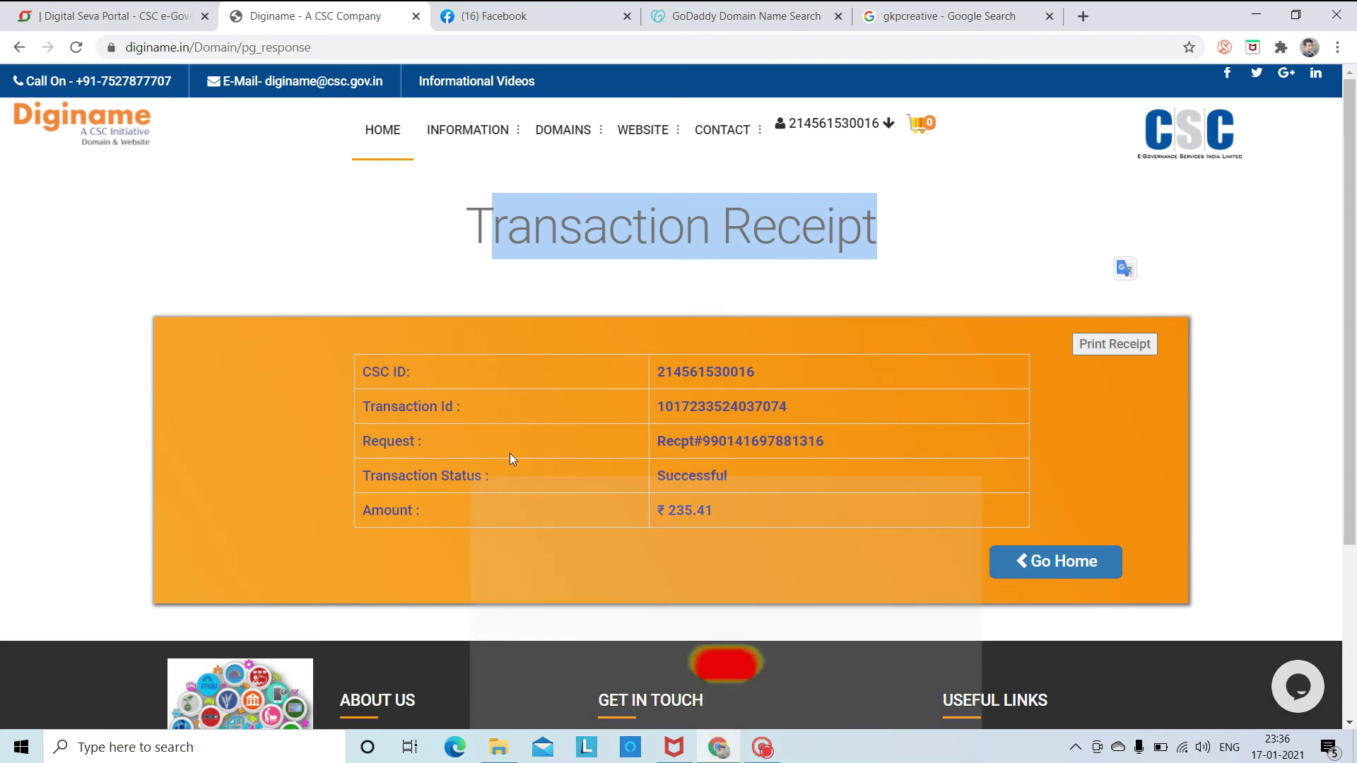
double_click(668, 371)
double_click(672, 406)
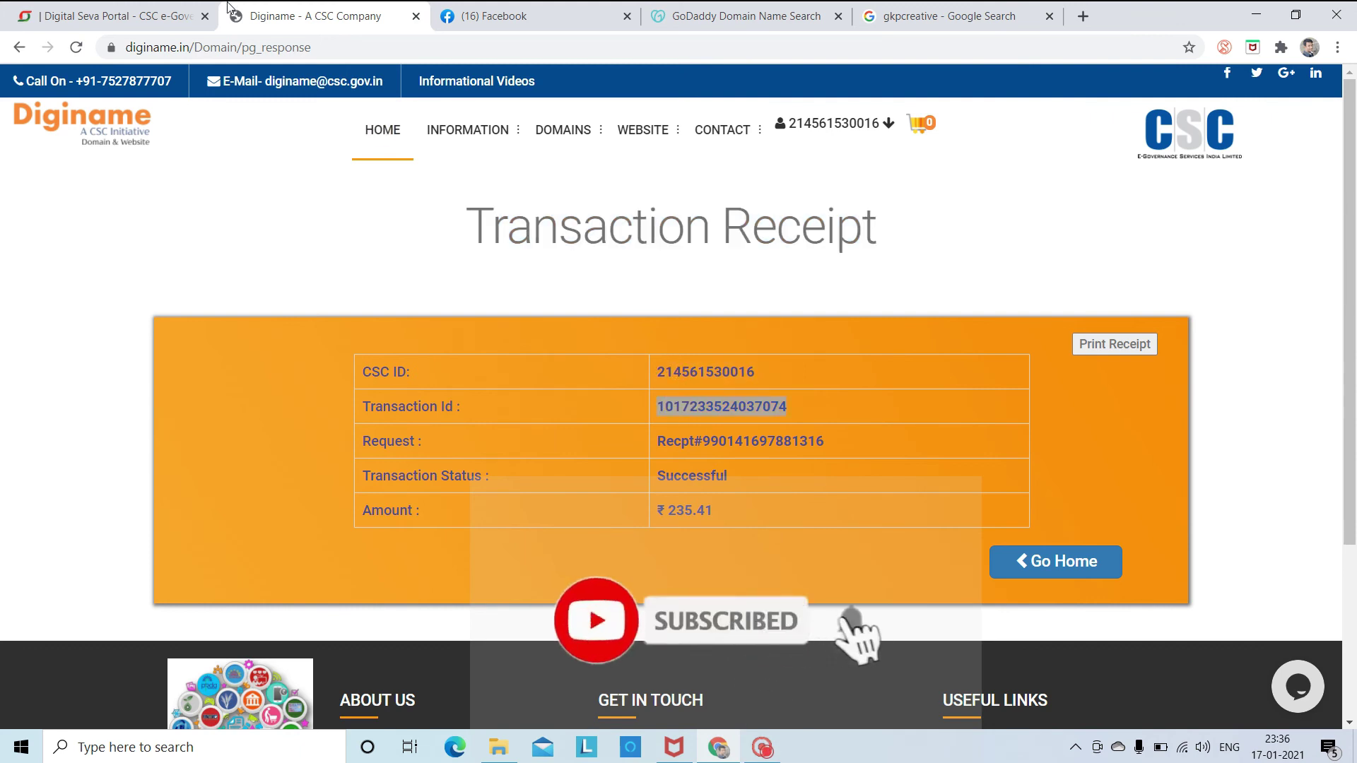
click(155, 15)
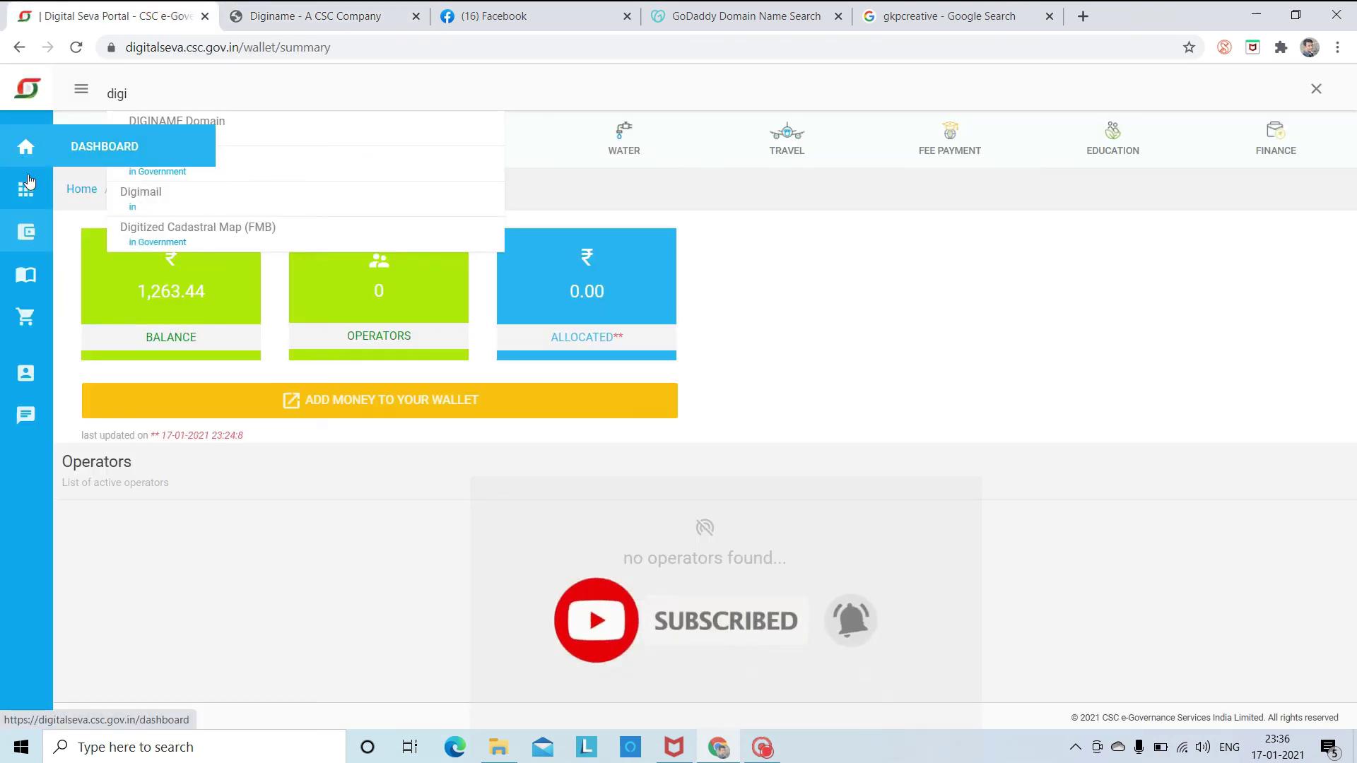
Find the ₹235.41 Domain purchase in the dashboard's Recent Transactions, then return to Diginame
click(67, 145)
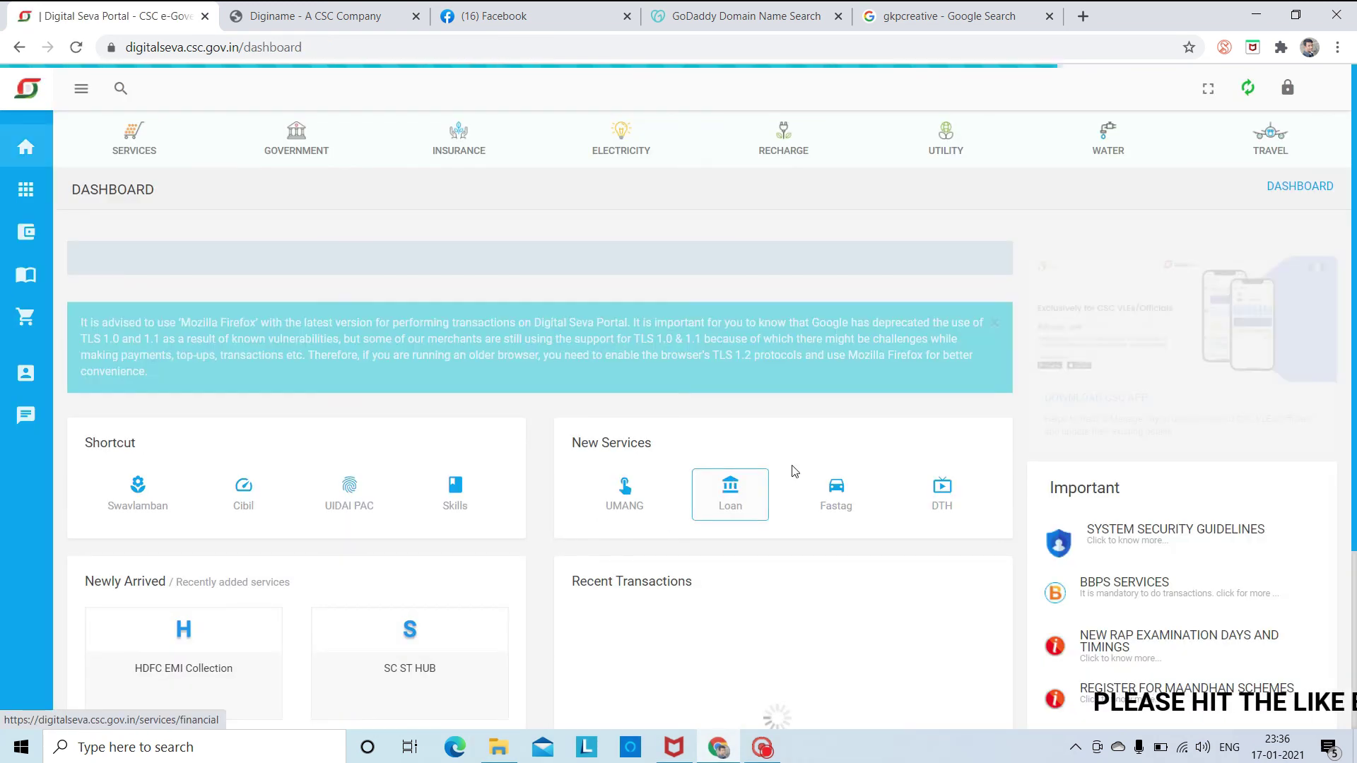
scroll(886, 609, down, 1)
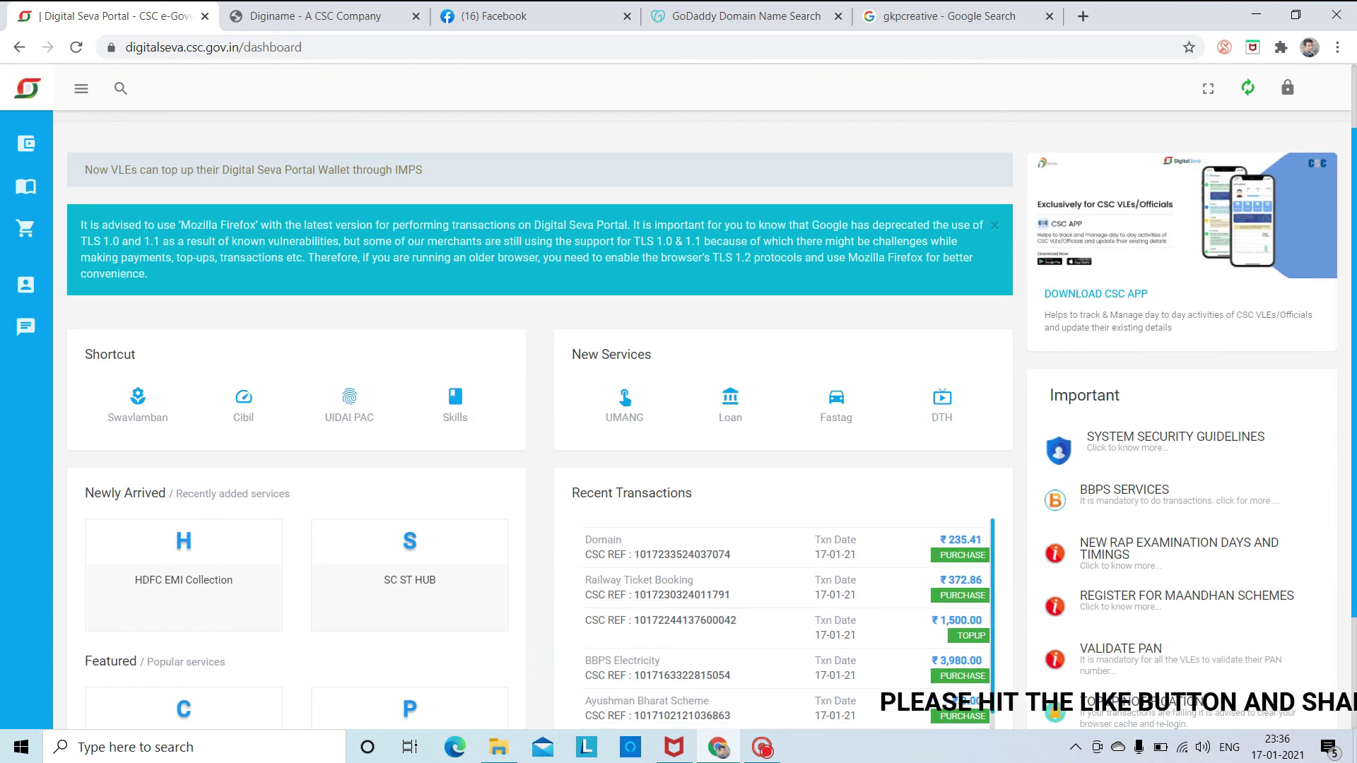
drag(636, 554, 727, 554)
click(960, 541)
double_click(959, 541)
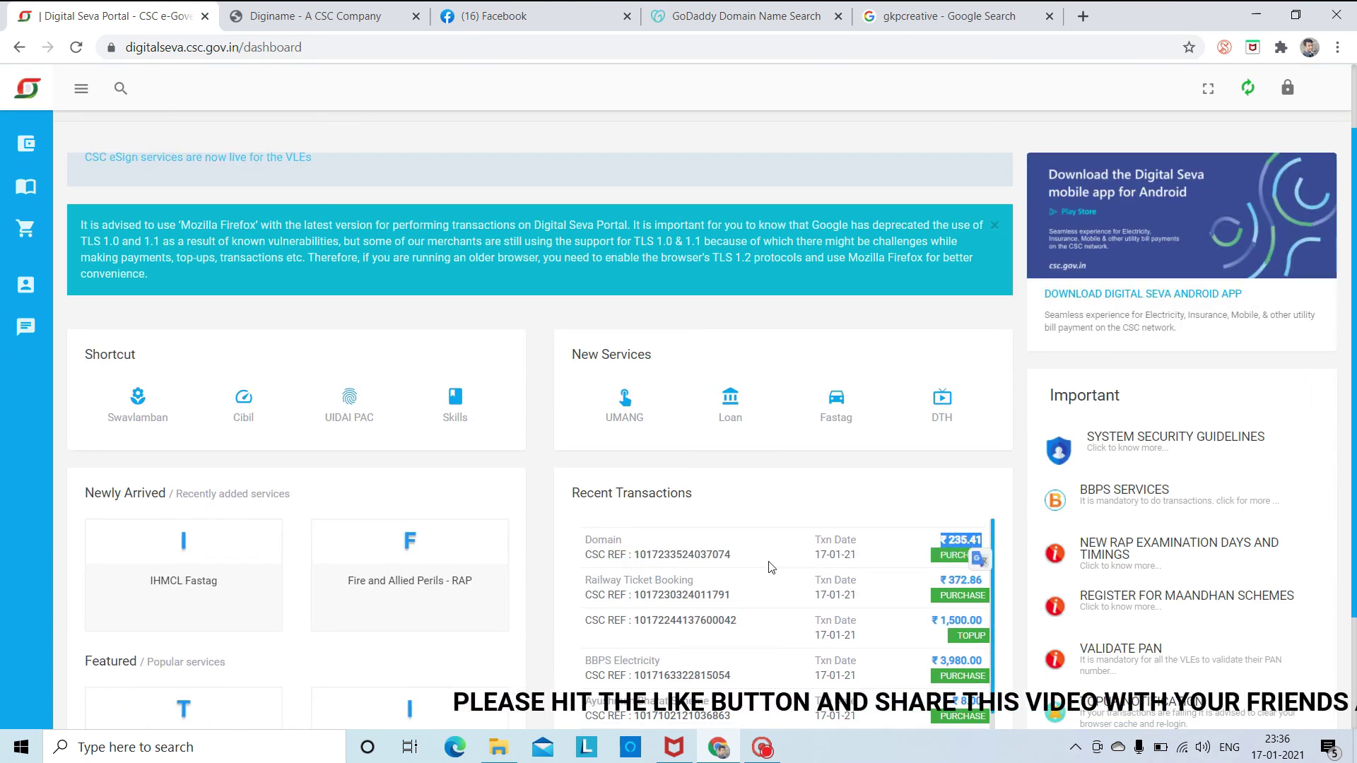
click(385, 13)
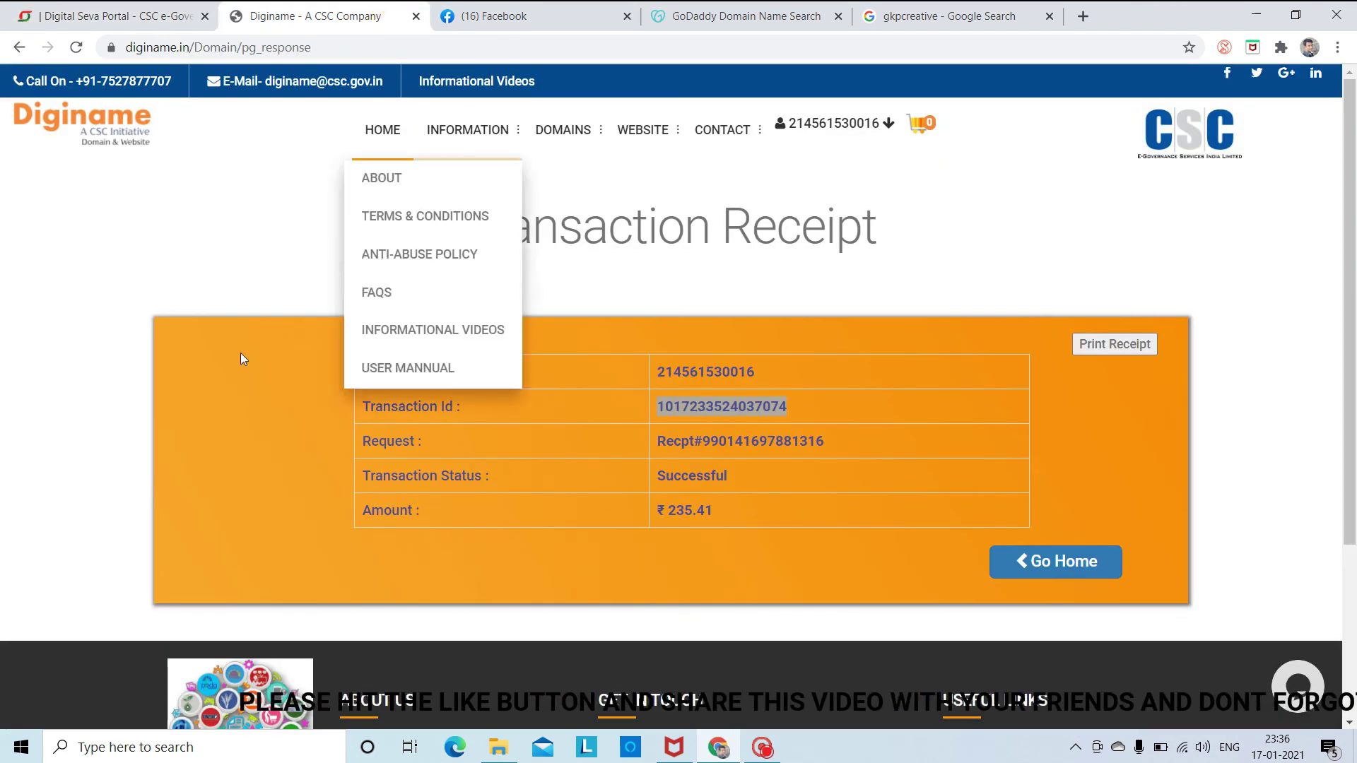
Open the purchased domains list and check the customer ID
double_click(691, 491)
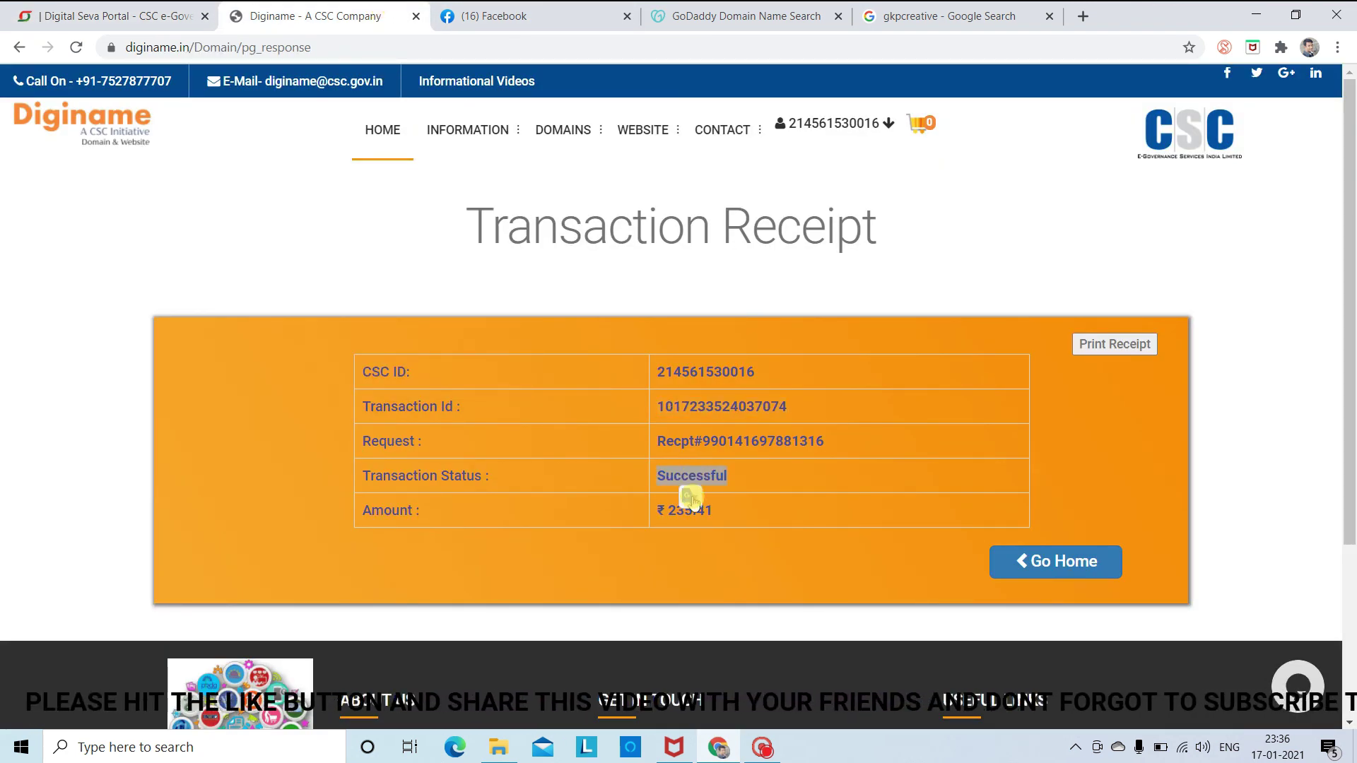
click(1039, 566)
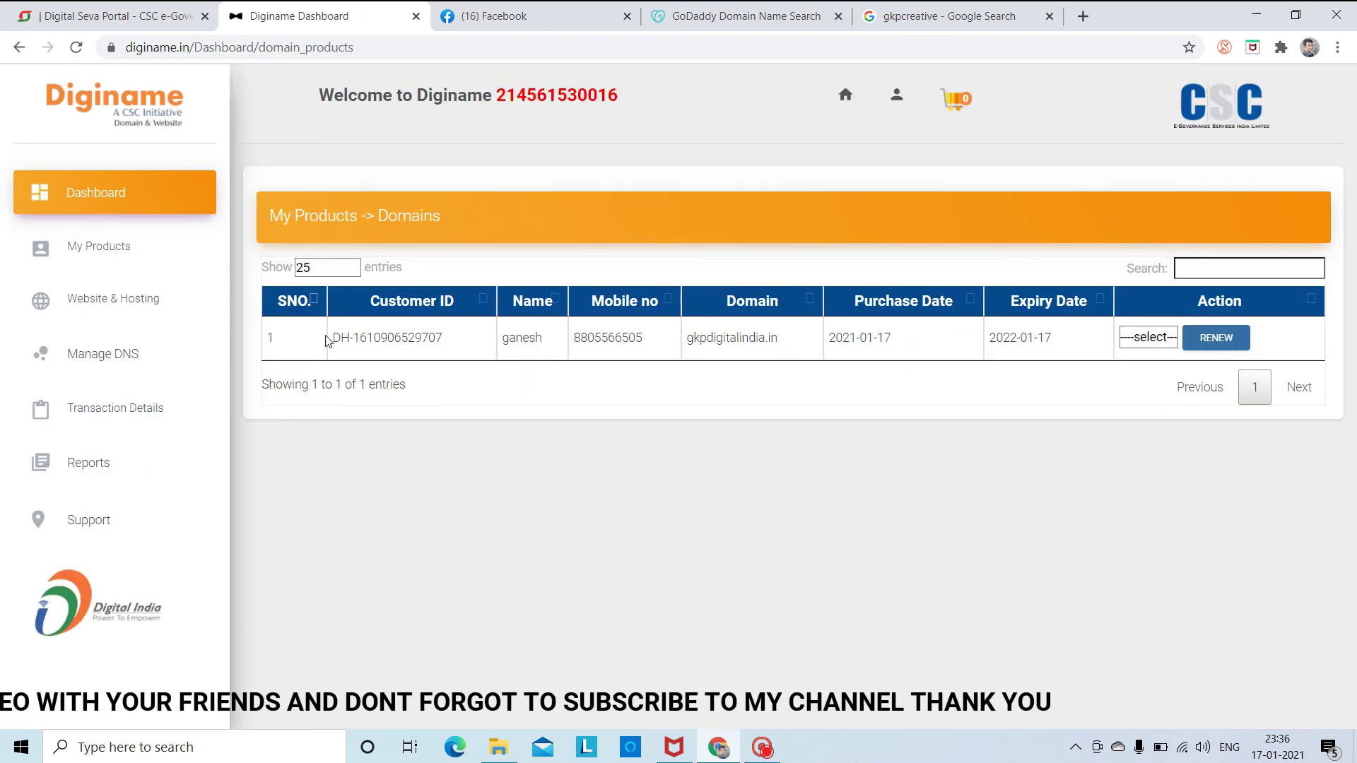
double_click(367, 339)
drag(328, 346, 479, 345)
double_click(384, 337)
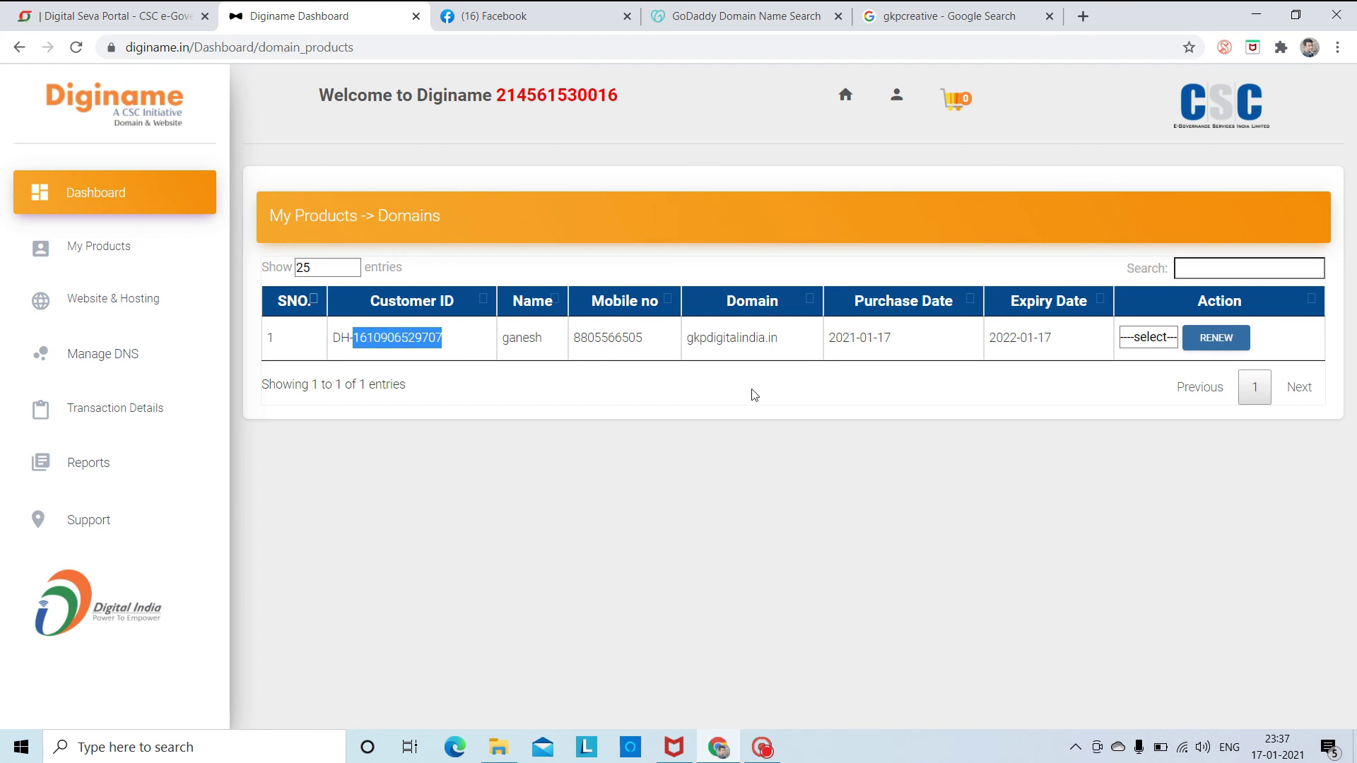
click(710, 337)
Check gkpdigitalindia.in's mobile number, 2021-01-17 purchase date and 2022-01-17 expiry
drag(588, 338, 595, 338)
double_click(621, 337)
click(736, 337)
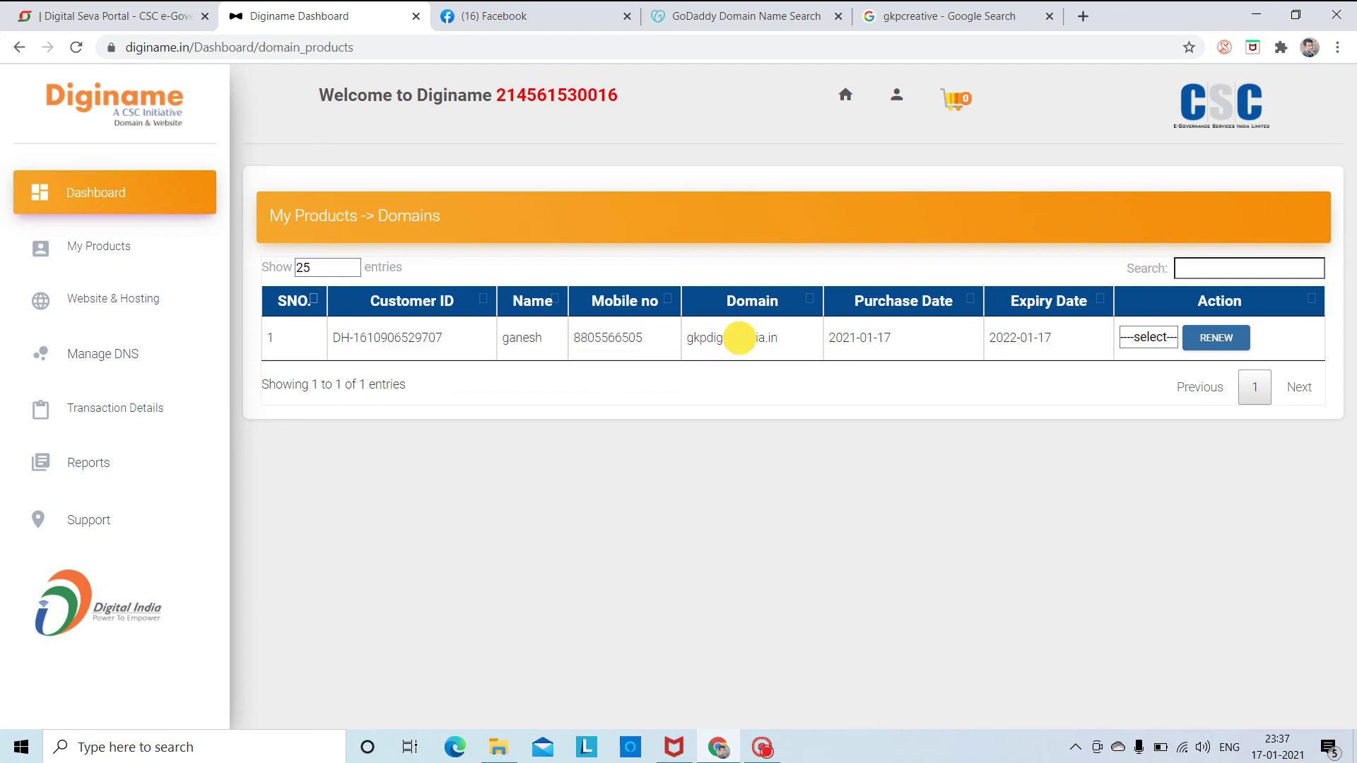
drag(855, 337, 892, 338)
drag(1053, 338, 990, 344)
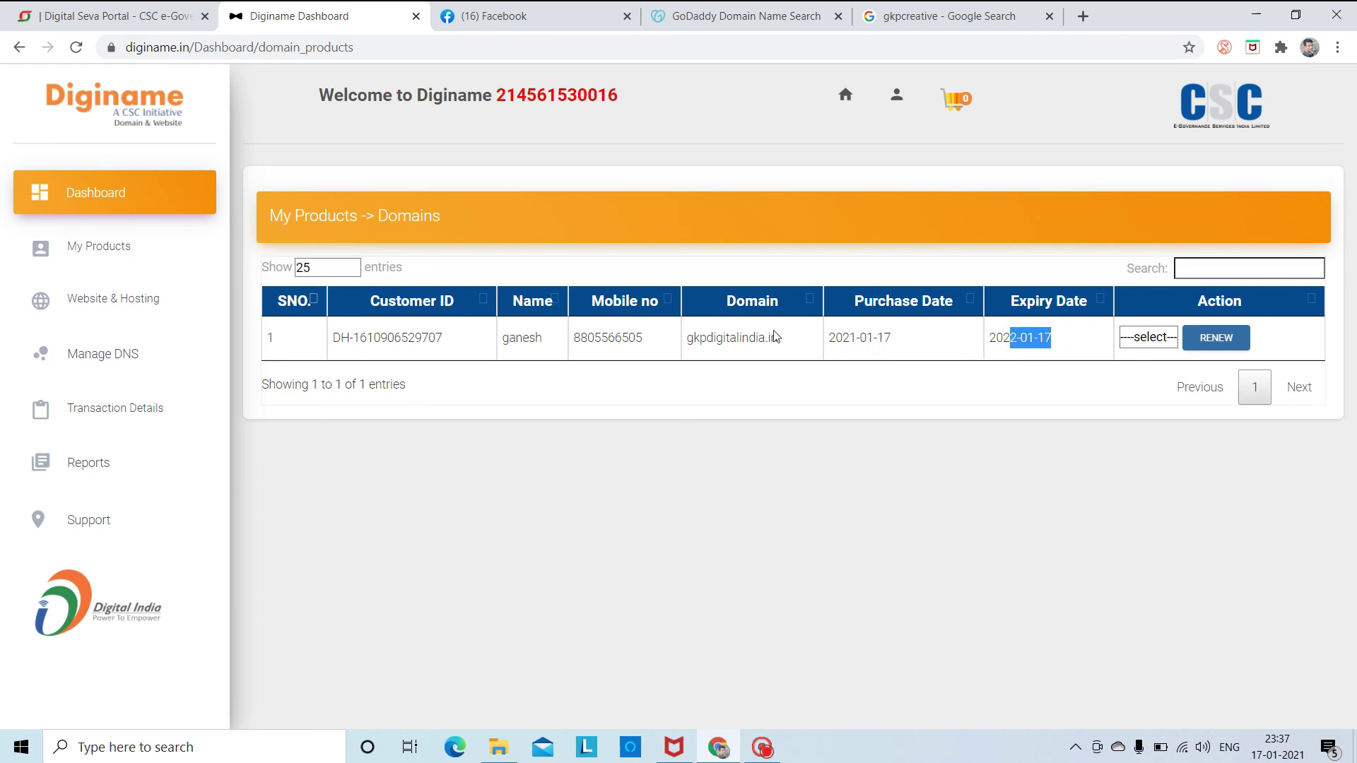
mouse_move(1060, 337)
mouse_down()
mouse_move(987, 339)
mouse_move(1046, 339)
mouse_move(1034, 338)
mouse_up()
Choose a 10 years renewal period in the Action dropdown for gkpdigitalindia.in
click(1034, 338)
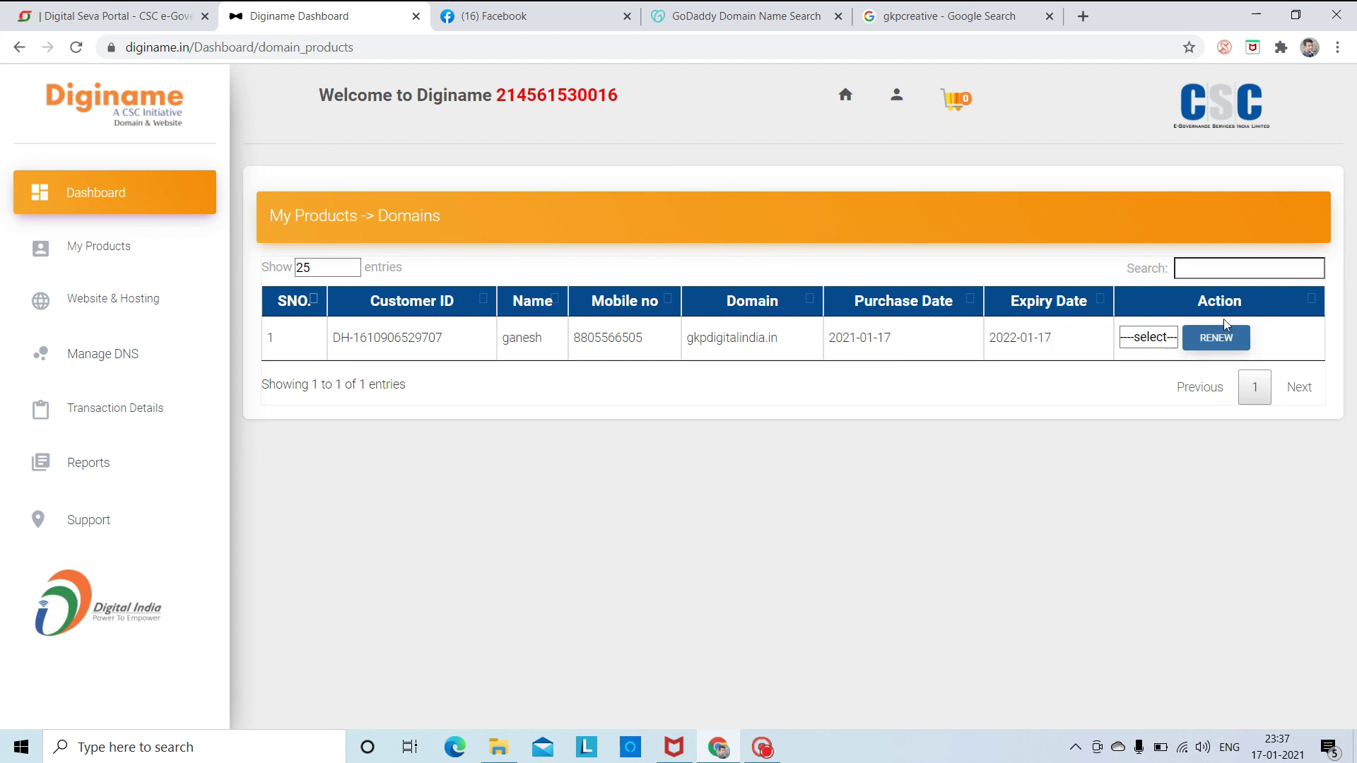
click(1152, 343)
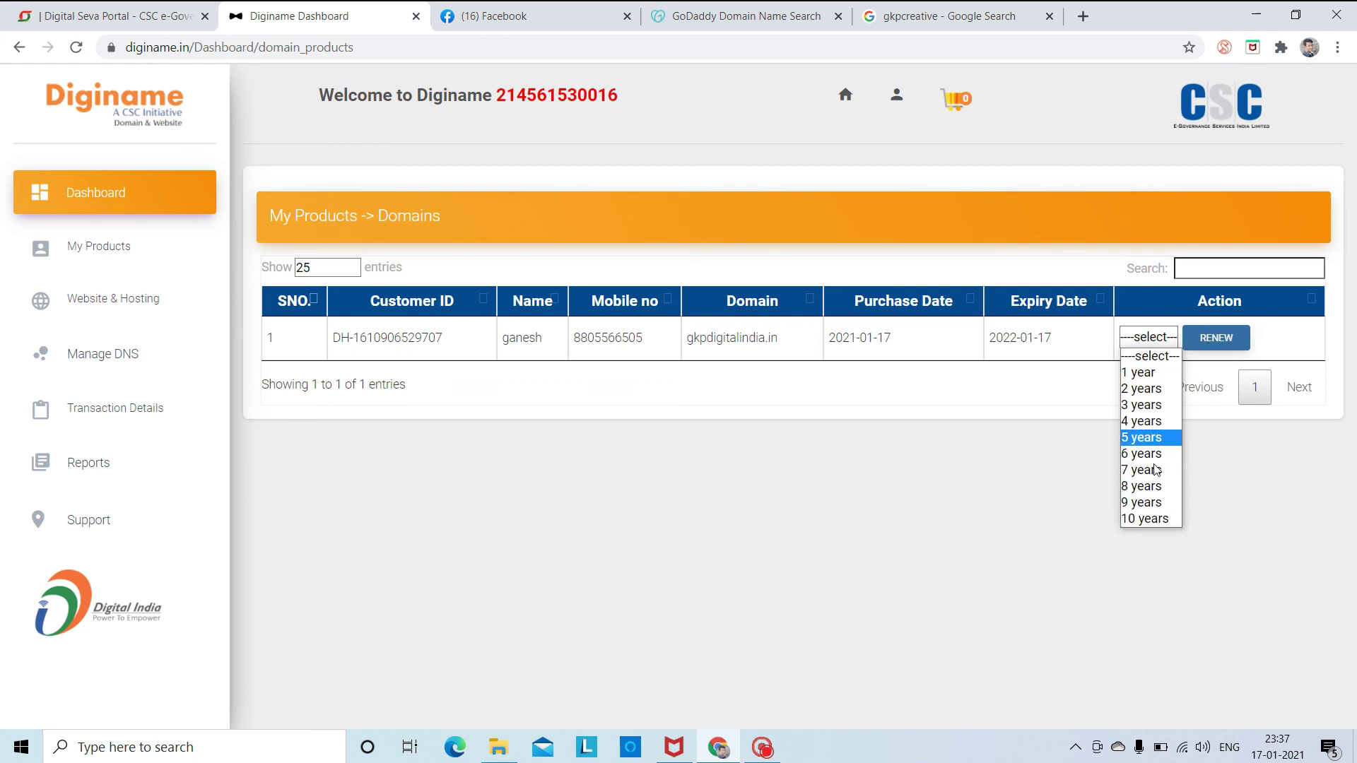
click(1144, 518)
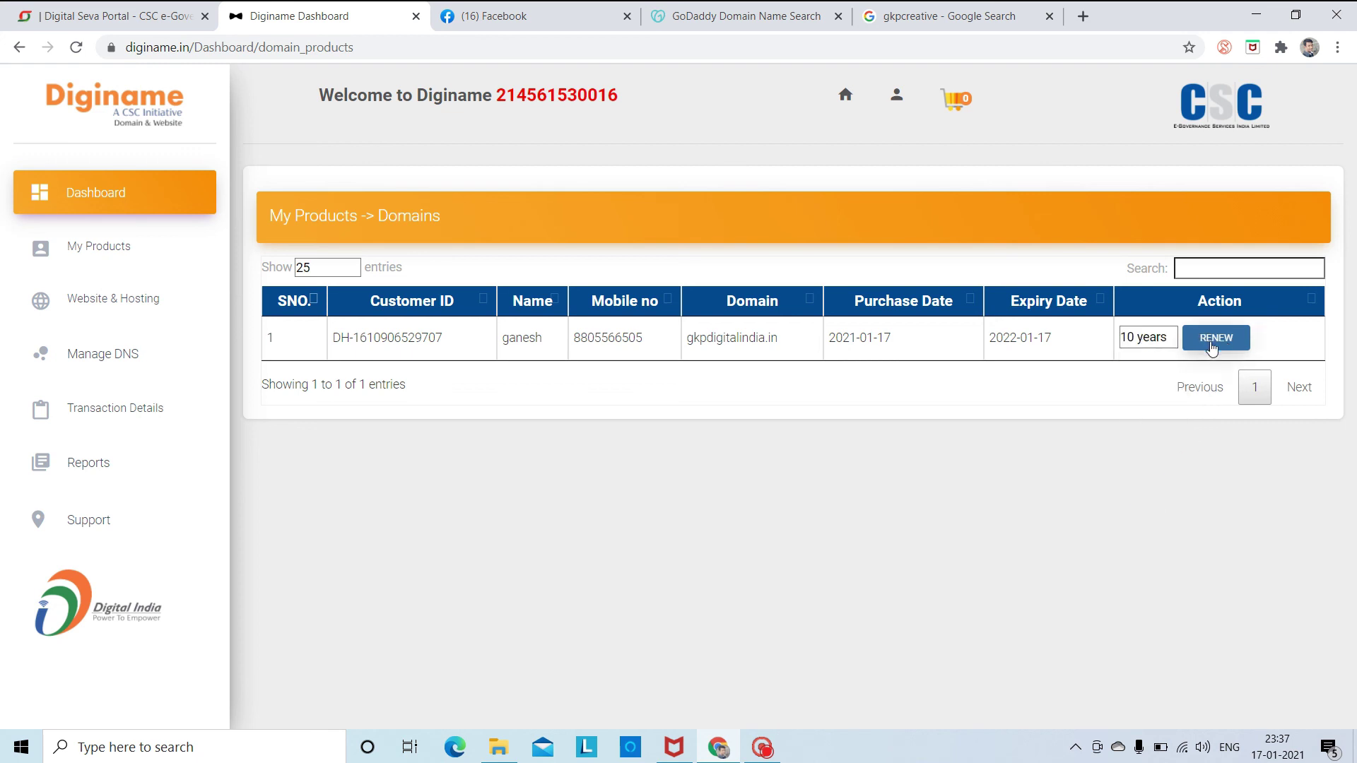
drag(1053, 337, 994, 338)
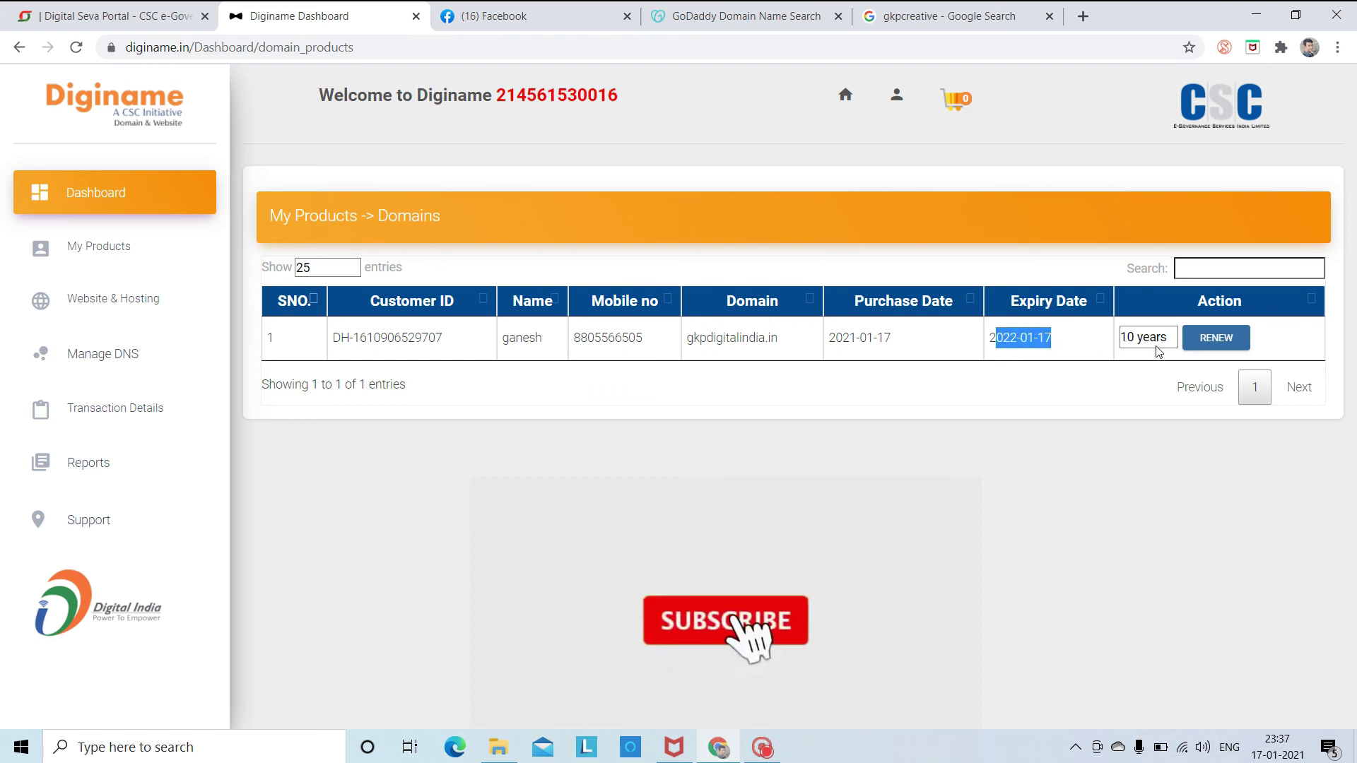
click(1153, 338)
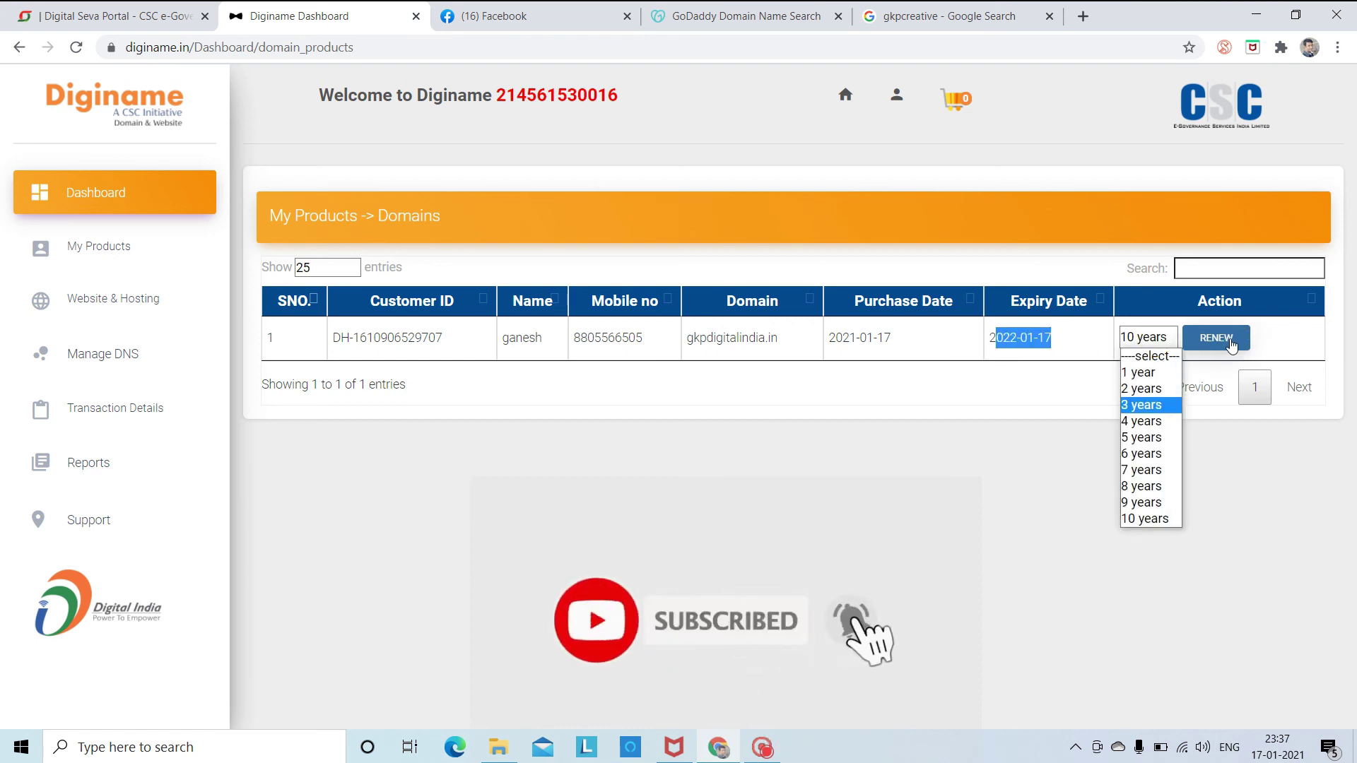
click(1150, 338)
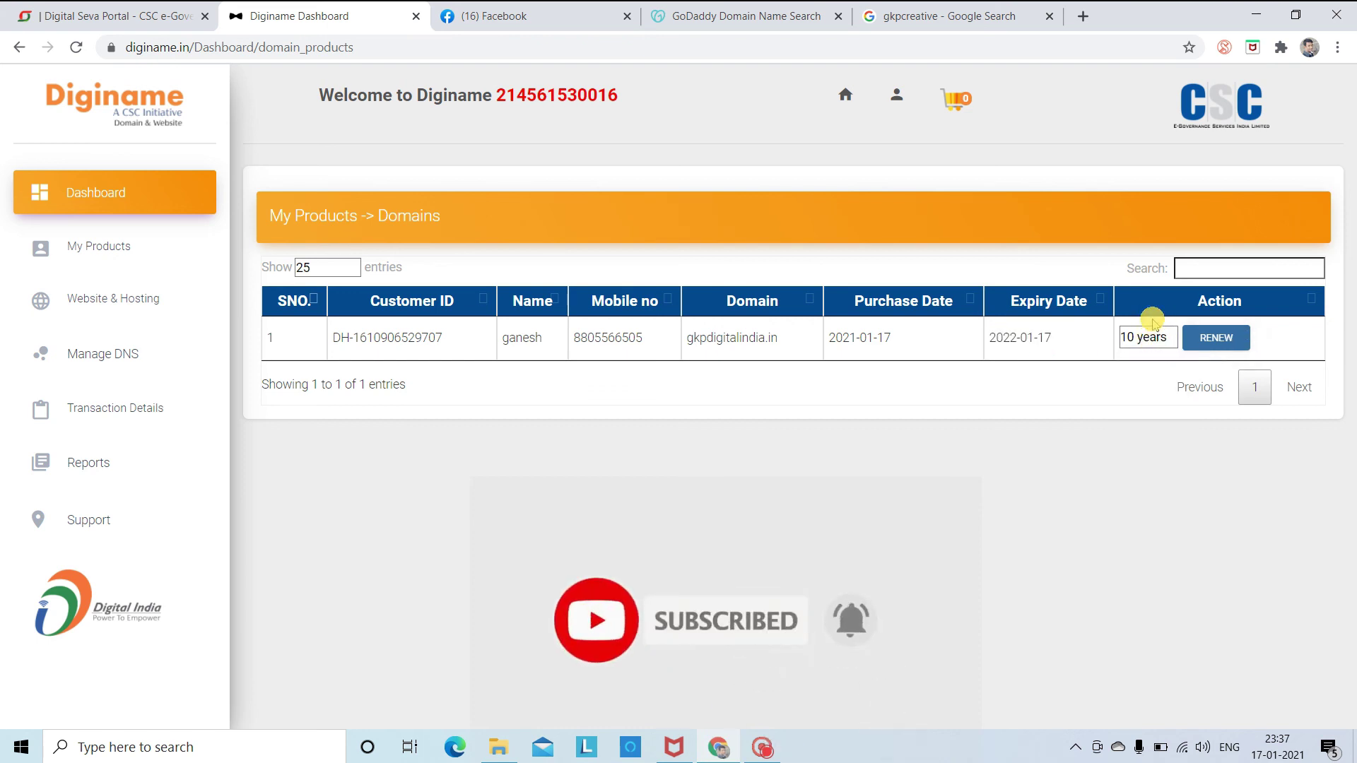
Select the domain text gkpdigitalindia.in and copy it
drag(1053, 338, 989, 339)
double_click(751, 337)
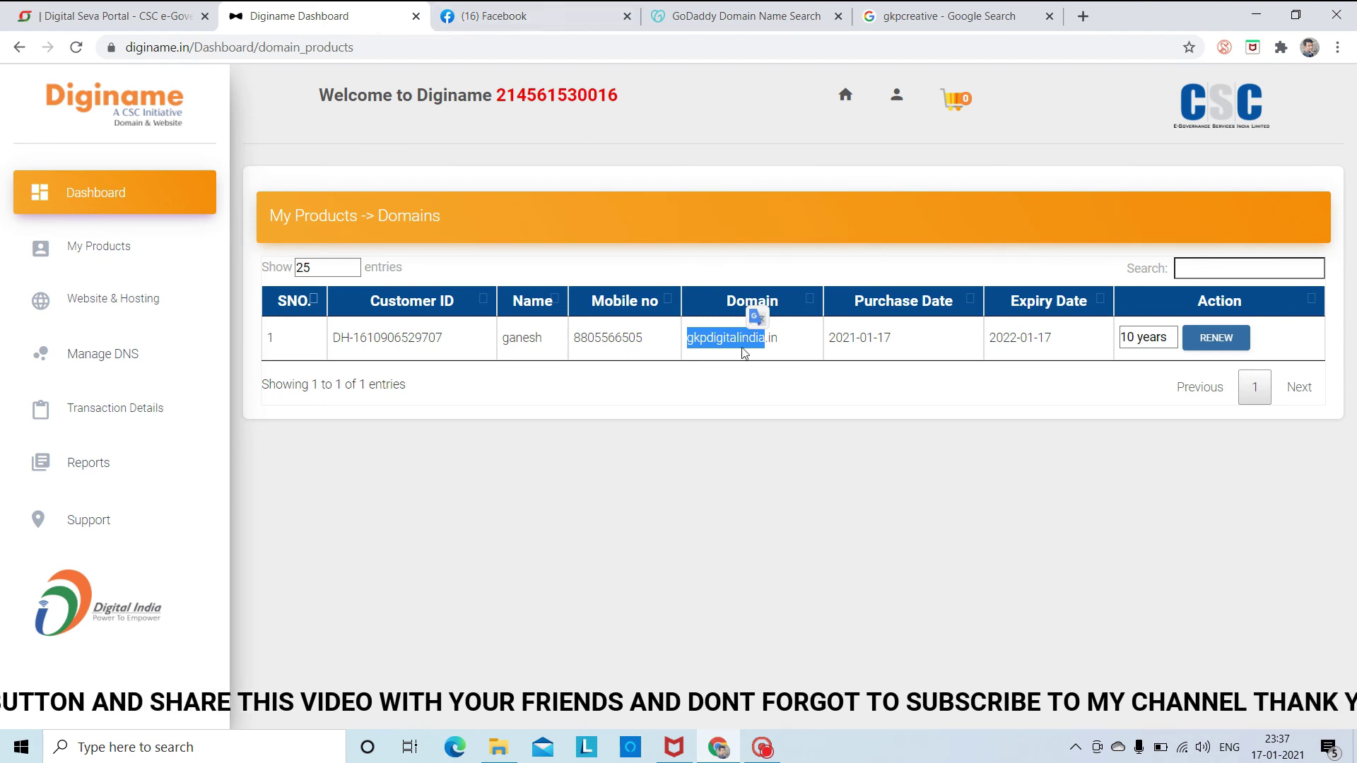
click(786, 343)
drag(785, 343, 691, 339)
right_click(730, 336)
click(763, 351)
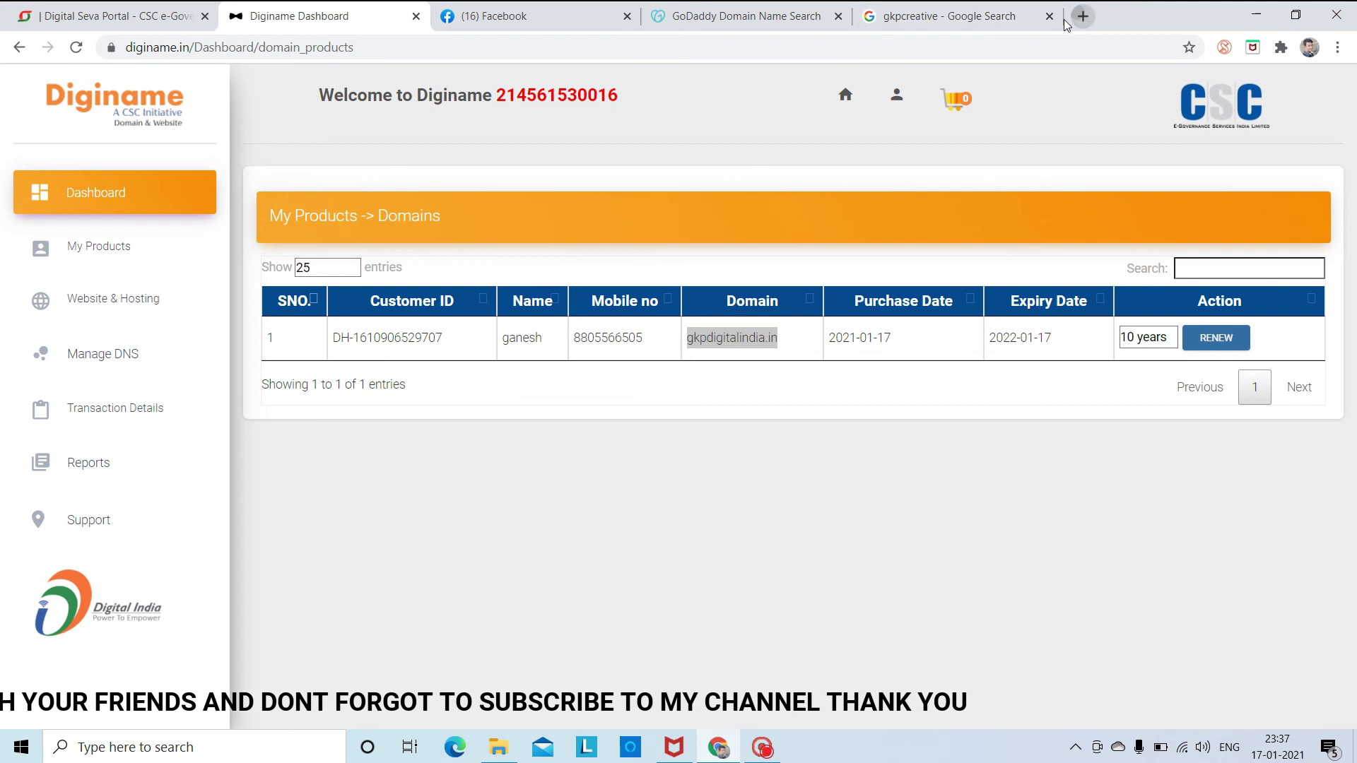
click(1083, 16)
Paste gkpdigitalindia.in into the new tab, which fails with DNS_PROBE_FINISHED_NXDOMAIN
key(ctrl+v)
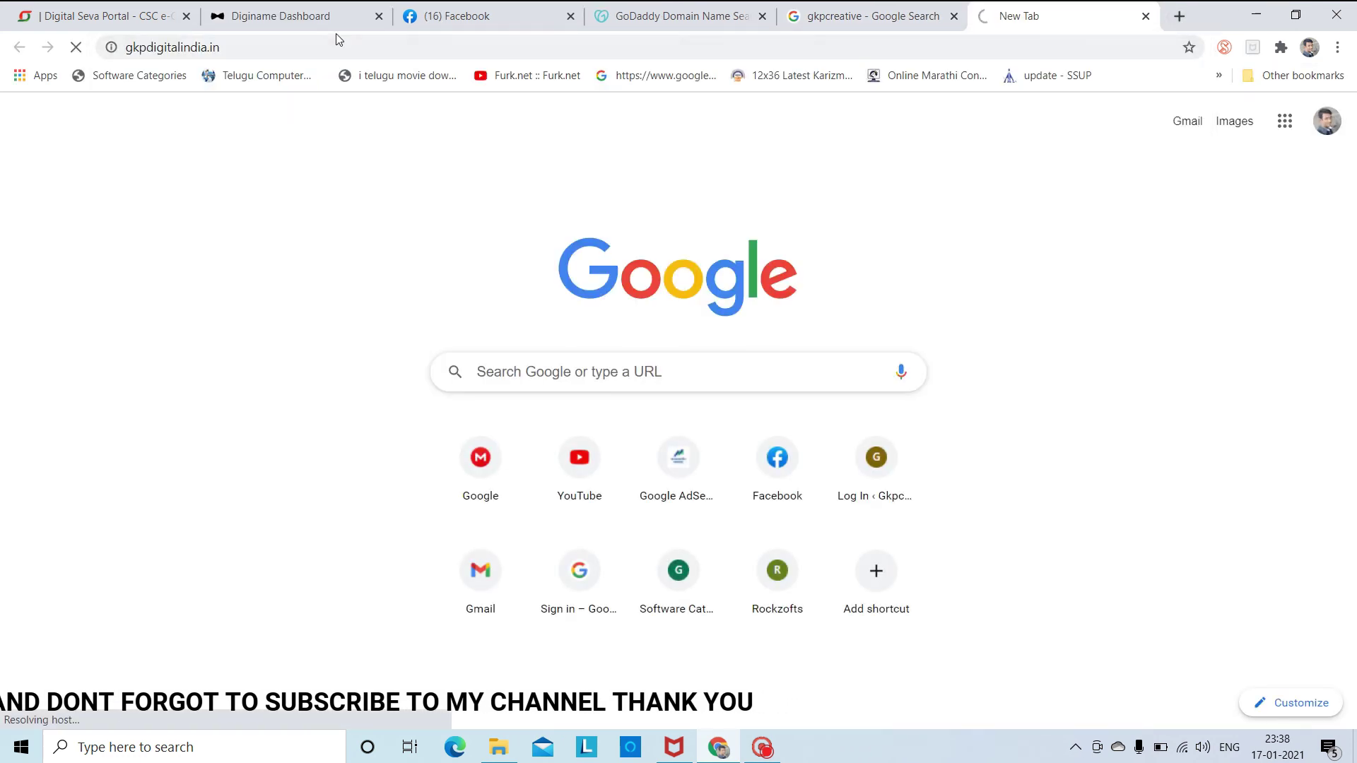
click(170, 47)
key(End)
key(ctrl+a)
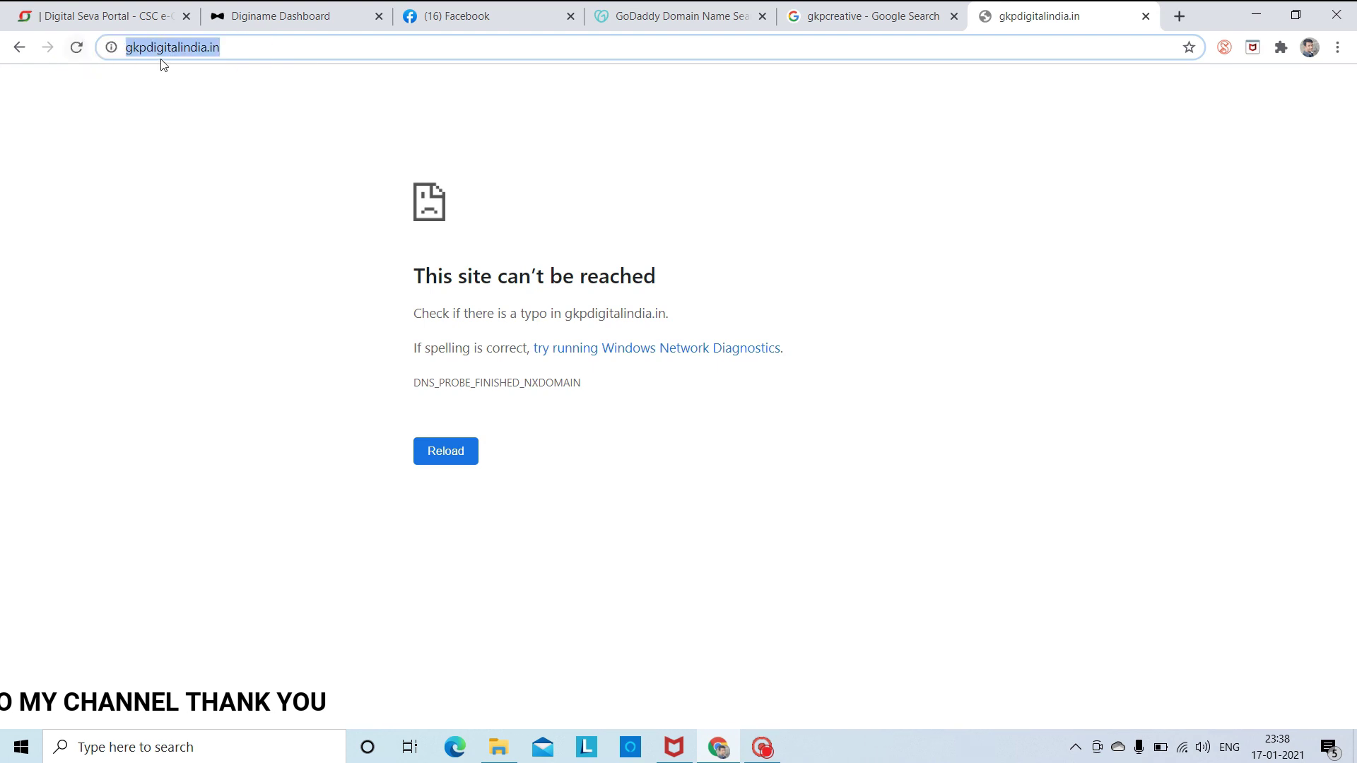
click(248, 45)
key(ctrl+a)
drag(240, 45, 123, 55)
drag(239, 45, 158, 63)
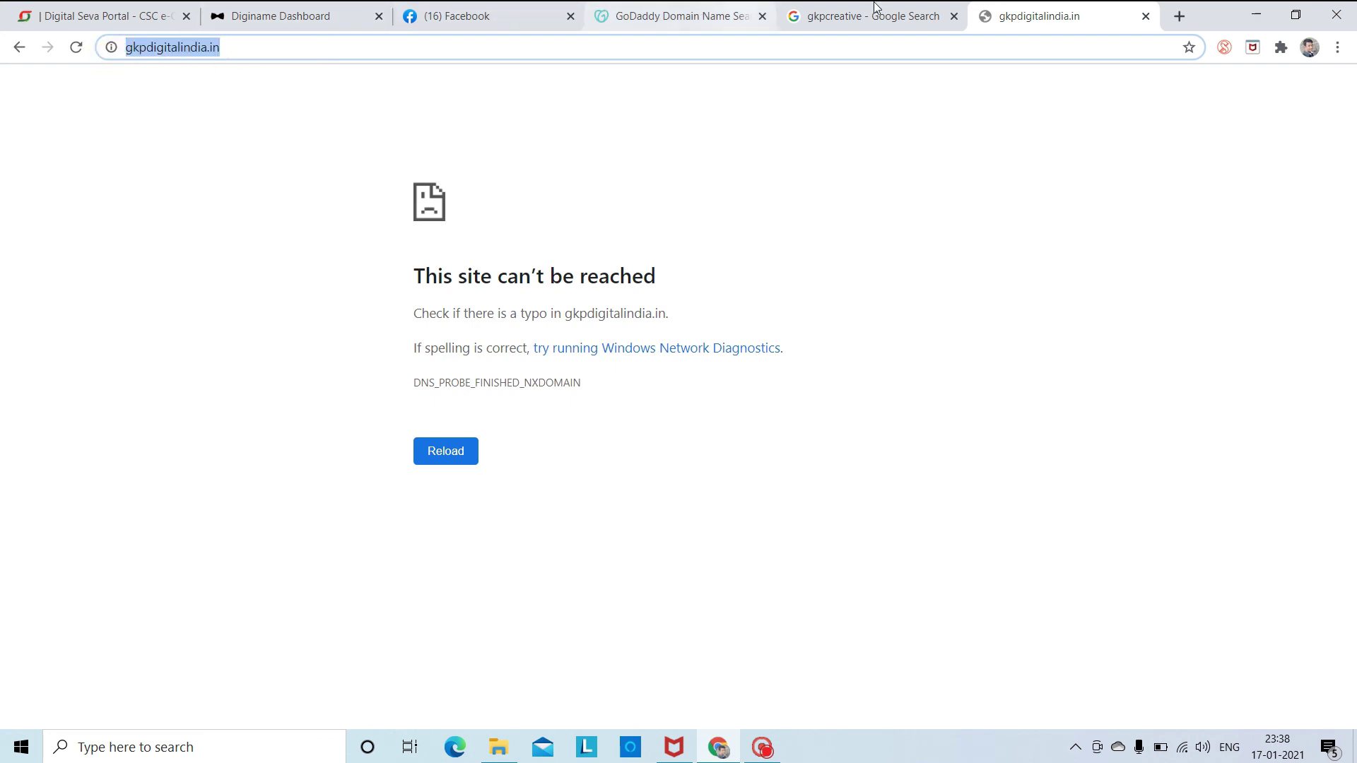
Cycle through the Google Search and GoDaddy tabs back to the Diginame domains page
click(894, 10)
click(769, 8)
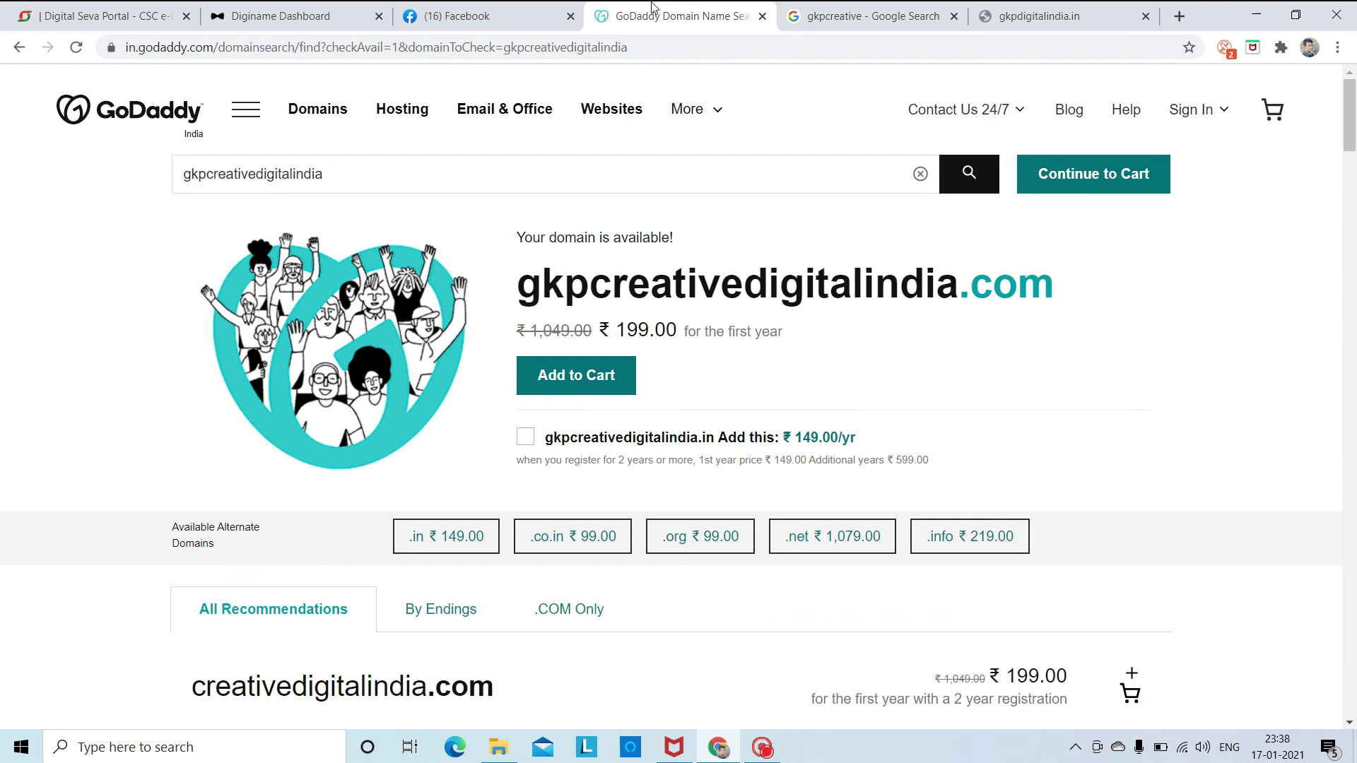
click(990, 10)
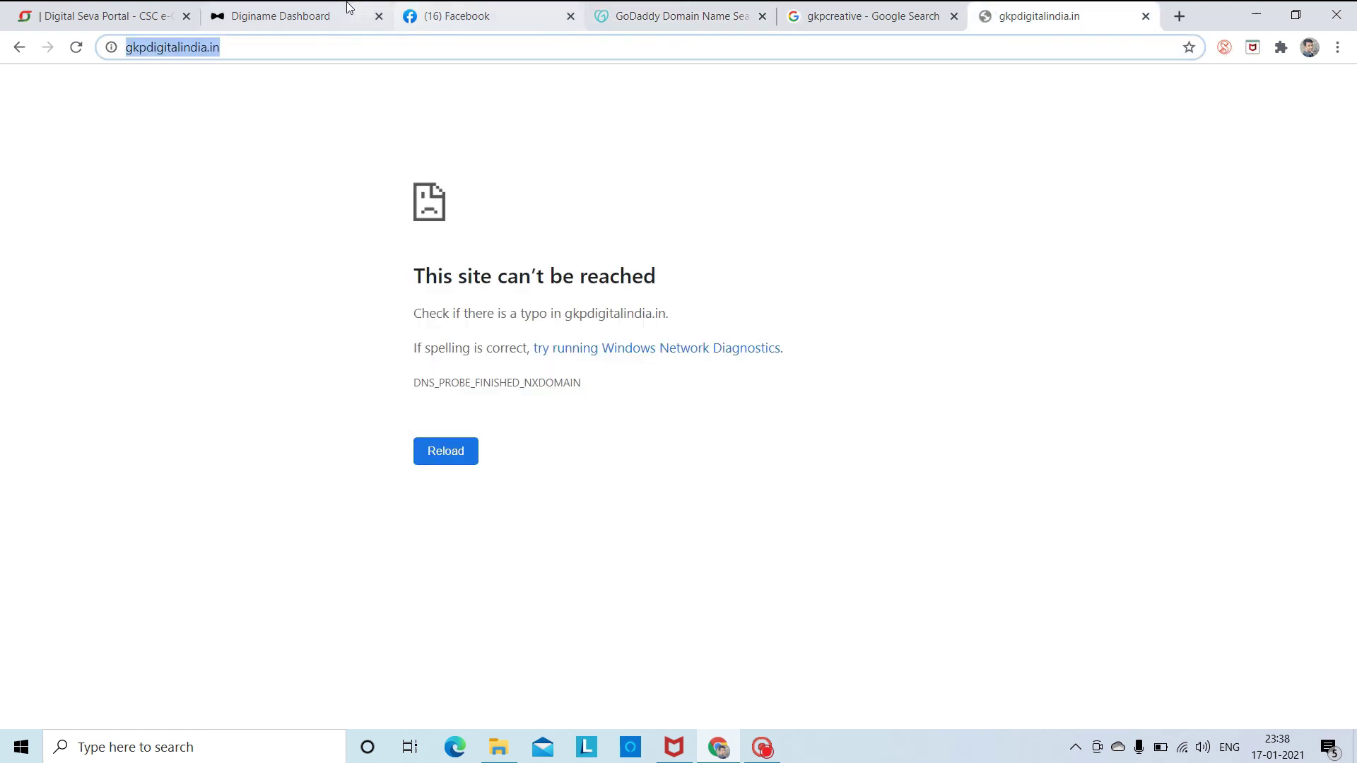
click(297, 10)
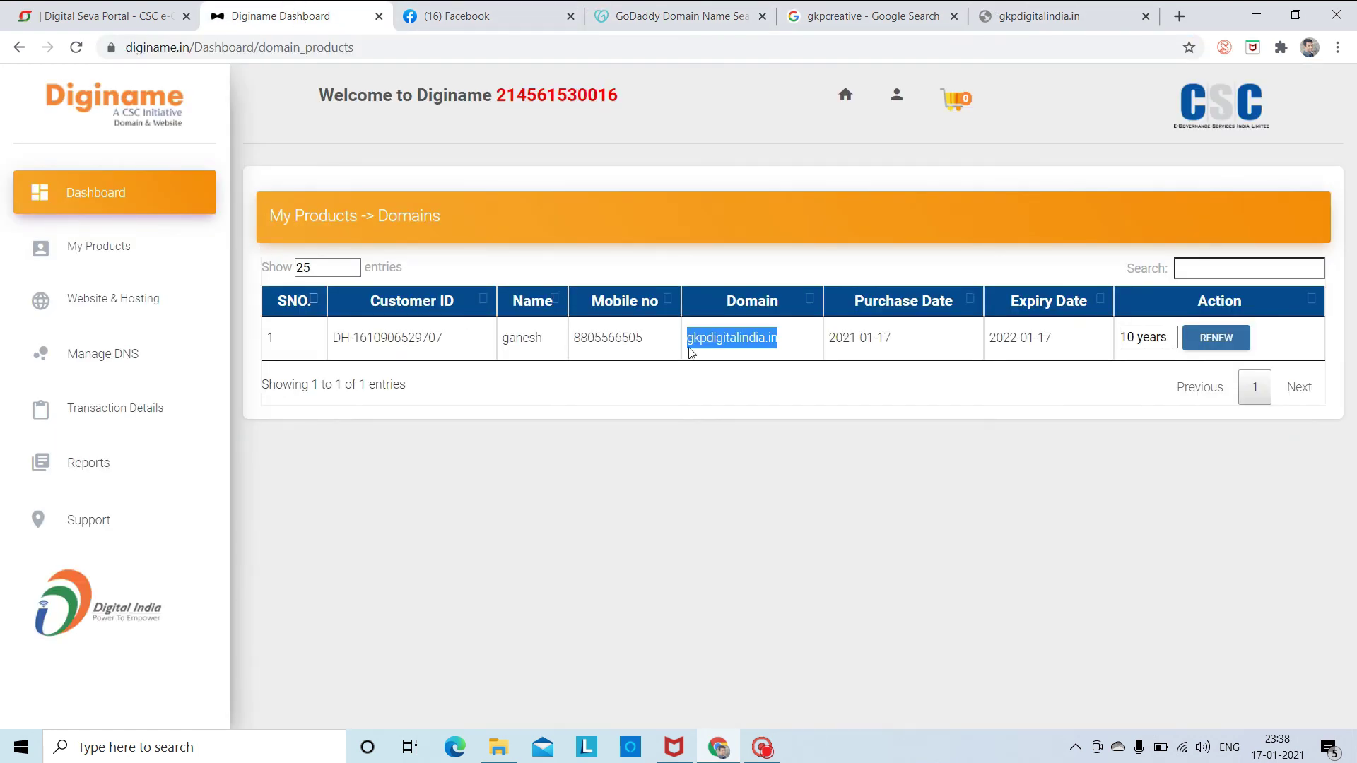
Open My Products and expand Website & Hosting in the Diginame sidebar
double_click(739, 341)
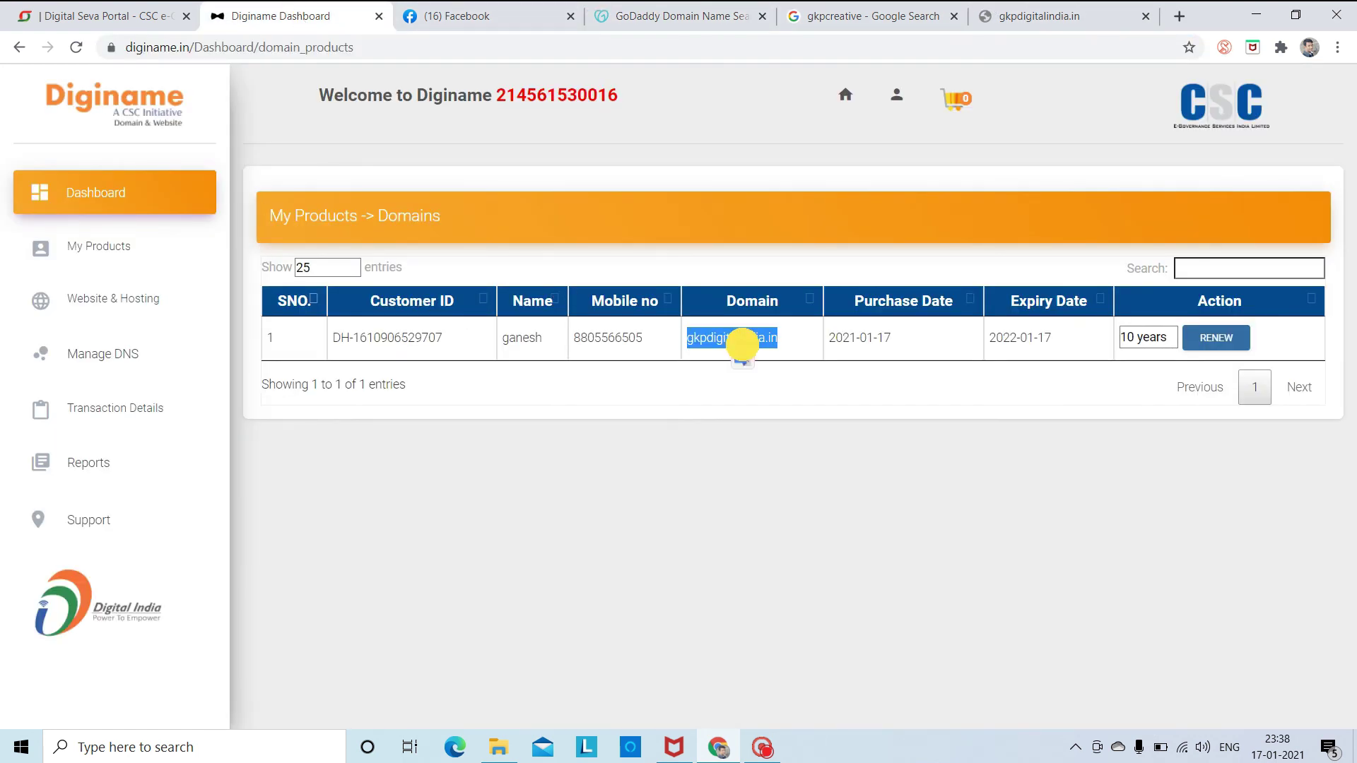
click(781, 346)
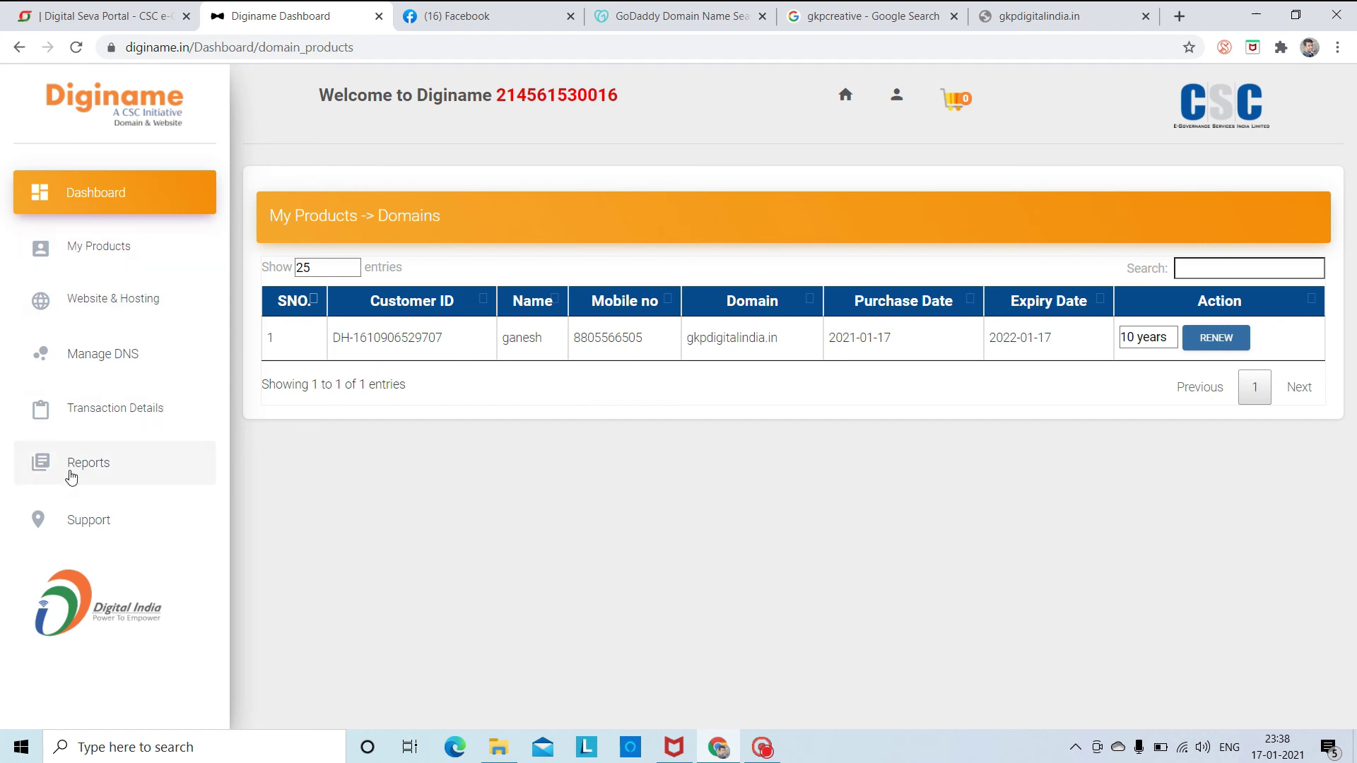
click(114, 255)
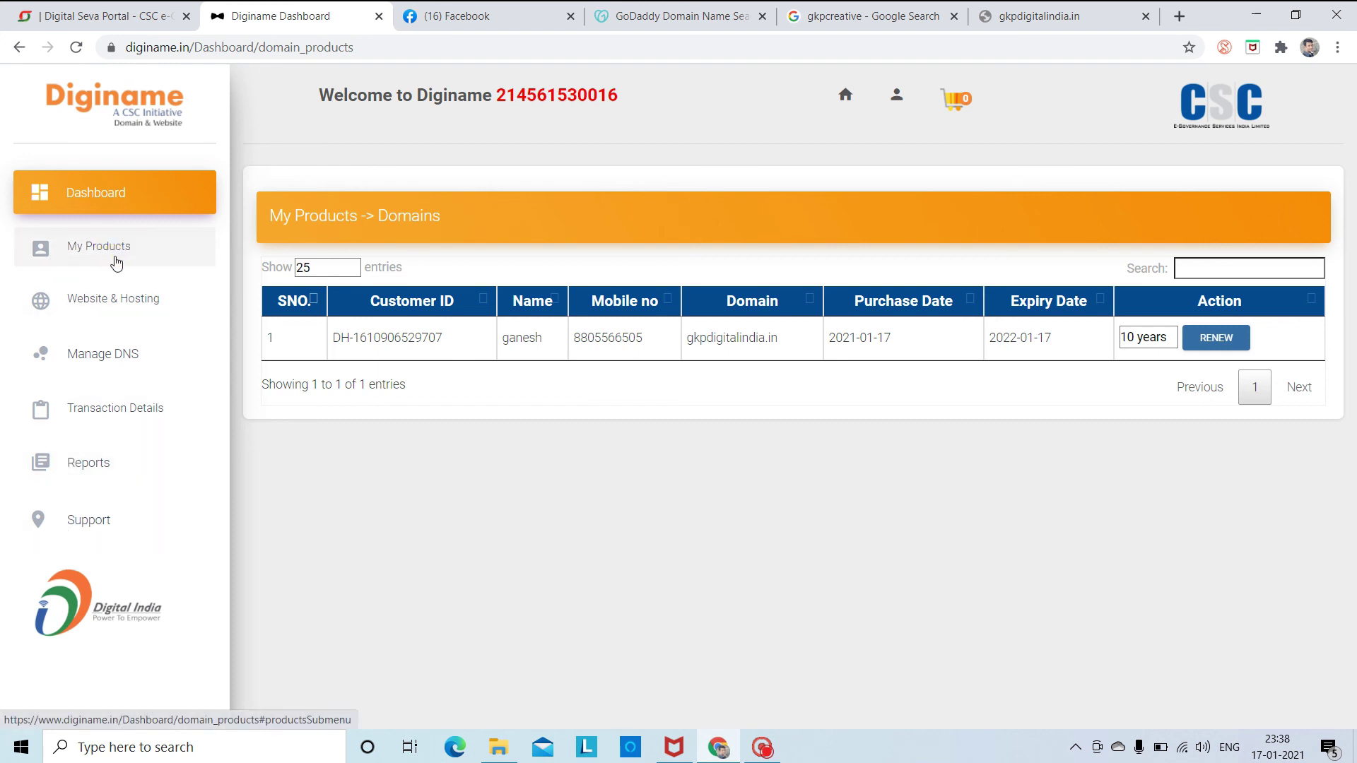
click(138, 311)
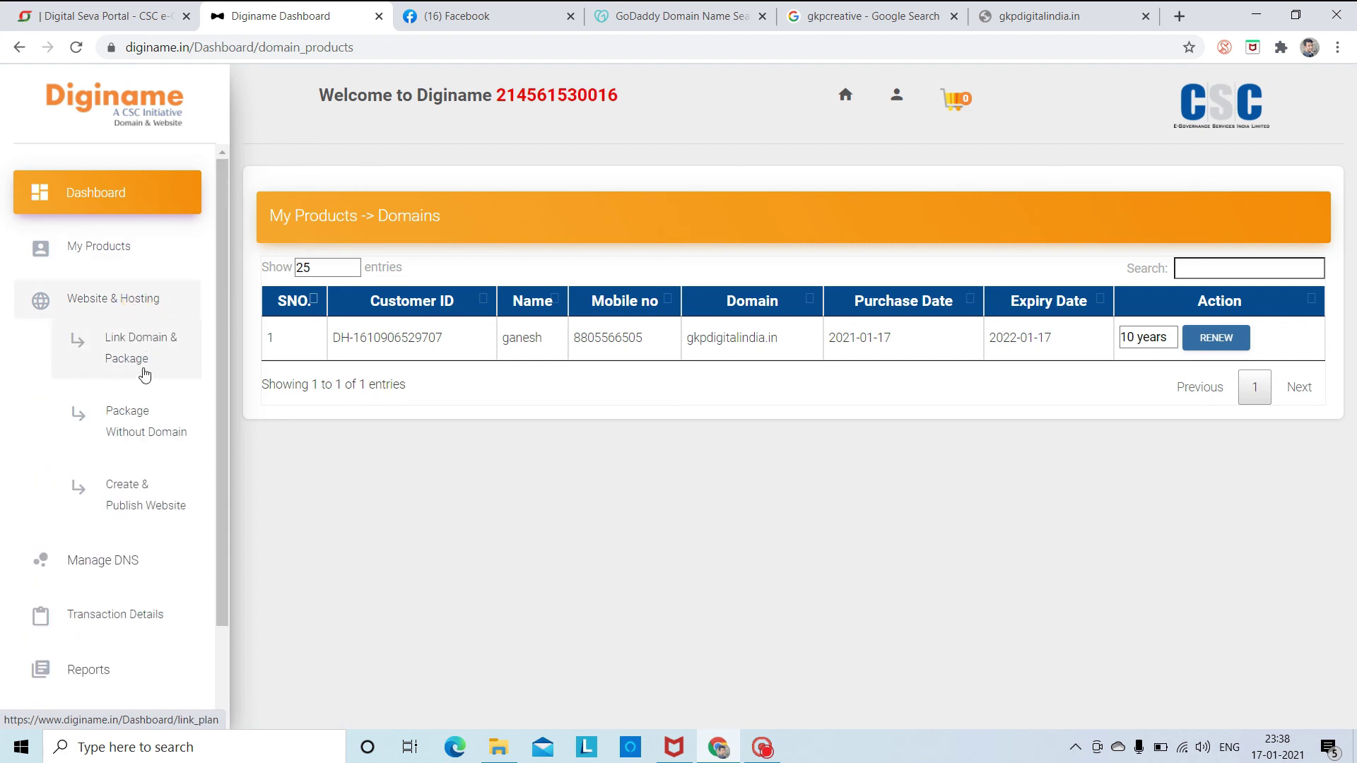
Move on to the gkpcreative Google Search results tab
scroll(135, 466, down, 2)
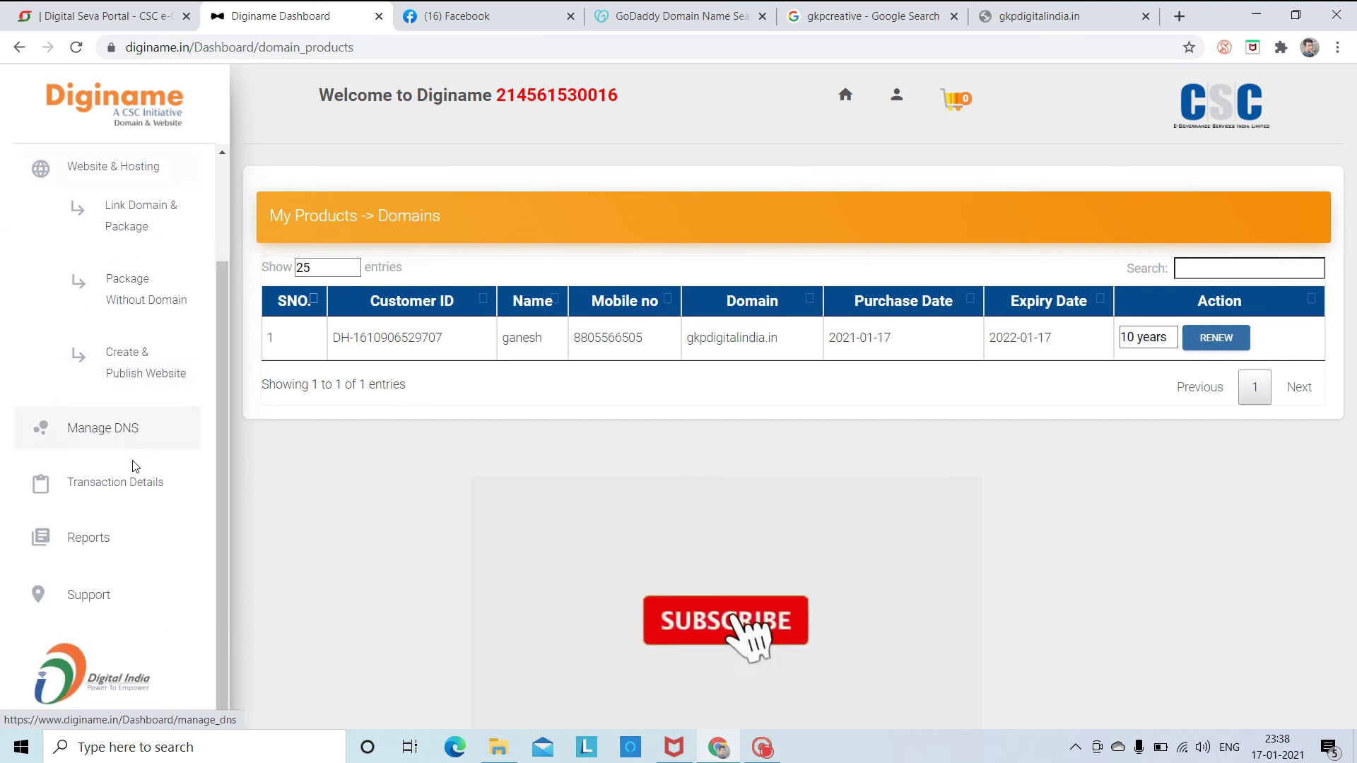
scroll(135, 467, up, 2)
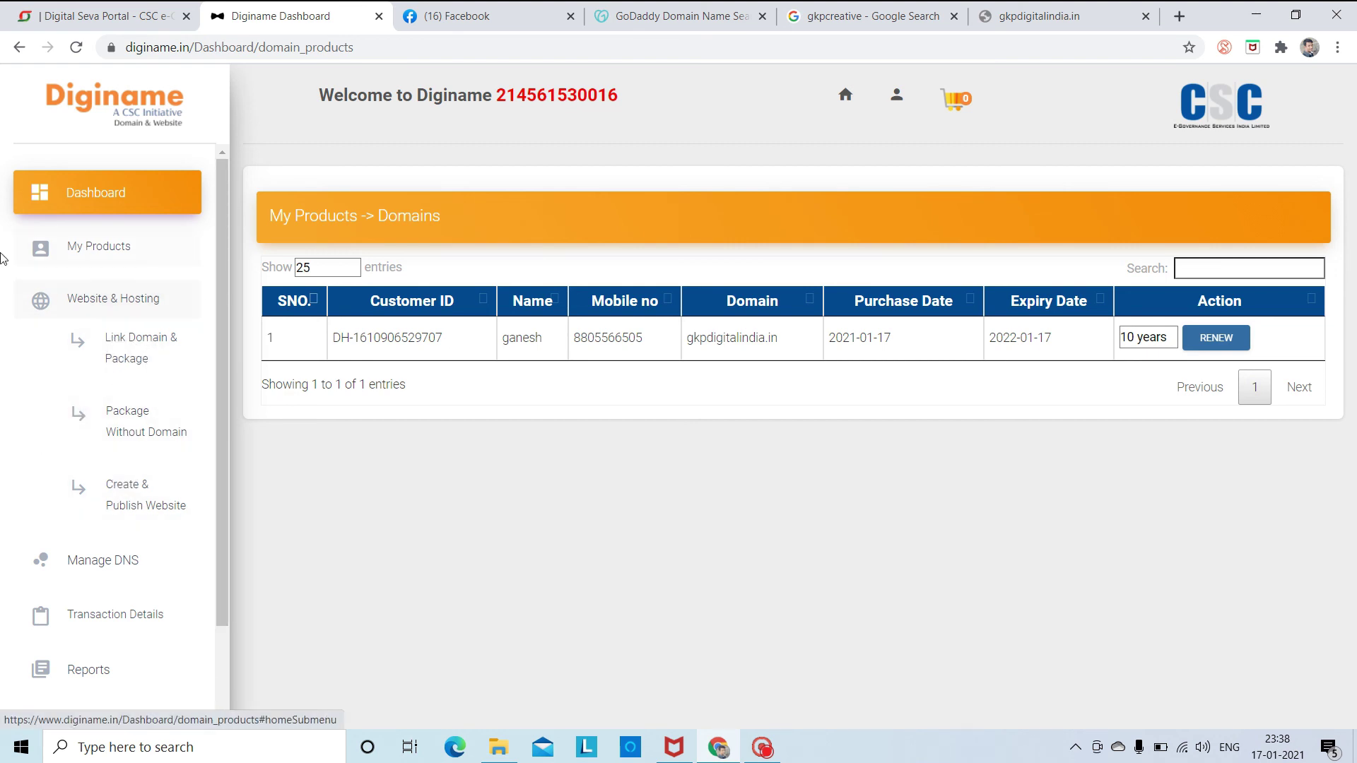
click(978, 13)
click(908, 10)
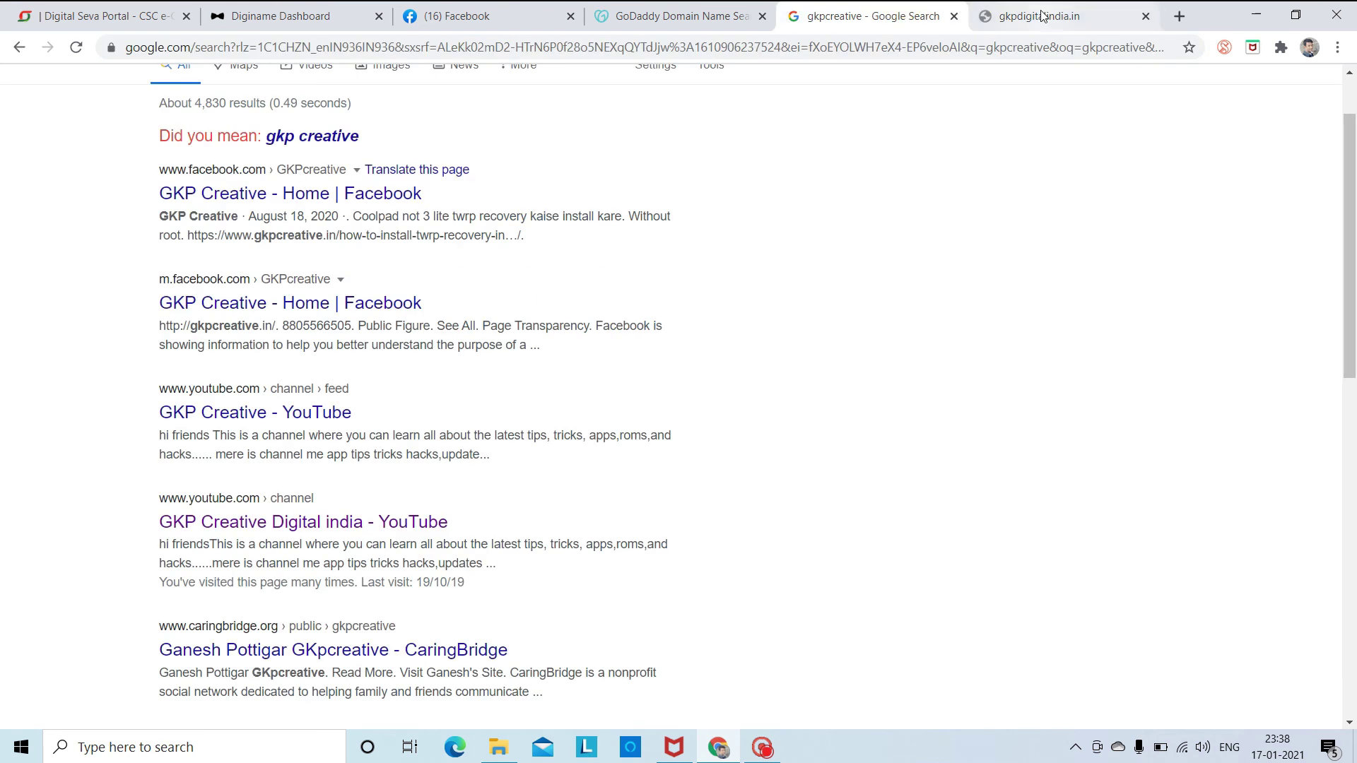
Return to the unreachable gkpdigitalindia.in tab and retry loading the address
click(1008, 14)
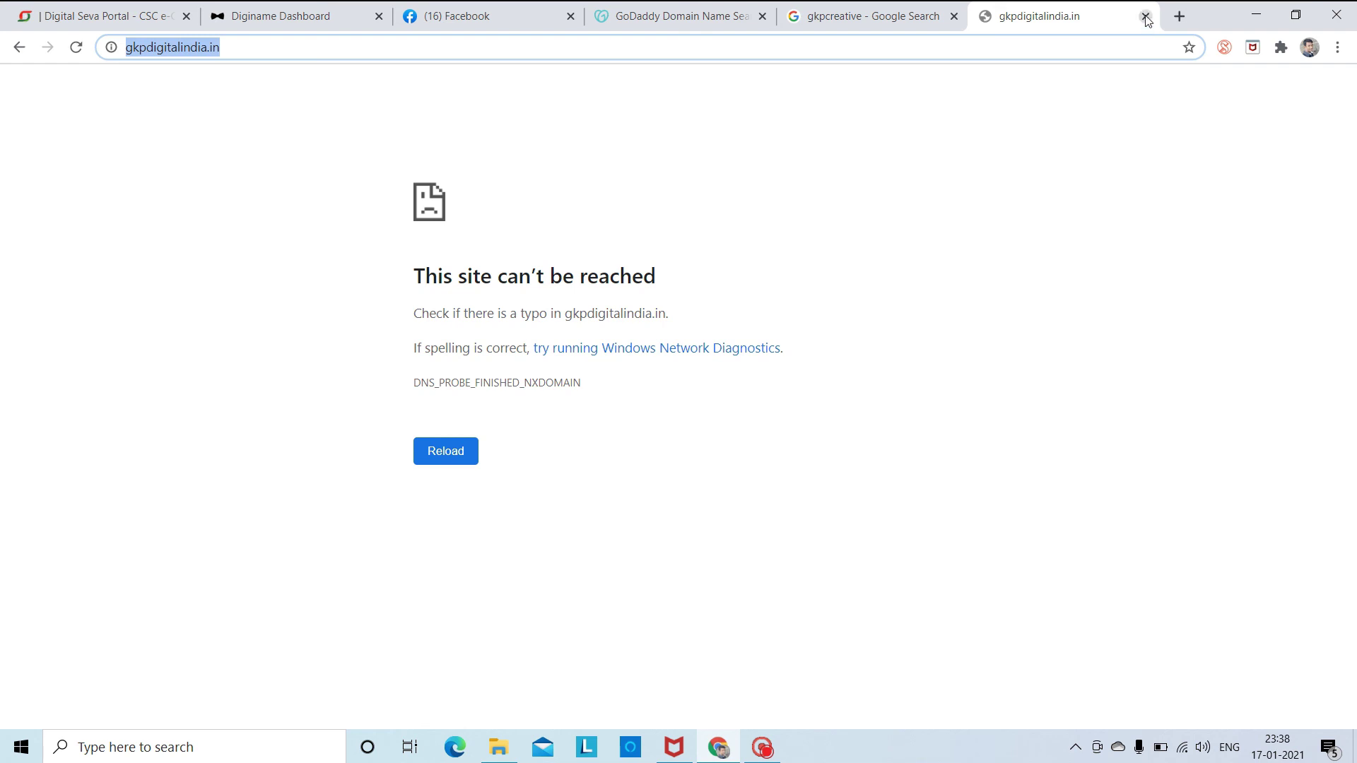
click(282, 45)
click(53, 48)
click(246, 48)
click(61, 47)
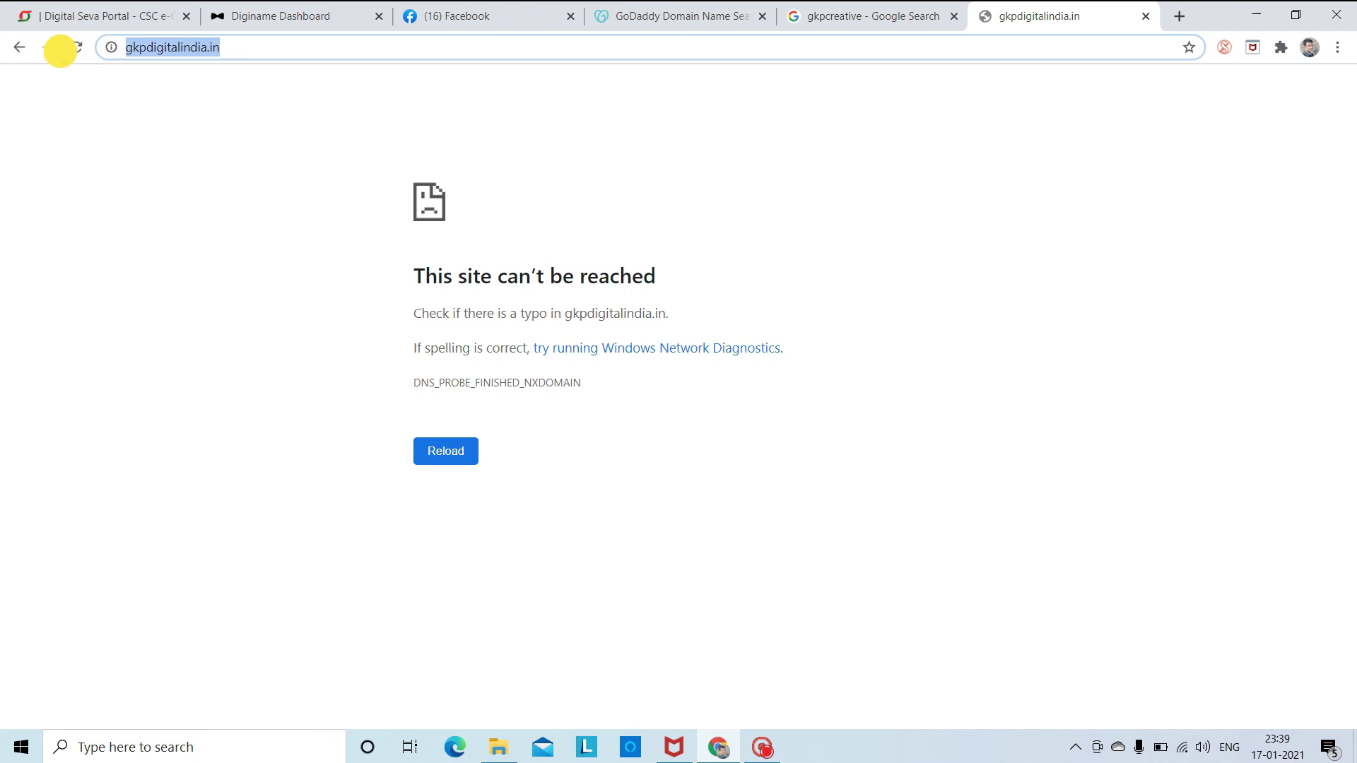
click(246, 48)
click(212, 51)
click(266, 48)
click(136, 53)
click(228, 51)
click(56, 50)
click(217, 51)
click(158, 60)
click(227, 46)
click(75, 48)
Close the gkpcreative Google Search, gkpdigitalindia.in, GoDaddy and Facebook tabs
click(908, 9)
click(953, 15)
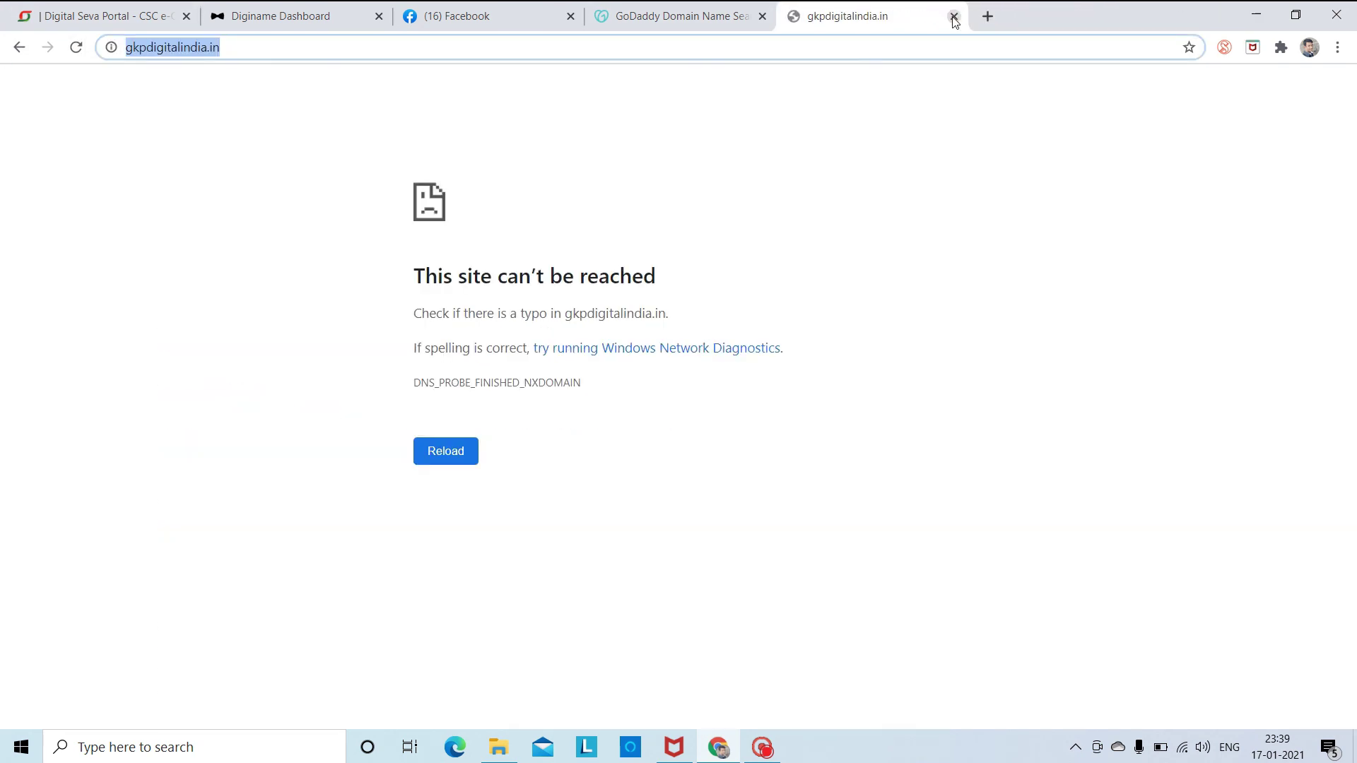
click(953, 16)
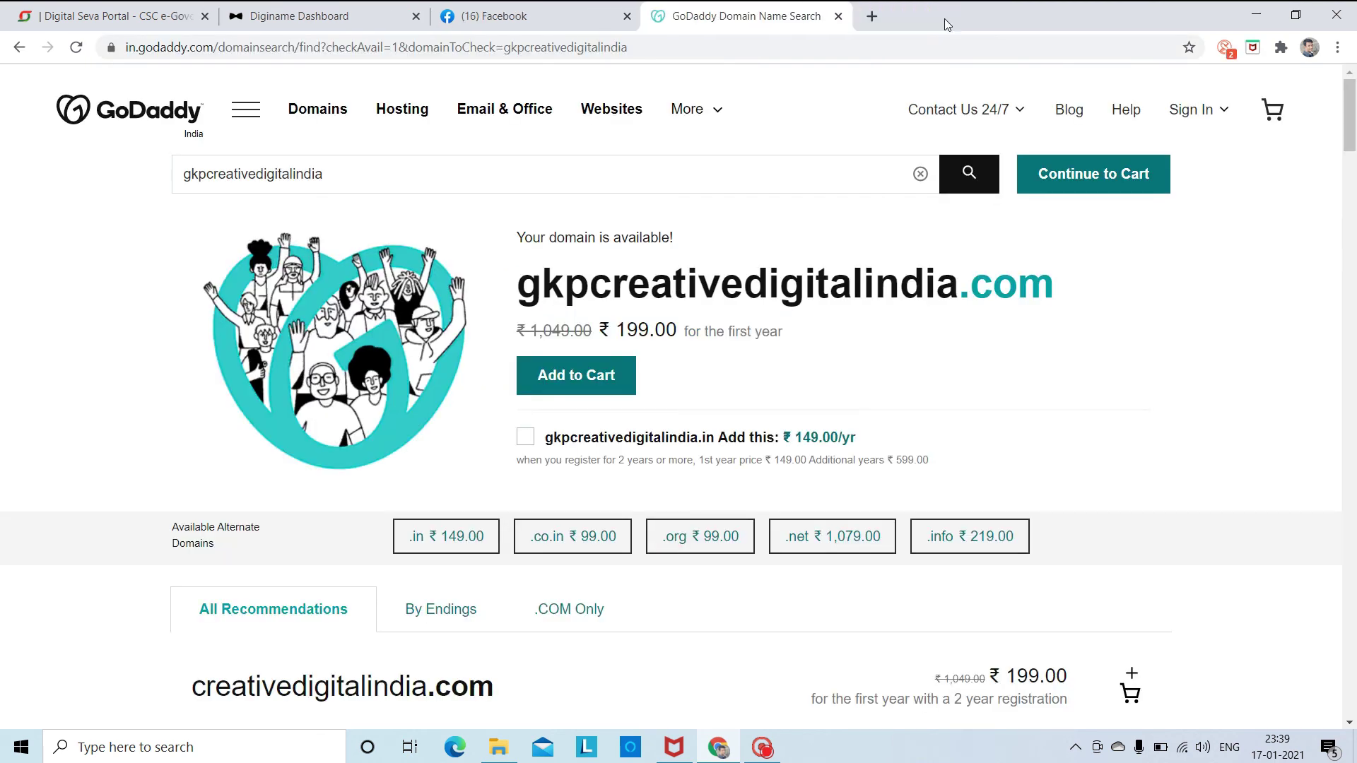
click(838, 15)
click(627, 16)
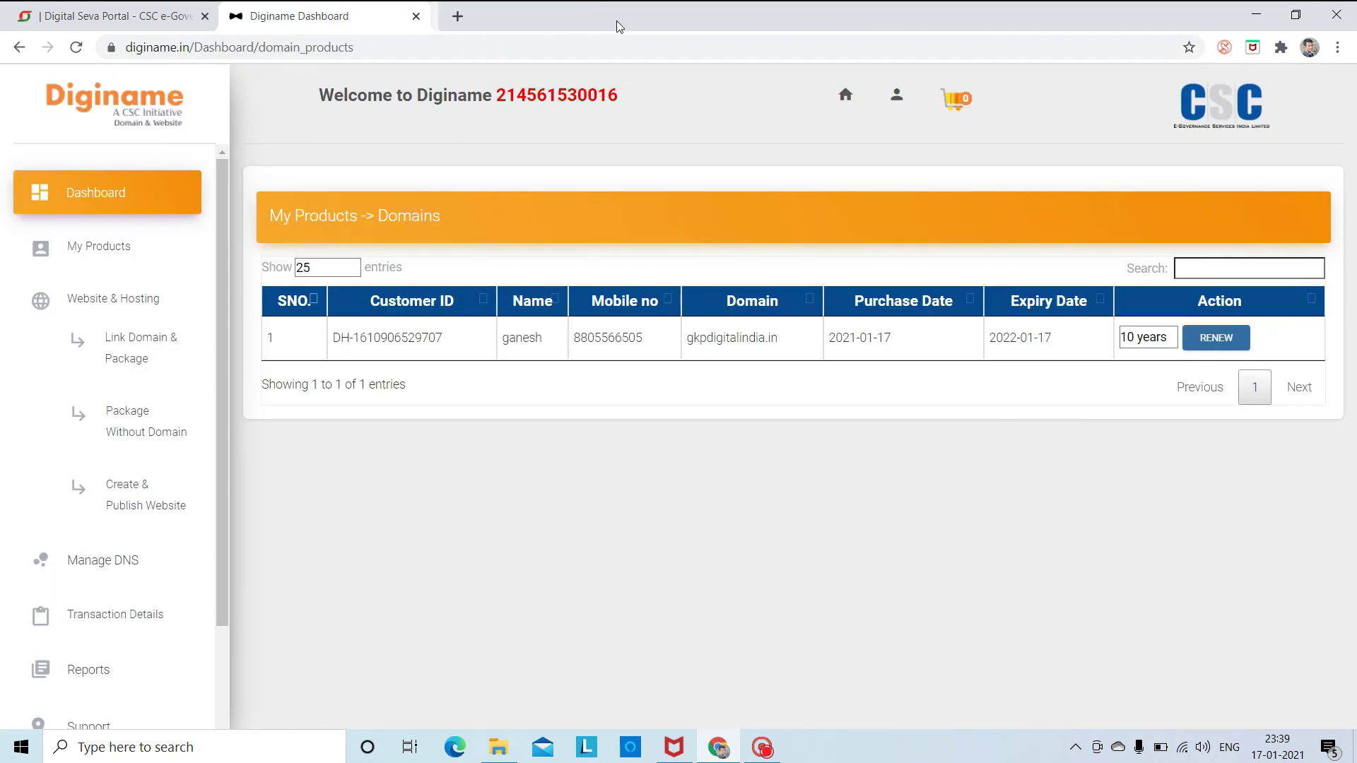